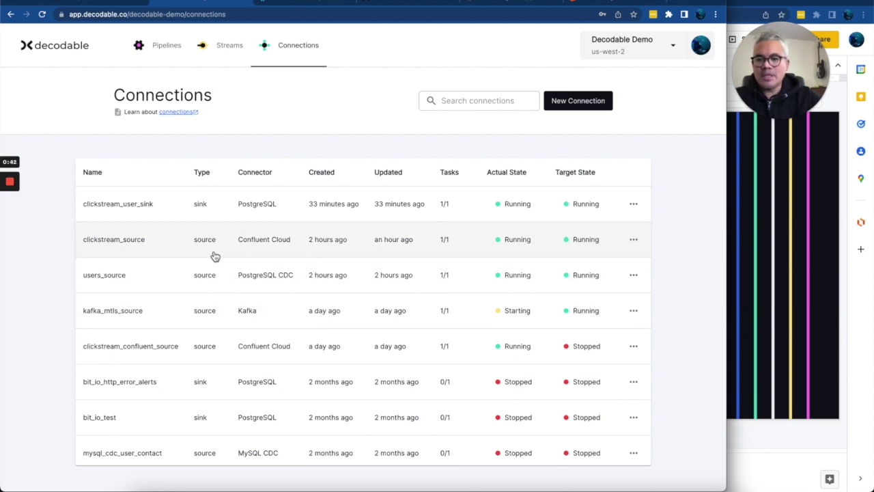
- Open the clickstream_append stream and examine the fields of its previewed records
{"action": "left_click", "coordinate": [228, 56]}
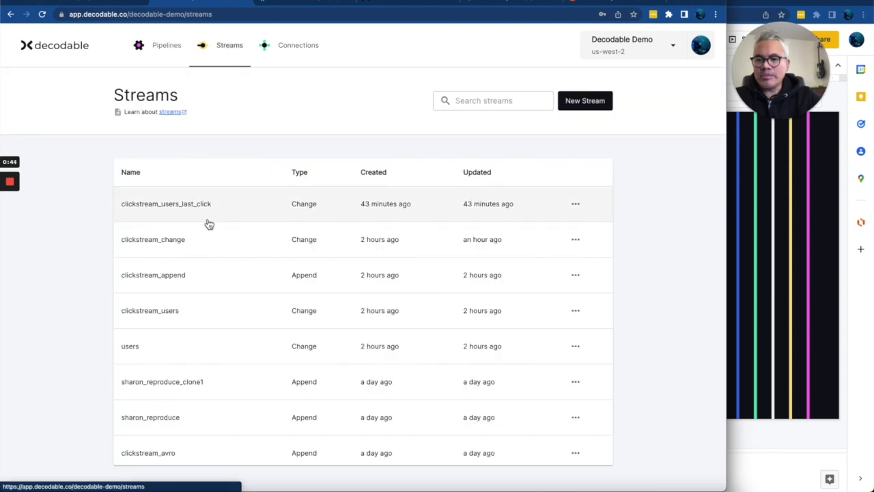
{"action": "left_click", "coordinate": [165, 276]}
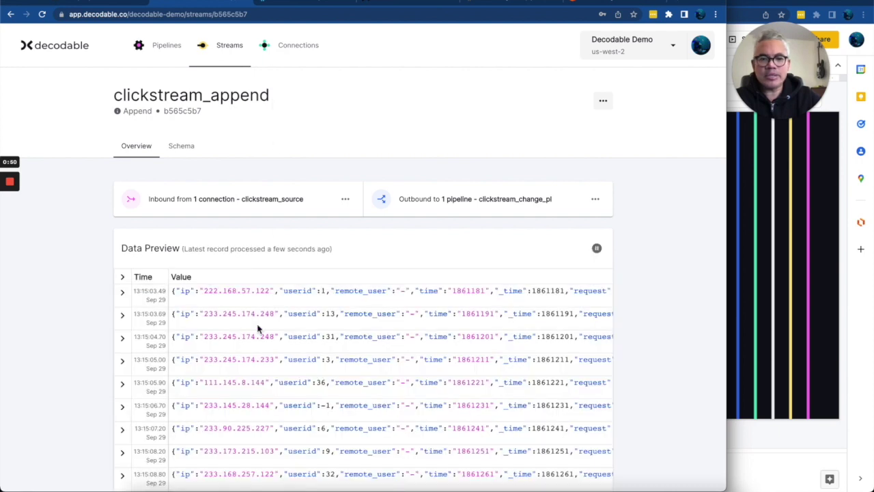
{"action": "scroll", "coordinate": [309, 331], "scroll_direction": "right", "scroll_amount": 5}
{"action": "scroll", "coordinate": [309, 330], "scroll_direction": "right", "scroll_amount": 8}
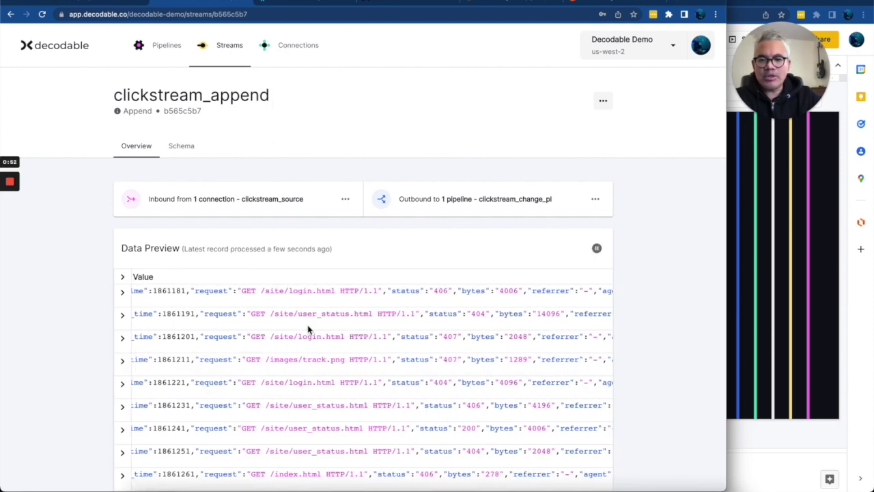
{"action": "scroll", "coordinate": [308, 331], "scroll_direction": "left", "scroll_amount": 13}
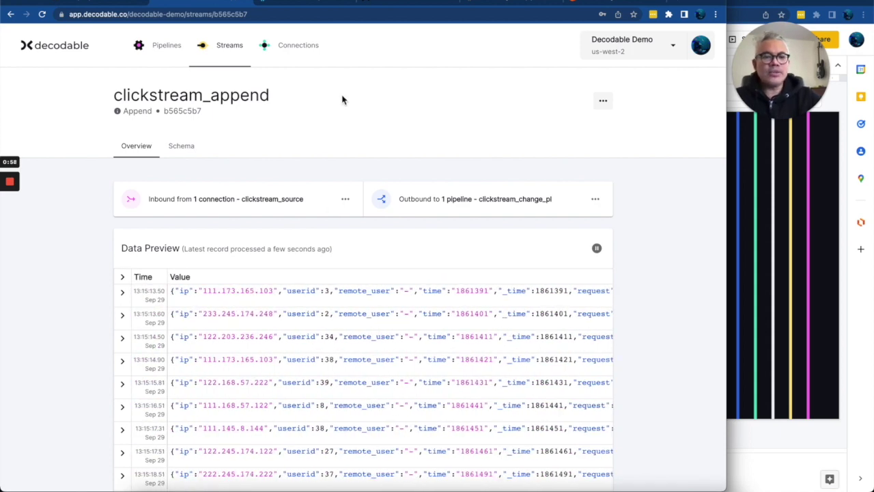
- Switch to the AWS console and start creating a new bucket in S3
{"action": "left_click", "coordinate": [600, 5]}
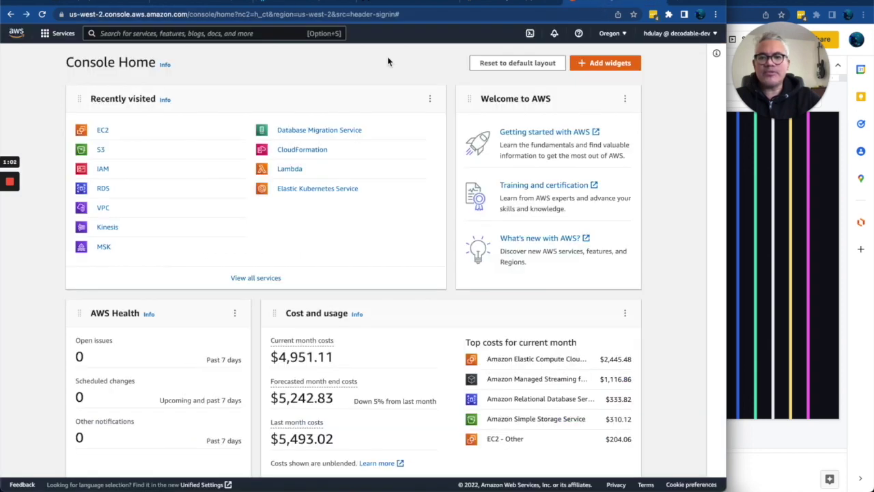
{"action": "left_click", "coordinate": [101, 151]}
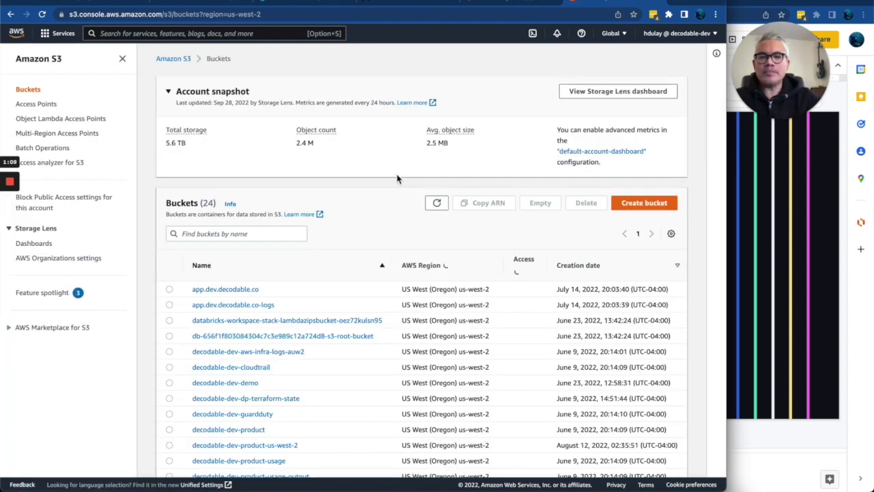
{"action": "left_click", "coordinate": [640, 205]}
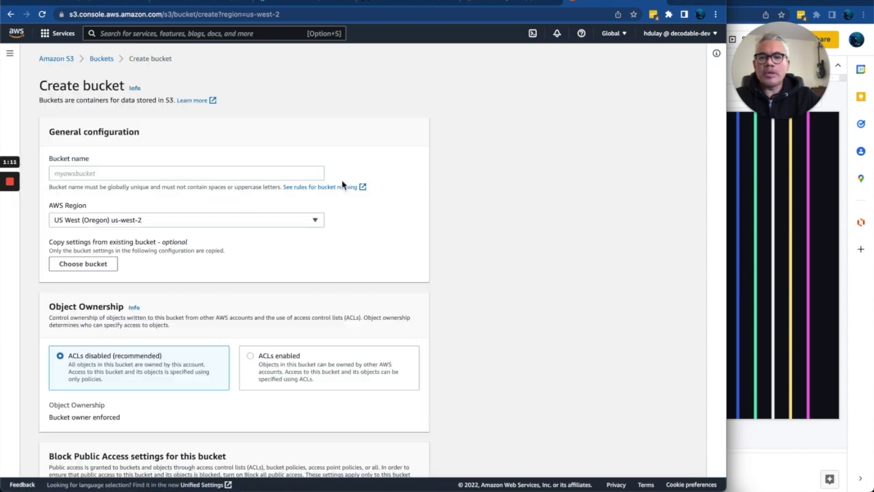
- Name the new bucket hubert-snowflake and keep US West (Oregon) us-west-2 as its region
{"action": "left_click", "coordinate": [280, 174]}
{"action": "type", "text": "hub"}
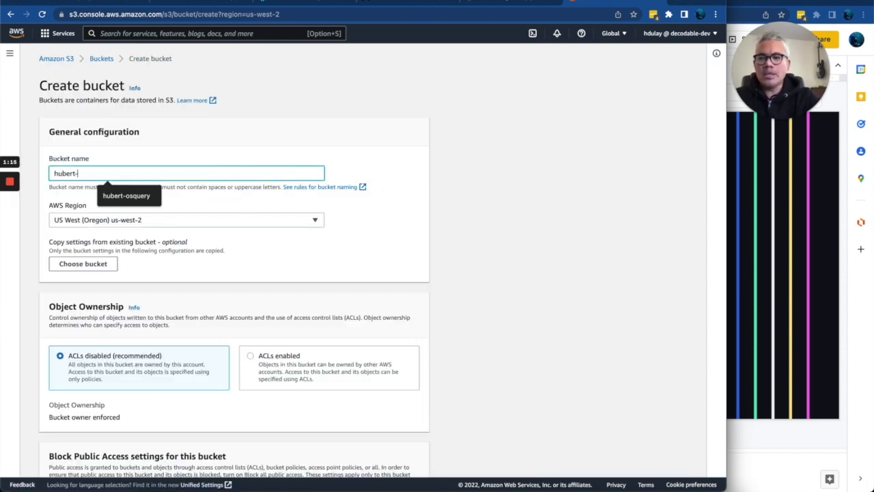
{"action": "type", "text": "ert-"}
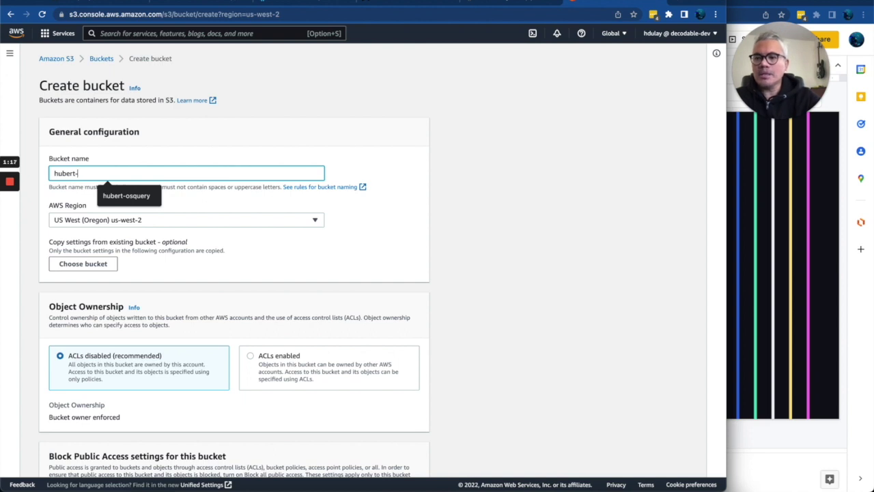
{"action": "type", "text": "snow"}
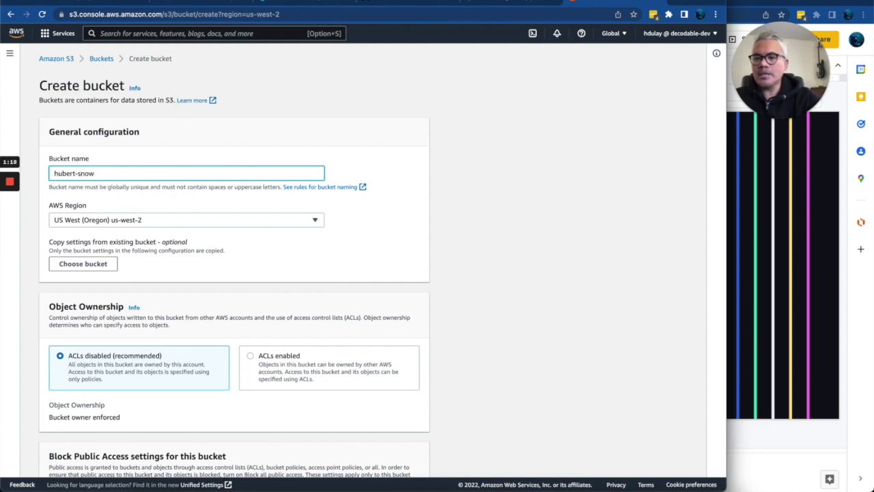
{"action": "key", "text": "BackSpace"}
{"action": "key", "text": "BackSpace"}
{"action": "key", "text": "BackSpace"}
{"action": "key", "text": "BackSpace"}
{"action": "type", "text": "sno"}
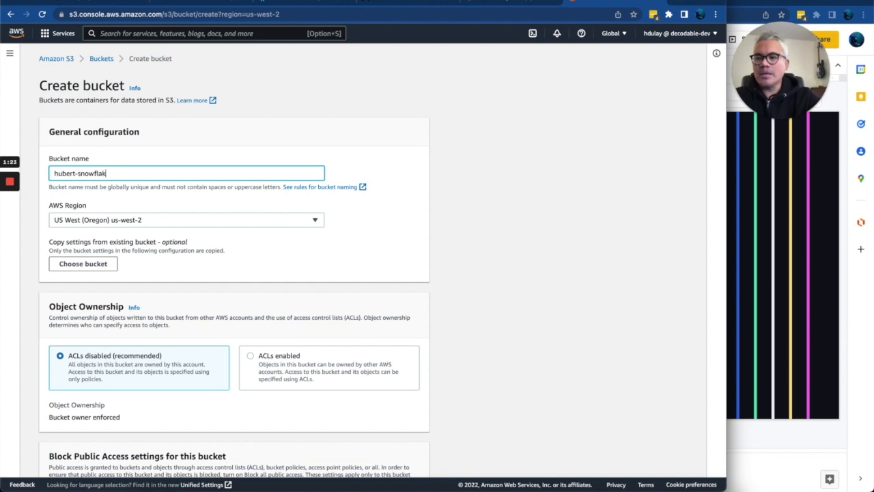
{"action": "left_click", "coordinate": [258, 221]}
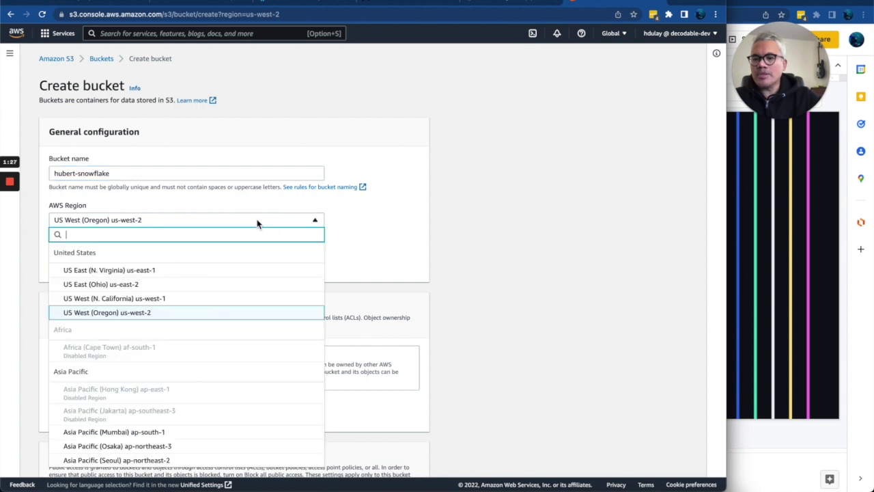
{"action": "left_click", "coordinate": [401, 222]}
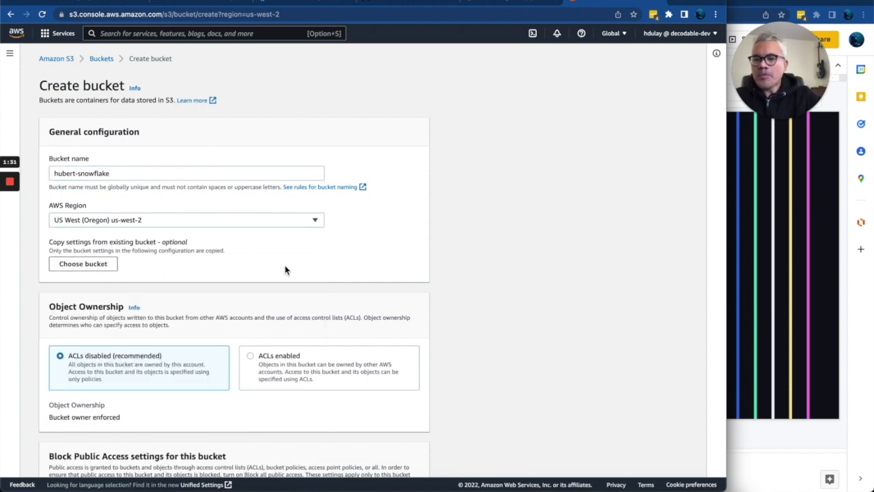
- Turn off Block all public access for the new bucket
{"action": "scroll", "coordinate": [286, 270], "scroll_direction": "down", "scroll_amount": 2}
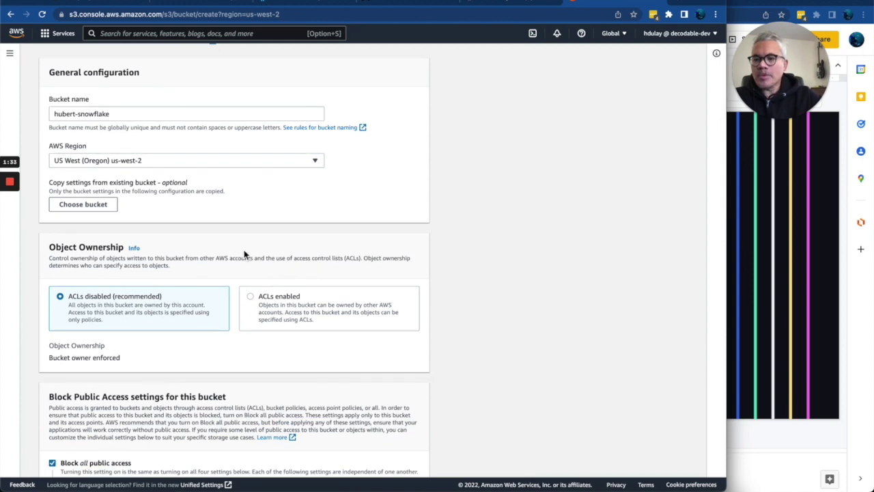
{"action": "scroll", "coordinate": [245, 254], "scroll_direction": "down", "scroll_amount": 1}
{"action": "scroll", "coordinate": [245, 254], "scroll_direction": "down", "scroll_amount": 1}
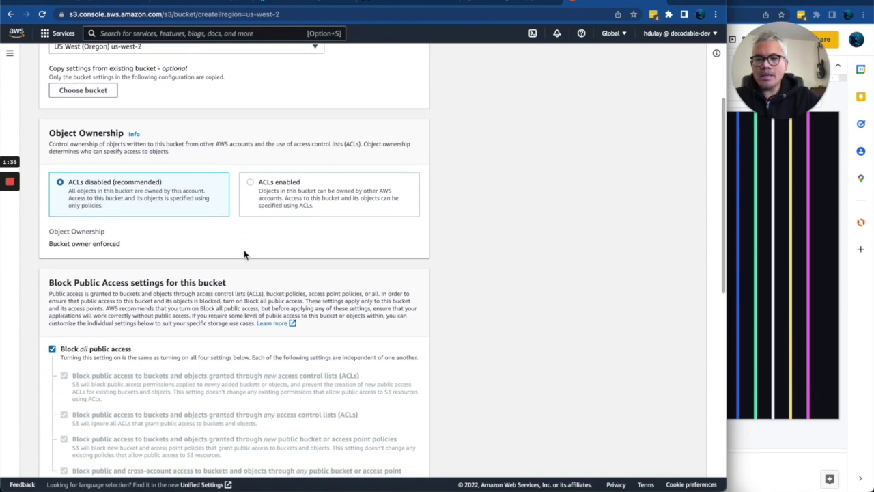
{"action": "scroll", "coordinate": [245, 255], "scroll_direction": "down", "scroll_amount": 3}
{"action": "scroll", "coordinate": [246, 254], "scroll_direction": "down", "scroll_amount": 3}
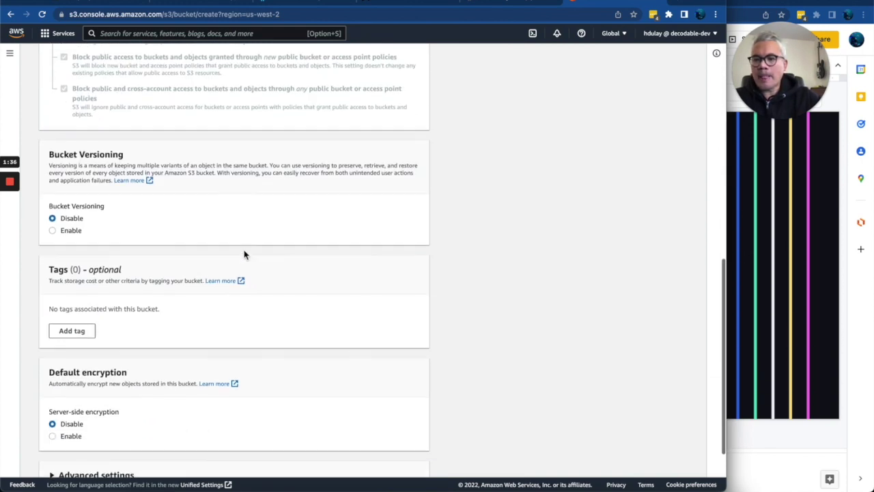
{"action": "scroll", "coordinate": [245, 254], "scroll_direction": "up", "scroll_amount": 2}
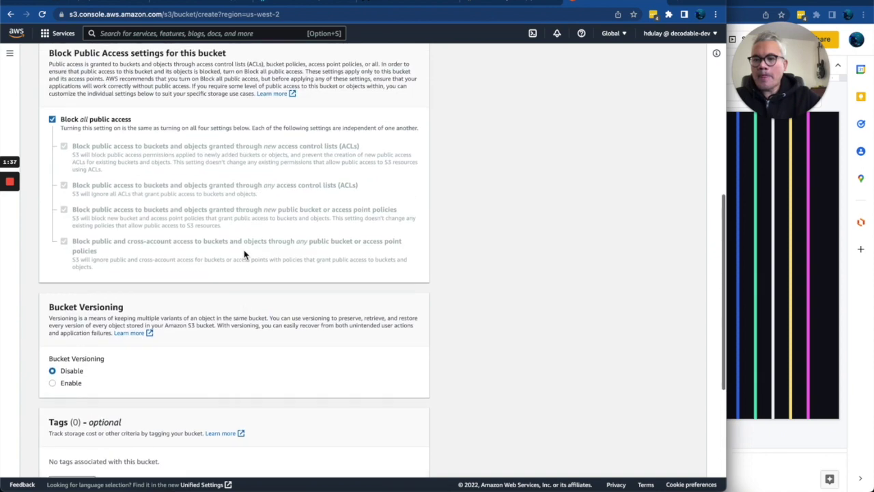
{"action": "left_click", "coordinate": [52, 120]}
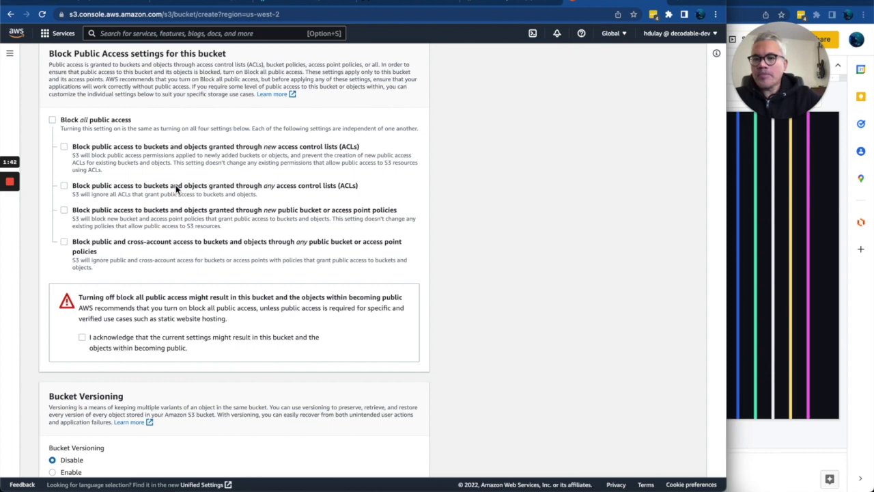
- Try to create the bucket with versioning and encryption disabled, without acknowledging the public access warning
{"action": "scroll", "coordinate": [177, 190], "scroll_direction": "down", "scroll_amount": 3}
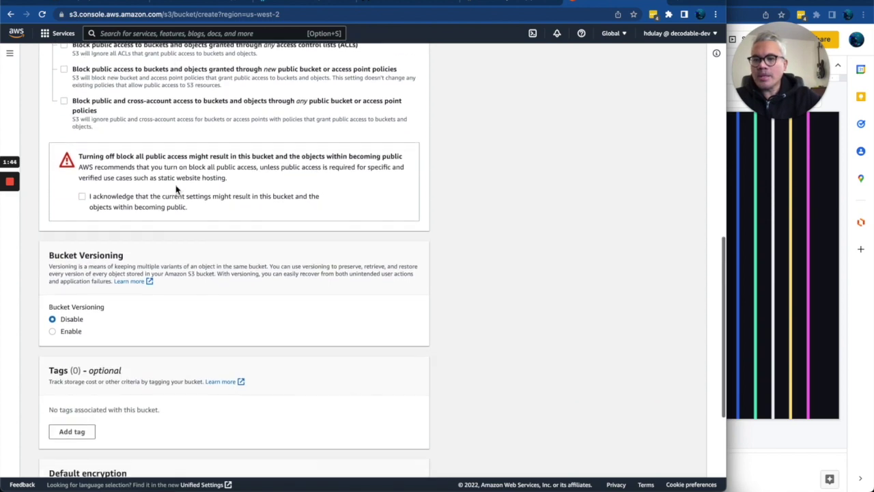
{"action": "scroll", "coordinate": [176, 190], "scroll_direction": "down", "scroll_amount": 2}
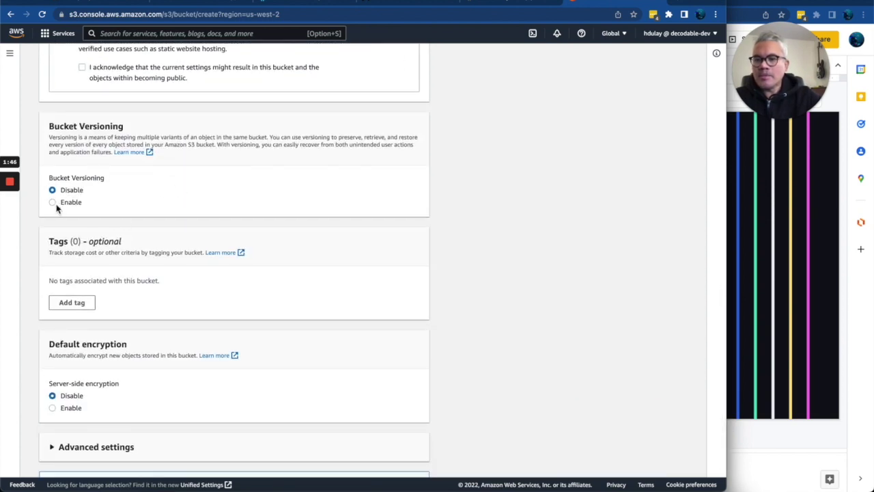
{"action": "scroll", "coordinate": [238, 212], "scroll_direction": "down", "scroll_amount": 2}
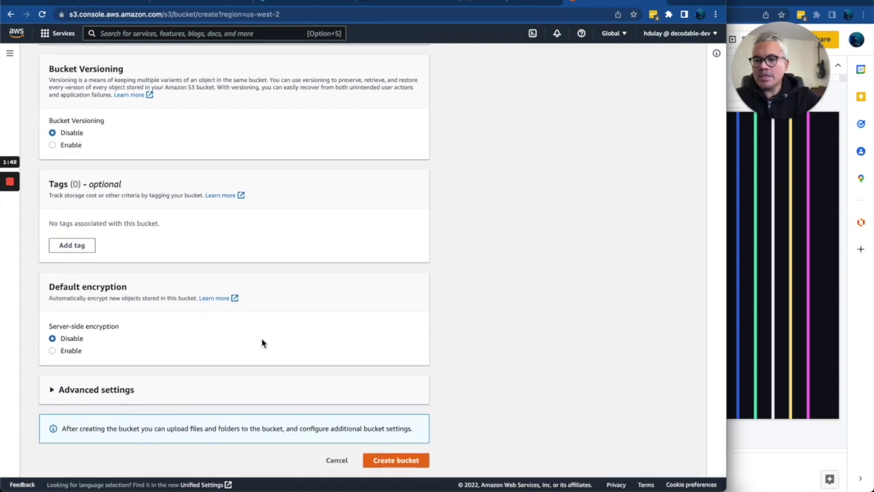
{"action": "left_click", "coordinate": [394, 459]}
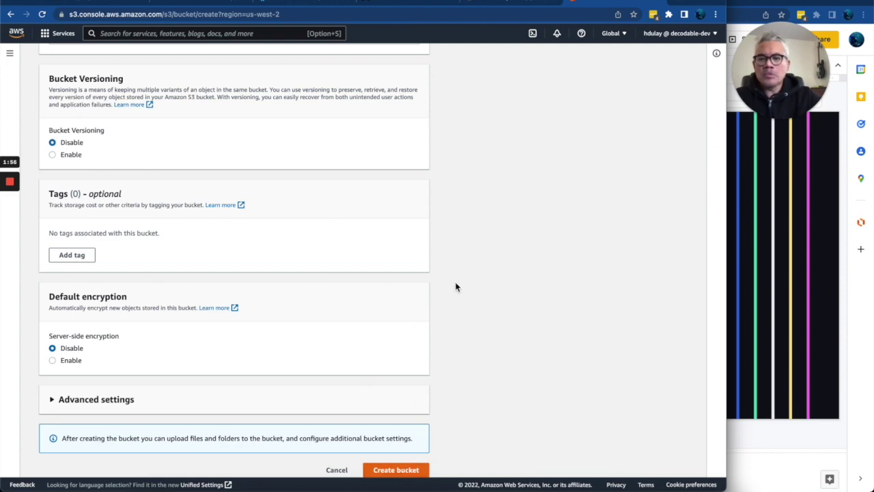
{"action": "scroll", "coordinate": [456, 287], "scroll_direction": "up", "scroll_amount": 15}
{"action": "scroll", "coordinate": [456, 287], "scroll_direction": "down", "scroll_amount": 15}
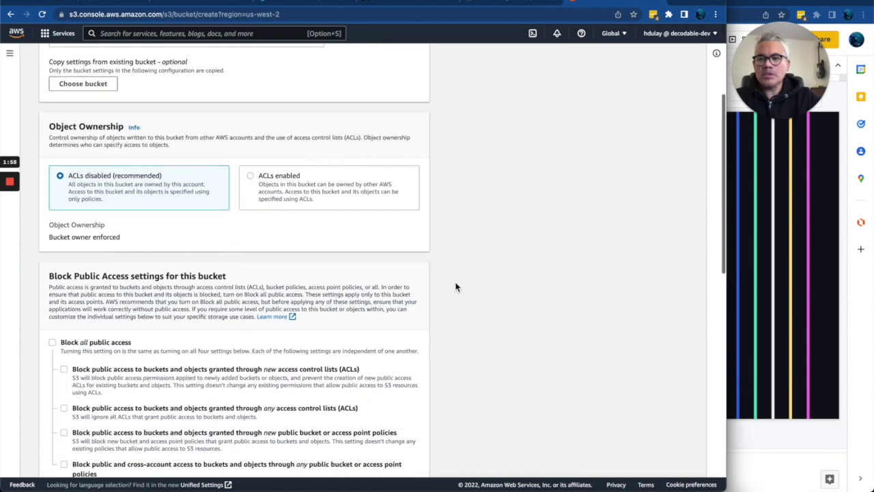
{"action": "scroll", "coordinate": [456, 287], "scroll_direction": "up", "scroll_amount": 5}
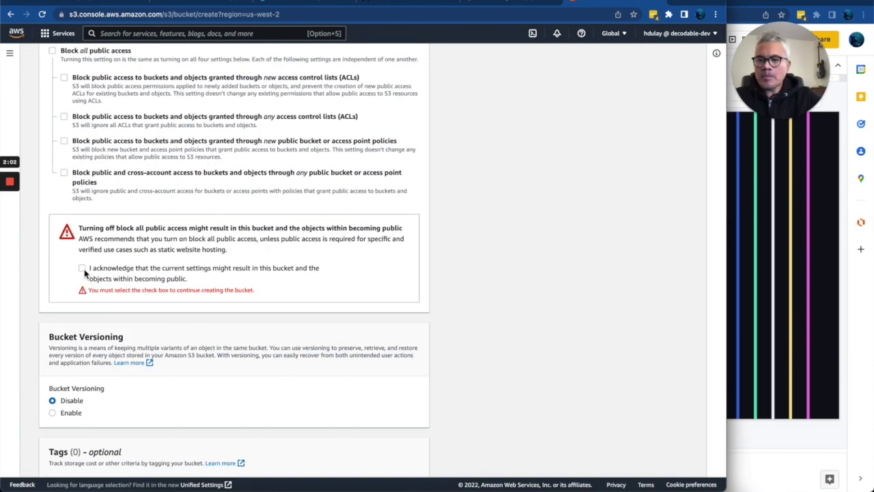
- Copy the bucket settings from the existing hubert-demos bucket and create the new bucket
{"action": "scroll", "coordinate": [85, 274], "scroll_direction": "up", "scroll_amount": 2}
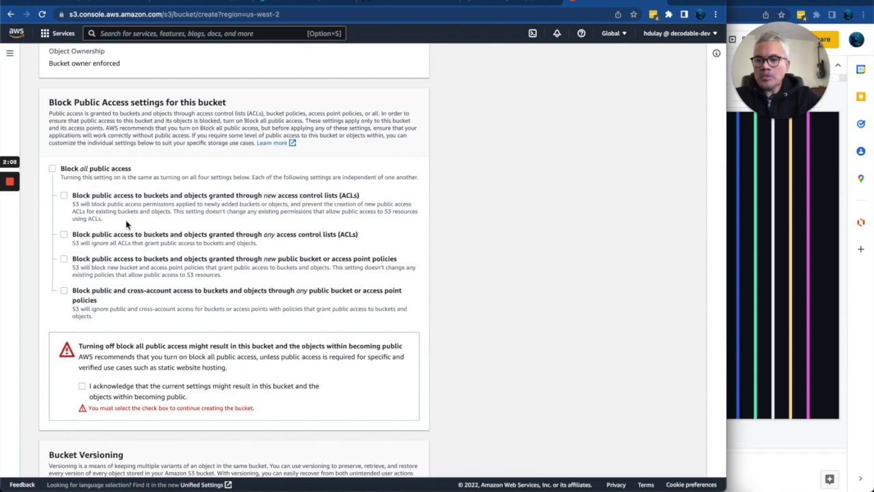
{"action": "scroll", "coordinate": [126, 224], "scroll_direction": "up", "scroll_amount": 5}
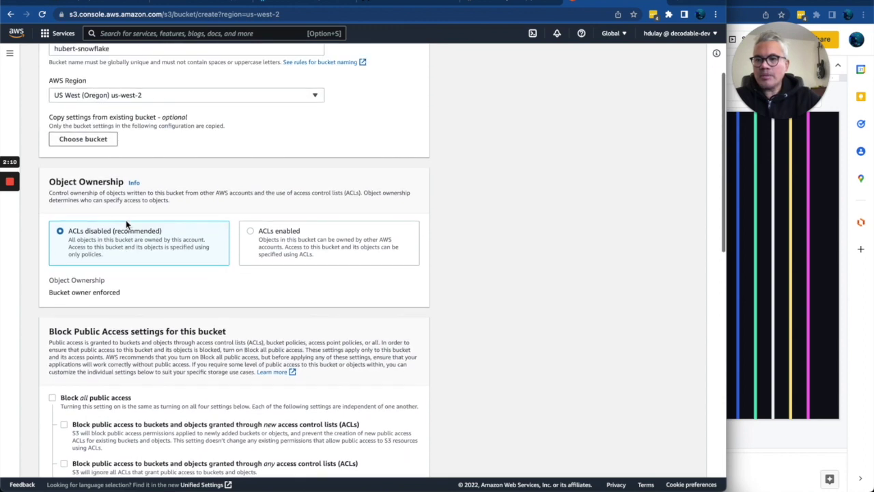
{"action": "left_click", "coordinate": [101, 142]}
{"action": "left_click", "coordinate": [183, 168]}
{"action": "type", "text": "hub"}
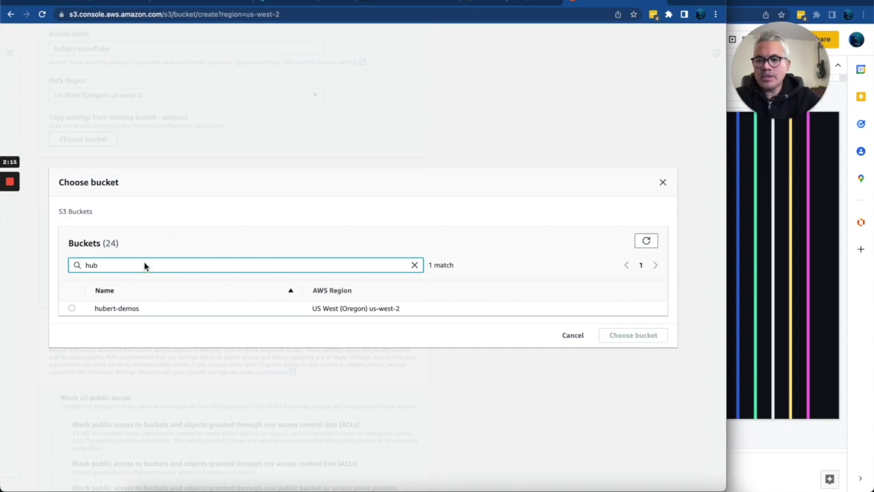
{"action": "left_click", "coordinate": [72, 308]}
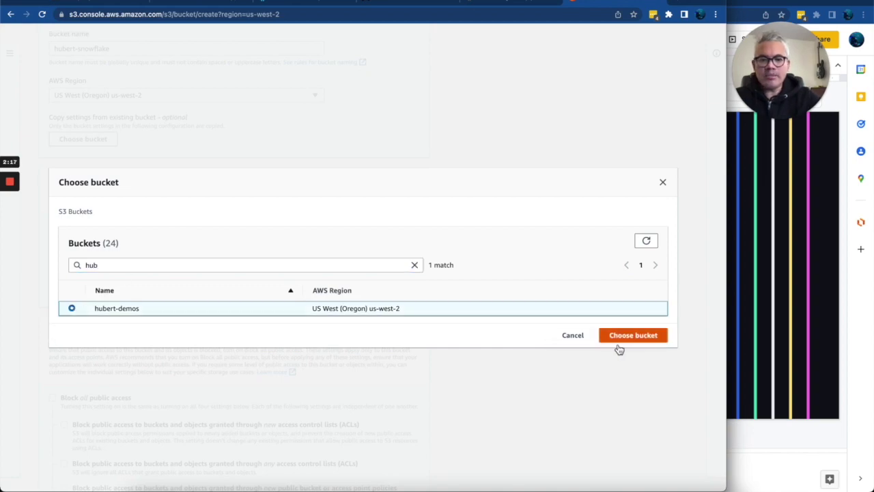
{"action": "left_click", "coordinate": [641, 335]}
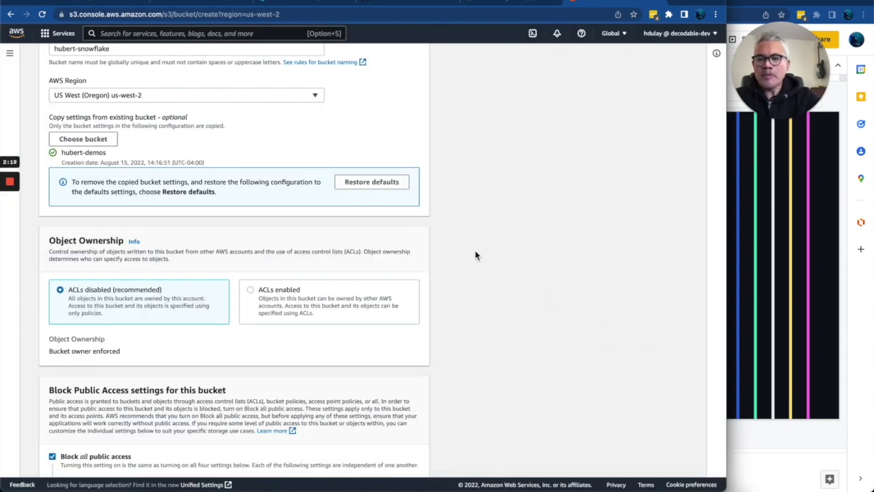
{"action": "scroll", "coordinate": [477, 255], "scroll_direction": "down", "scroll_amount": 15}
{"action": "left_click", "coordinate": [405, 462]}
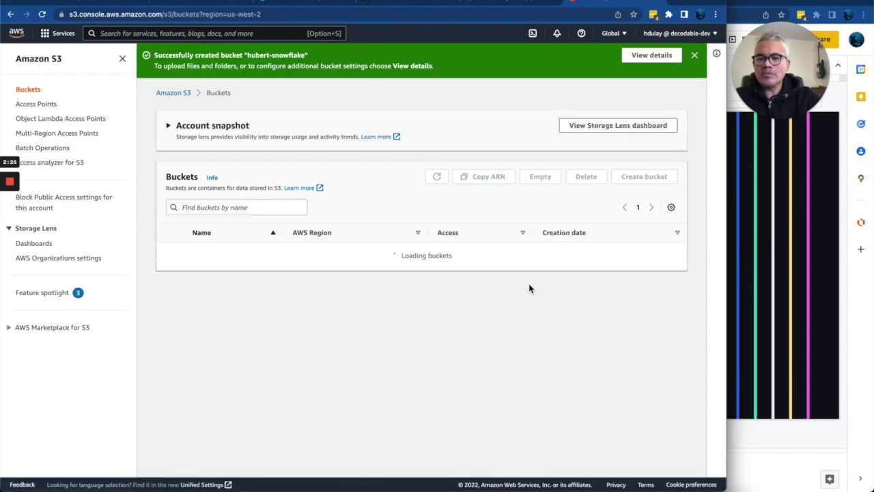
- Filter the bucket list by "hub" and open the hubert-snowflake bucket
{"action": "left_click", "coordinate": [283, 268]}
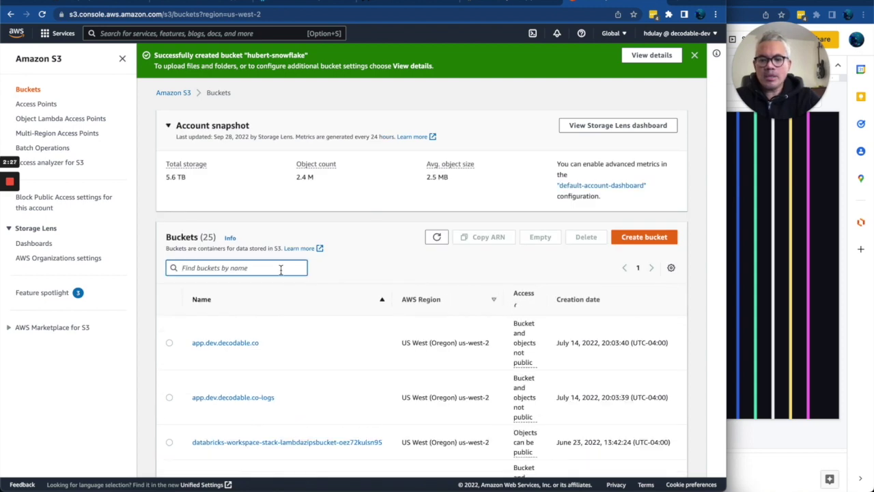
{"action": "type", "text": "hub"}
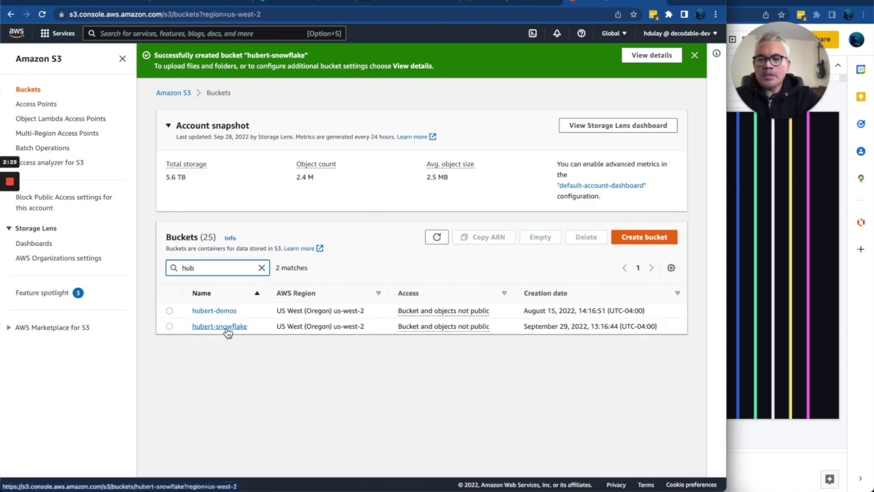
{"action": "left_click", "coordinate": [226, 328]}
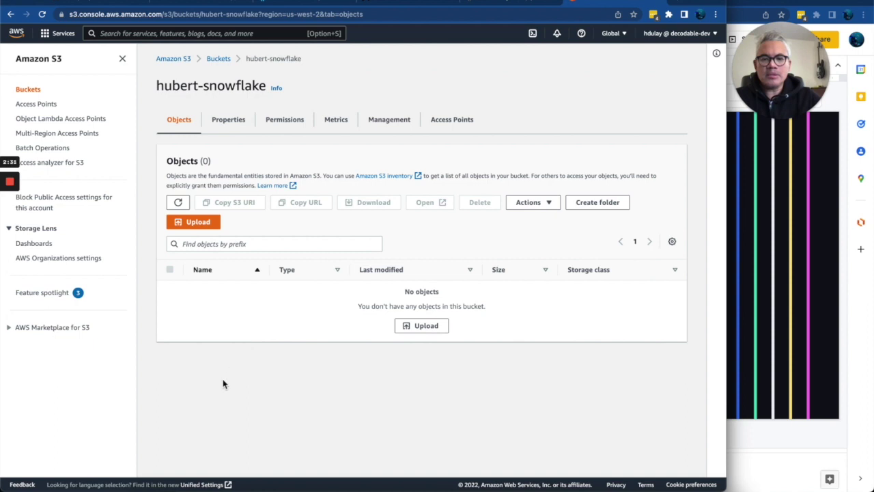
- Create a folder named clickstream in the bucket, with server-side encryption disabled
{"action": "left_click", "coordinate": [594, 205]}
{"action": "type", "text": "d"}
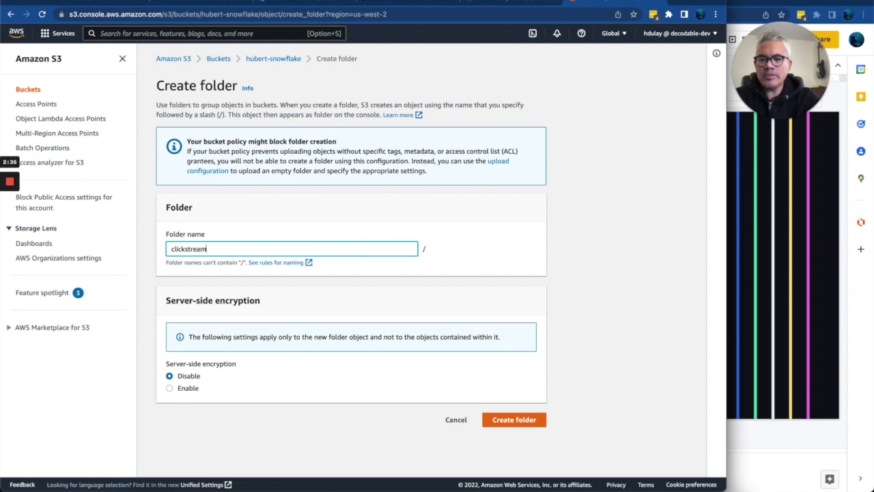
{"action": "left_click", "coordinate": [532, 424]}
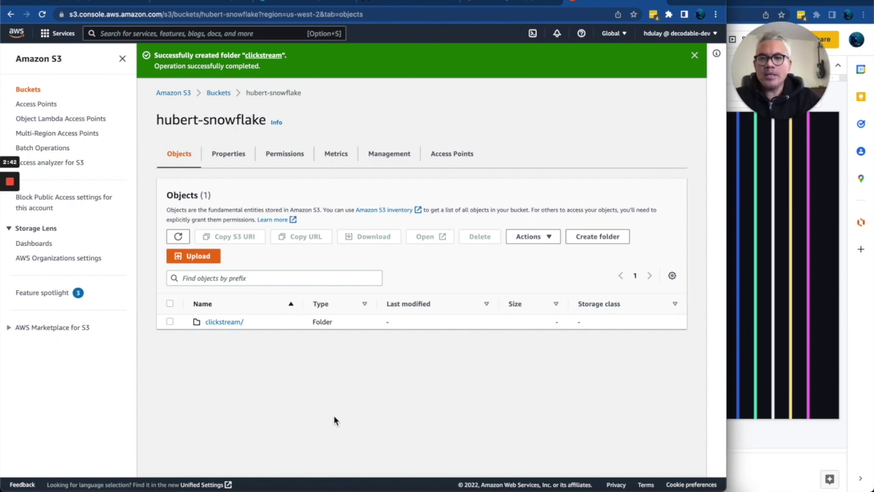
- Review the IAM Role, Permissions, and Security section of the AWS S3 connector page in the Decodable documentation
{"action": "left_click", "coordinate": [396, 3]}
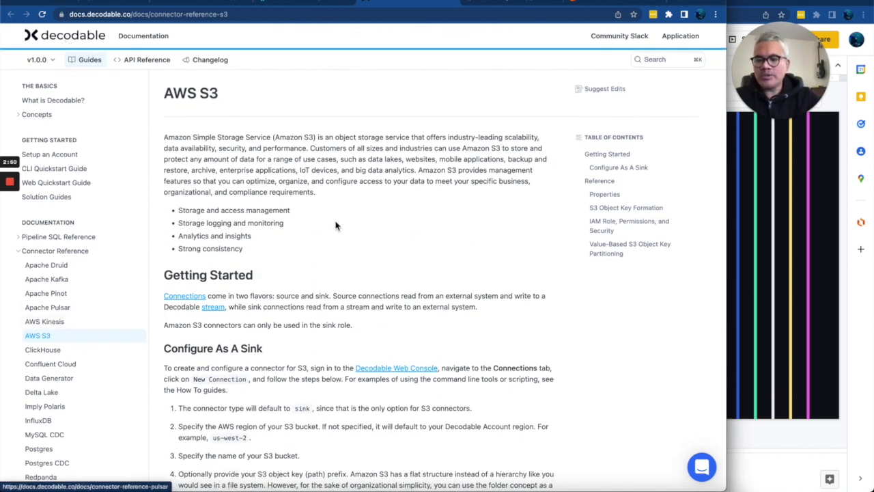
{"action": "scroll", "coordinate": [360, 219], "scroll_direction": "down", "scroll_amount": 1}
{"action": "scroll", "coordinate": [360, 219], "scroll_direction": "down", "scroll_amount": 15}
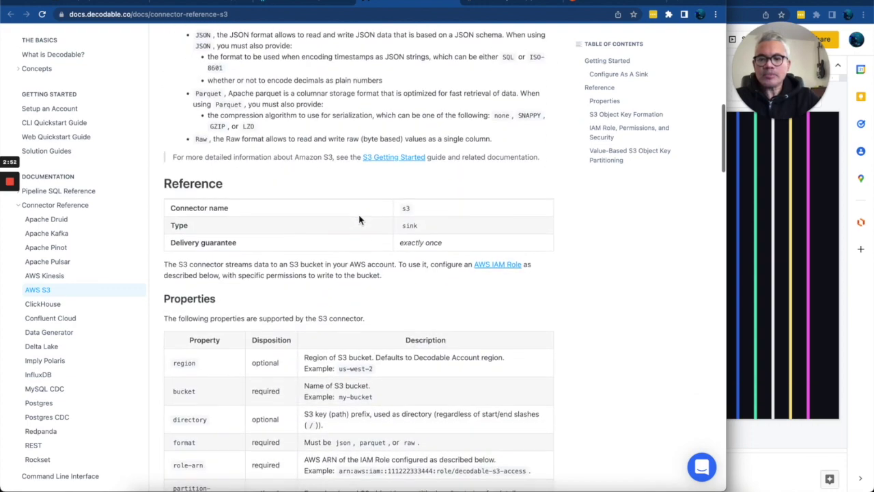
{"action": "scroll", "coordinate": [360, 219], "scroll_direction": "down", "scroll_amount": 10}
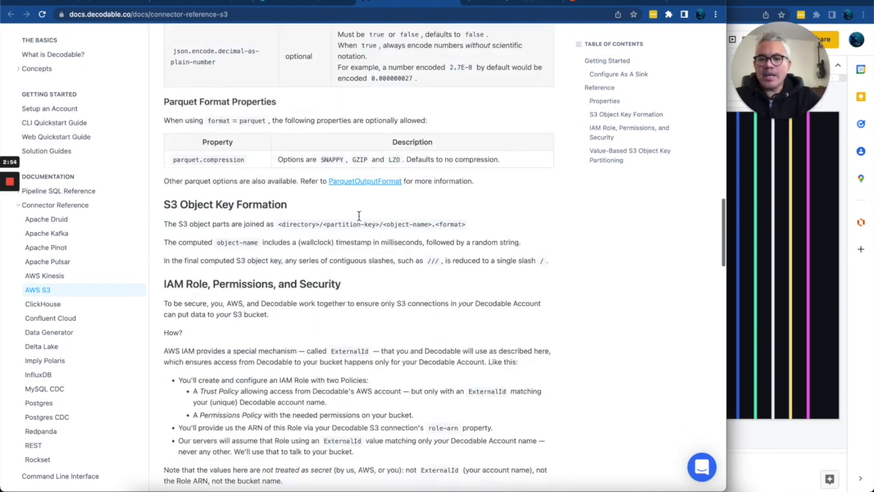
{"action": "left_click_drag", "start_coordinate": [345, 233], "coordinate": [165, 231]}
{"action": "scroll", "coordinate": [412, 244], "scroll_direction": "down", "scroll_amount": 5}
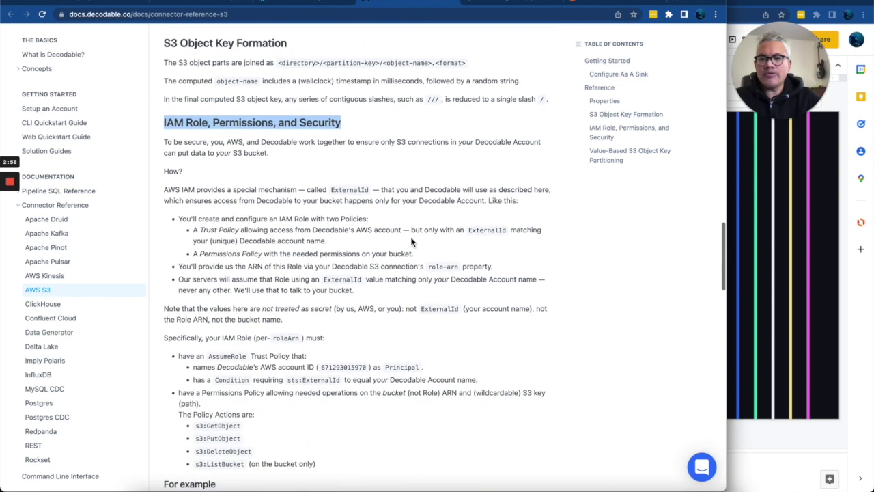
{"action": "left_click", "coordinate": [467, 205]}
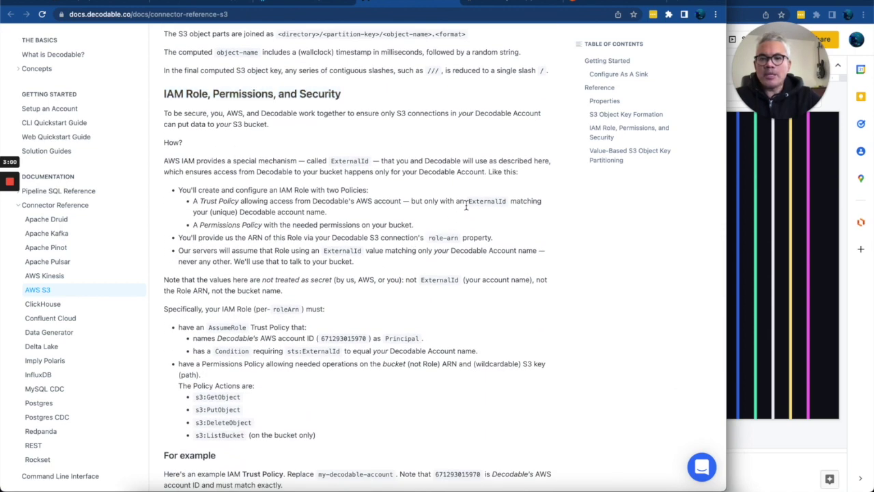
{"action": "scroll", "coordinate": [466, 205], "scroll_direction": "down", "scroll_amount": 1}
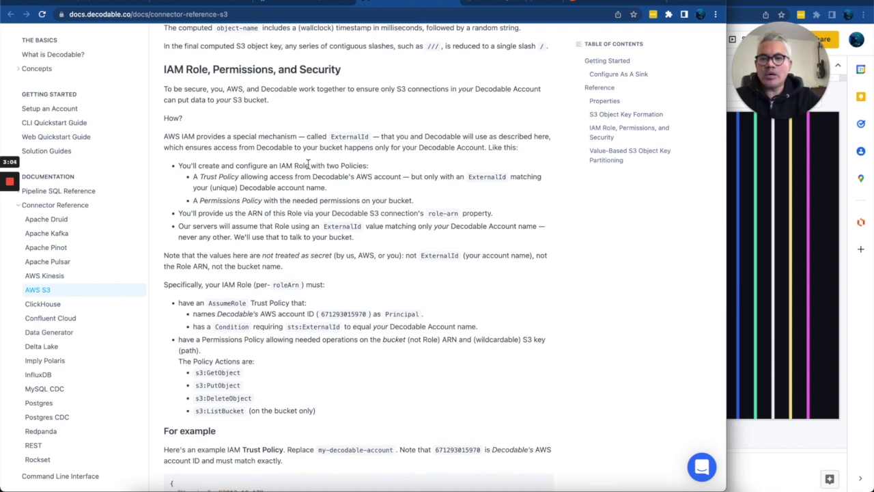
- Switch to the AWS console and start creating an IAM role with a custom trust policy as the trusted entity type
{"action": "left_click", "coordinate": [600, 3]}
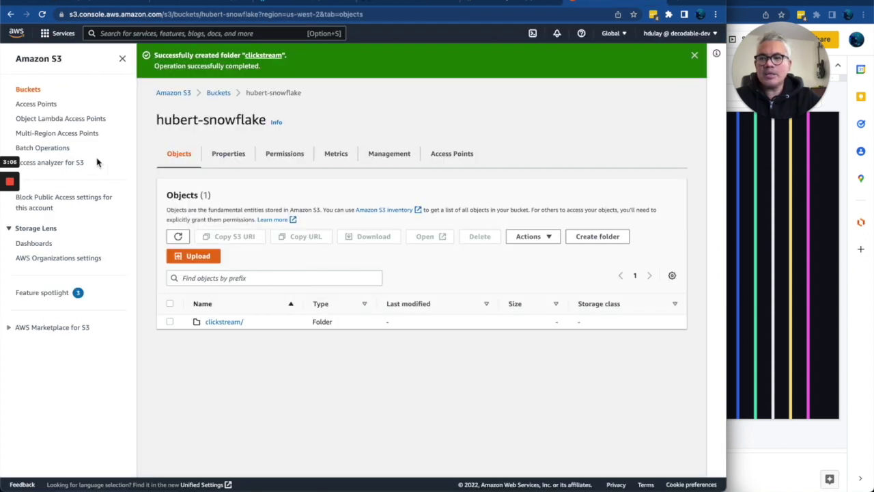
{"action": "left_click", "coordinate": [49, 37]}
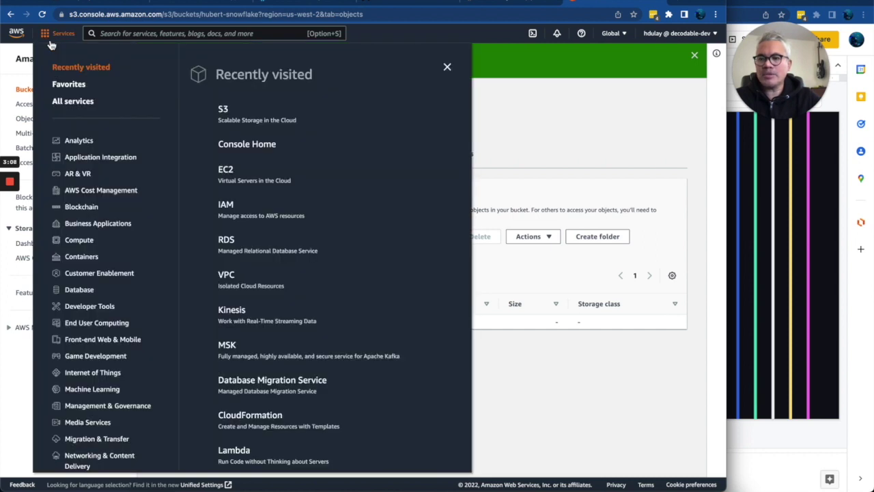
{"action": "left_click", "coordinate": [229, 205]}
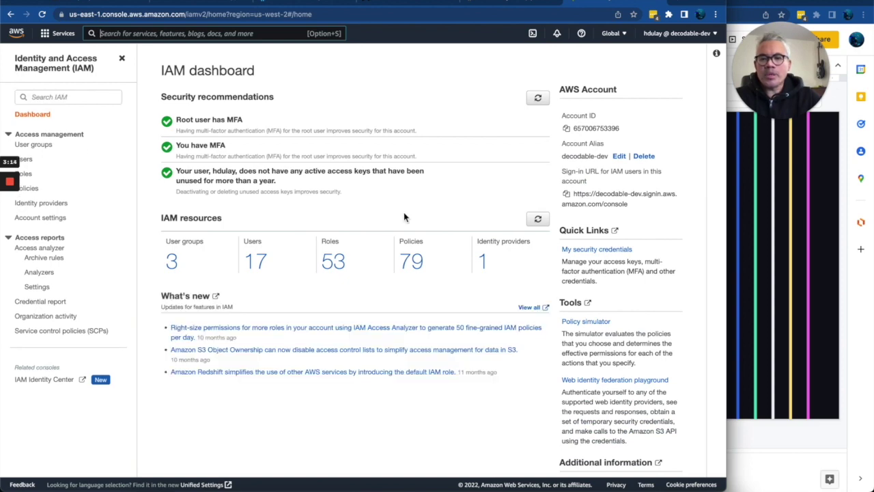
{"action": "left_click", "coordinate": [29, 177]}
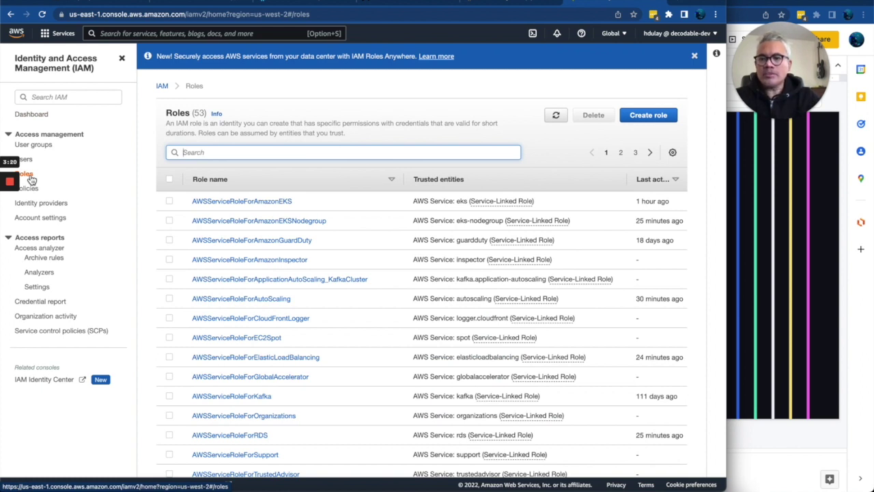
{"action": "left_click", "coordinate": [649, 120]}
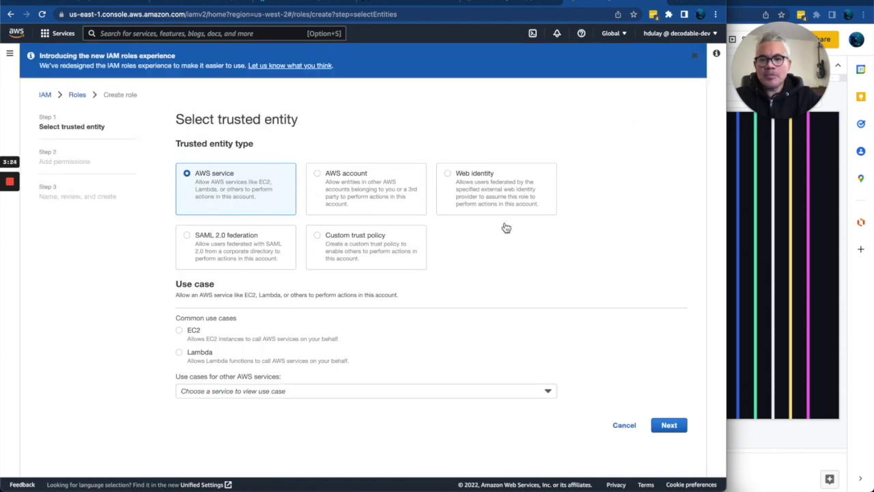
{"action": "left_click", "coordinate": [329, 241]}
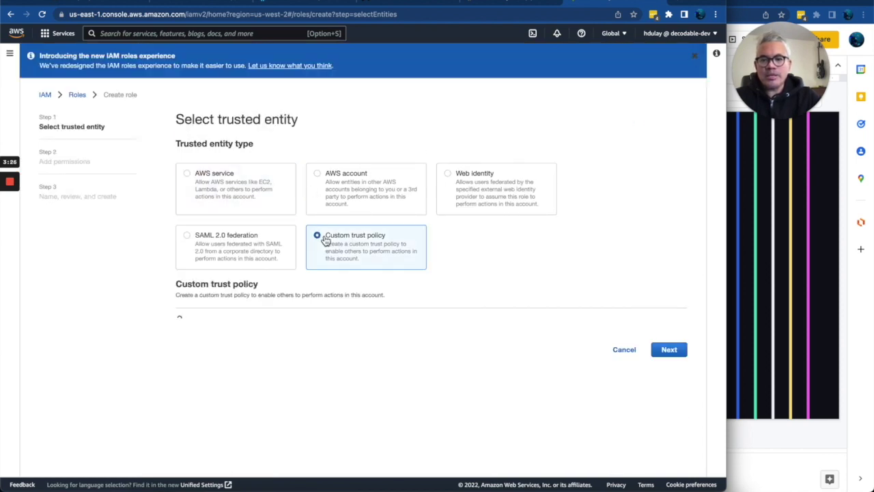
- Replace the role's default custom trust policy with the example IAM Trust Policy copied from the Decodable S3 documentation
{"action": "scroll", "coordinate": [526, 244], "scroll_direction": "down", "scroll_amount": 3}
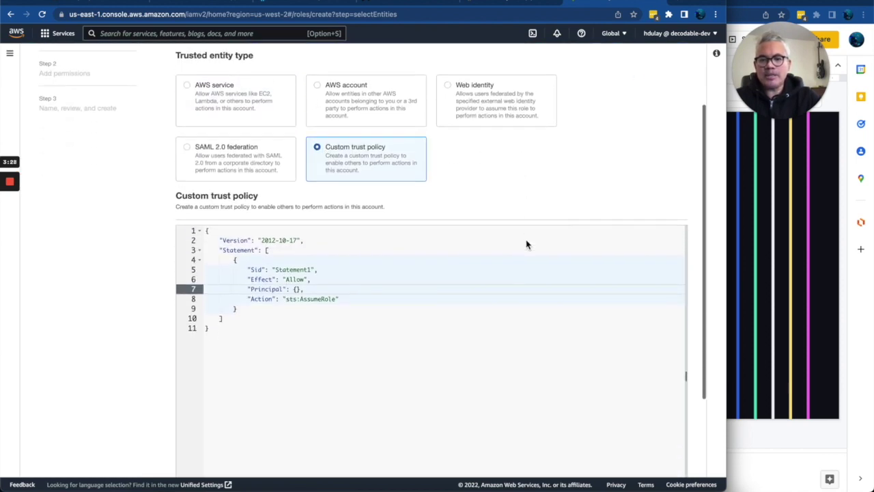
{"action": "left_click", "coordinate": [440, 292]}
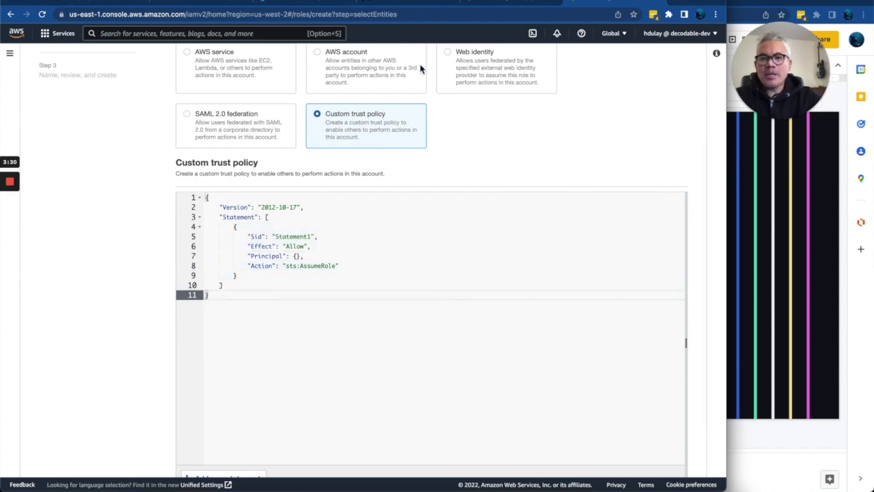
{"action": "left_click", "coordinate": [402, 4]}
{"action": "scroll", "coordinate": [363, 236], "scroll_direction": "down", "scroll_amount": 5}
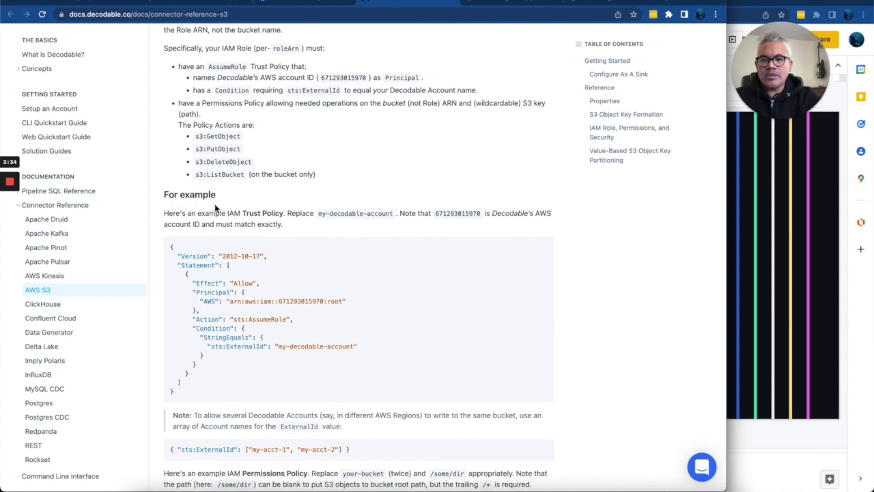
{"action": "left_click_drag", "start_coordinate": [181, 399], "coordinate": [168, 253]}
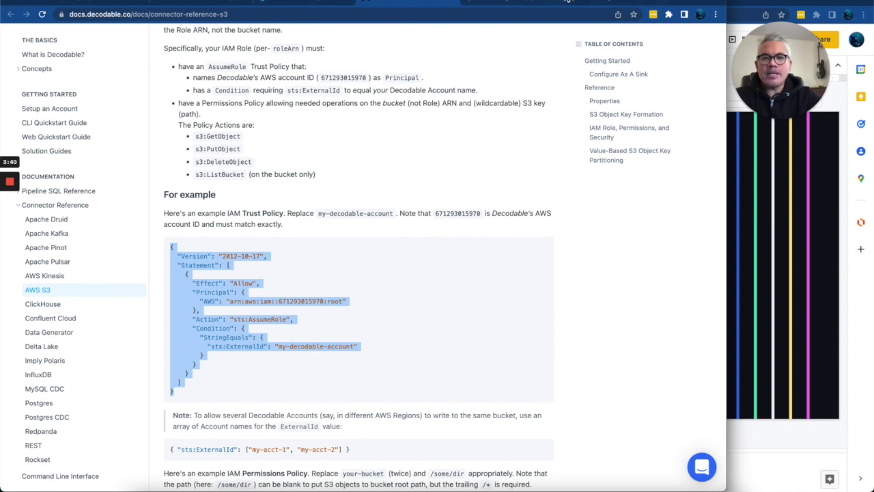
{"action": "left_click", "coordinate": [584, 3]}
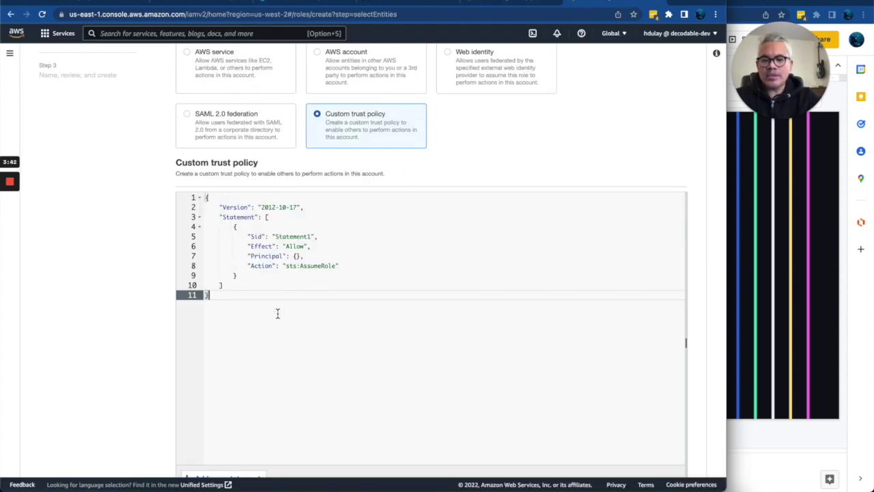
{"action": "key", "text": "super+a"}
{"action": "key", "text": "super+v"}
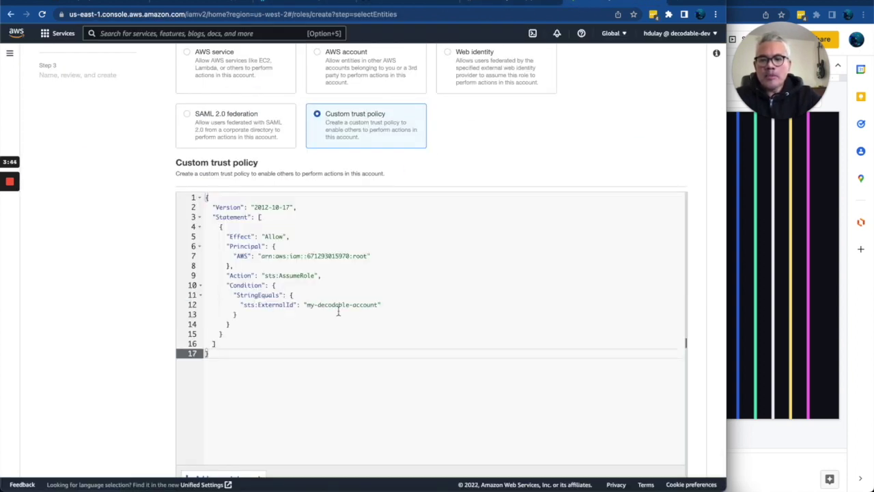
- Set the sts:ExternalId value in the trust policy to "decodable-demo"
{"action": "left_click", "coordinate": [376, 305]}
{"action": "double_click", "coordinate": [376, 305]}
{"action": "key", "text": "BackSpace"}
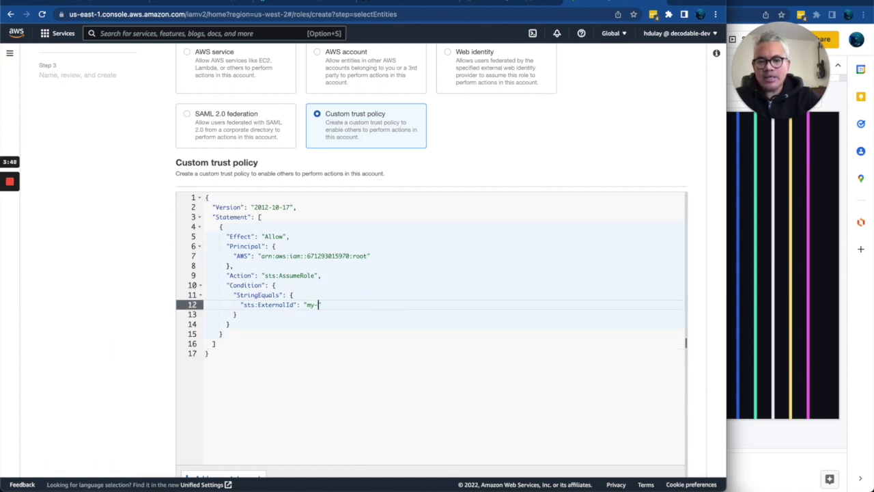
{"action": "type", "text": "decodable-demo"}
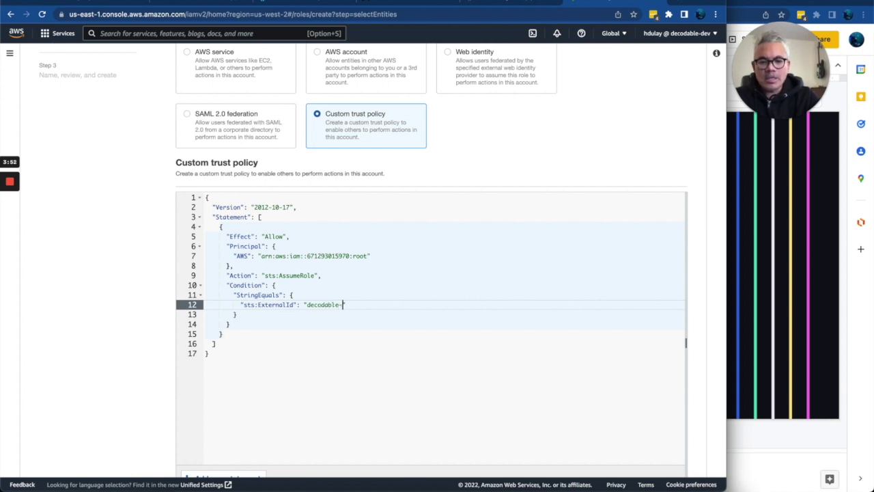
- Check the current account's name in the account details of the Decodable web app
{"action": "left_click", "coordinate": [224, 4]}
{"action": "left_click", "coordinate": [657, 53]}
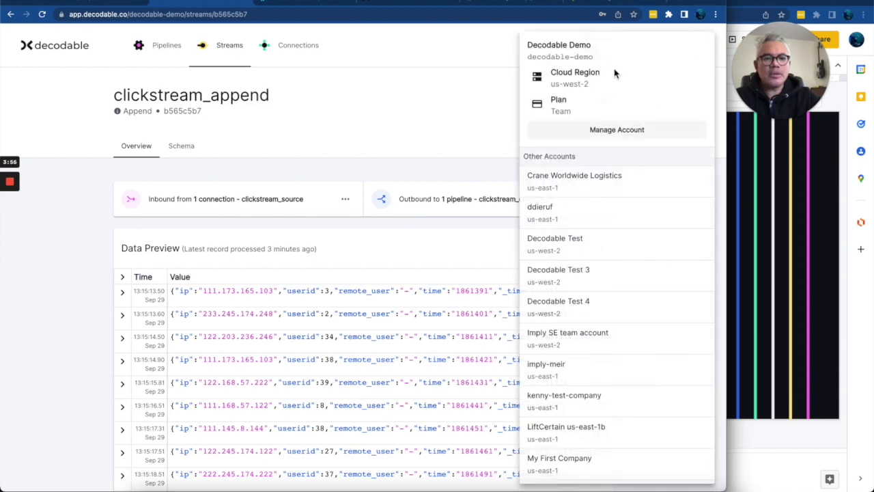
{"action": "left_click", "coordinate": [535, 40]}
{"action": "left_click", "coordinate": [627, 42]}
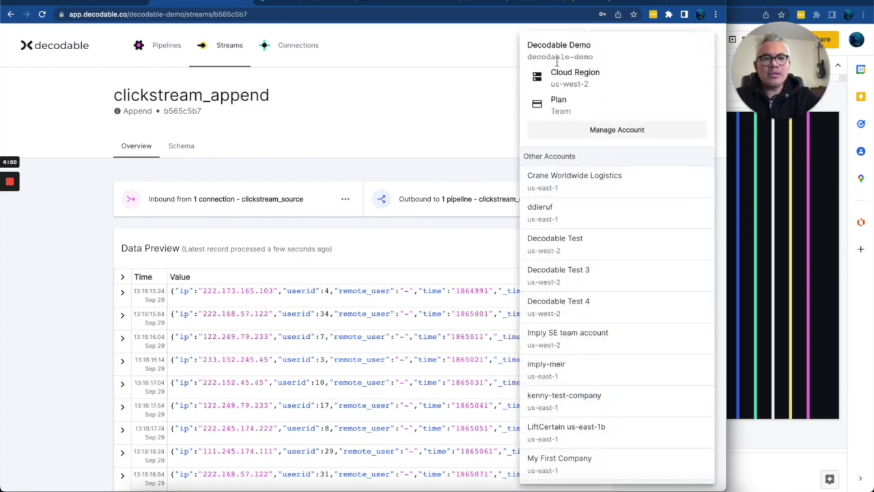
{"action": "left_click", "coordinate": [481, 87]}
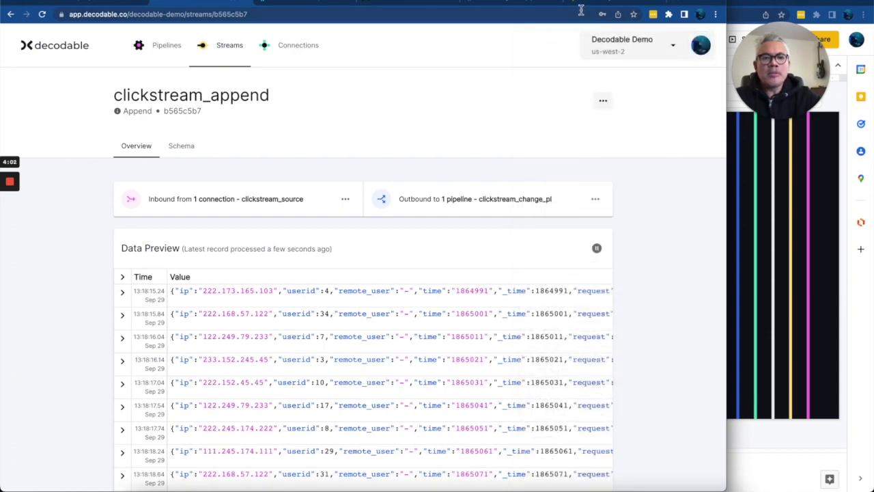
- Return to the IAM role creation in AWS and accept the custom trust policy to proceed to adding permissions
{"action": "left_click", "coordinate": [595, 6]}
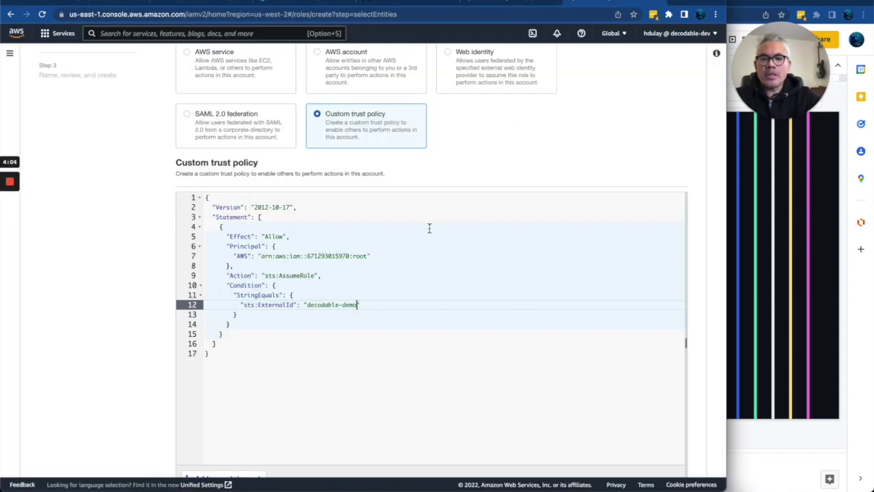
{"action": "scroll", "coordinate": [619, 157], "scroll_direction": "down", "scroll_amount": 2}
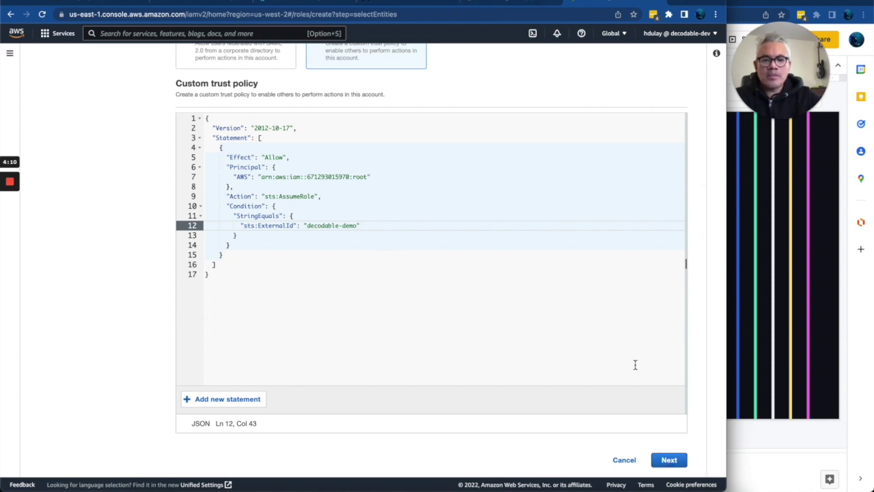
{"action": "left_click", "coordinate": [669, 460]}
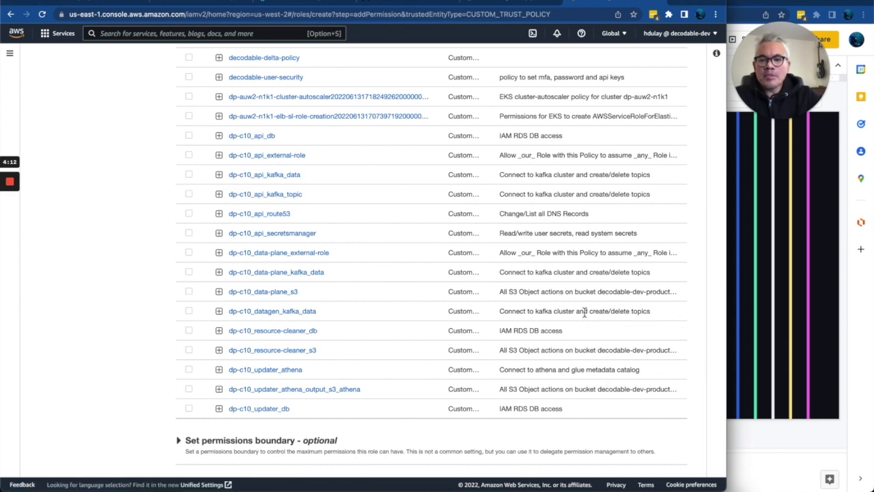
{"action": "scroll", "coordinate": [585, 313], "scroll_direction": "up", "scroll_amount": 5}
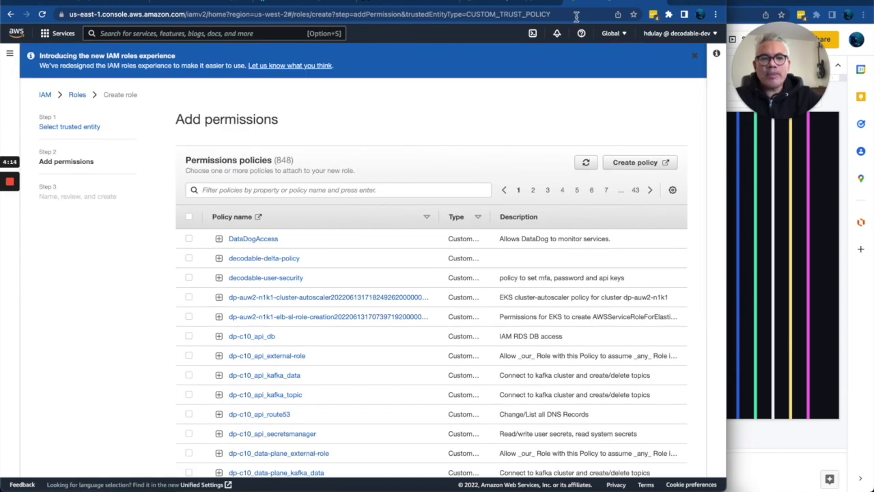
- Examine the example IAM Permissions Policy and the ExternalId syntax for one or several accounts in the Decodable S3 documentation
{"action": "left_click", "coordinate": [429, 5]}
{"action": "scroll", "coordinate": [316, 292], "scroll_direction": "down", "scroll_amount": 3}
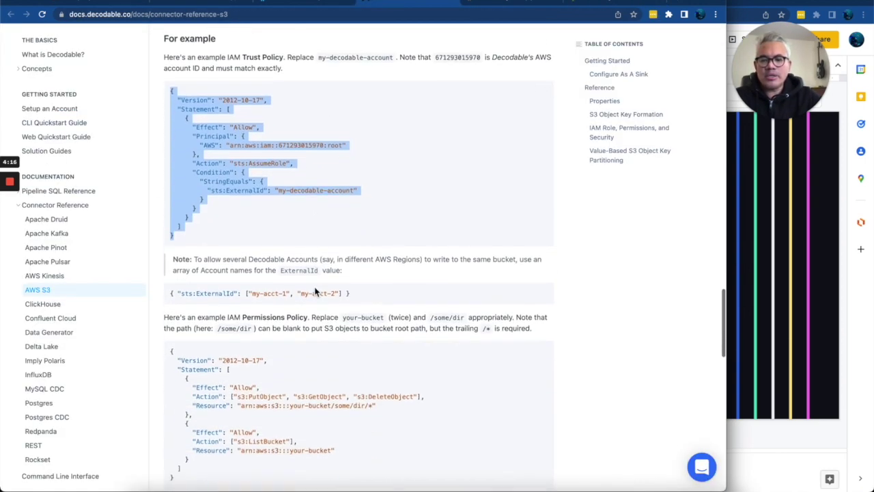
{"action": "scroll", "coordinate": [315, 293], "scroll_direction": "down", "scroll_amount": 3}
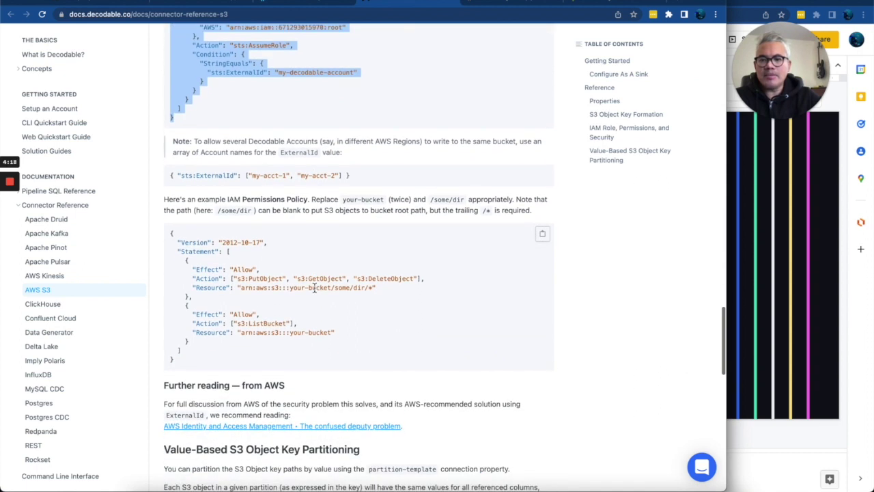
{"action": "left_click_drag", "start_coordinate": [189, 347], "coordinate": [172, 222]}
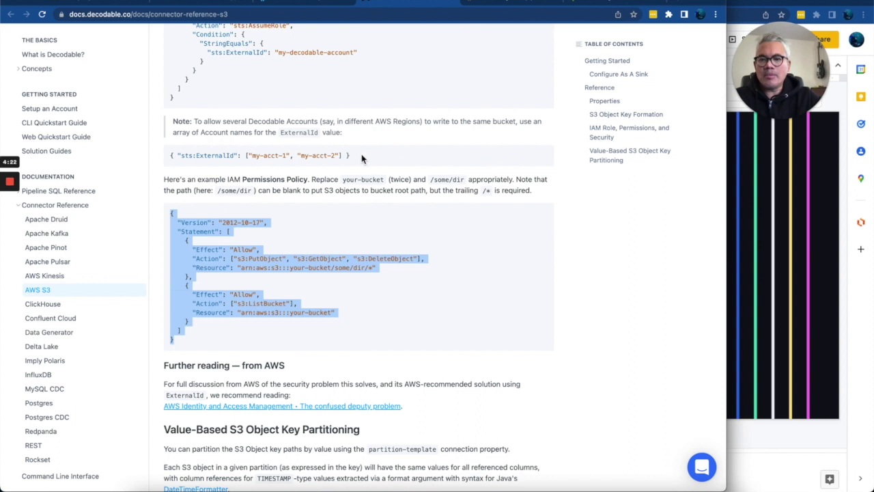
{"action": "scroll", "coordinate": [361, 154], "scroll_direction": "up", "scroll_amount": 1}
{"action": "left_click_drag", "start_coordinate": [364, 187], "coordinate": [228, 186]}
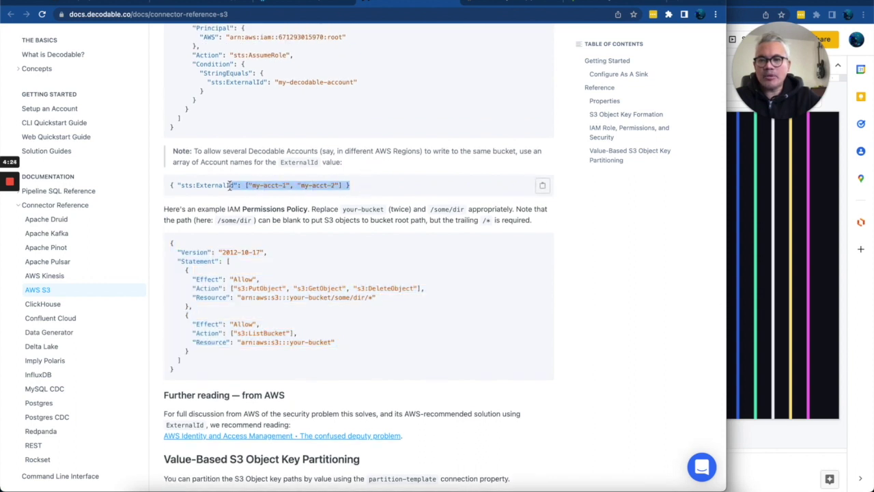
{"action": "left_click", "coordinate": [269, 82]}
{"action": "left_click_drag", "start_coordinate": [270, 82], "coordinate": [400, 87]}
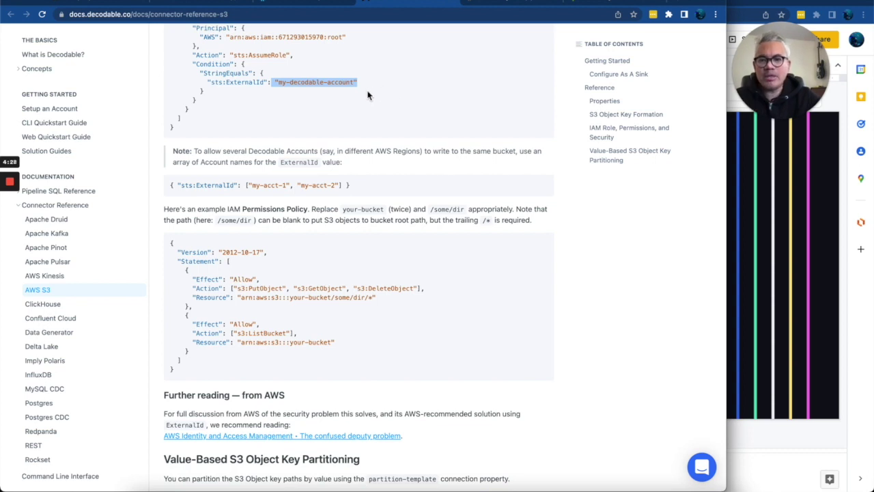
{"action": "scroll", "coordinate": [368, 96], "scroll_direction": "up", "scroll_amount": 2}
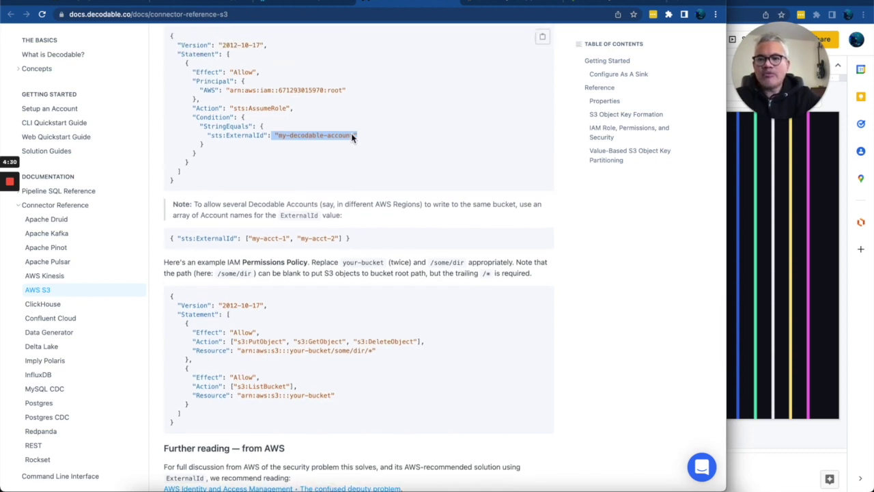
{"action": "left_click_drag", "start_coordinate": [371, 239], "coordinate": [242, 241]}
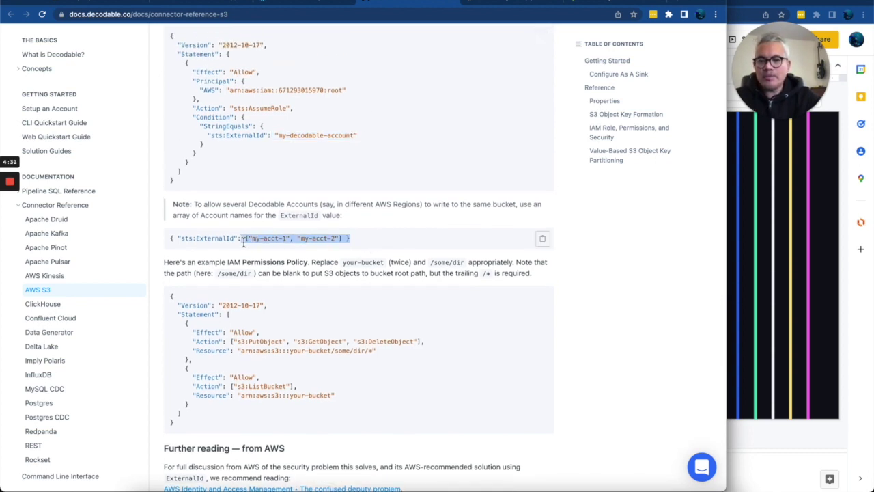
{"action": "scroll", "coordinate": [244, 242], "scroll_direction": "down", "scroll_amount": 2}
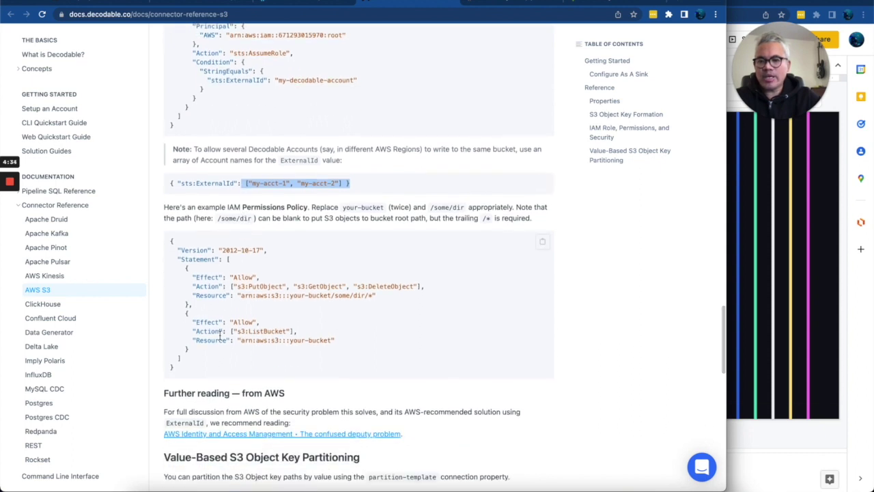
- Copy the example IAM Permissions Policy from the Decodable docs and use it as the JSON of a new AWS policy
{"action": "left_click", "coordinate": [195, 374]}
{"action": "left_click", "coordinate": [542, 241]}
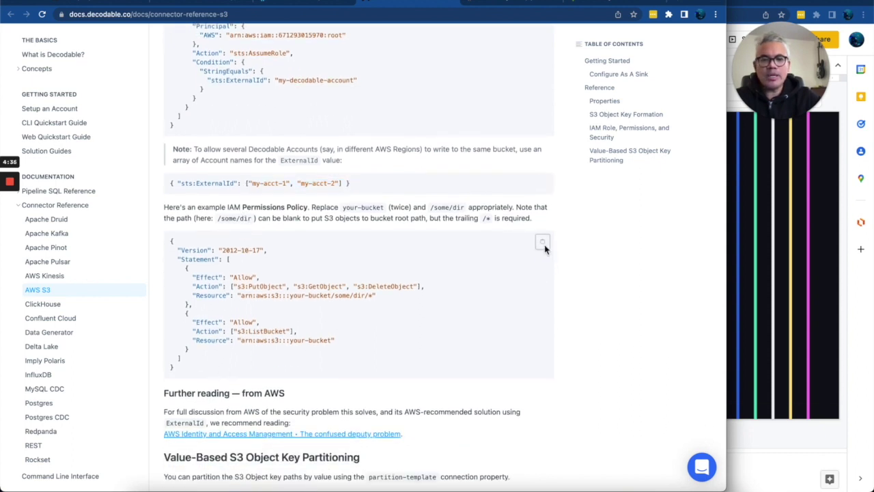
{"action": "left_click", "coordinate": [584, 7]}
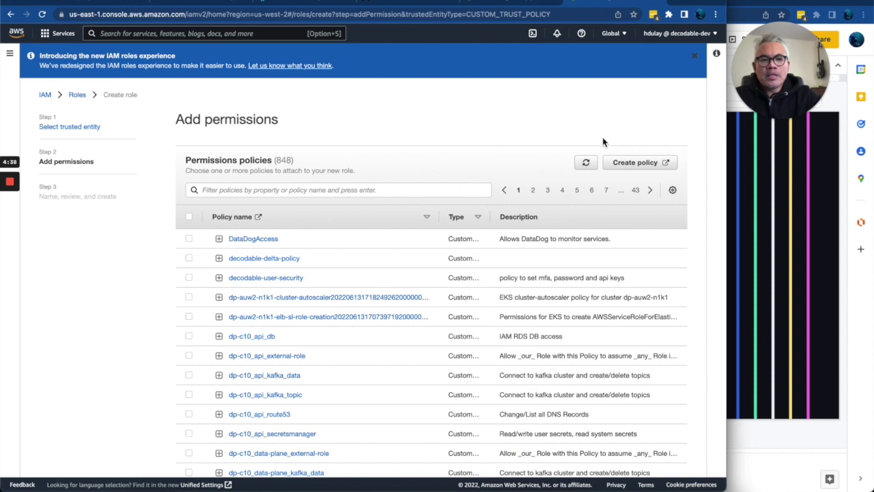
{"action": "left_click", "coordinate": [636, 164]}
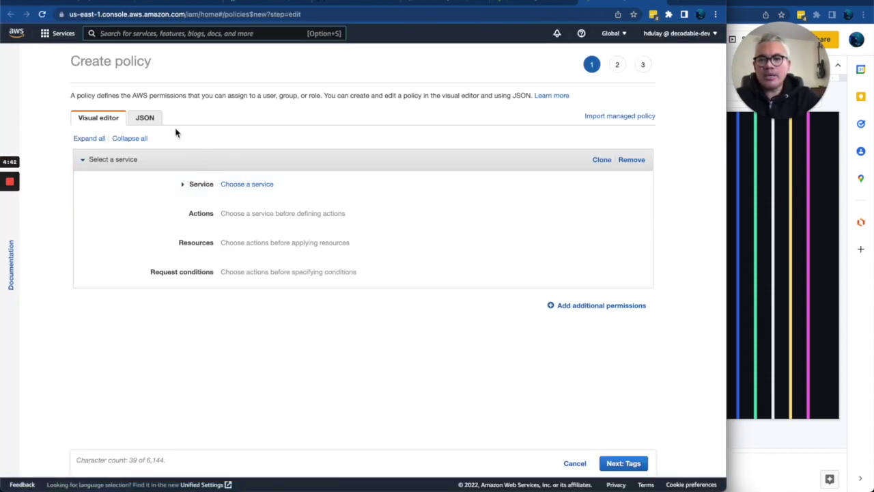
{"action": "left_click", "coordinate": [147, 119]}
{"action": "left_click", "coordinate": [166, 199]}
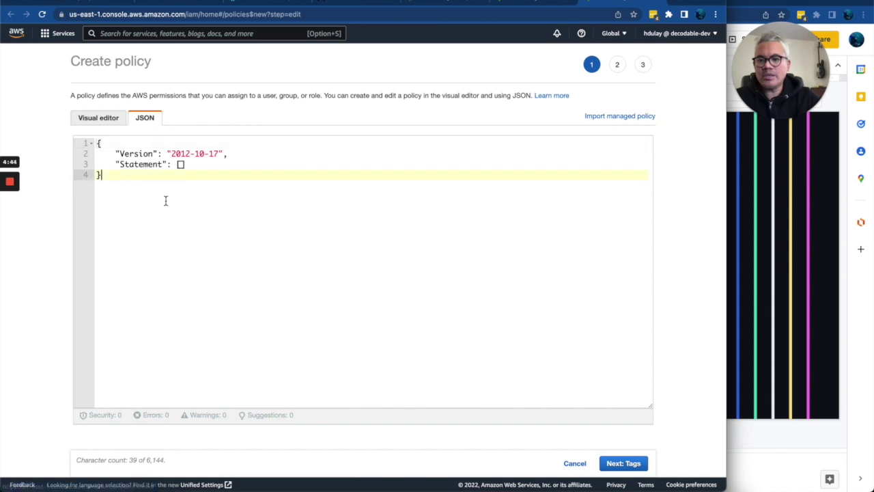
{"action": "key", "text": "super+a"}
{"action": "key", "text": "super+v"}
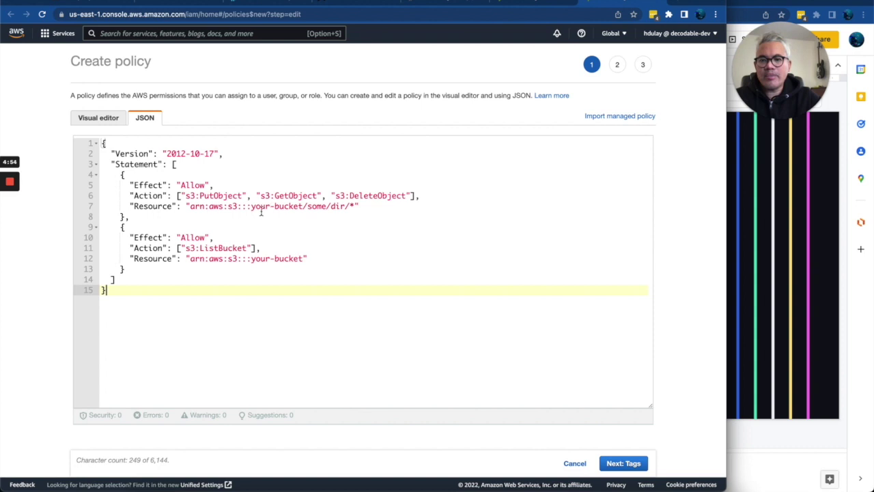
- Open the S3 bucket list separately from the policy editor and filter the buckets by "sno"
{"action": "left_click", "coordinate": [679, 5]}
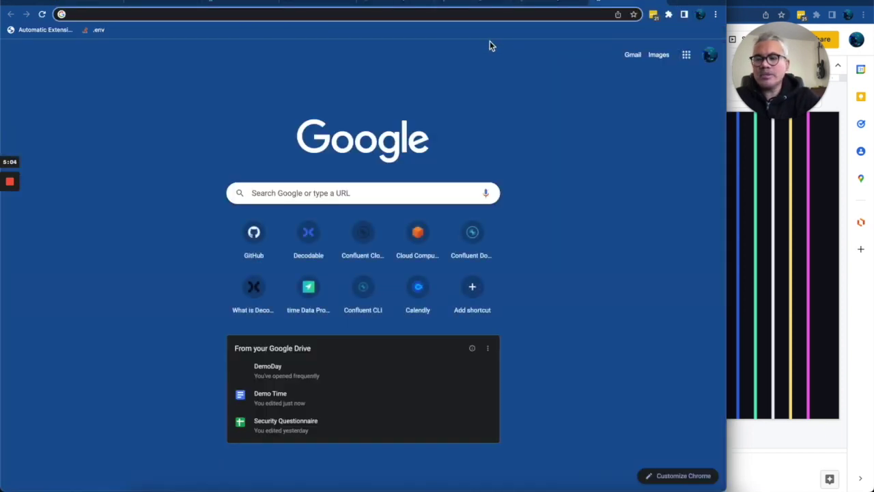
{"action": "key", "text": "ctrl+w"}
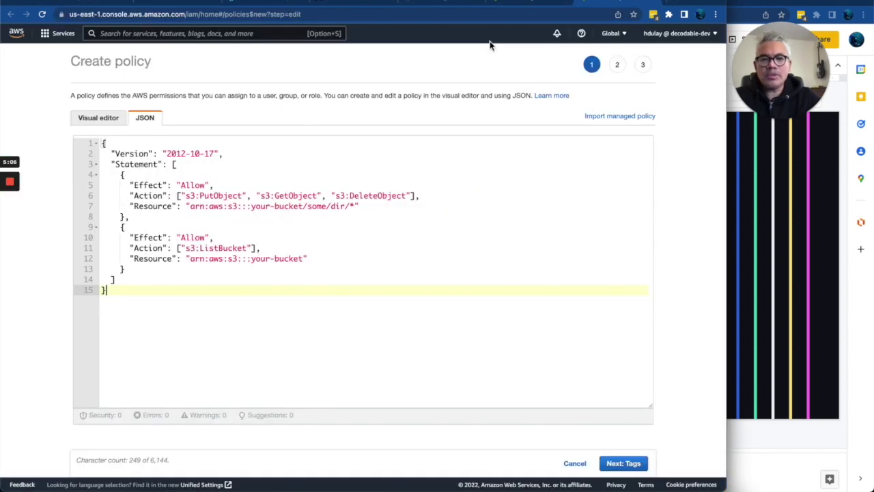
{"action": "left_click", "coordinate": [511, 5]}
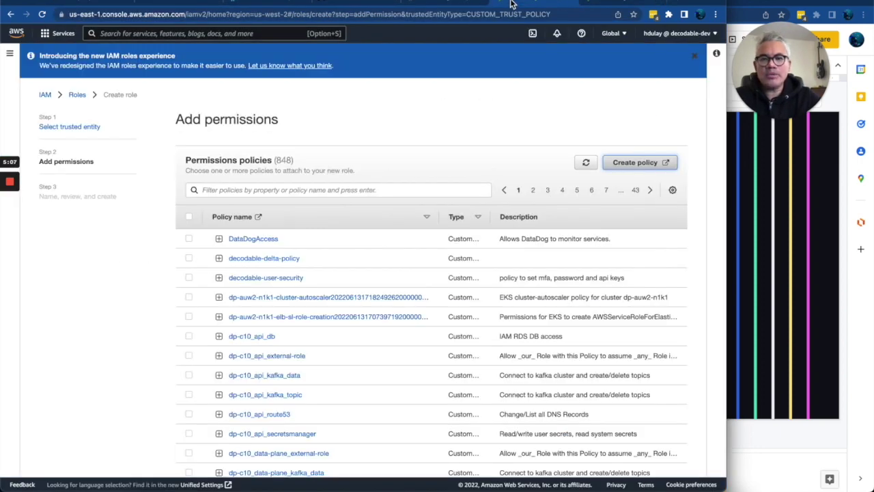
{"action": "left_click", "coordinate": [60, 33]}
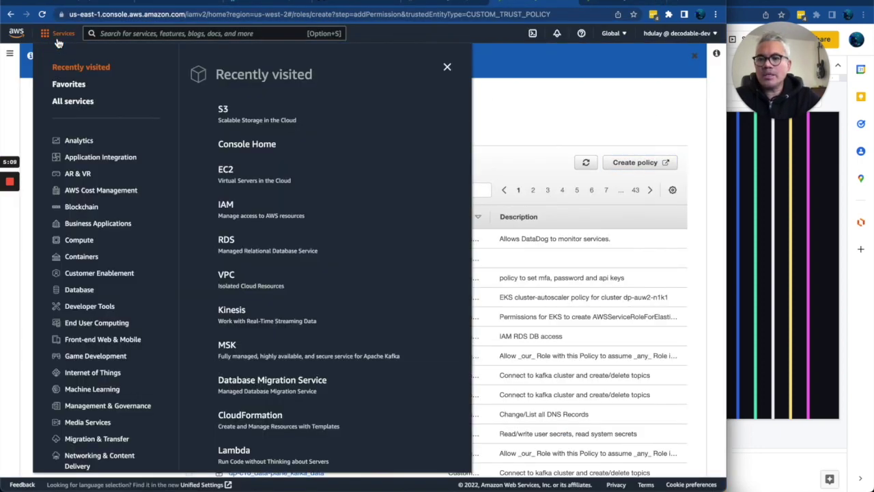
{"action": "left_click", "coordinate": [224, 111]}
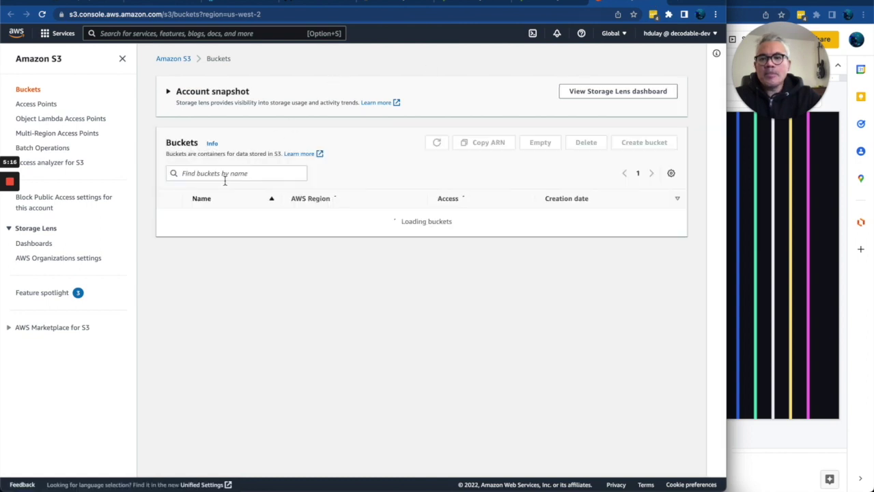
{"action": "left_click", "coordinate": [217, 232]}
{"action": "type", "text": "sno"}
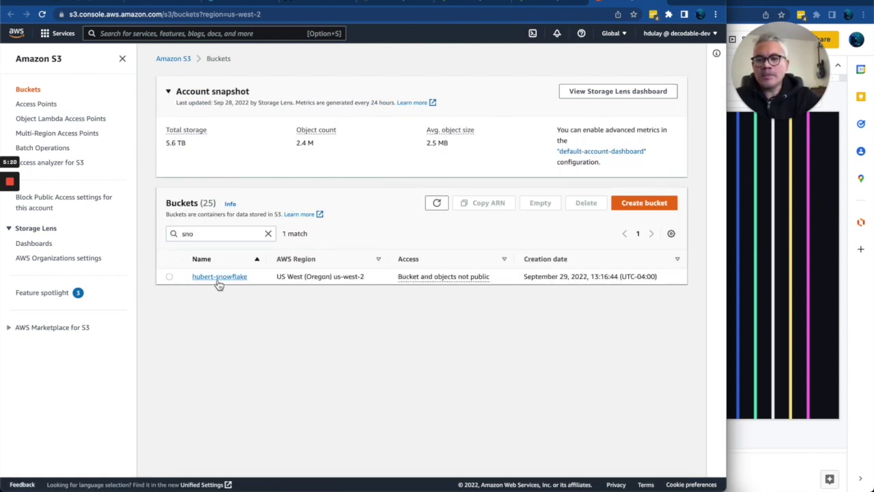
- Copy the hubert-snowflake bucket's name and replace "your-bucket" with it in the first statement's Resource of the policy
{"action": "left_click", "coordinate": [219, 277]}
{"action": "left_click_drag", "start_coordinate": [264, 87], "coordinate": [158, 87]}
{"action": "key", "text": "super+c"}
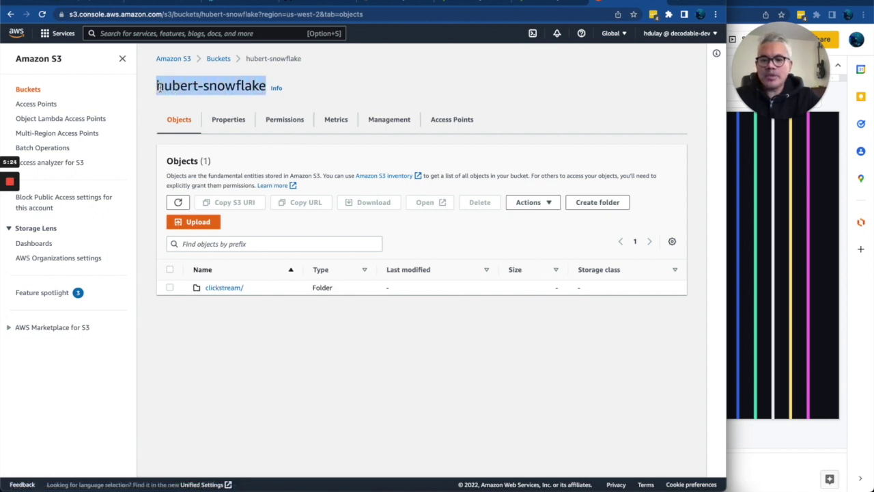
{"action": "left_click", "coordinate": [529, 5]}
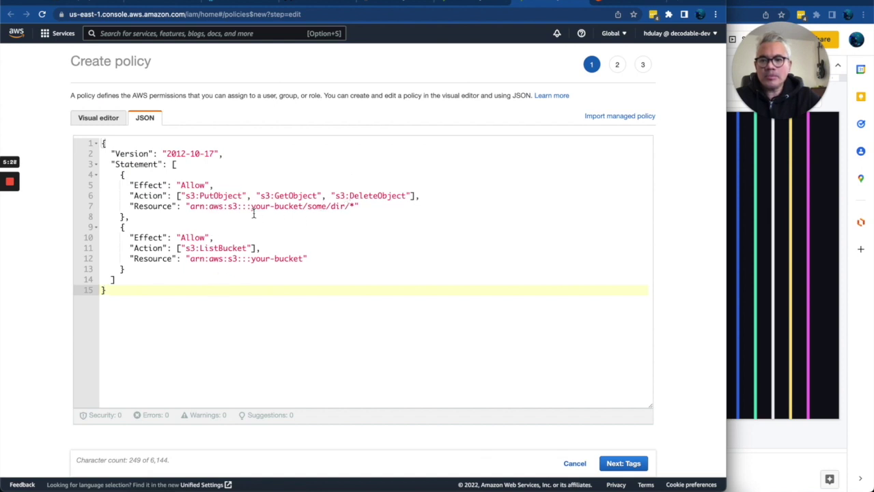
{"action": "left_click_drag", "start_coordinate": [252, 211], "coordinate": [303, 208]}
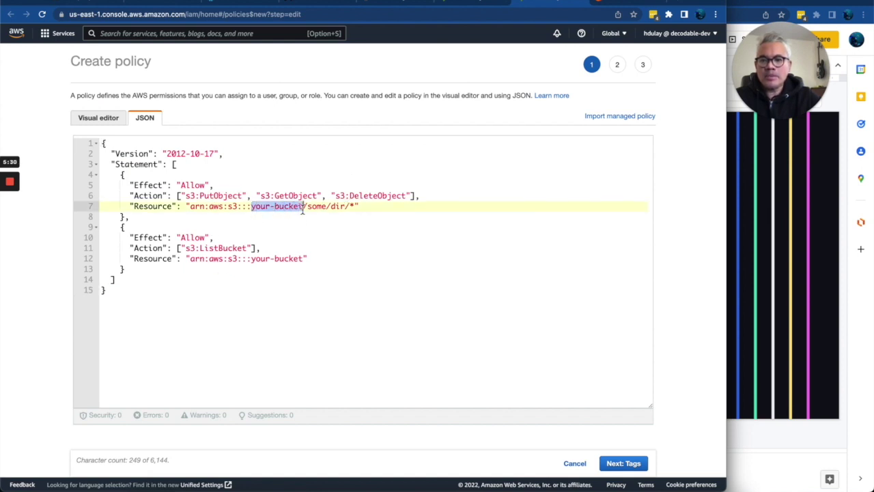
{"action": "key", "text": "super+v"}
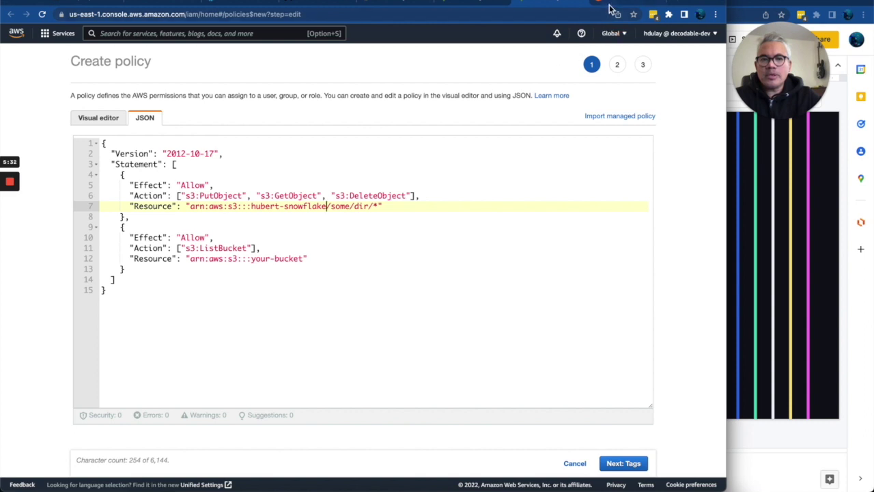
- Copy the bucket's clickstream folder name and replace "some/dir" with it in the first Resource, keeping the trailing "/*"
{"action": "left_click", "coordinate": [611, 6]}
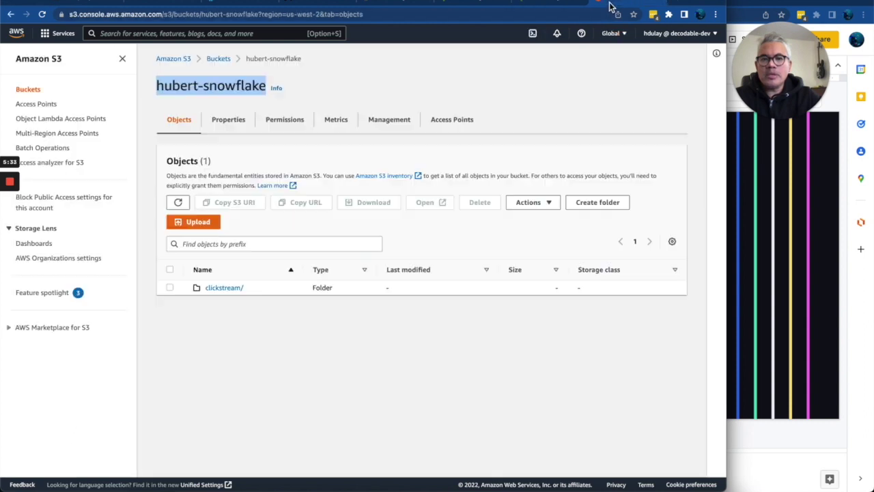
{"action": "left_click", "coordinate": [220, 289]}
{"action": "double_click", "coordinate": [203, 83]}
{"action": "key", "text": "ctrl+c"}
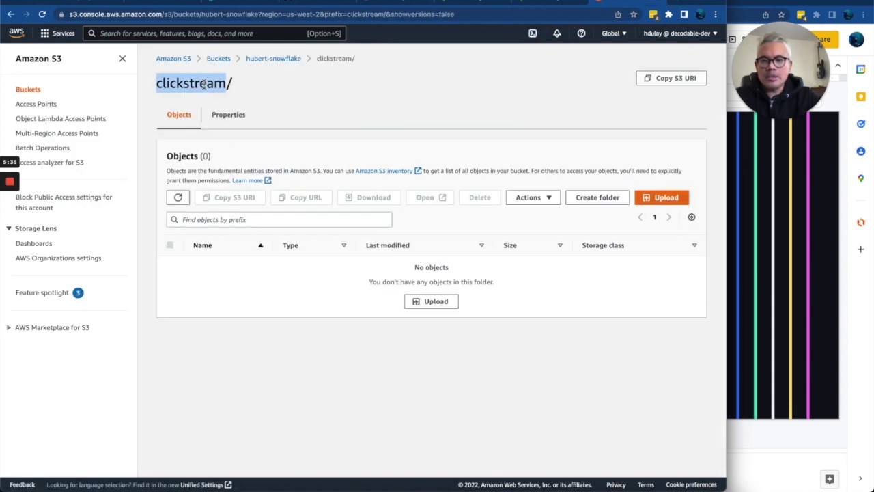
{"action": "left_click", "coordinate": [524, 6]}
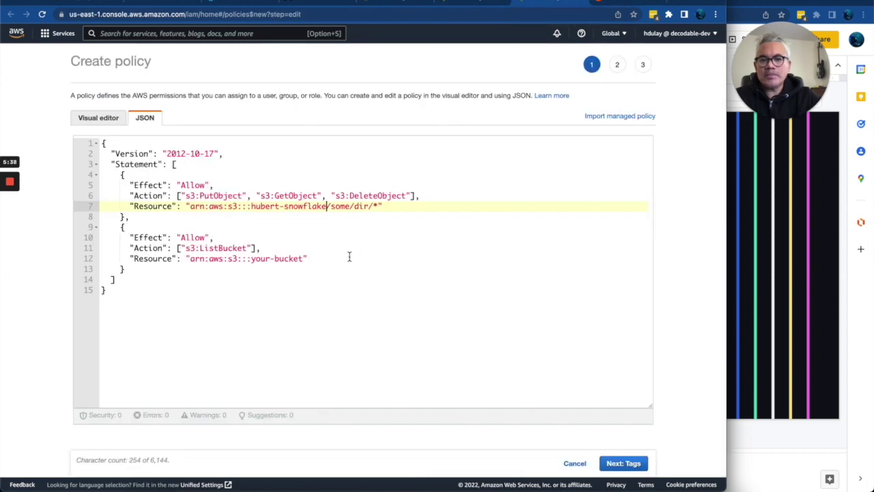
{"action": "left_click_drag", "start_coordinate": [332, 206], "coordinate": [393, 206]}
{"action": "key", "text": "ctrl+v"}
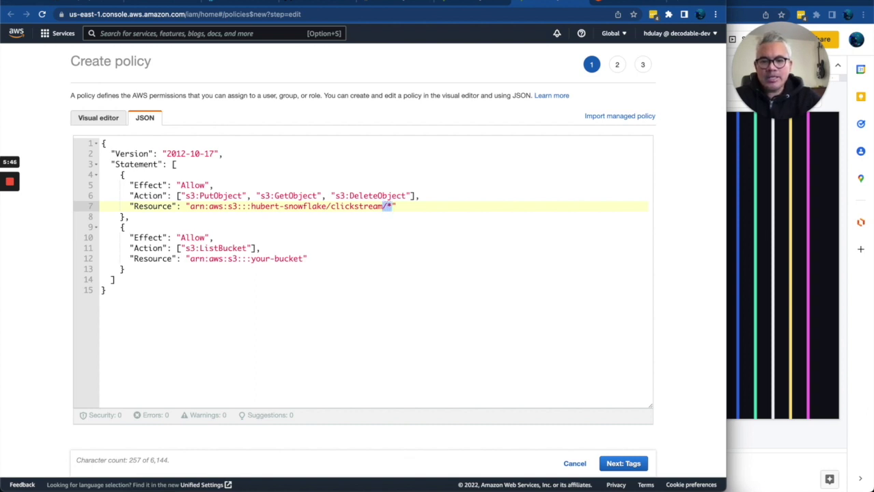
{"action": "left_click", "coordinate": [397, 206]}
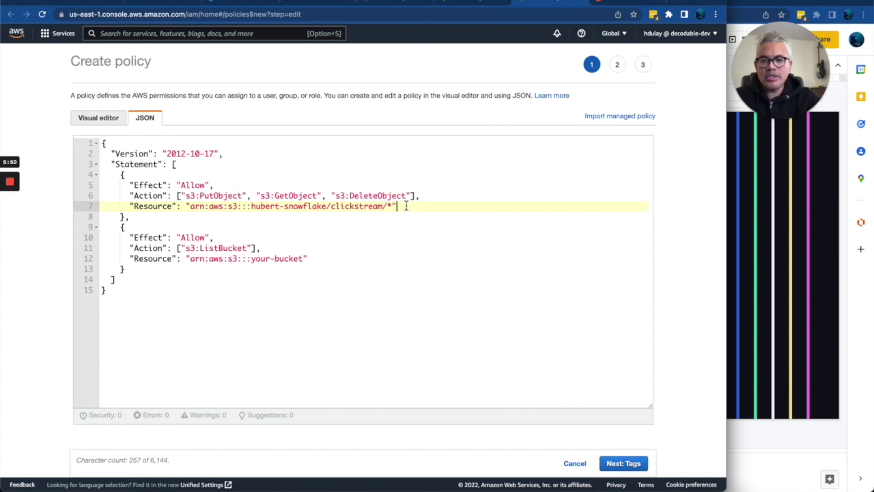
{"action": "left_click_drag", "start_coordinate": [384, 208], "coordinate": [394, 207]}
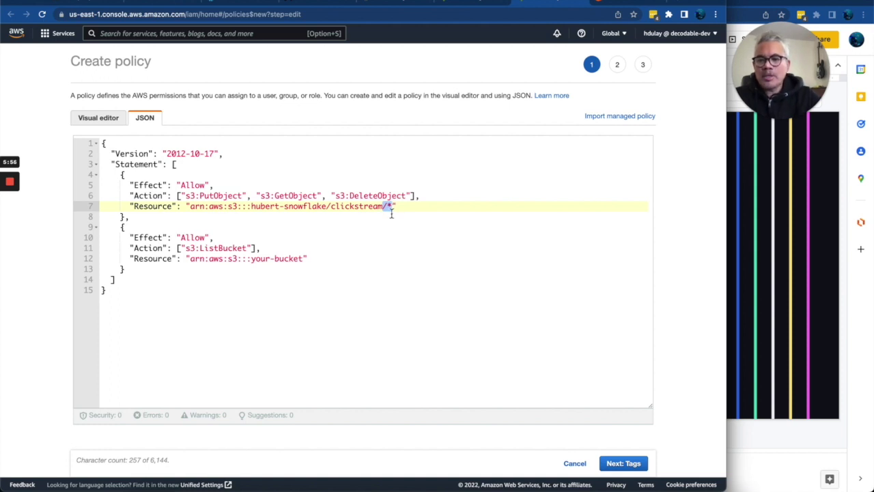
{"action": "key", "text": "Down"}
- Set the s3:ListBucket statement's Resource to "arn:aws:s3:::hubert-snowflake" and proceed to the policy's tags
{"action": "left_click_drag", "start_coordinate": [394, 206], "coordinate": [327, 211]}
{"action": "key", "text": "super+c"}
{"action": "left_click", "coordinate": [263, 206]}
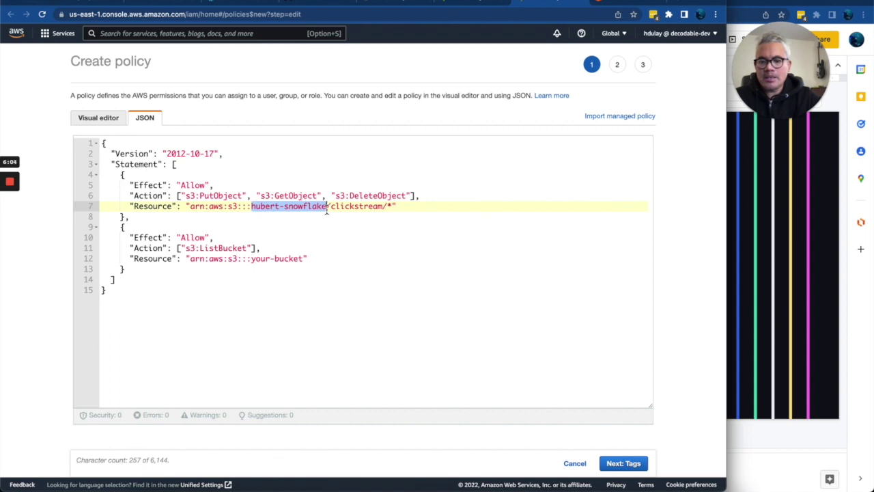
{"action": "left_click_drag", "start_coordinate": [305, 260], "coordinate": [252, 260]}
{"action": "key", "text": "super+v"}
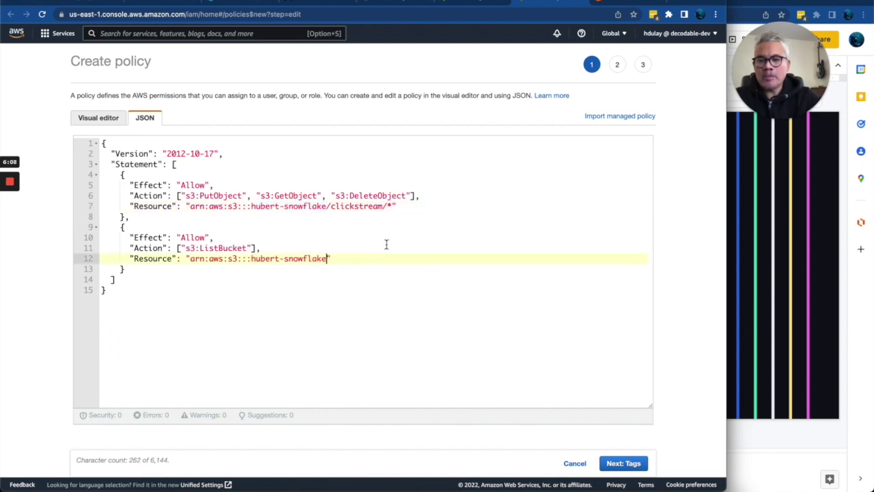
{"action": "left_click", "coordinate": [636, 467]}
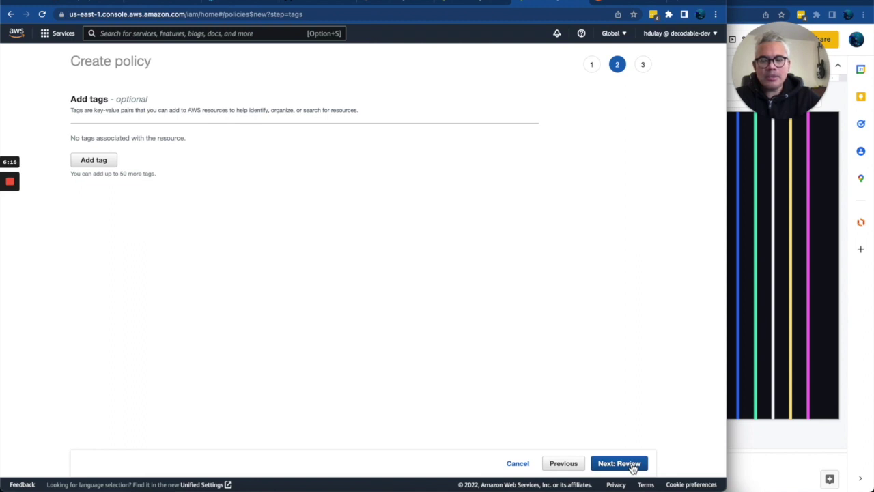
- Add a policy tag with key "Name" and value "hubert-s3-to-snowflake", and proceed to the policy review
{"action": "left_click", "coordinate": [109, 164]}
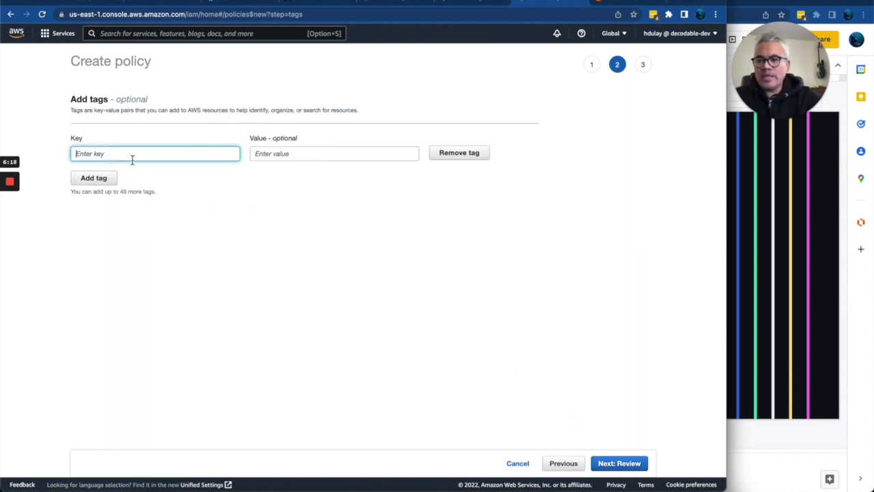
{"action": "type", "text": "Name"}
{"action": "key", "text": "Tab"}
{"action": "type", "text": "hu"}
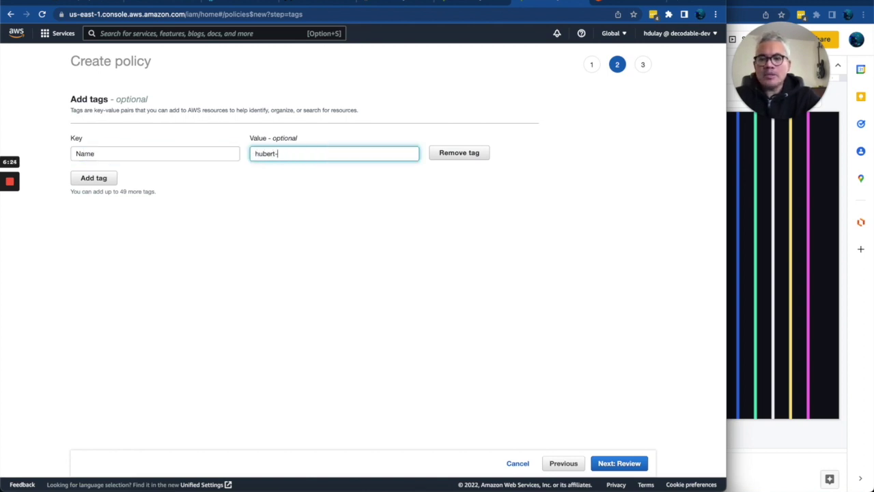
{"action": "type", "text": "bert-s3-to"}
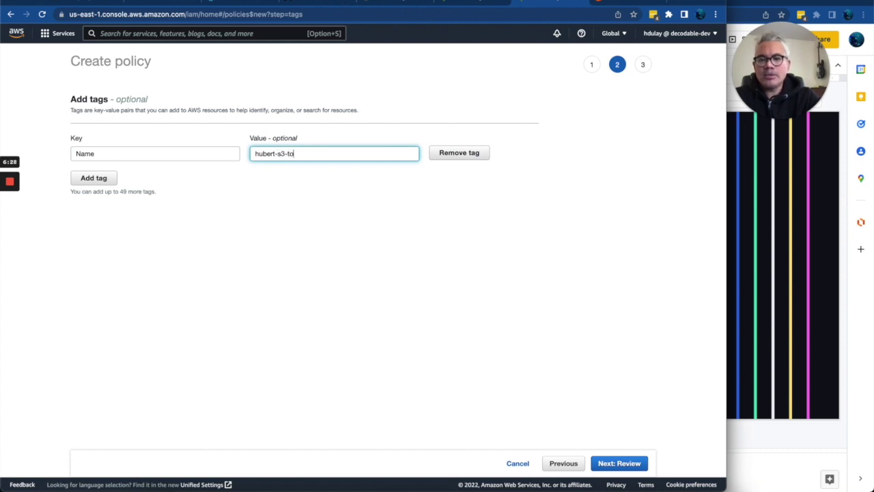
{"action": "type", "text": "-snowflake"}
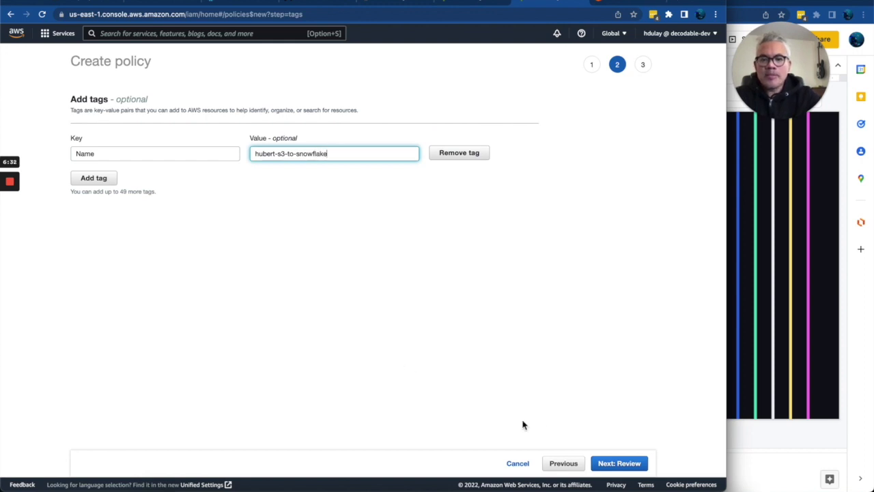
{"action": "left_click", "coordinate": [614, 464]}
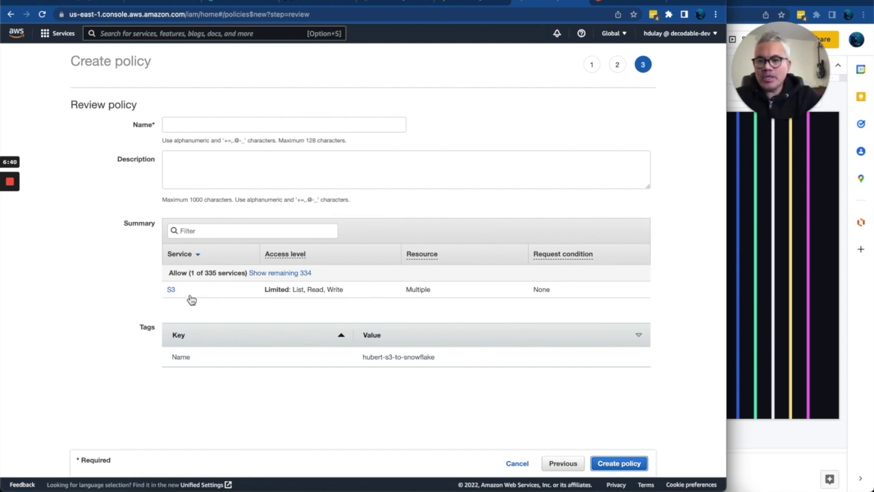
- Name the policy "hubert-s3-snowflake-policy", leave its description empty, and create it
{"action": "left_click", "coordinate": [253, 126]}
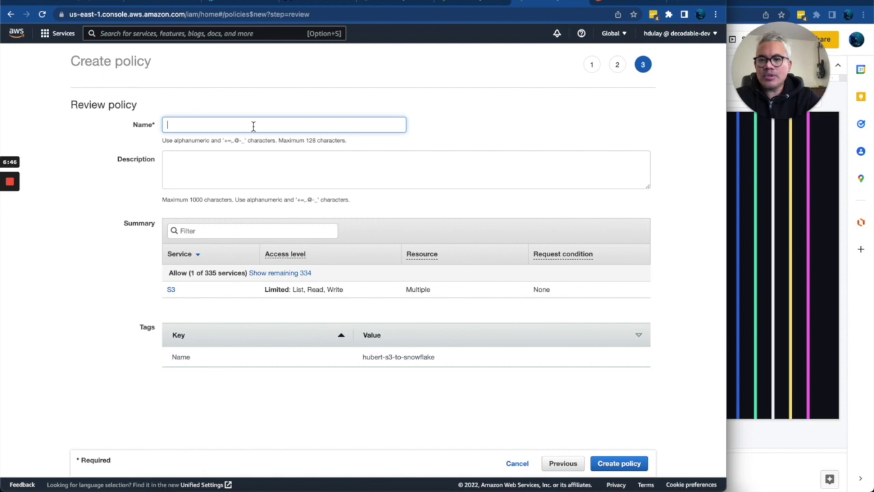
{"action": "type", "text": "hubert-s3-snowflake-p"}
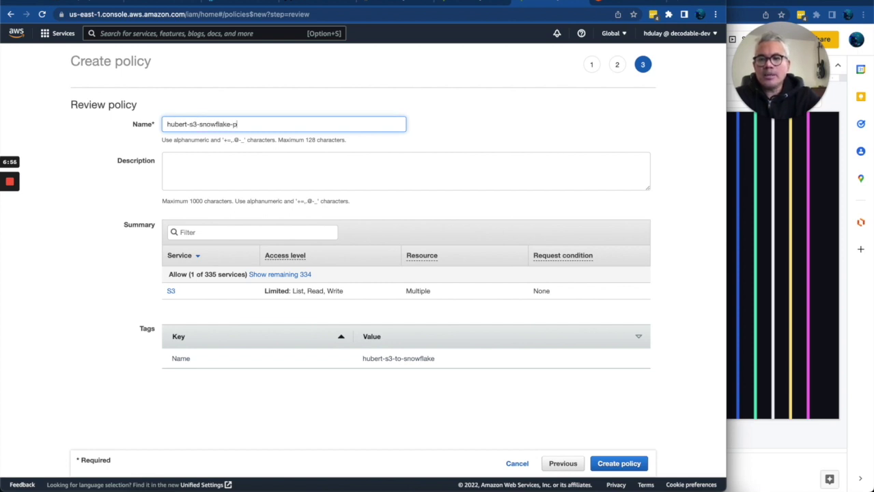
{"action": "left_click", "coordinate": [287, 166]}
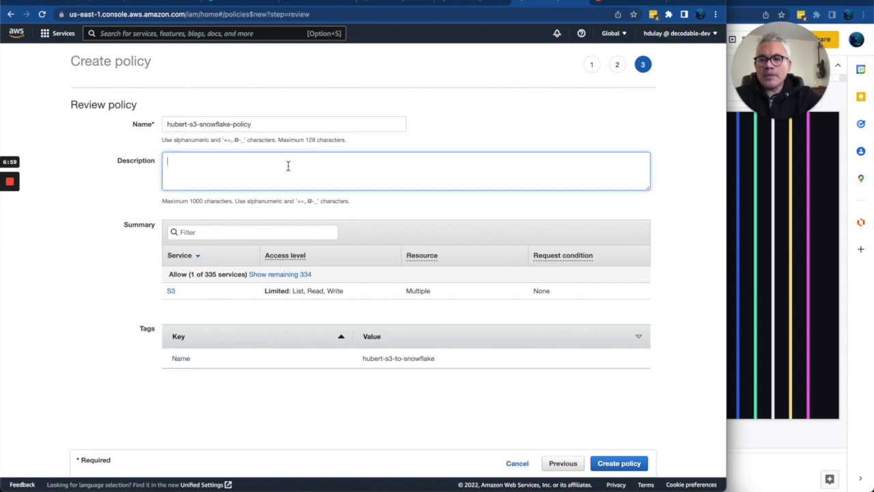
{"action": "left_click", "coordinate": [619, 464]}
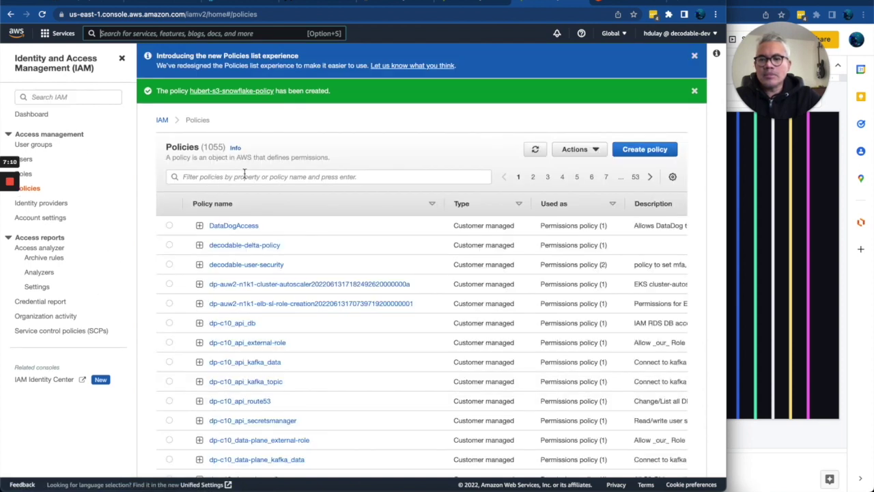
- Filter the policies by "snowflake", open hubert-s3-snowflake-policy and select its policy ARN
{"action": "left_click", "coordinate": [239, 177]}
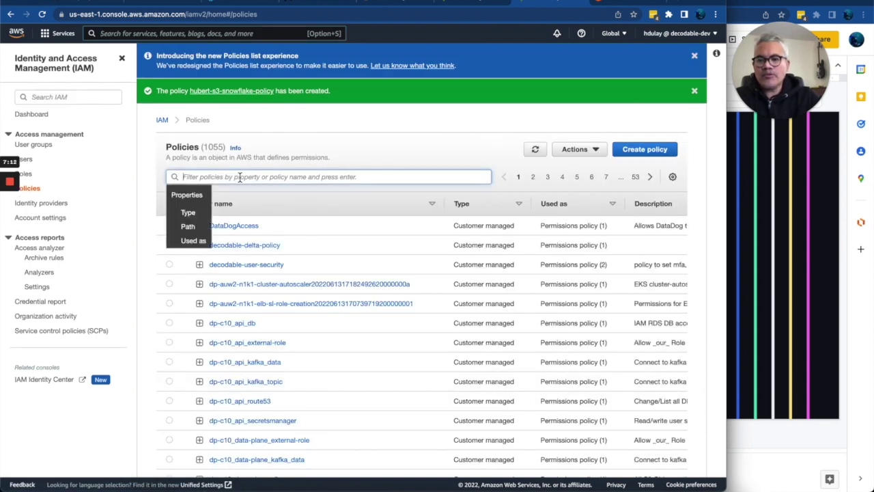
{"action": "type", "text": "snowflake"}
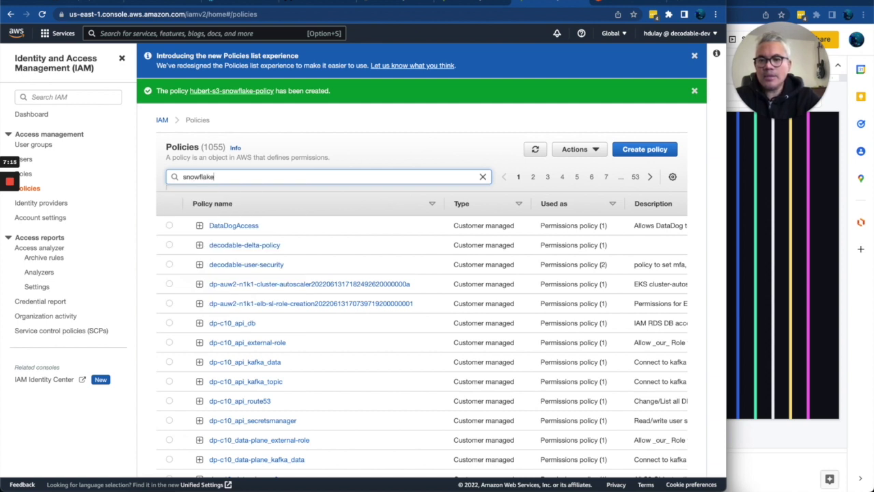
{"action": "key", "text": "Return"}
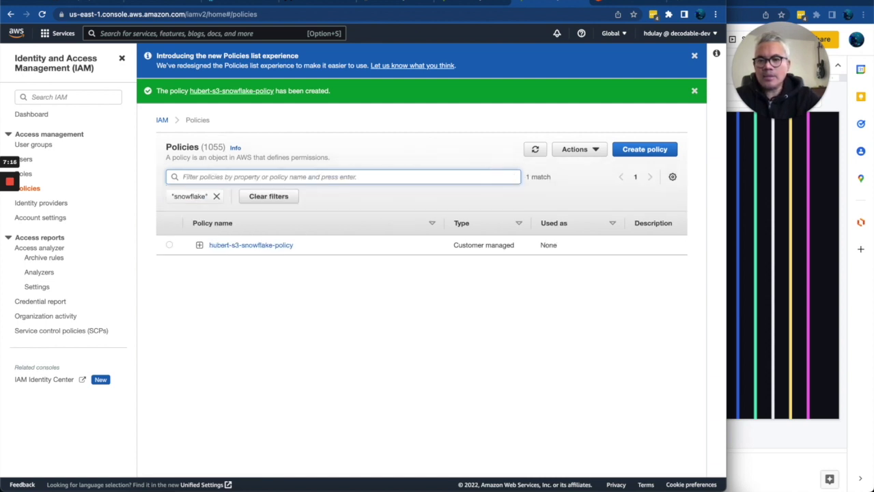
{"action": "left_click", "coordinate": [230, 247]}
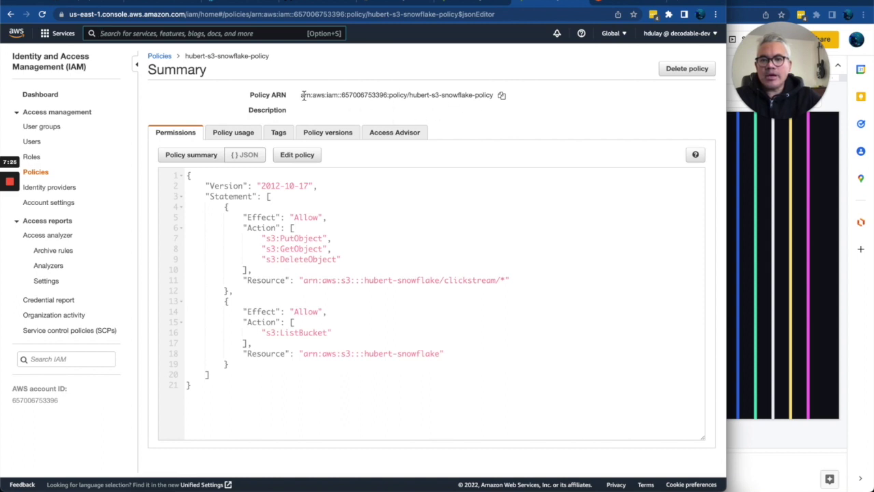
{"action": "left_click_drag", "start_coordinate": [302, 96], "coordinate": [494, 95]}
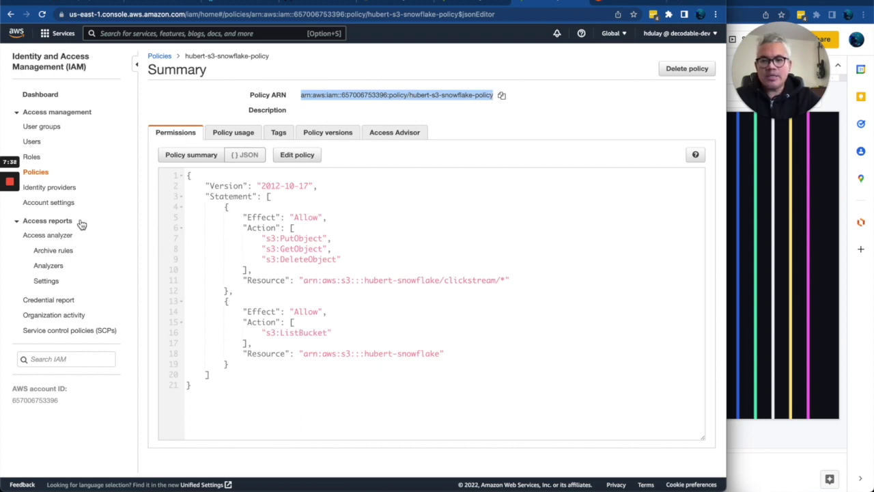
{"action": "mouse_move", "coordinate": [12, 188]}
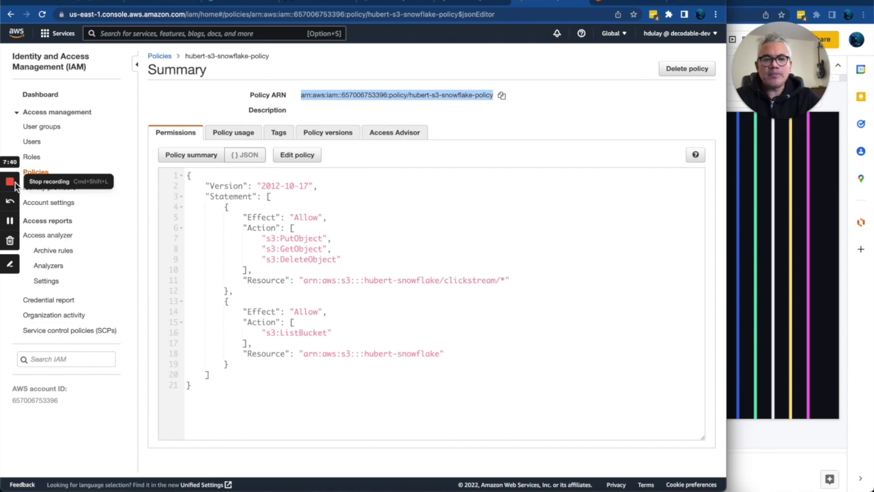
{"action": "left_click", "coordinate": [9, 222]}
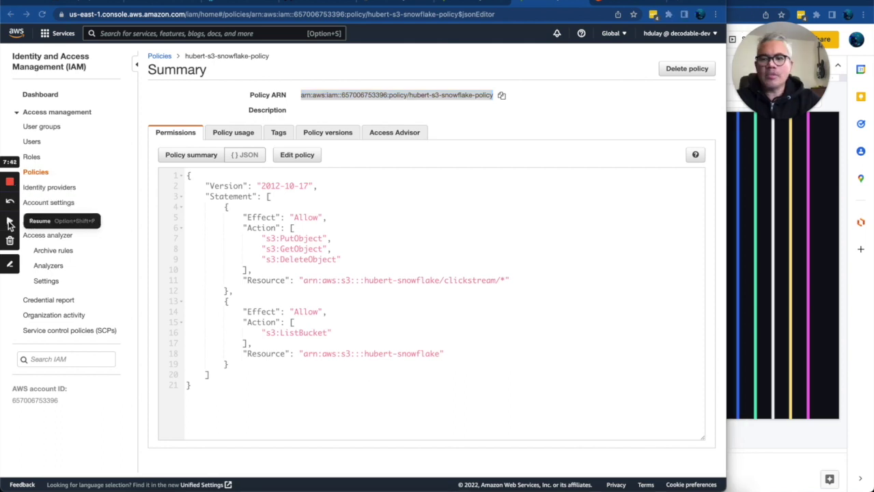
{"action": "left_click", "coordinate": [10, 222]}
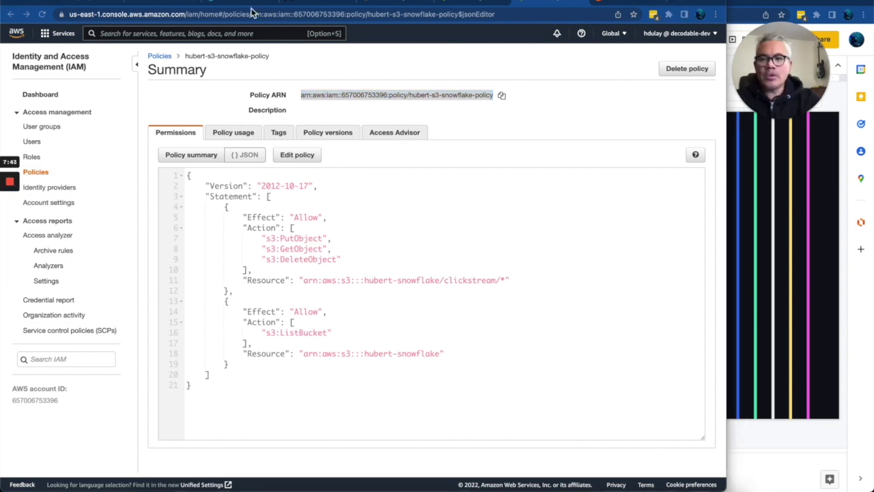
- Switch to Decodable and start a new connection with the S3 sink connector
{"action": "left_click", "coordinate": [165, 4]}
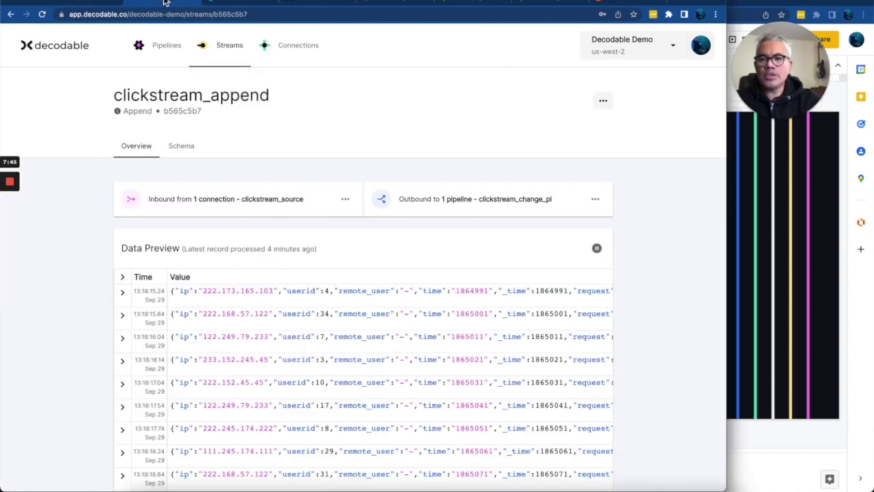
{"action": "left_click", "coordinate": [293, 58]}
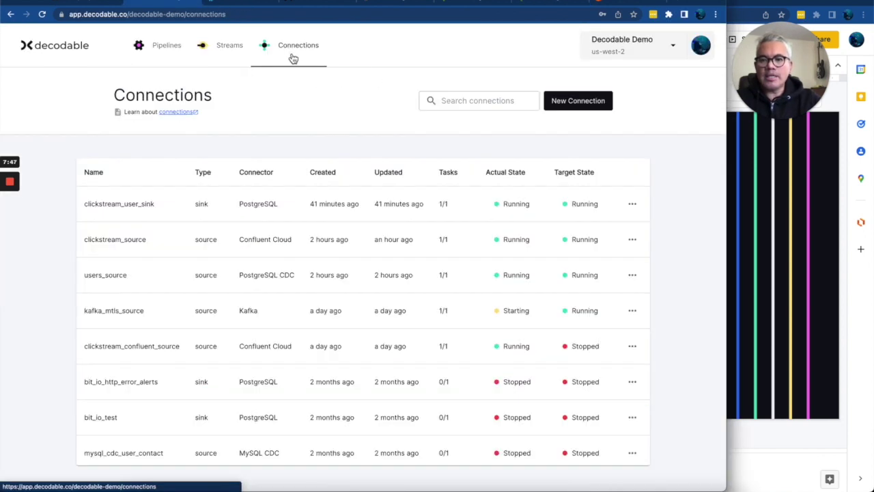
{"action": "left_click", "coordinate": [587, 109]}
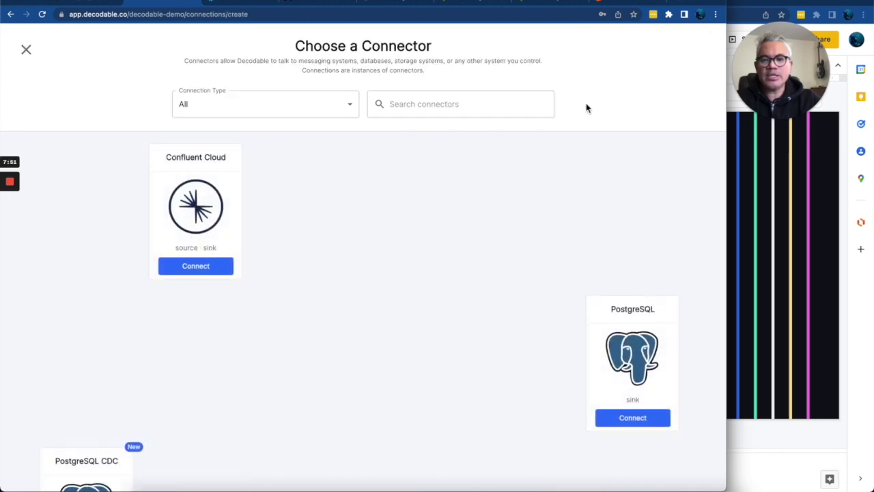
{"action": "scroll", "coordinate": [205, 348], "scroll_direction": "down", "scroll_amount": 3}
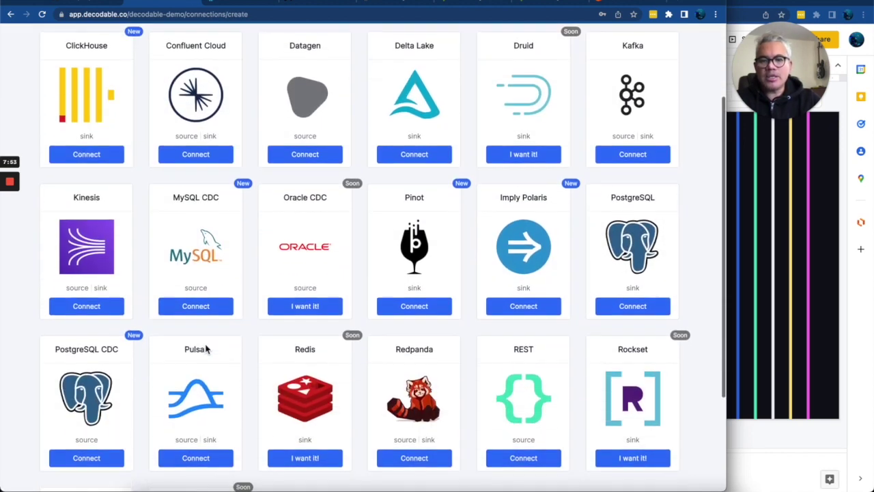
{"action": "scroll", "coordinate": [507, 337], "scroll_direction": "down", "scroll_amount": 3}
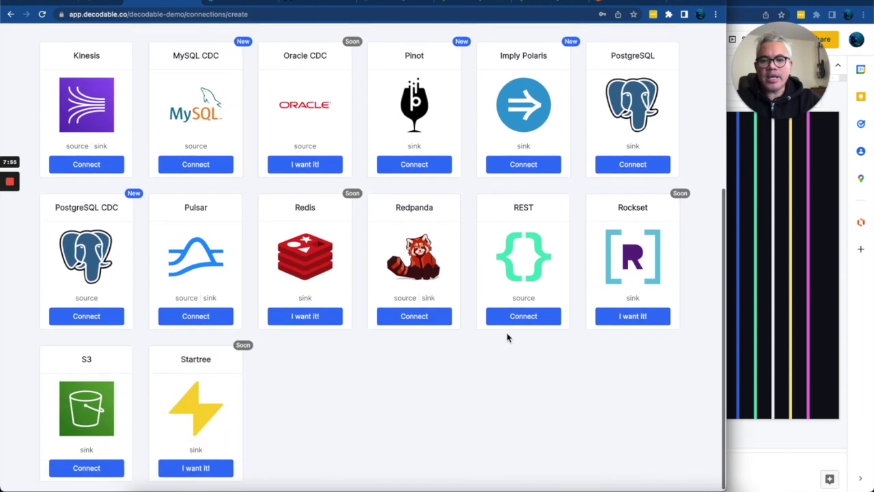
{"action": "left_click", "coordinate": [81, 470]}
{"action": "scroll", "coordinate": [376, 200], "scroll_direction": "up", "scroll_amount": 3}
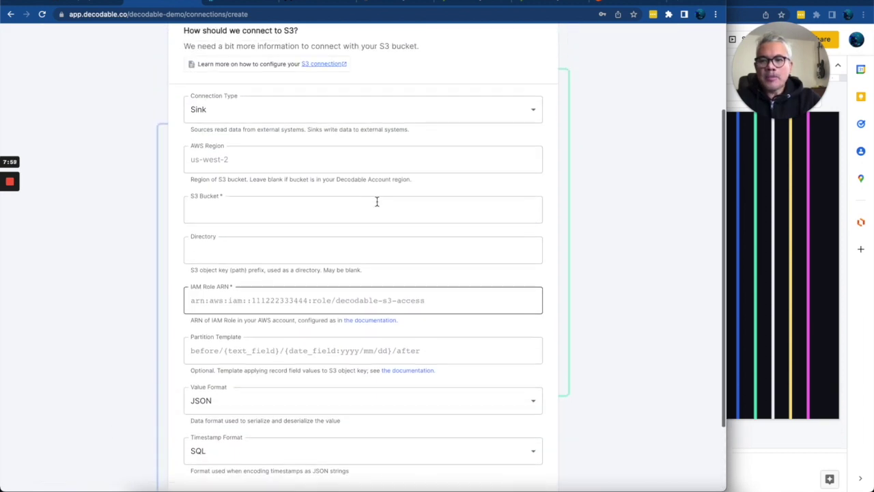
- Set the S3 connection's AWS Region to "us-west-2" and its S3 Bucket to "hubert-snowflake"
{"action": "left_click", "coordinate": [298, 159]}
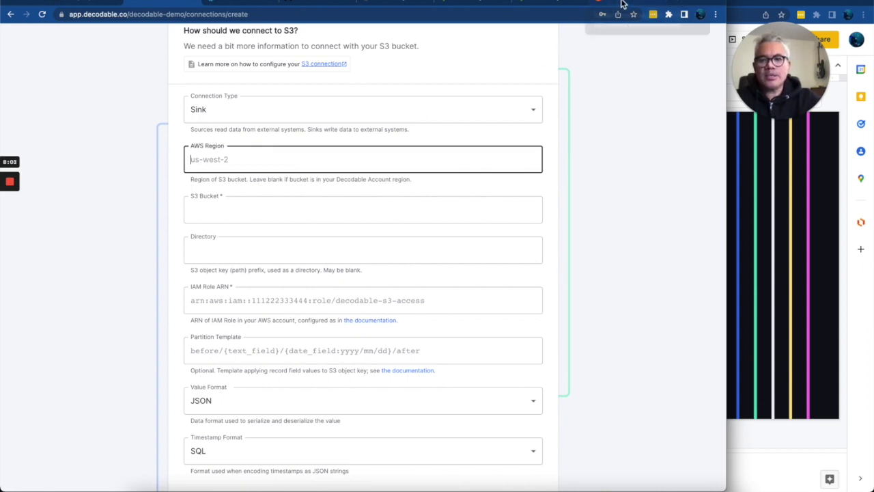
{"action": "type", "text": "us-west-2"}
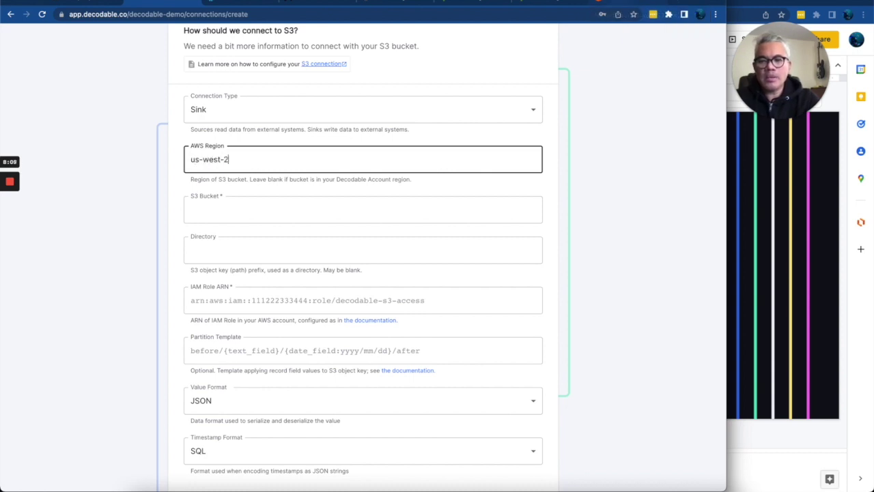
{"action": "left_click", "coordinate": [466, 213]}
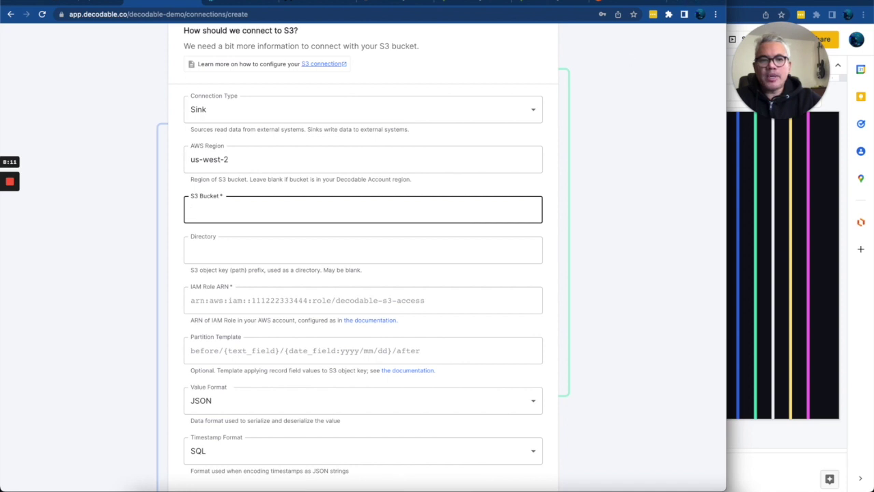
{"action": "left_click", "coordinate": [623, 5]}
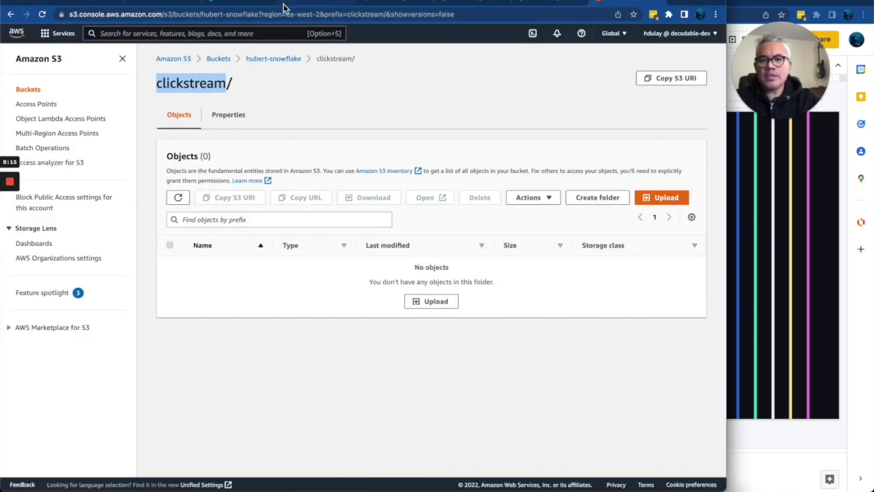
{"action": "left_click", "coordinate": [179, 8]}
{"action": "type", "text": "hubert-snowflake"}
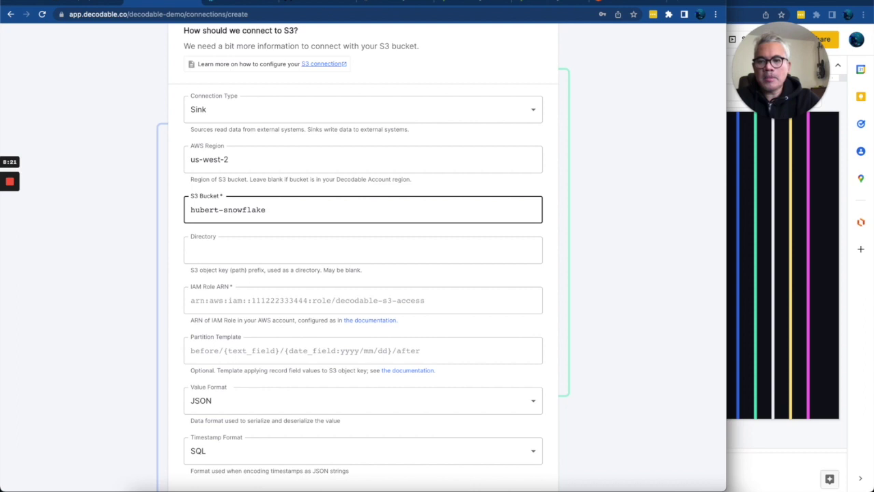
- Set the S3 connection's directory to "clickstream"
{"action": "left_click", "coordinate": [363, 250]}
{"action": "type", "text": "clicks"}
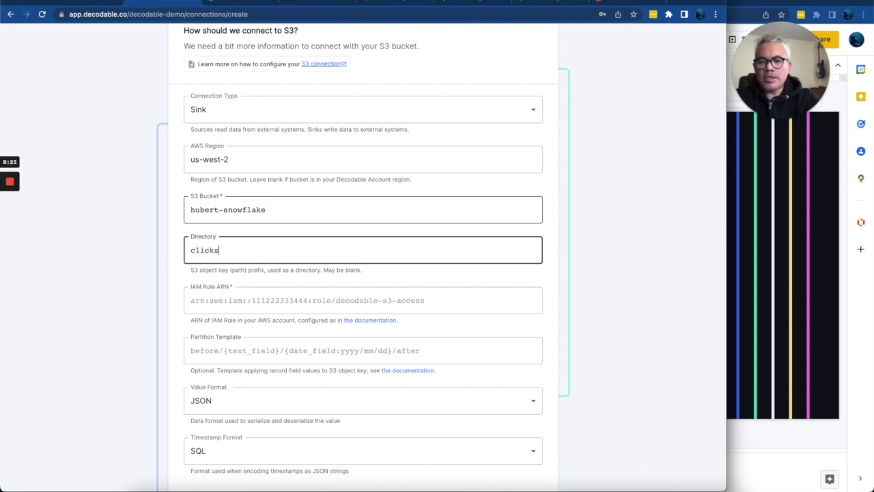
{"action": "type", "text": "tream"}
- Copy the ARN of hubert-s3-snowflake-policy from the IAM console and try to use it as the connection's IAM Role ARN
{"action": "left_click", "coordinate": [454, 300]}
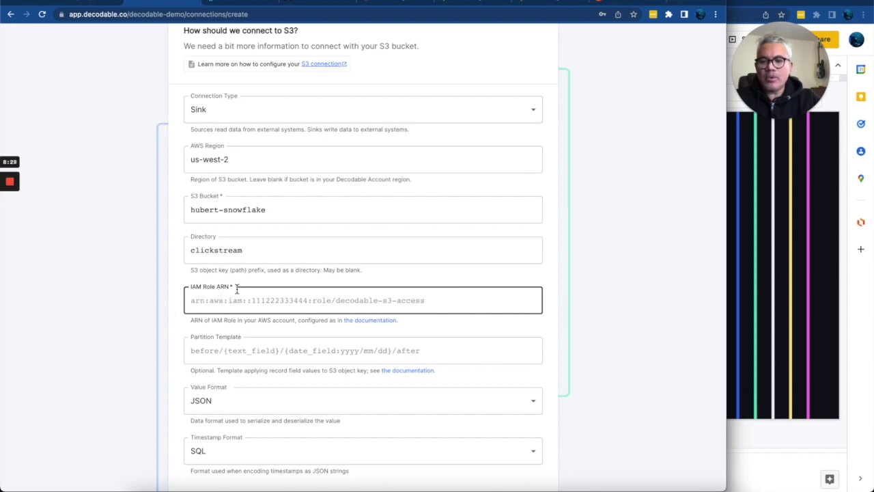
{"action": "left_click", "coordinate": [624, 4]}
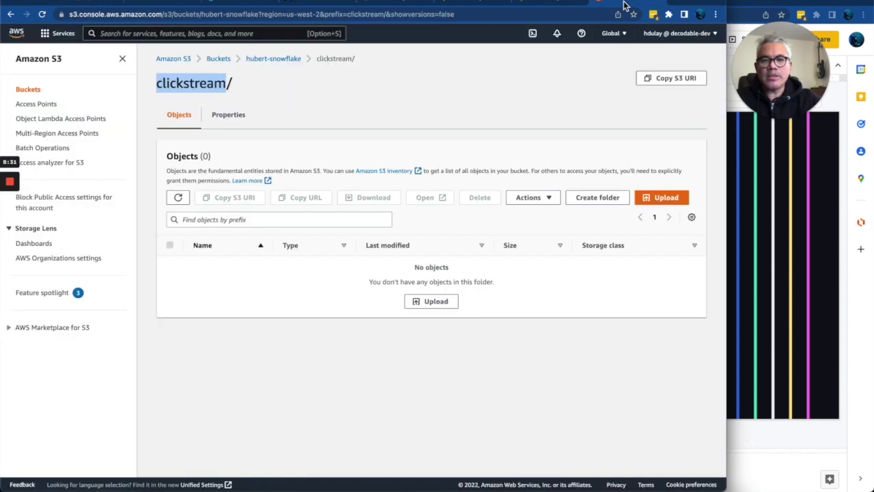
{"action": "left_click", "coordinate": [465, 4]}
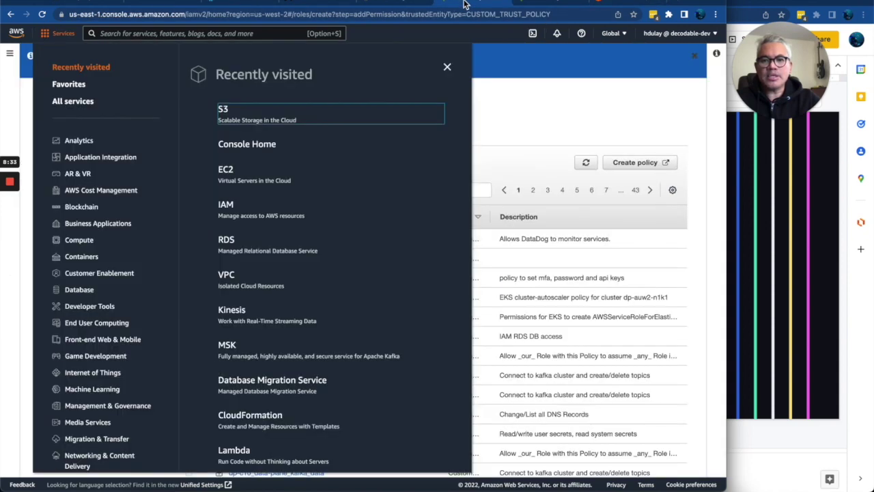
{"action": "left_click", "coordinate": [527, 3]}
{"action": "left_click", "coordinate": [524, 90]}
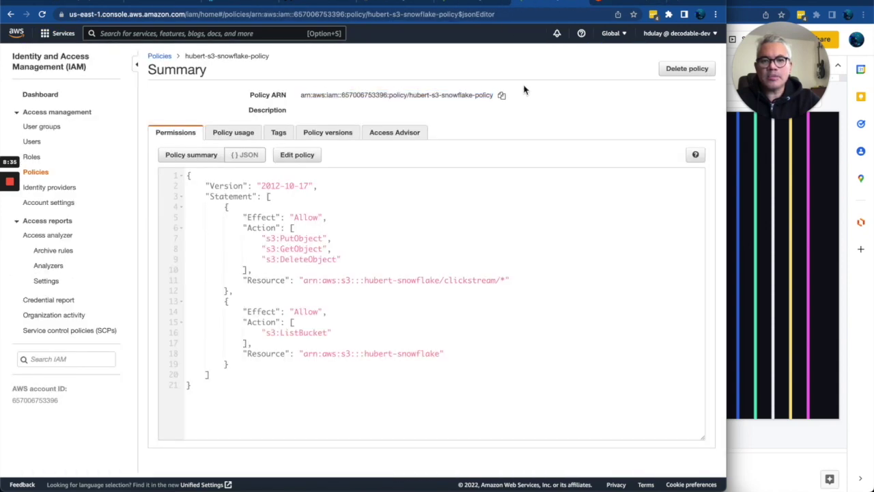
{"action": "left_click", "coordinate": [502, 96]}
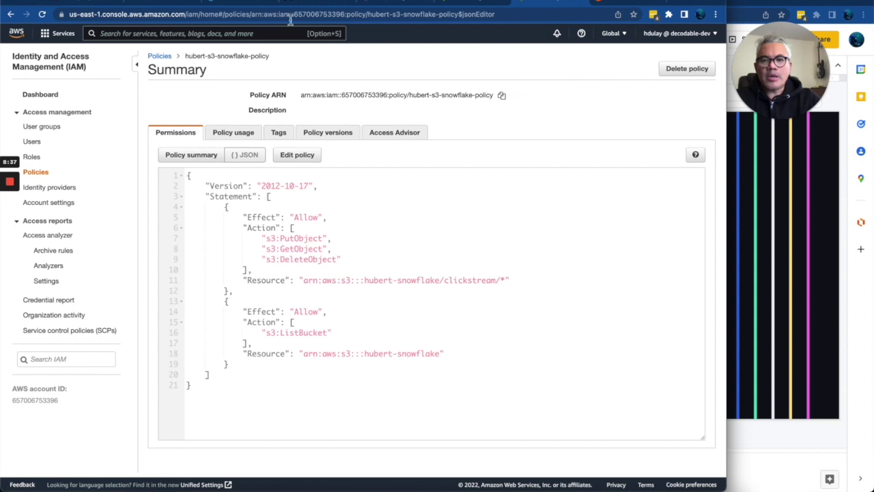
{"action": "left_click", "coordinate": [170, 3]}
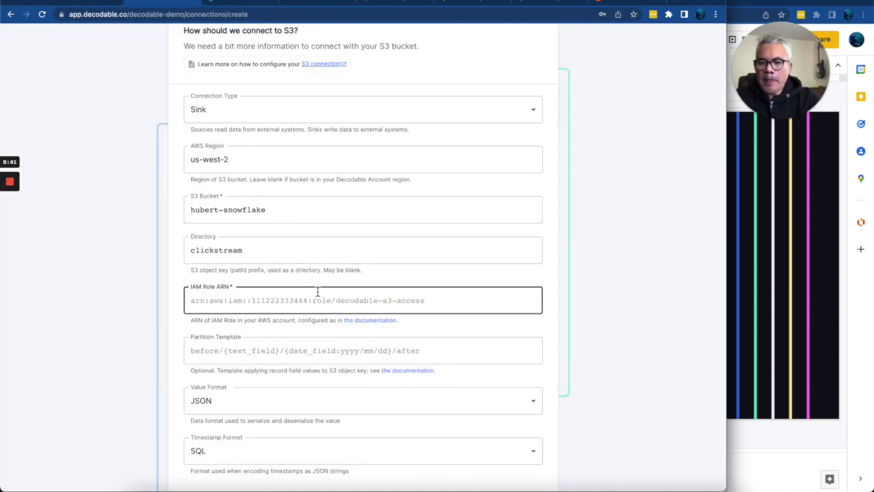
{"action": "key", "text": "super+v"}
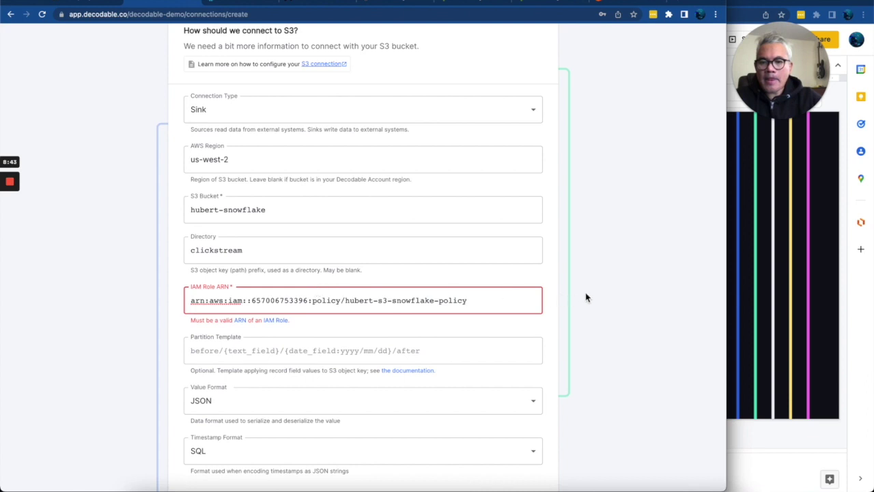
{"action": "left_click", "coordinate": [603, 295]}
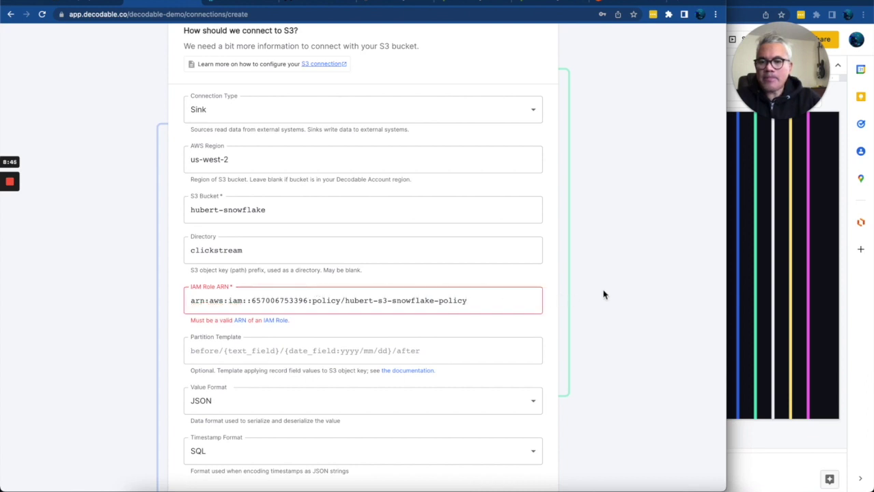
- Leave the connection's partition template empty and choose JSON as its value format
{"action": "scroll", "coordinate": [603, 295], "scroll_direction": "down", "scroll_amount": 3}
{"action": "left_click", "coordinate": [458, 261]}
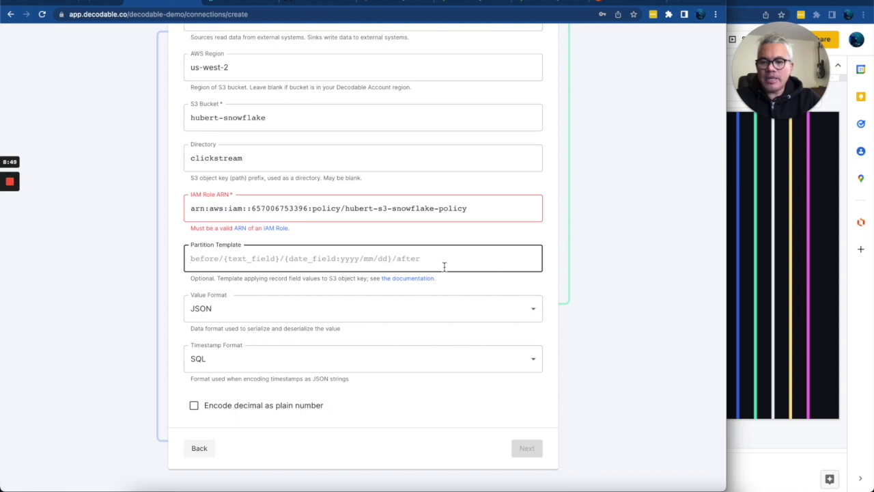
{"action": "left_click", "coordinate": [537, 316]}
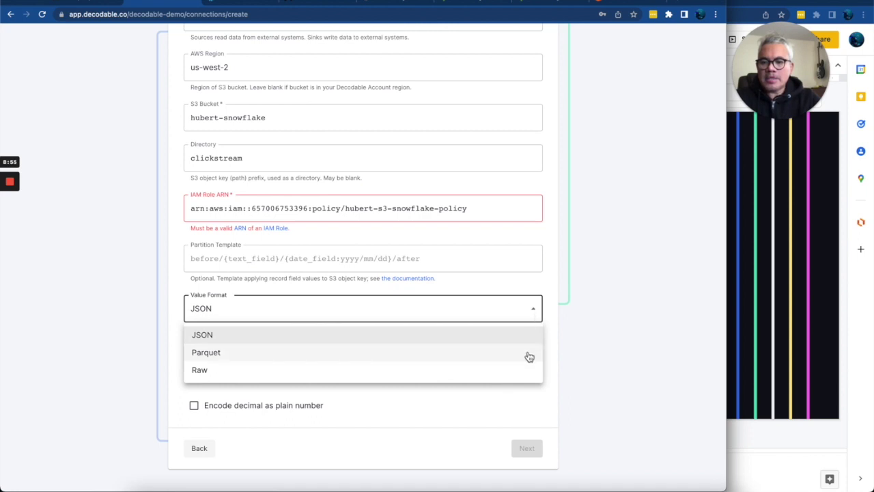
{"action": "left_click", "coordinate": [527, 338]}
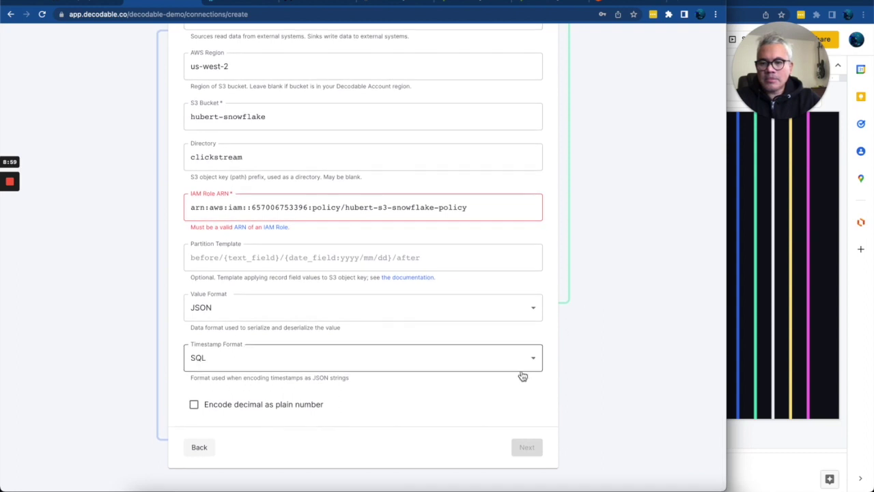
- Switch to the AWS IAM console and search its roles for "huber"
{"action": "scroll", "coordinate": [476, 396], "scroll_direction": "up", "scroll_amount": 1}
{"action": "scroll", "coordinate": [476, 396], "scroll_direction": "up", "scroll_amount": 2}
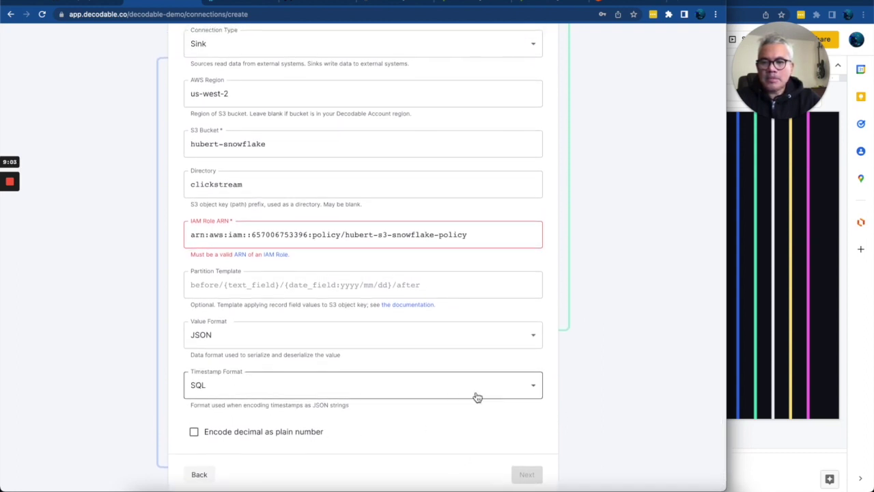
{"action": "left_click", "coordinate": [496, 236]}
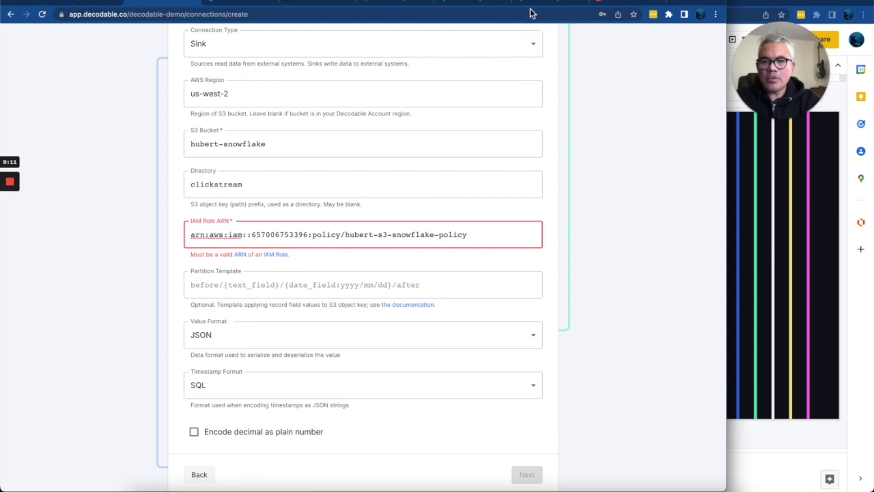
{"action": "left_click", "coordinate": [469, 4]}
{"action": "left_click", "coordinate": [536, 4]}
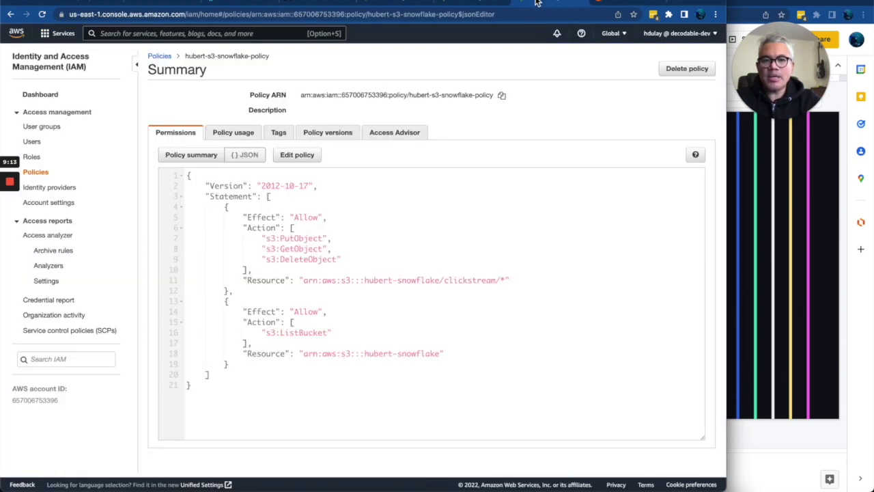
{"action": "left_click", "coordinate": [33, 158]}
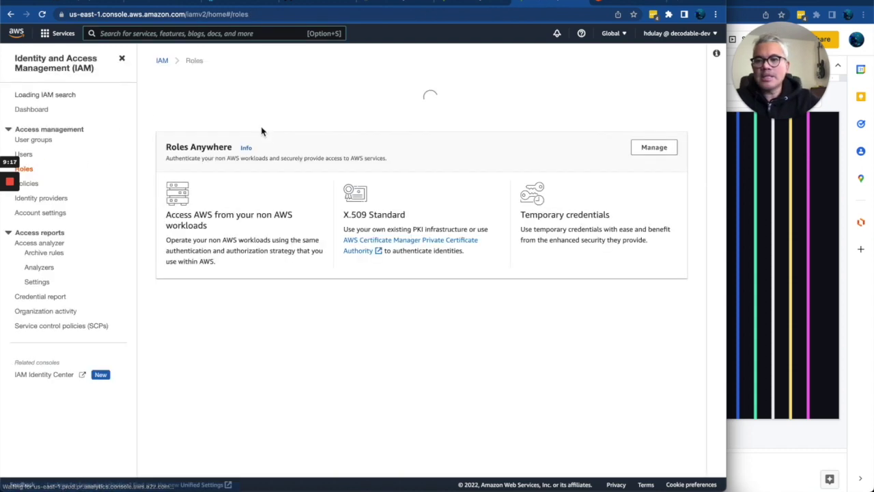
{"action": "left_click", "coordinate": [295, 153]}
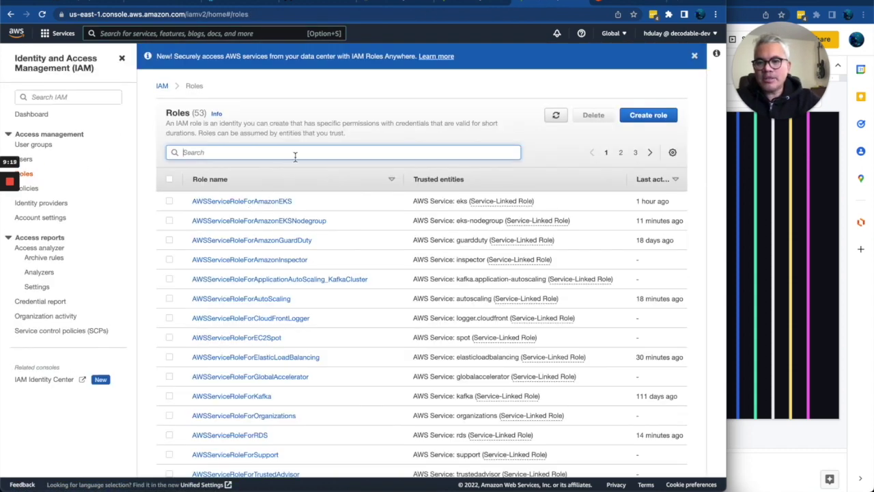
{"action": "type", "text": "huber"}
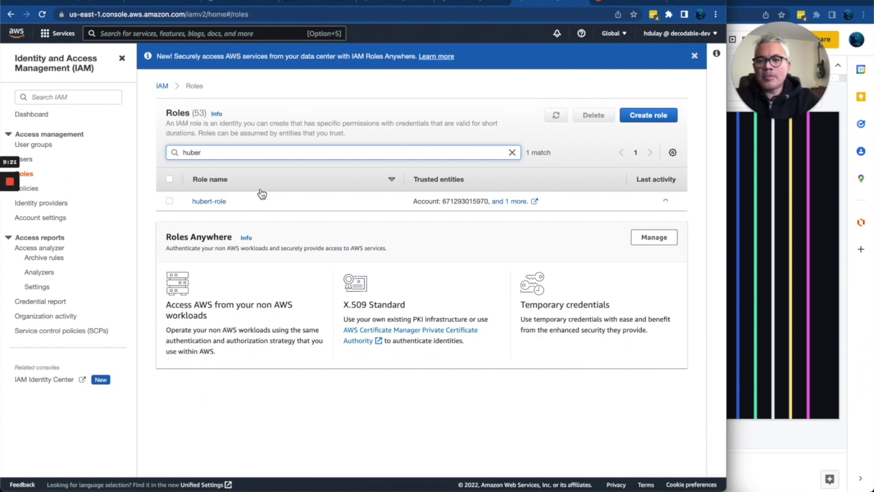
{"action": "key", "text": "BackSpace"}
{"action": "key", "text": "BackSpace"}
{"action": "key", "text": "BackSpace"}
{"action": "key", "text": "BackSpace"}
{"action": "key", "text": "BackSpace"}
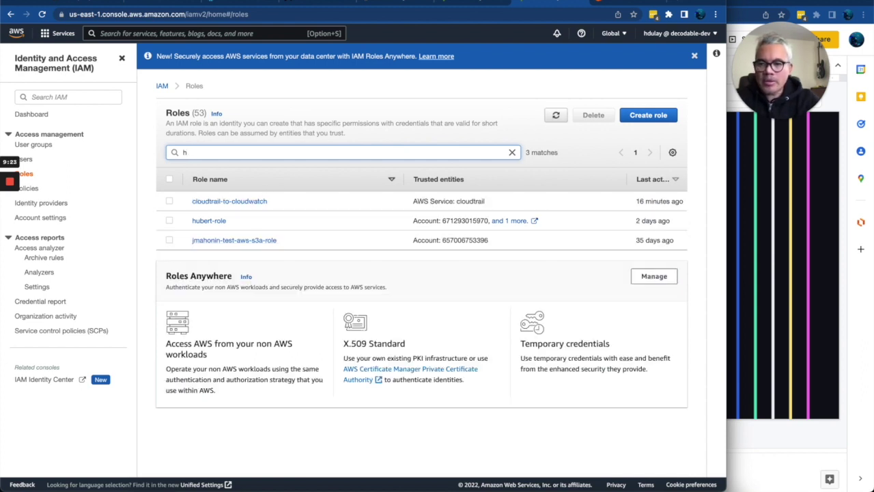
{"action": "type", "text": "nodes"}
{"action": "key", "text": "BackSpace"}
{"action": "key", "text": "BackSpace"}
{"action": "key", "text": "BackSpace"}
{"action": "key", "text": "BackSpace"}
{"action": "key", "text": "BackSpace"}
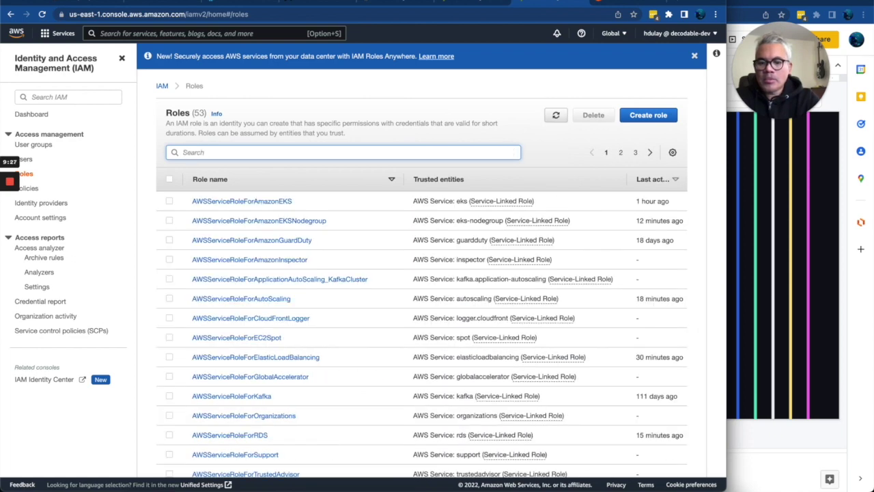
- Search the IAM roles for "hubert" and examine the summary and attached policies of hubert-role
{"action": "type", "text": "hubert"}
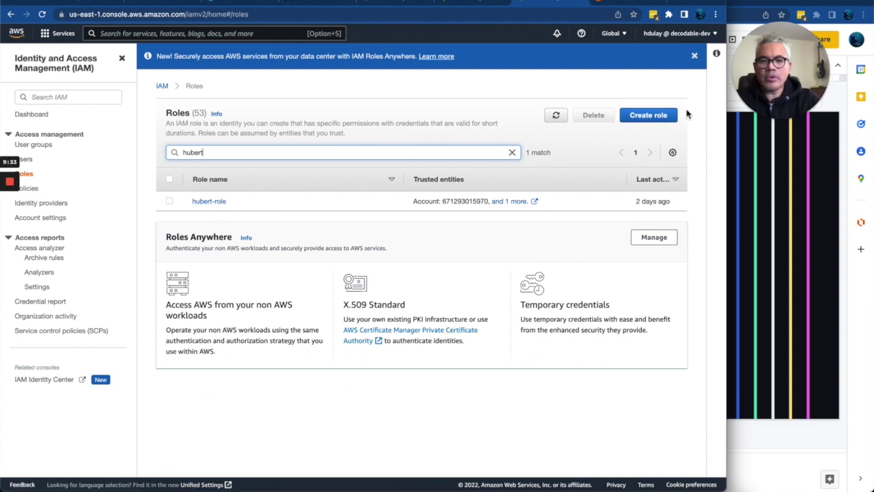
{"action": "left_click", "coordinate": [210, 205]}
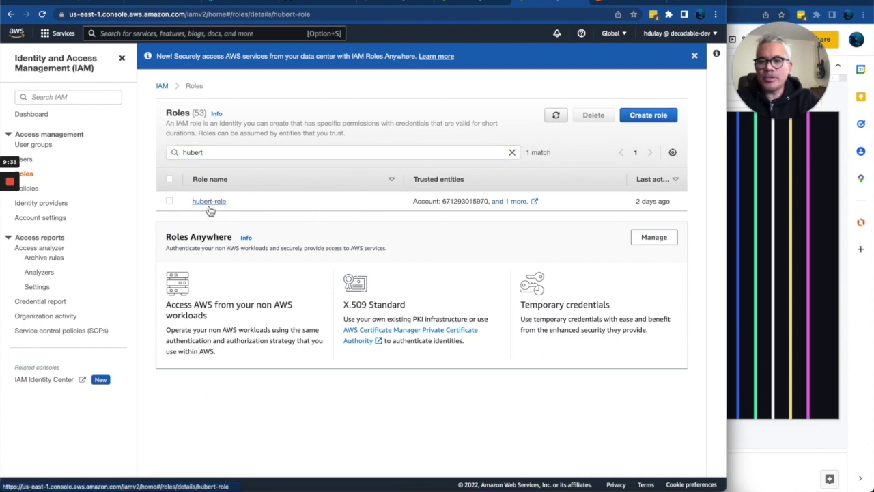
{"action": "scroll", "coordinate": [209, 210], "scroll_direction": "down", "scroll_amount": 3}
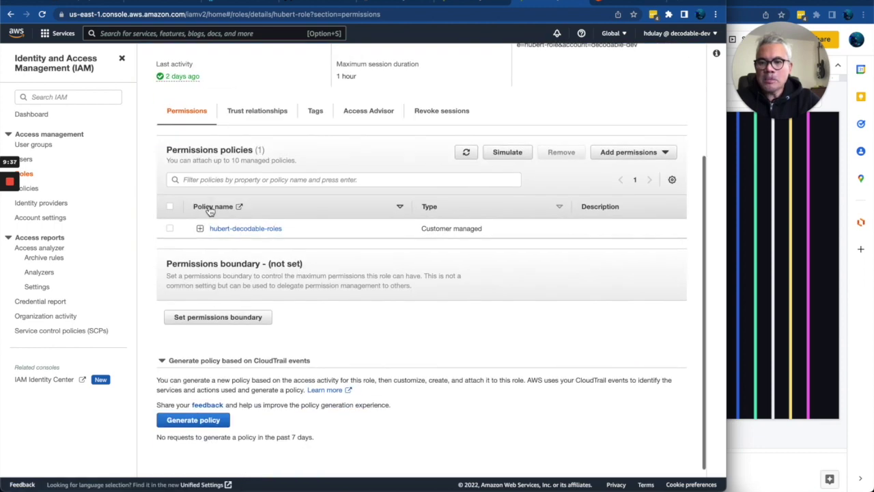
{"action": "scroll", "coordinate": [210, 211], "scroll_direction": "up", "scroll_amount": 3}
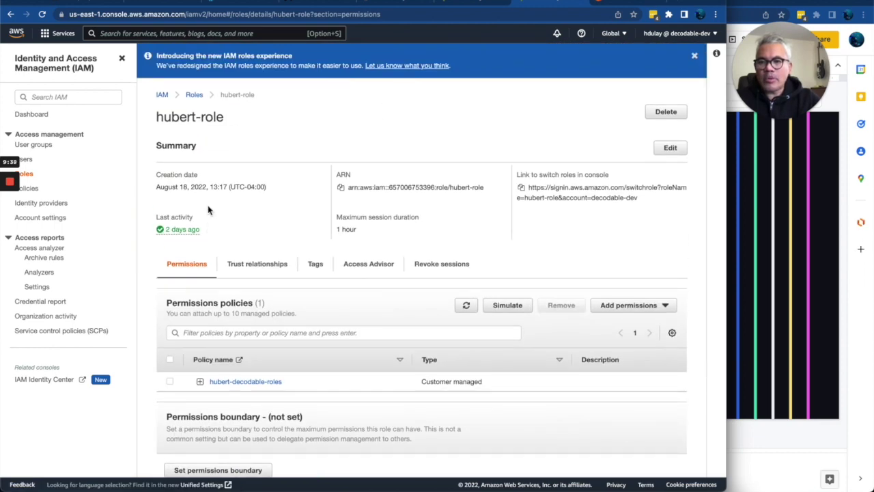
{"action": "left_click", "coordinate": [30, 179]}
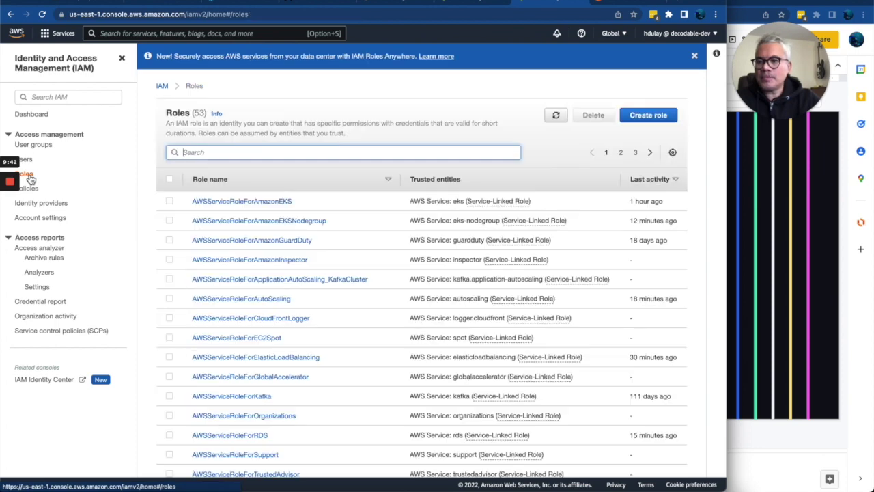
{"action": "left_click", "coordinate": [664, 118]}
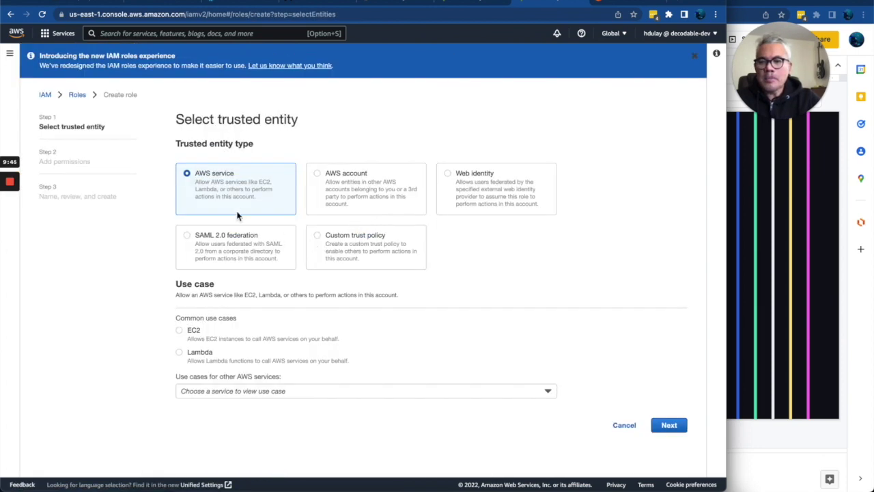
{"action": "left_click", "coordinate": [318, 237]}
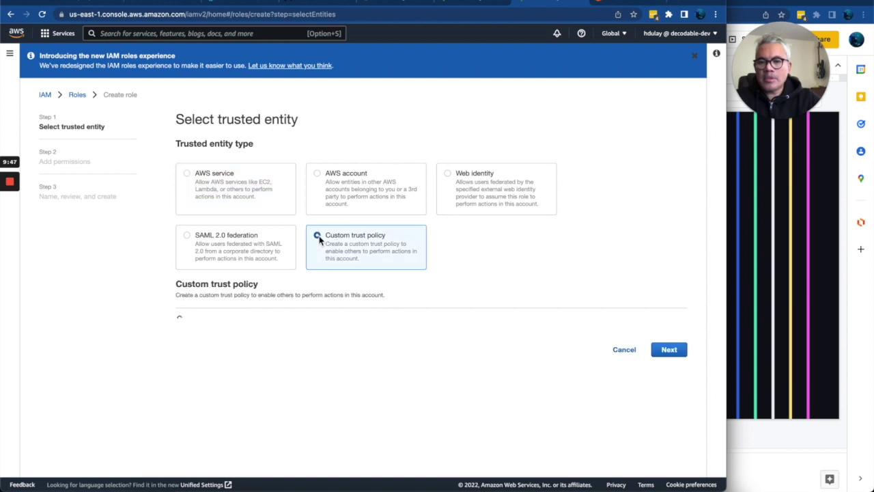
{"action": "scroll", "coordinate": [525, 355], "scroll_direction": "down", "scroll_amount": 3}
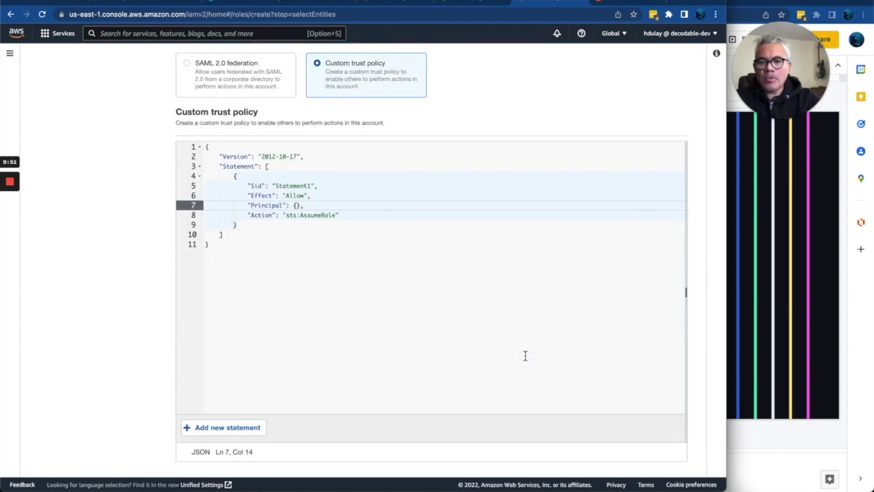
{"action": "scroll", "coordinate": [477, 198], "scroll_direction": "up", "scroll_amount": 2}
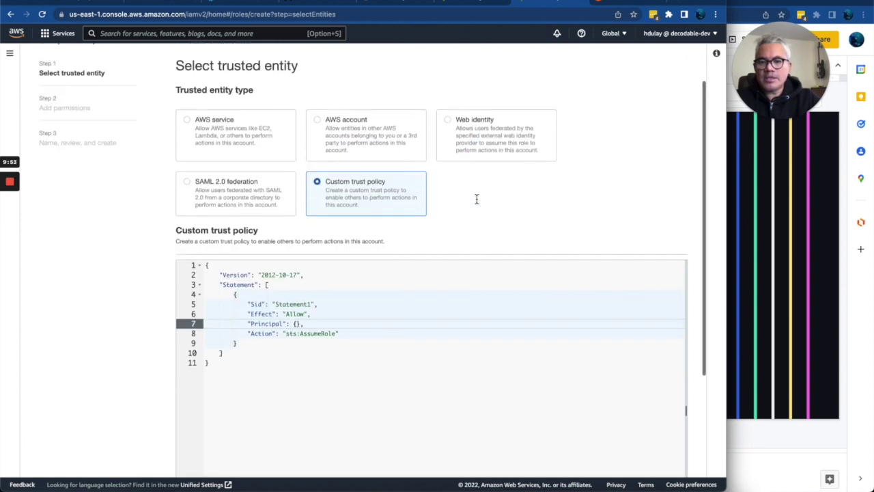
{"action": "scroll", "coordinate": [477, 199], "scroll_direction": "up", "scroll_amount": 1}
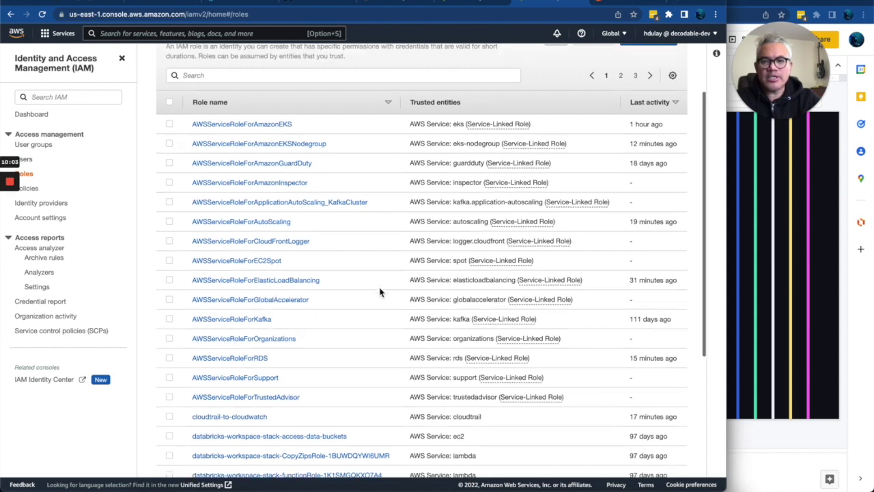
{"action": "scroll", "coordinate": [380, 293], "scroll_direction": "up", "scroll_amount": 3}
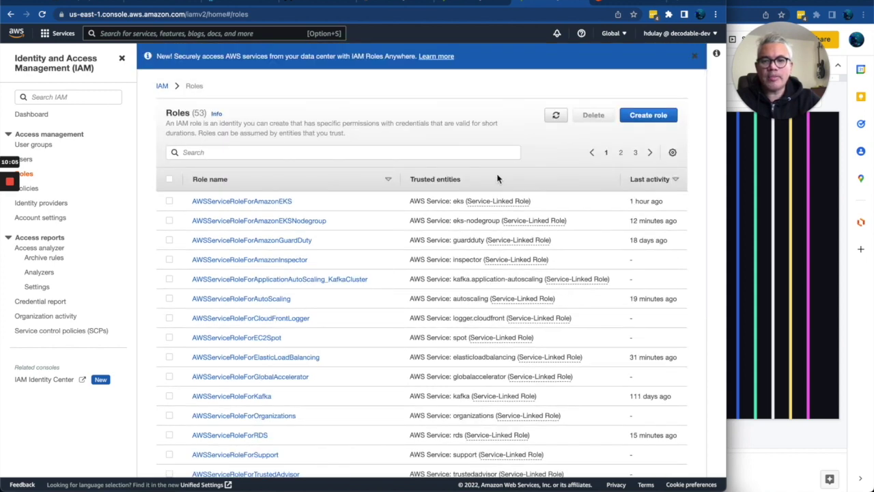
- In the role creation already started with a custom trust policy, refresh the policies filtered by "hubert" and select hubert-s3-snowflake-policy
{"action": "left_click", "coordinate": [463, 5]}
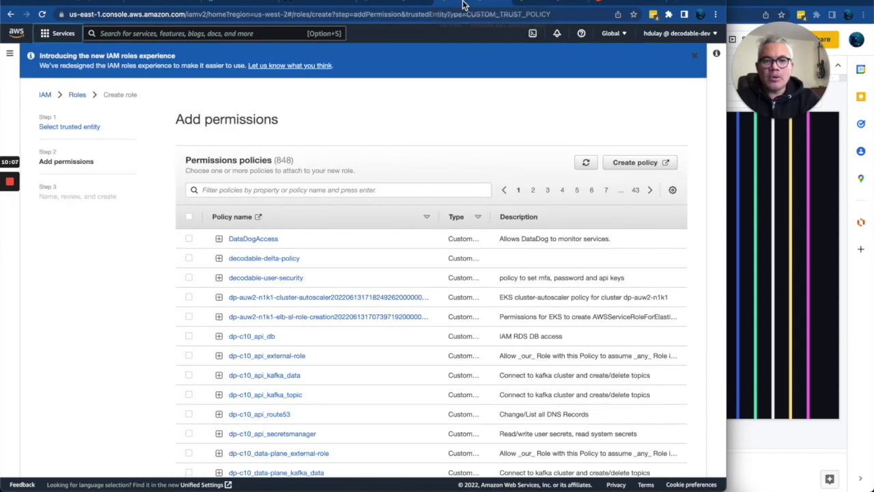
{"action": "left_click", "coordinate": [329, 190]}
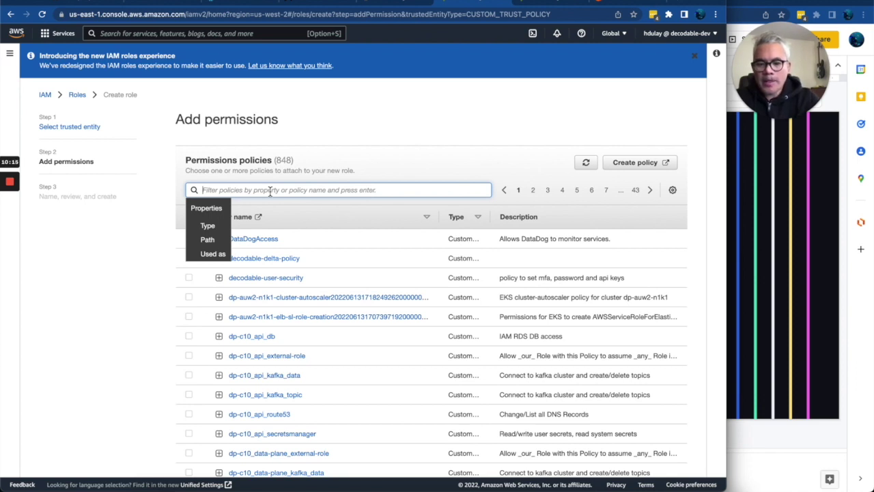
{"action": "type", "text": "hubert"}
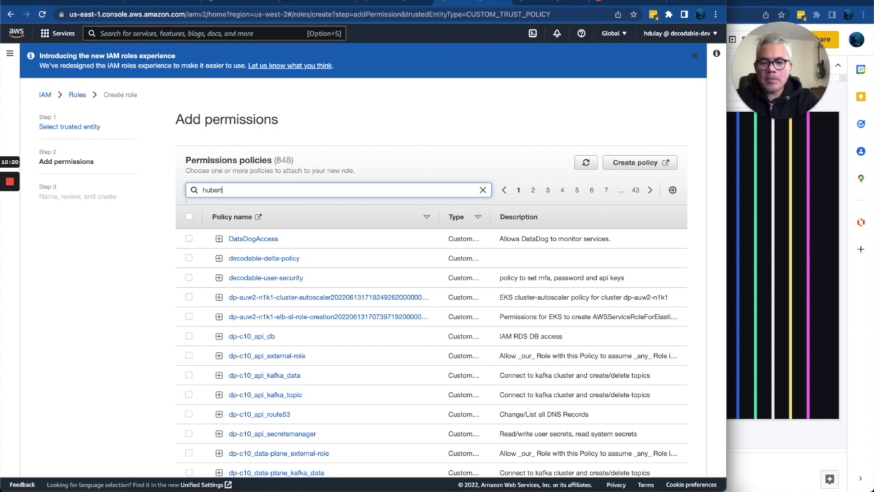
{"action": "key", "text": "Return"}
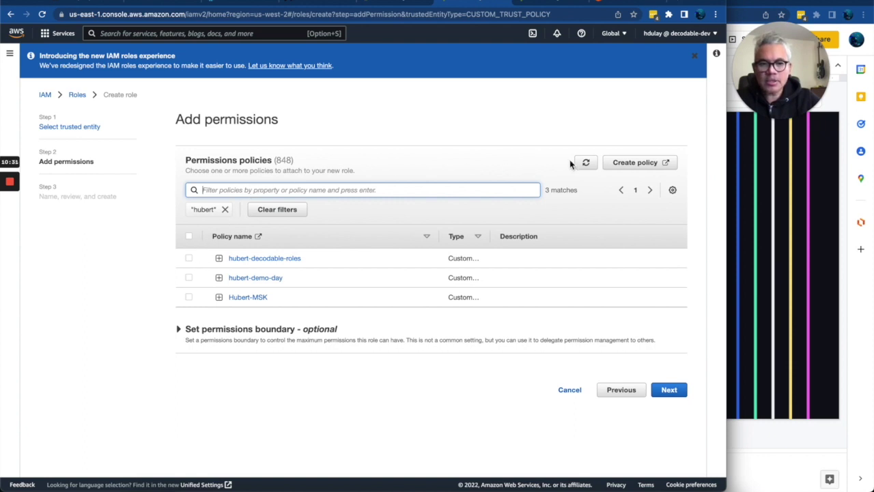
{"action": "left_click", "coordinate": [587, 166]}
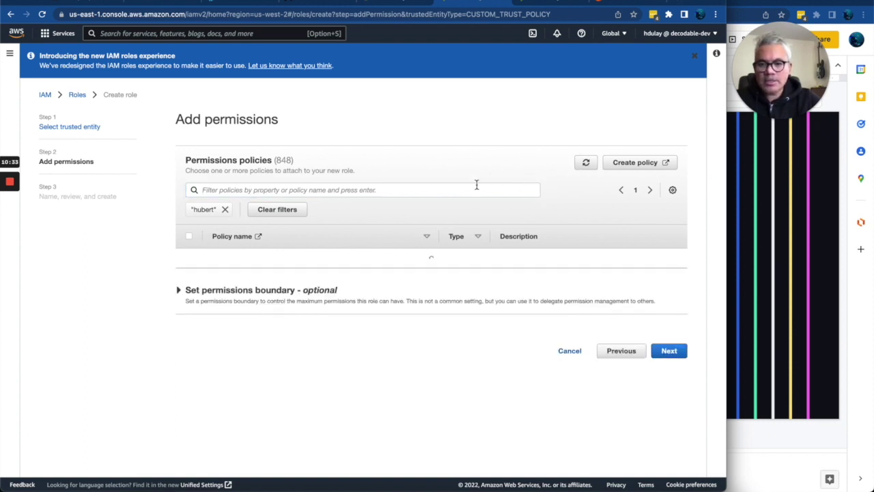
{"action": "left_click", "coordinate": [451, 191]}
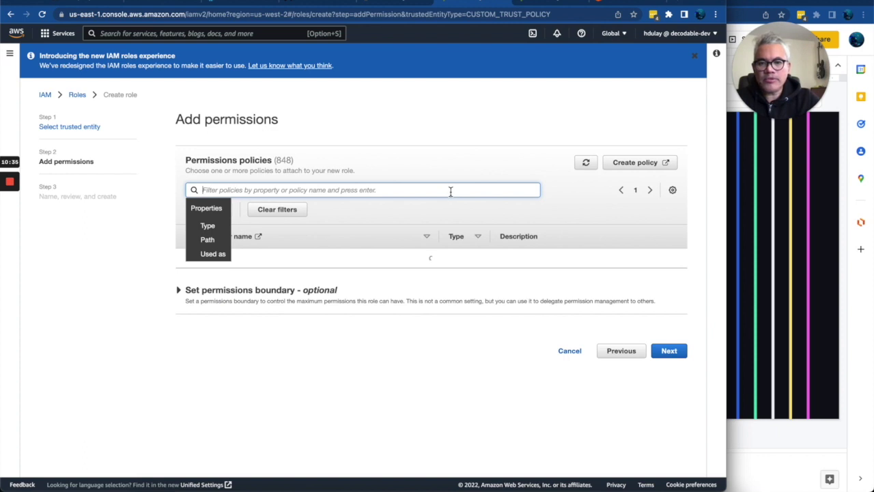
{"action": "type", "text": "hubert"}
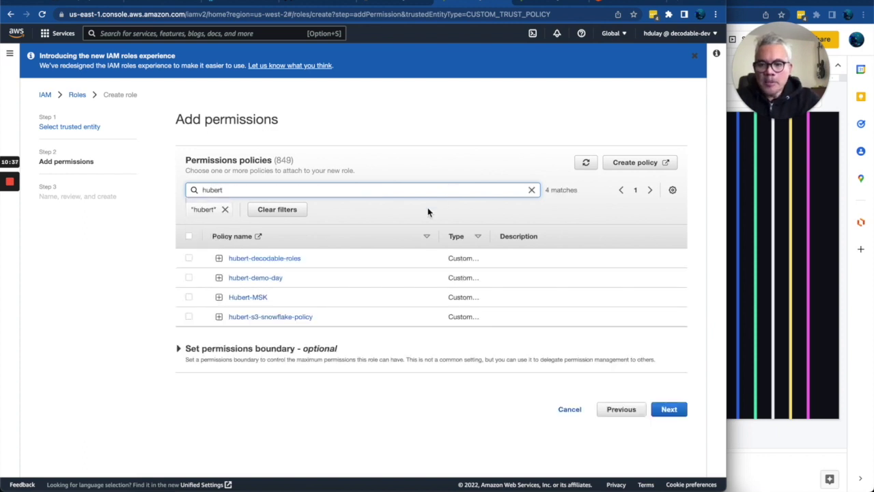
{"action": "left_click", "coordinate": [189, 319]}
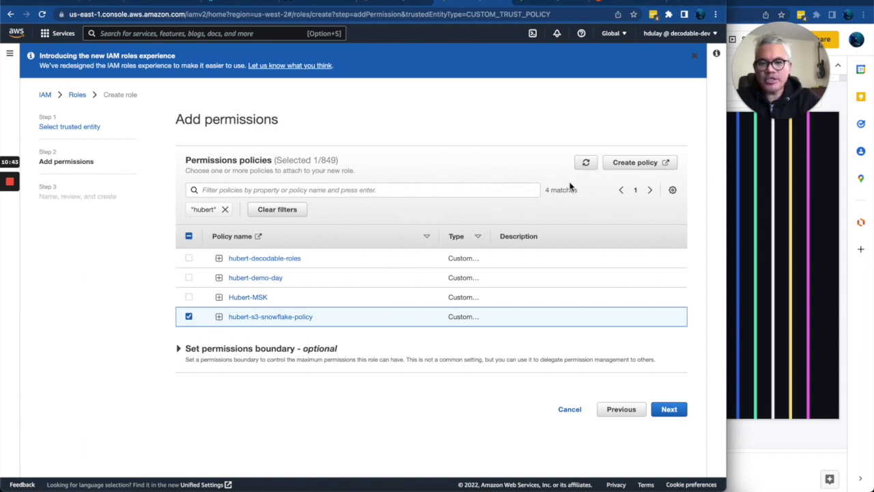
- Name the new role "hubert-s3-snowflake-role" and create it with the selected policy attached
{"action": "left_click", "coordinate": [672, 412]}
{"action": "left_click", "coordinate": [386, 199]}
{"action": "type", "text": "hubert-s"}
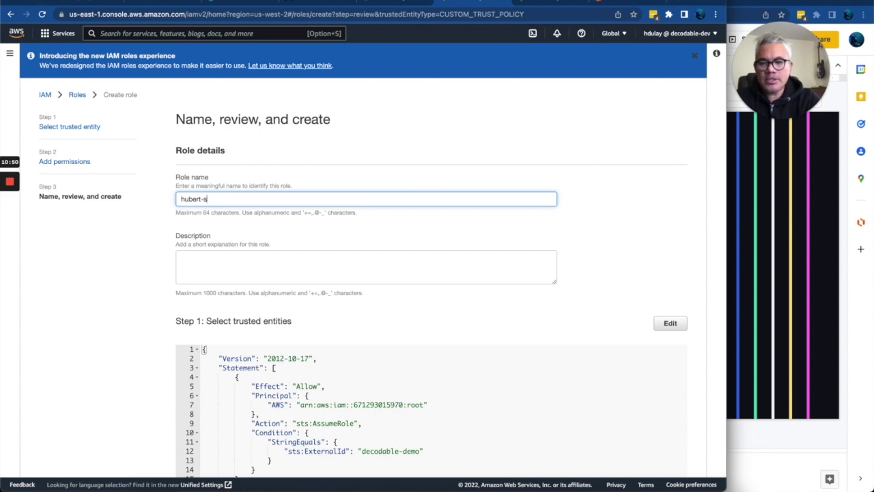
{"action": "type", "text": "3-snowflake-role"}
{"action": "scroll", "coordinate": [601, 267], "scroll_direction": "down", "scroll_amount": 1}
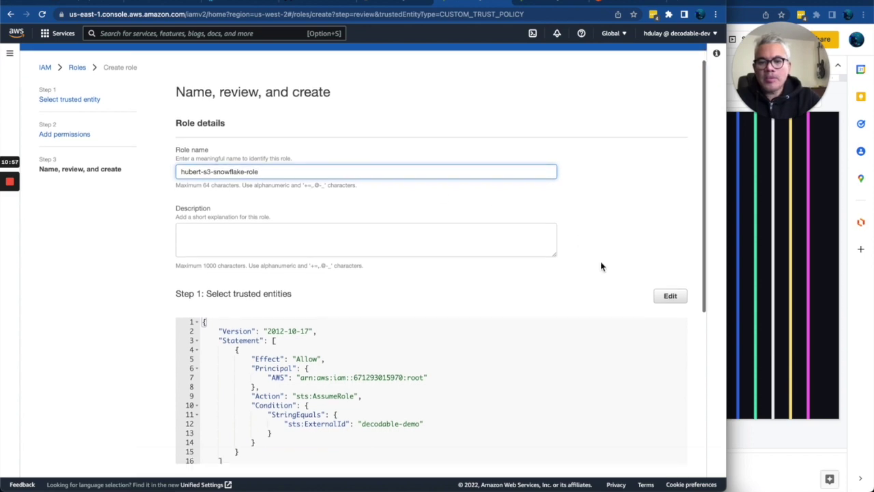
{"action": "scroll", "coordinate": [601, 267], "scroll_direction": "down", "scroll_amount": 5}
{"action": "scroll", "coordinate": [601, 266], "scroll_direction": "up", "scroll_amount": 3}
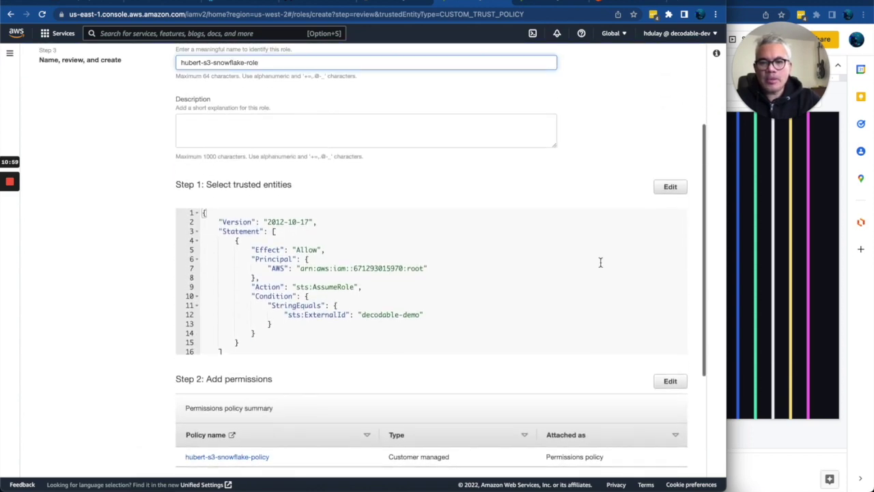
{"action": "scroll", "coordinate": [600, 264], "scroll_direction": "down", "scroll_amount": 5}
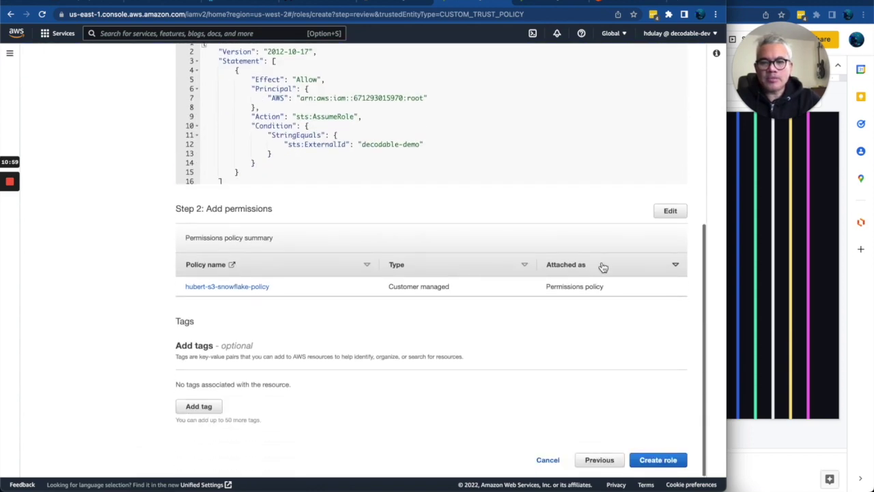
{"action": "left_click", "coordinate": [657, 460]}
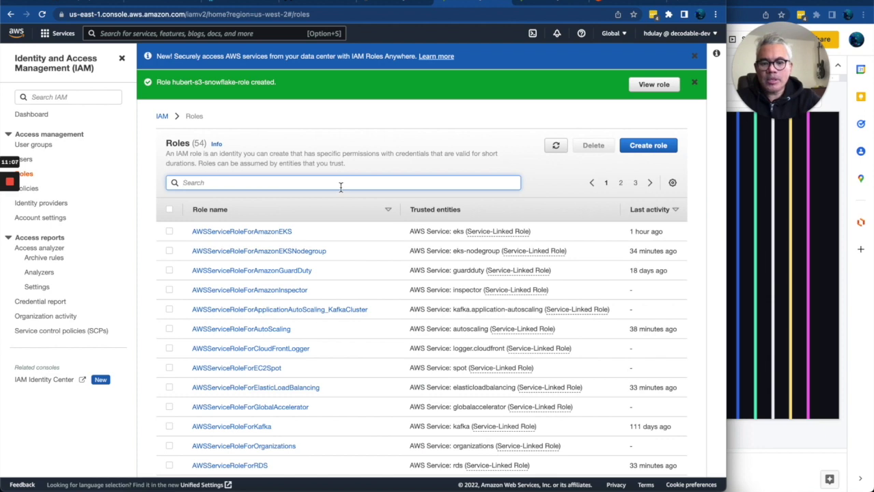
- Find hubert-s3-snowflake-role by searching the roles for "huber" and copy its ARN
{"action": "type", "text": "huber"}
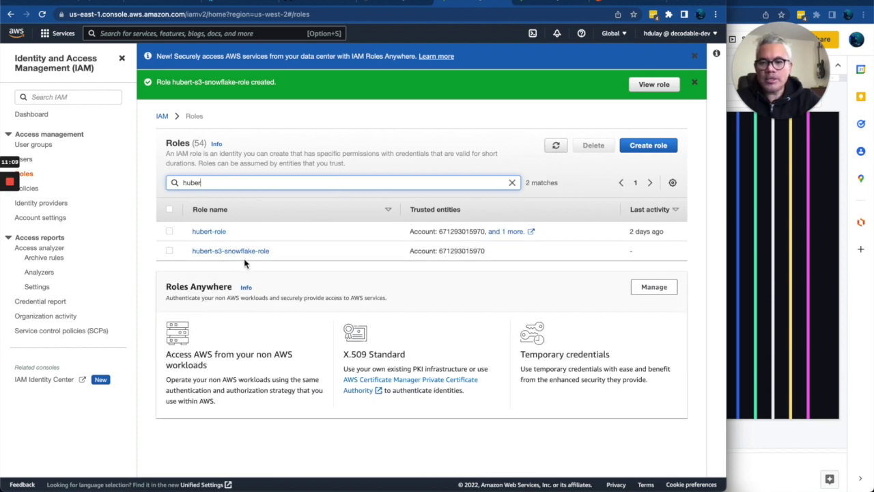
{"action": "left_click", "coordinate": [247, 254]}
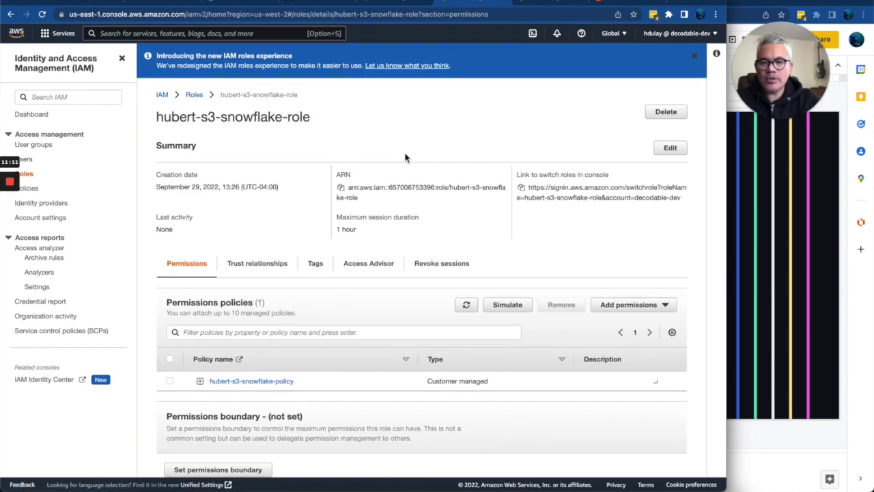
{"action": "left_click", "coordinate": [342, 188]}
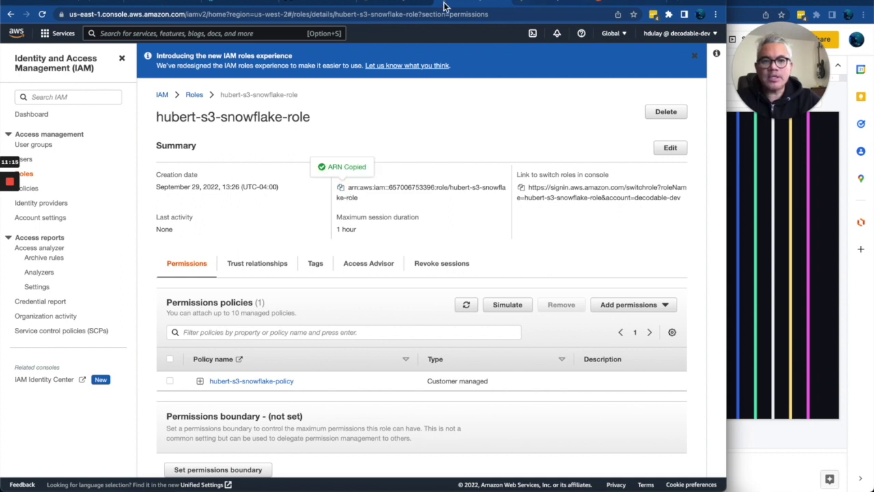
- Switch to Decodable, replace the sink's IAM Role ARN with the copied ARN of hubert-s3-snowflake-role, and continue to the data configuration
{"action": "left_click", "coordinate": [195, 3]}
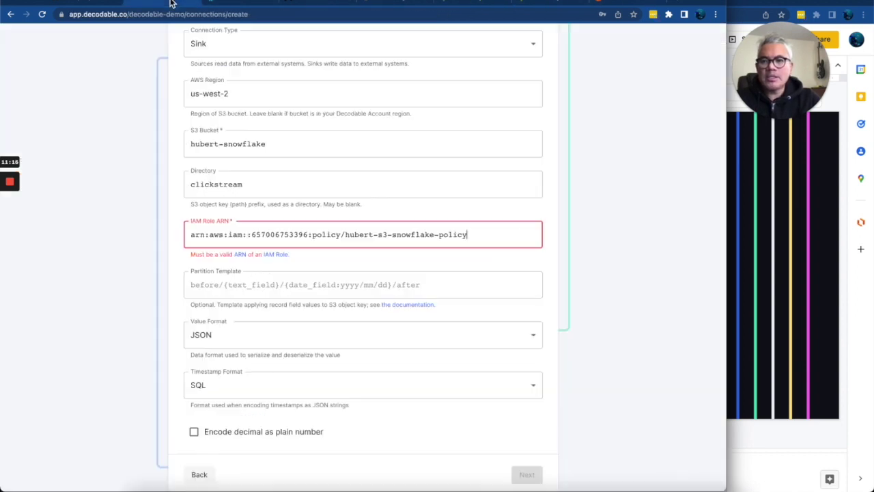
{"action": "left_click_drag", "start_coordinate": [475, 234], "coordinate": [188, 235]}
{"action": "left_click", "coordinate": [496, 234]}
{"action": "key", "text": "ctrl+a"}
{"action": "key", "text": "super+v"}
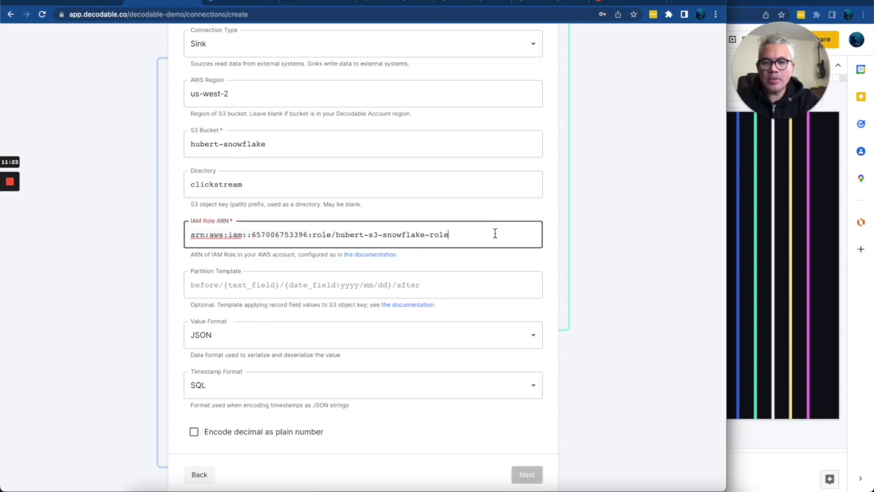
{"action": "left_click", "coordinate": [581, 416]}
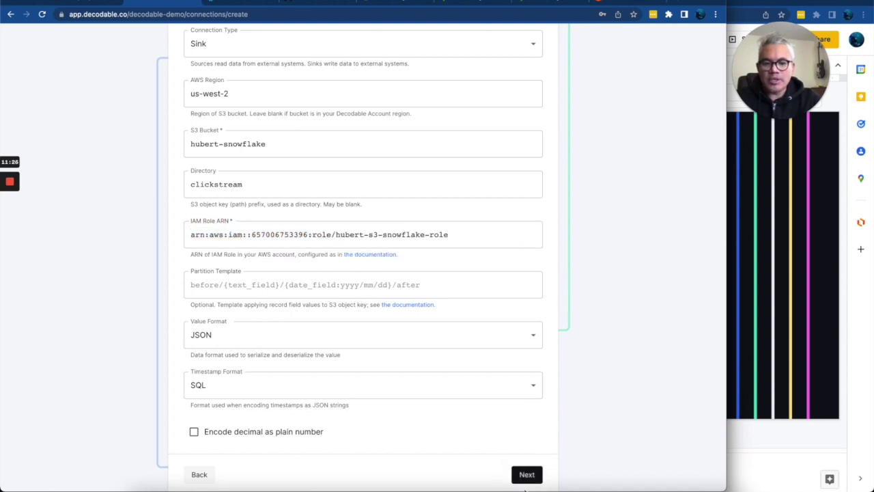
{"action": "scroll", "coordinate": [471, 452], "scroll_direction": "down", "scroll_amount": 1}
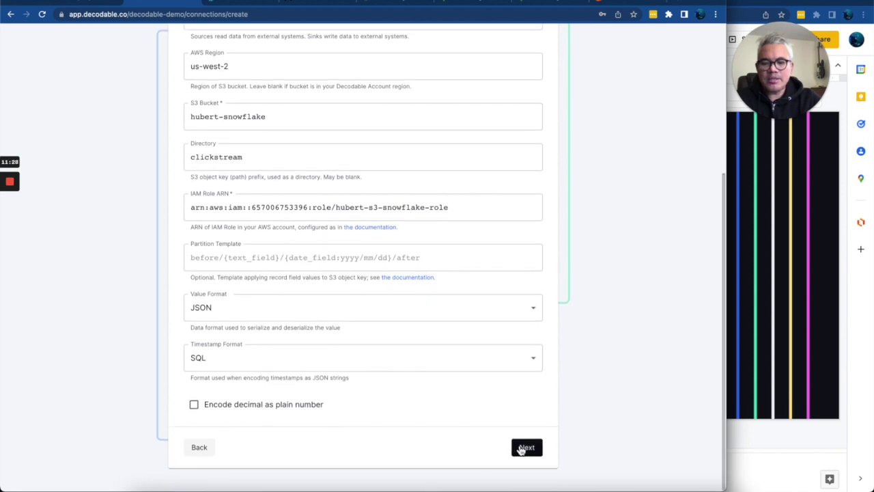
{"action": "left_click", "coordinate": [524, 445]}
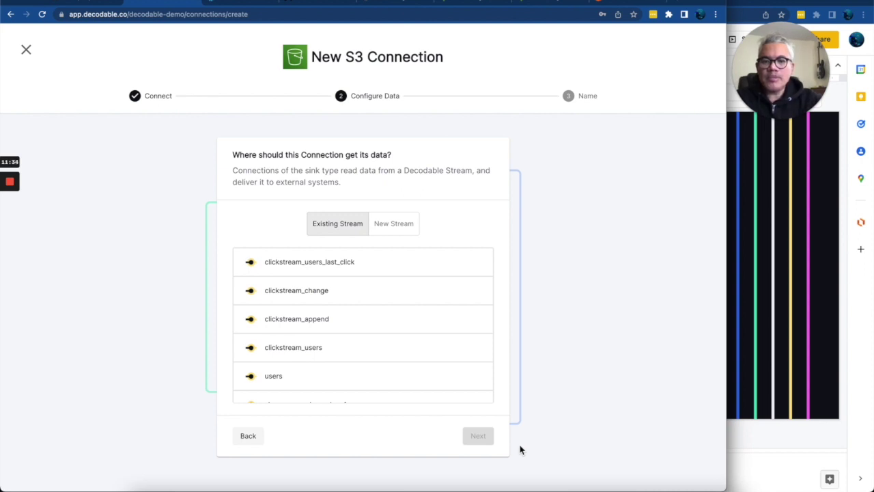
- Choose the existing stream clickstream_append as the connection's data source and accept its schema
{"action": "left_click", "coordinate": [363, 323]}
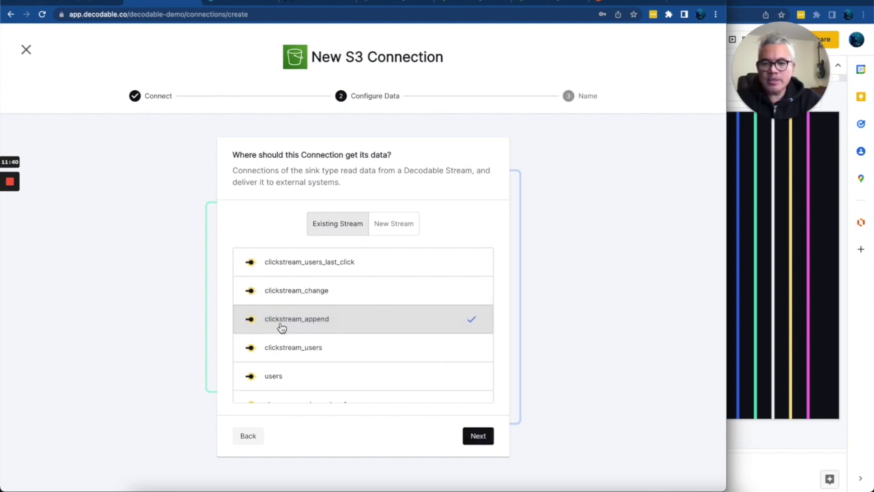
{"action": "left_click", "coordinate": [478, 437]}
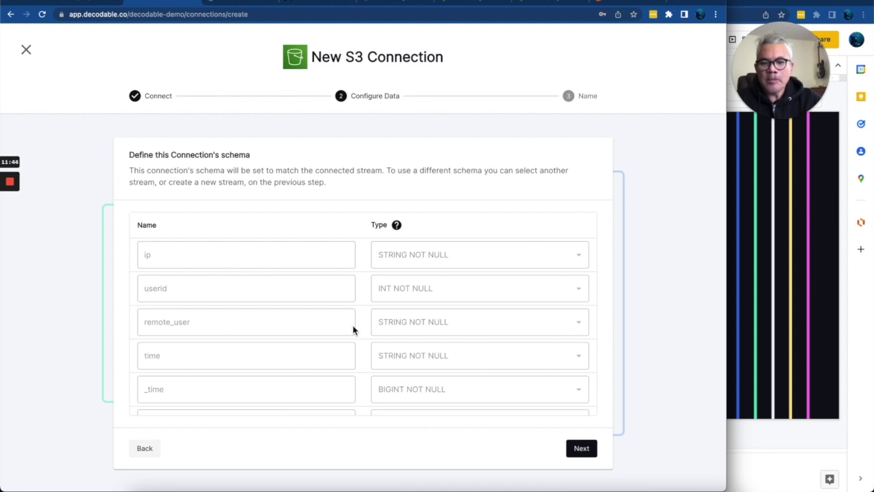
{"action": "scroll", "coordinate": [363, 322], "scroll_direction": "down", "scroll_amount": 5}
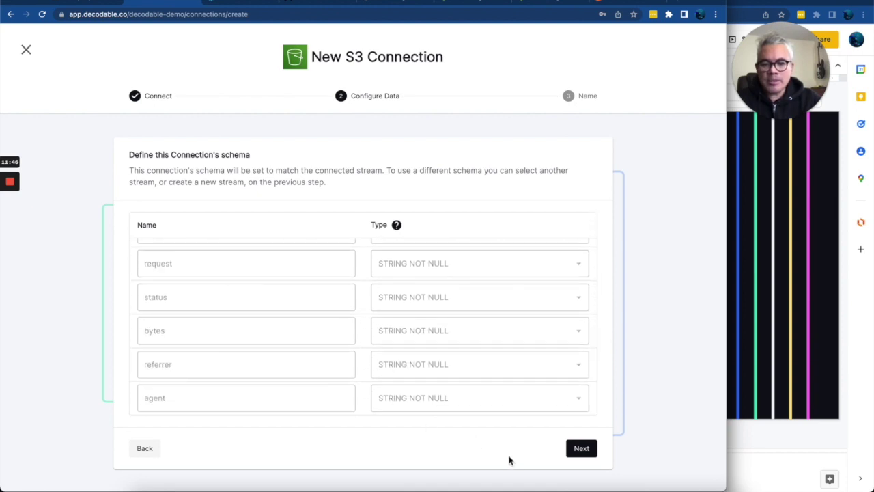
{"action": "left_click", "coordinate": [582, 449]}
- Create the S3 connection under the name "s3_to_snowflake_sink" and start it
{"action": "left_click", "coordinate": [325, 231]}
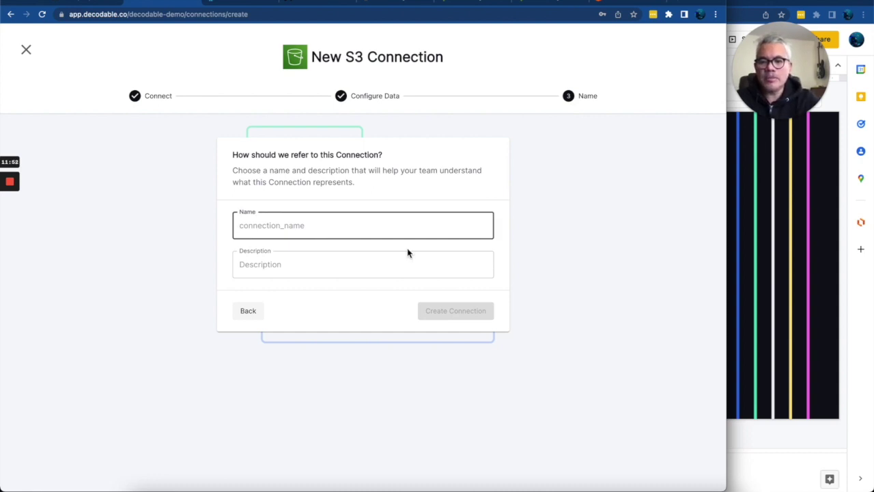
{"action": "type", "text": "s3"}
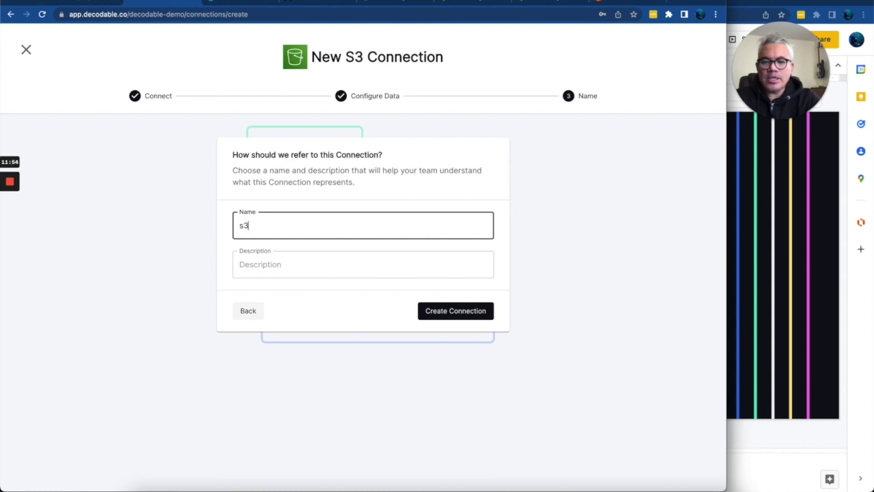
{"action": "type", "text": "_to_snowflake_sink"}
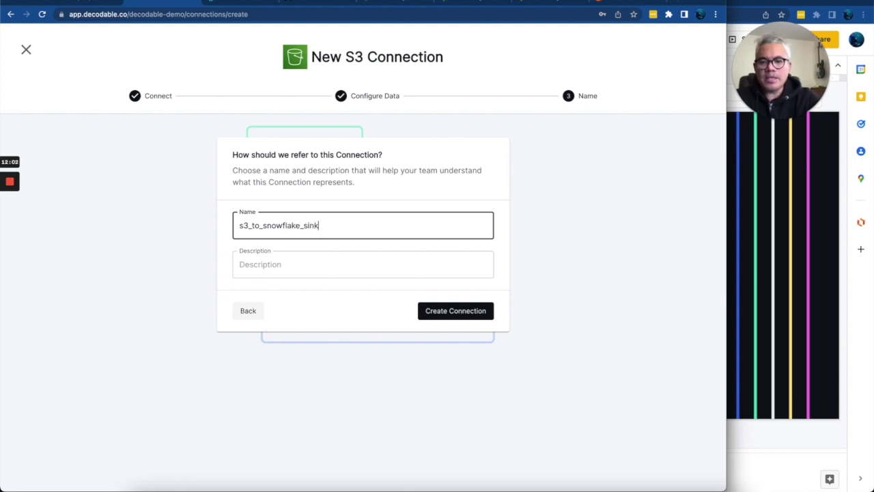
{"action": "left_click", "coordinate": [474, 317]}
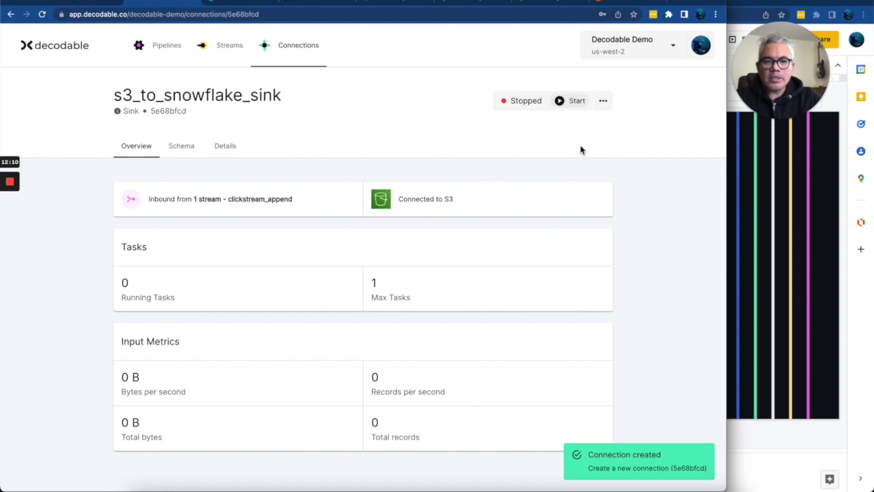
{"action": "left_click", "coordinate": [575, 108]}
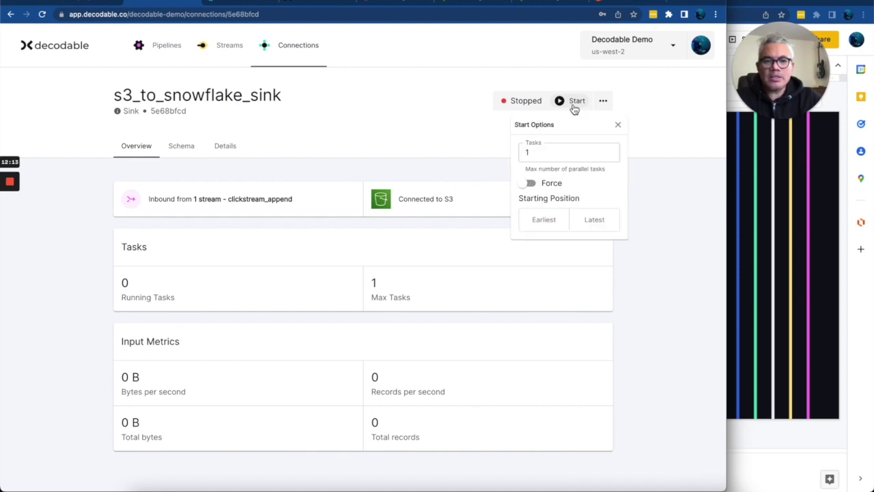
{"action": "left_click", "coordinate": [574, 108]}
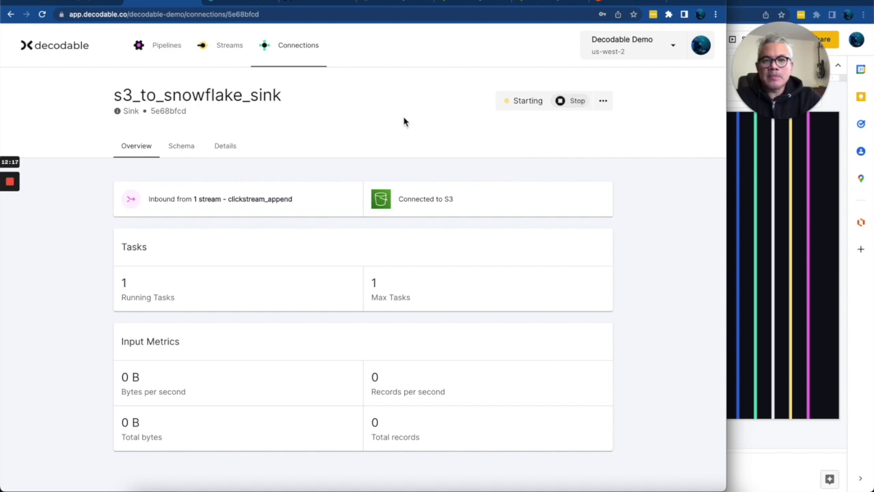
- Refresh the objects in the hubert-snowflake bucket's clickstream folder in Amazon S3, checking the sink's status in Decodable in between
{"action": "left_click", "coordinate": [615, 4]}
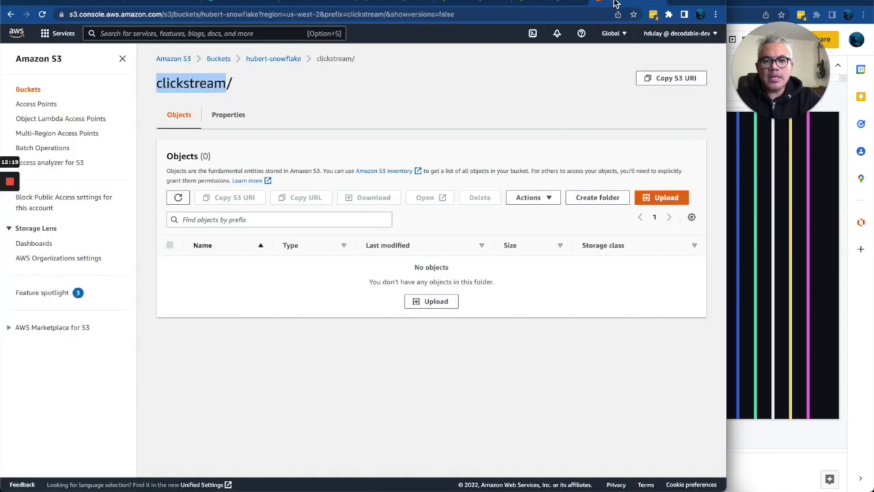
{"action": "left_click", "coordinate": [393, 111]}
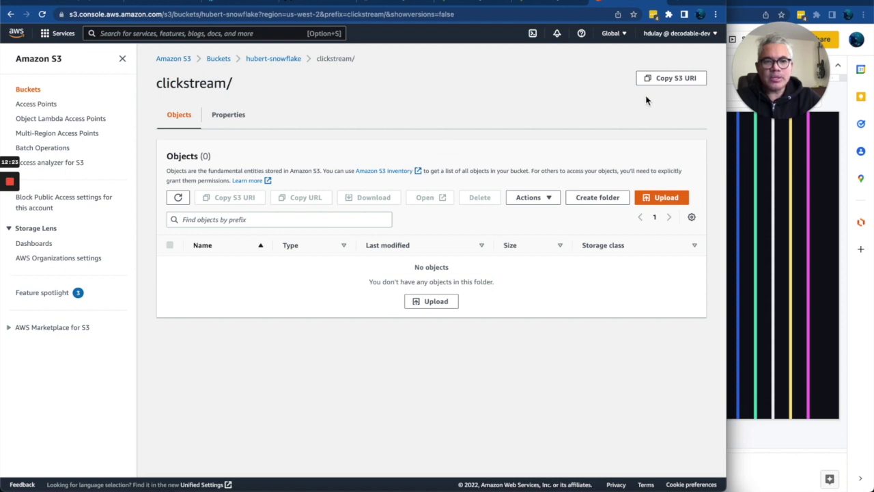
{"action": "left_click", "coordinate": [178, 199]}
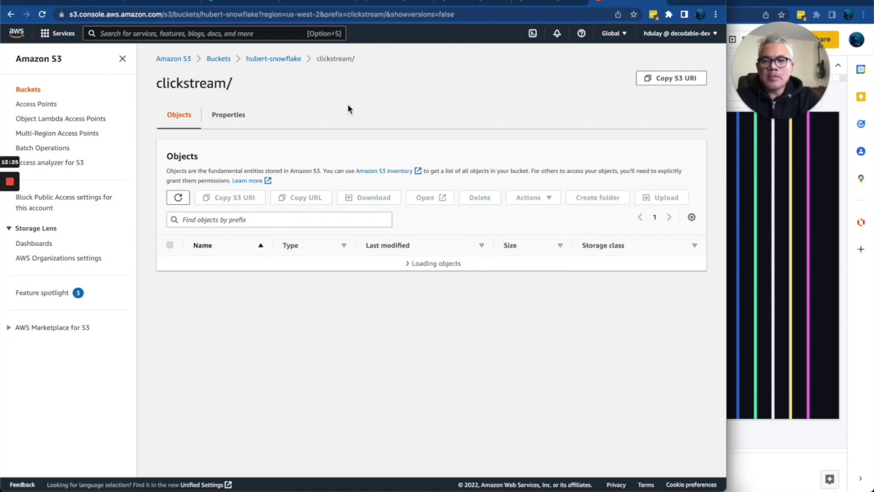
{"action": "left_click", "coordinate": [163, 3]}
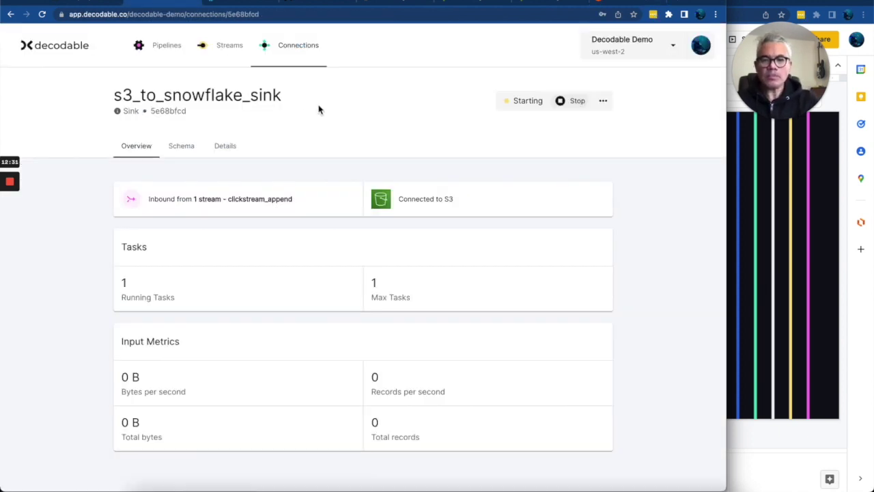
{"action": "mouse_move", "coordinate": [12, 188]}
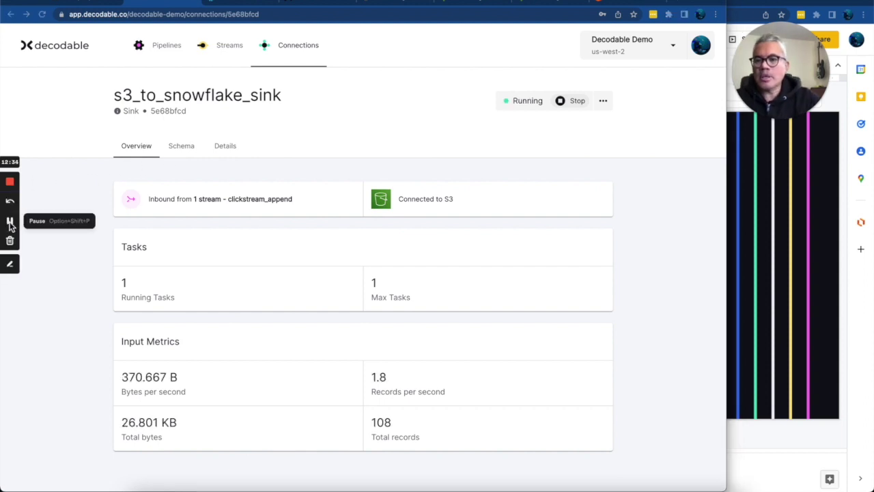
{"action": "left_click", "coordinate": [627, 3]}
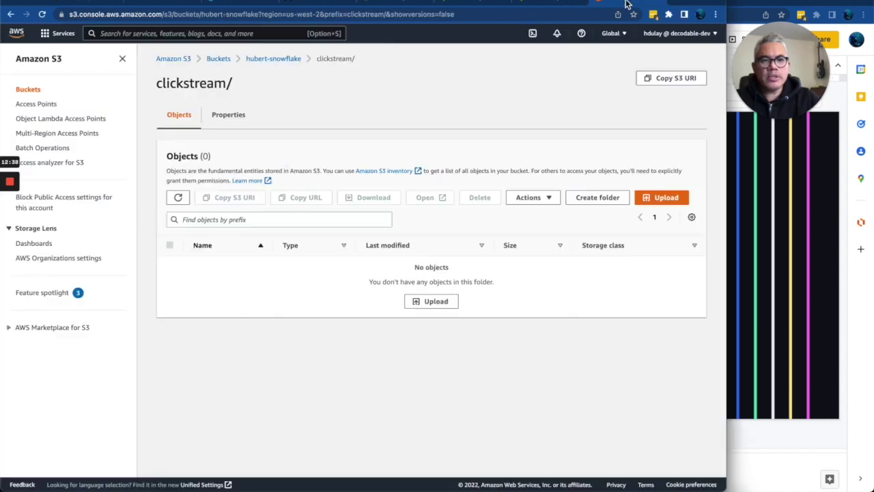
{"action": "left_click", "coordinate": [178, 198]}
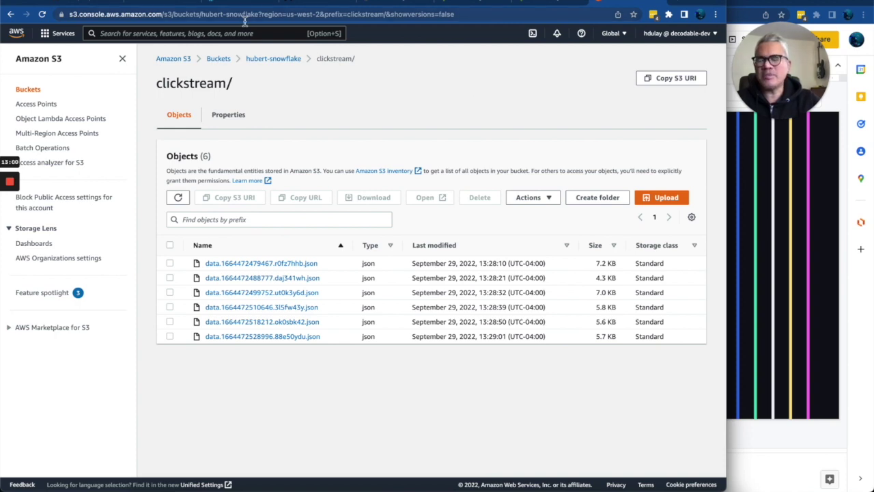
- Switch to Snowflake's "Automating Snowpipe for Amazon S3" documentation and read the S3 stage integration flow and the AWS access control requirements
{"action": "key", "text": "ctrl+Tab"}
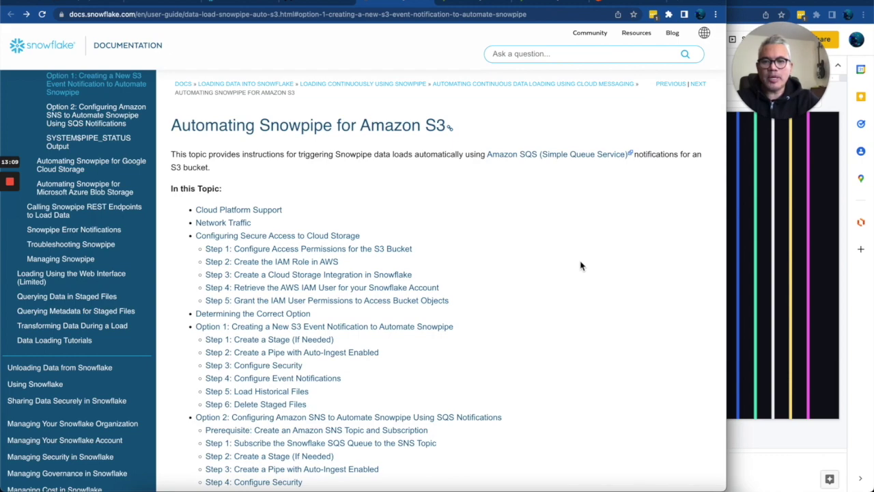
{"action": "scroll", "coordinate": [581, 266], "scroll_direction": "down", "scroll_amount": 10}
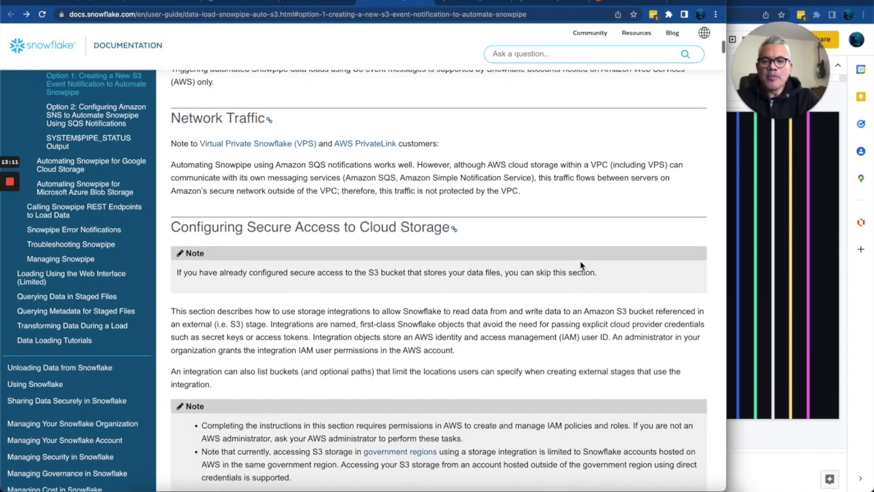
{"action": "scroll", "coordinate": [580, 266], "scroll_direction": "down", "scroll_amount": 5}
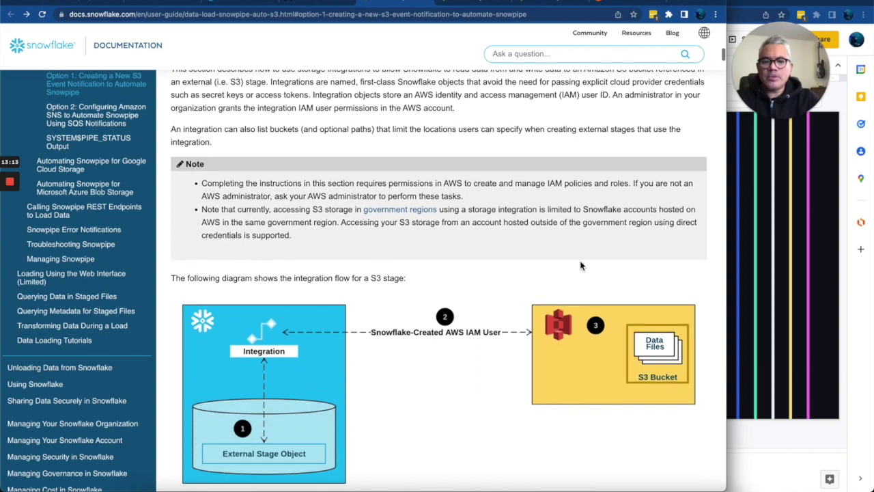
{"action": "scroll", "coordinate": [581, 263], "scroll_direction": "up", "scroll_amount": 2}
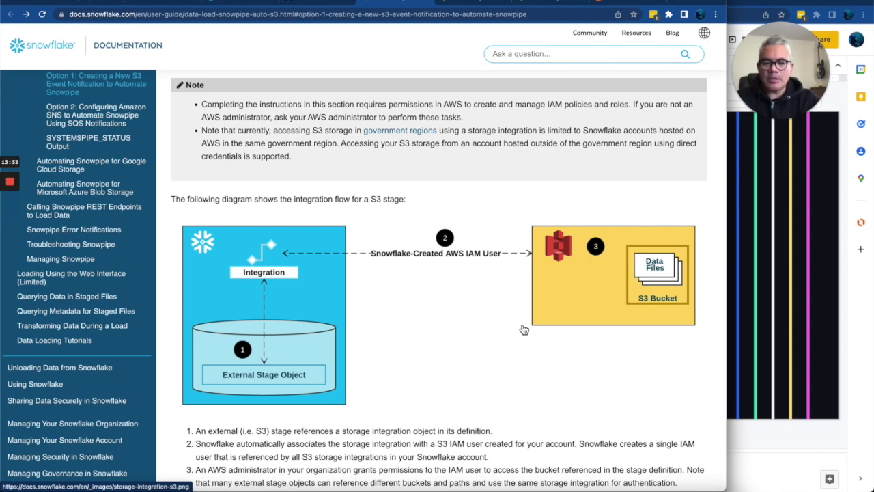
{"action": "scroll", "coordinate": [523, 330], "scroll_direction": "down", "scroll_amount": 3}
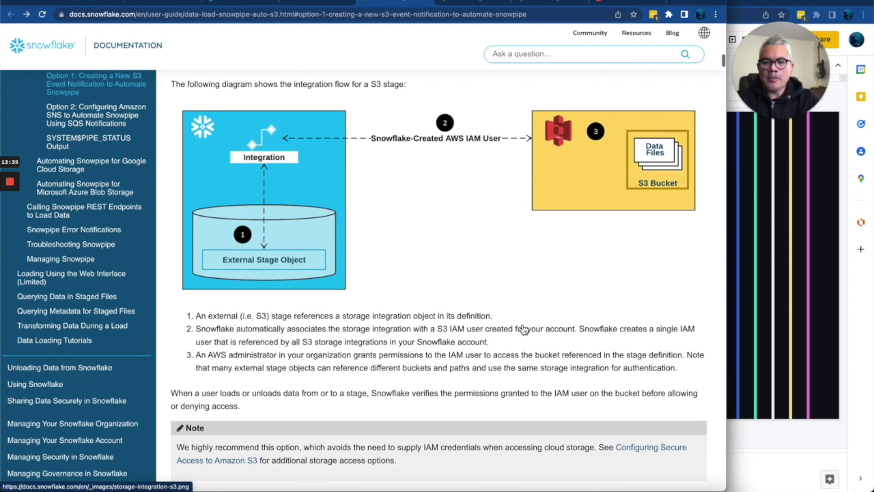
{"action": "scroll", "coordinate": [522, 329], "scroll_direction": "down", "scroll_amount": 10}
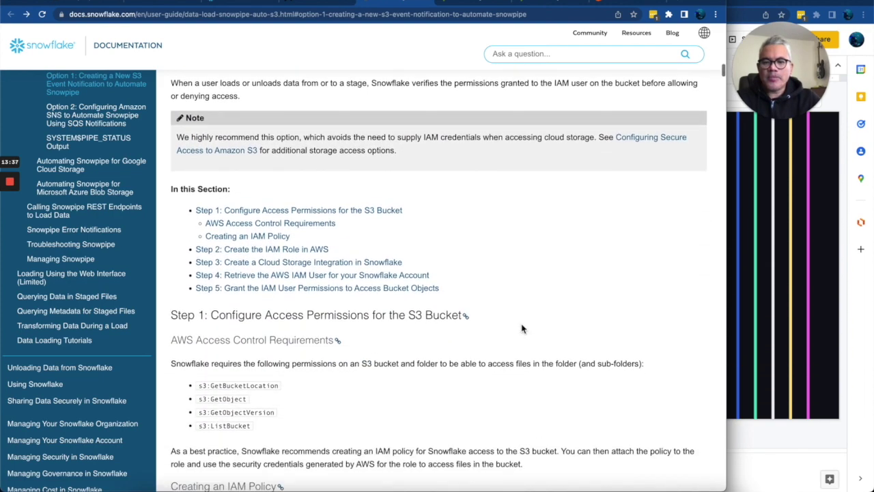
{"action": "scroll", "coordinate": [523, 329], "scroll_direction": "down", "scroll_amount": 2}
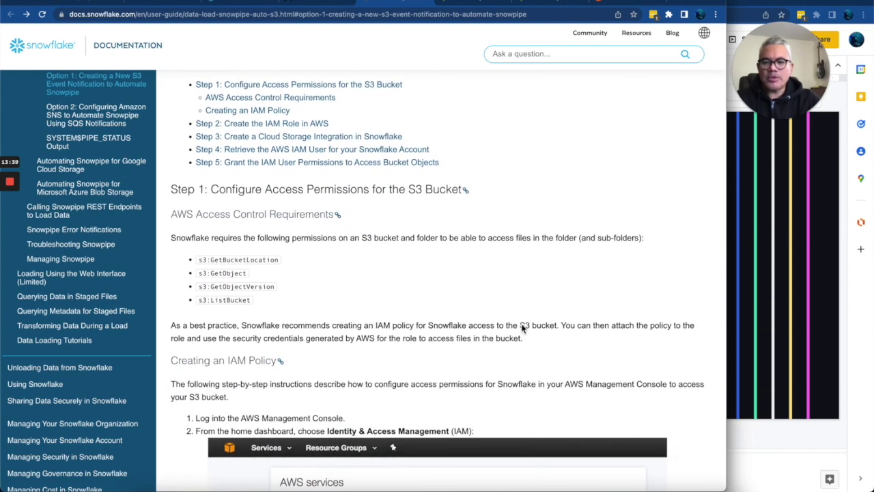
{"action": "scroll", "coordinate": [523, 329], "scroll_direction": "down", "scroll_amount": 1}
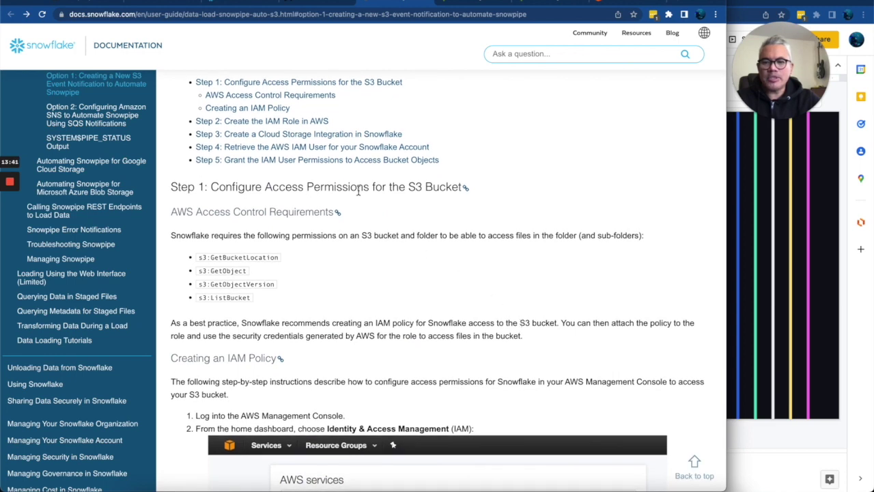
{"action": "scroll", "coordinate": [397, 262], "scroll_direction": "down", "scroll_amount": 2}
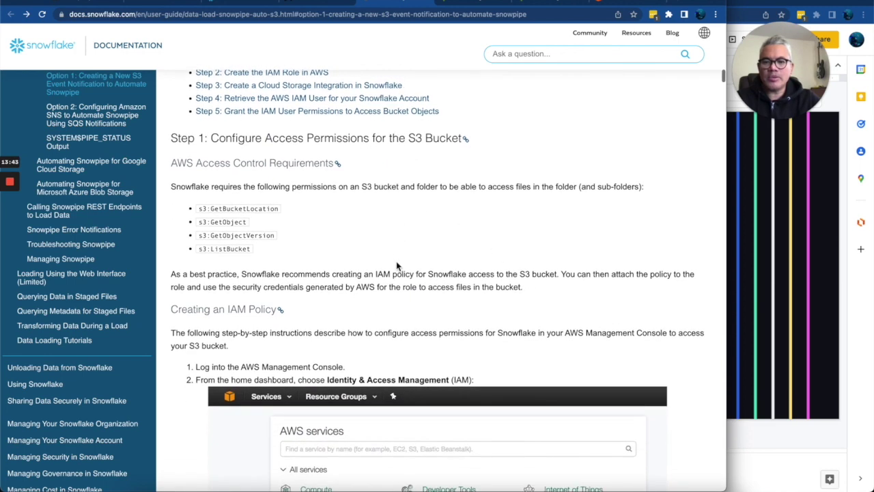
{"action": "scroll", "coordinate": [396, 265], "scroll_direction": "up", "scroll_amount": 2}
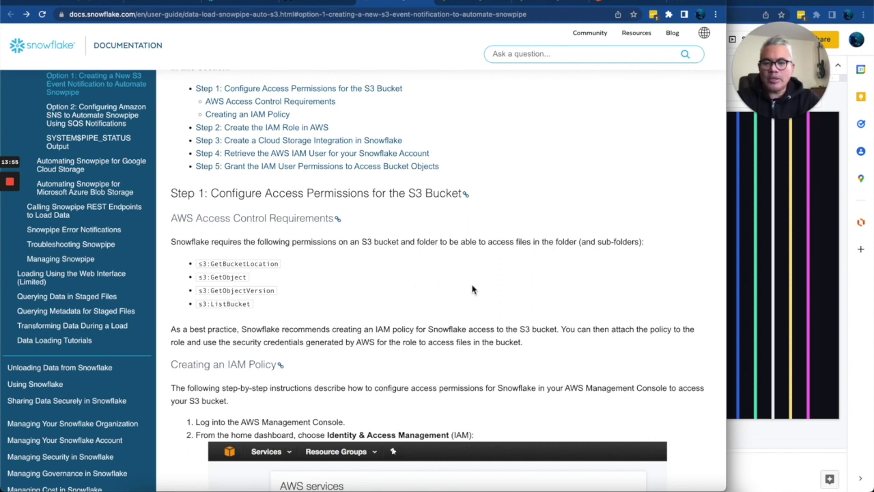
{"action": "scroll", "coordinate": [472, 289], "scroll_direction": "down", "scroll_amount": 2}
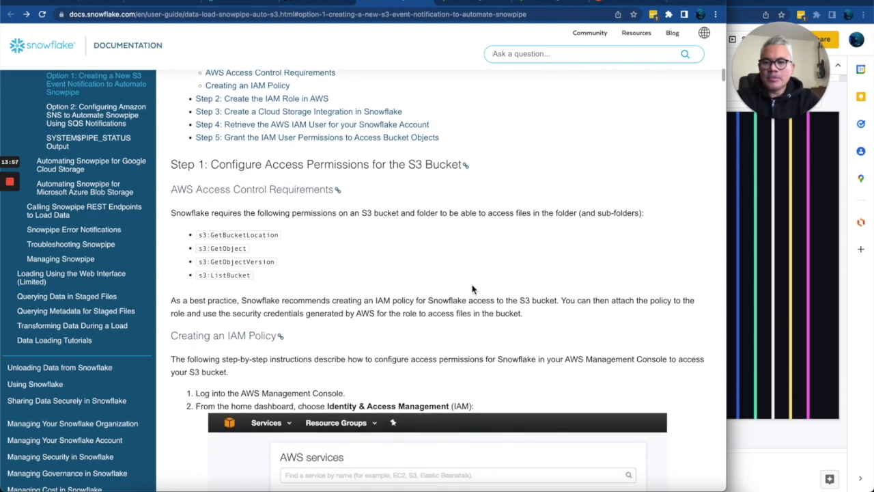
- Read the documentation's instructions for creating an IAM policy, down to adding the JSON policy document
{"action": "scroll", "coordinate": [472, 289], "scroll_direction": "down", "scroll_amount": 5}
{"action": "scroll", "coordinate": [472, 289], "scroll_direction": "down", "scroll_amount": 5}
{"action": "scroll", "coordinate": [474, 290], "scroll_direction": "up", "scroll_amount": 1}
{"action": "scroll", "coordinate": [474, 290], "scroll_direction": "down", "scroll_amount": 9}
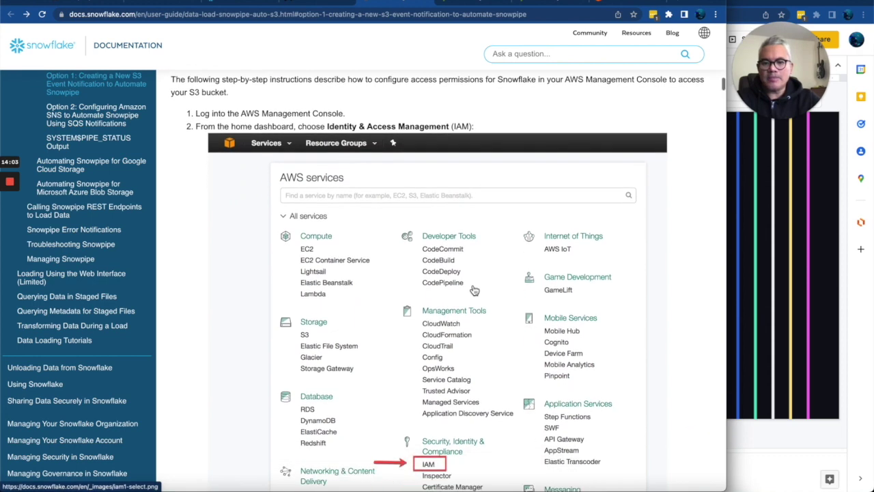
{"action": "scroll", "coordinate": [475, 291], "scroll_direction": "down", "scroll_amount": 7}
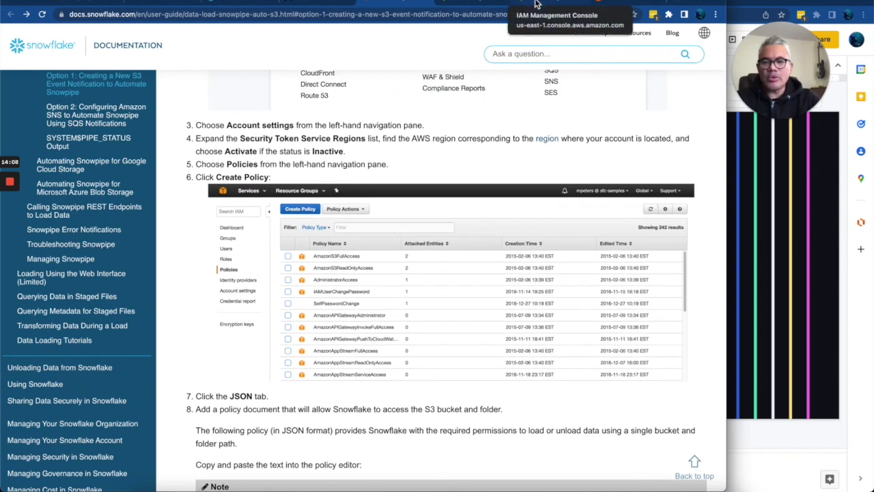
{"action": "scroll", "coordinate": [499, 157], "scroll_direction": "up", "scroll_amount": 1}
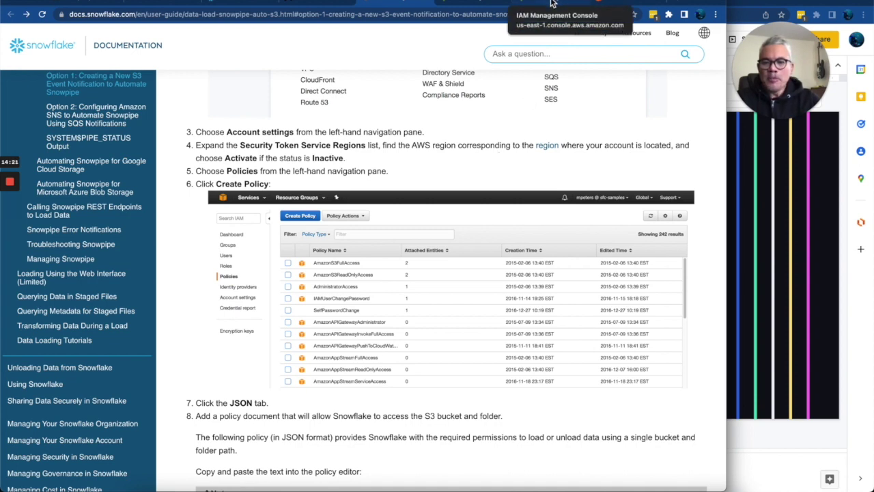
- Review the documentation's IAM navigation steps, switch to the AWS IAM console and open its policies list
{"action": "scroll", "coordinate": [507, 176], "scroll_direction": "up", "scroll_amount": 5}
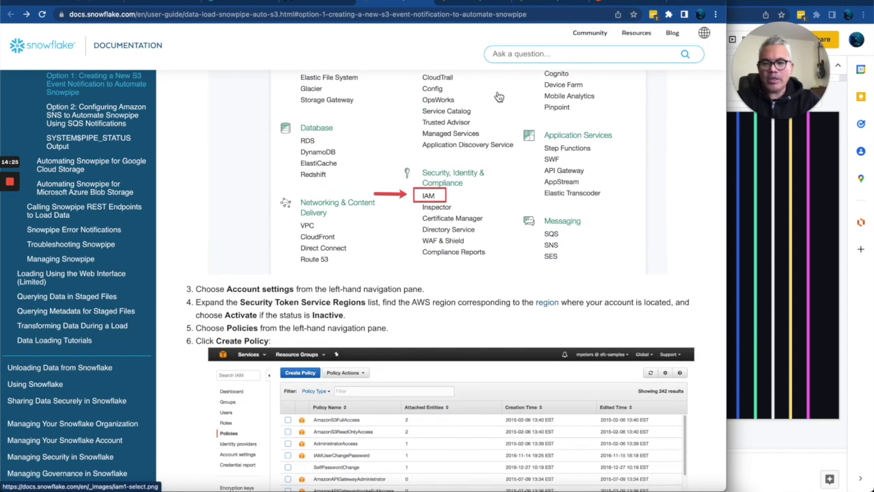
{"action": "scroll", "coordinate": [490, 152], "scroll_direction": "down", "scroll_amount": 2}
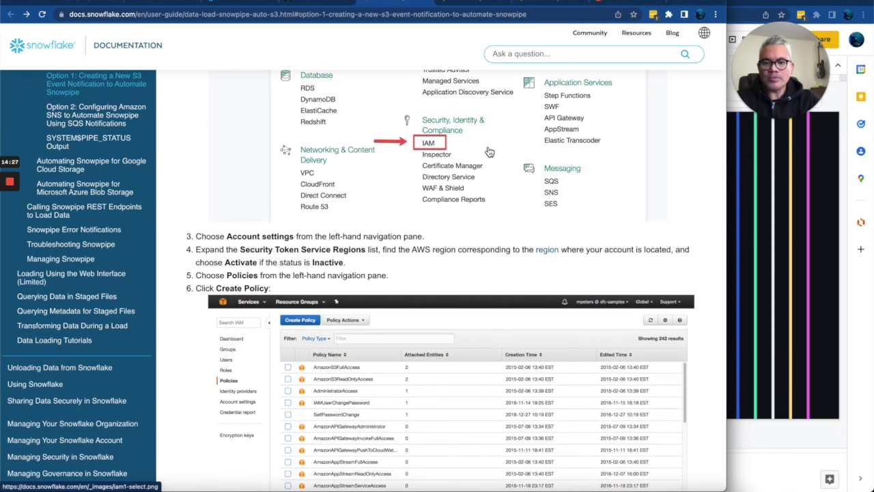
{"action": "scroll", "coordinate": [490, 152], "scroll_direction": "up", "scroll_amount": 1}
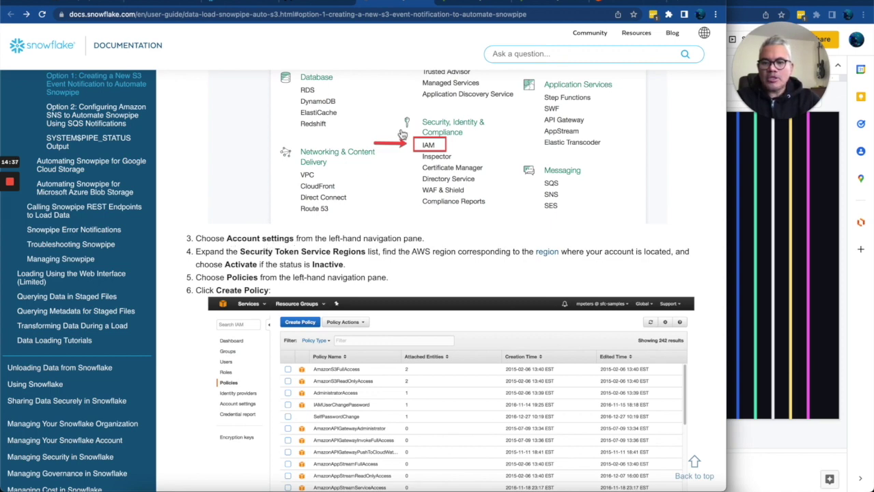
{"action": "left_click", "coordinate": [469, 3]}
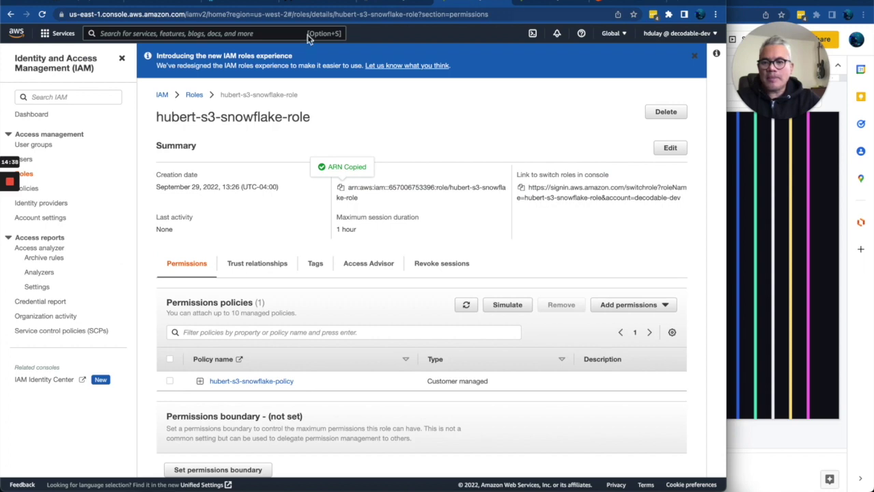
{"action": "left_click", "coordinate": [29, 189]}
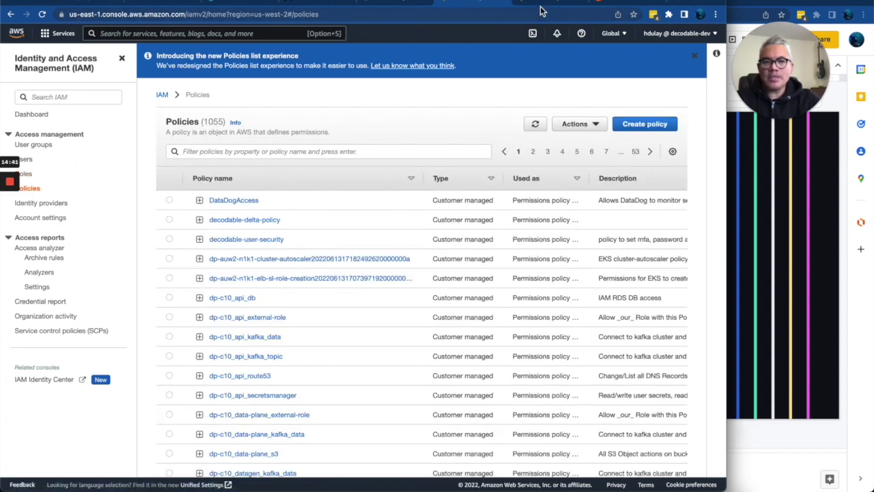
{"action": "left_click", "coordinate": [546, 3]}
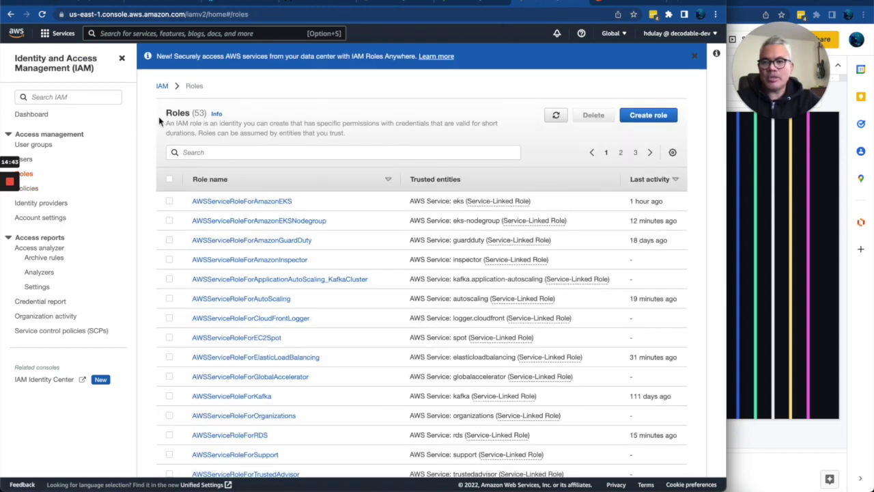
{"action": "left_click", "coordinate": [482, 5]}
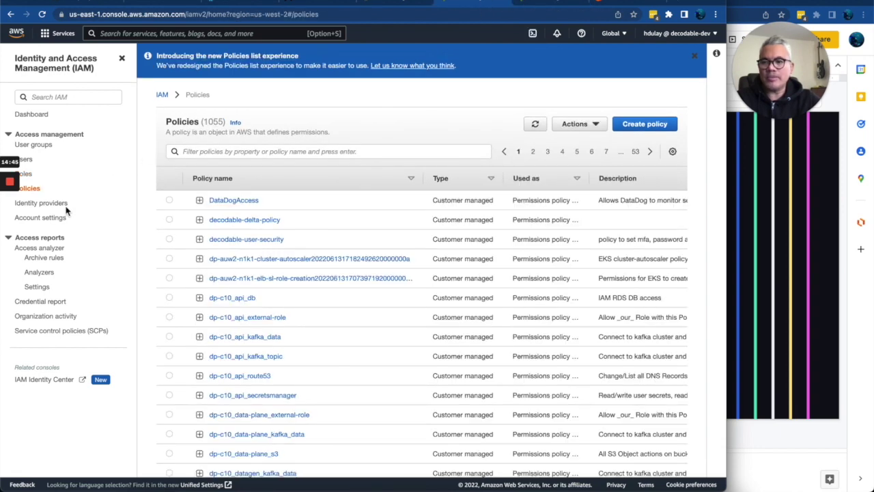
- Recheck the documentation's policy creation step, filter the IAM policies by "snow" and open hubert-s3-snowflake-policy
{"action": "left_click", "coordinate": [377, 6]}
{"action": "scroll", "coordinate": [225, 290], "scroll_direction": "down", "scroll_amount": 1}
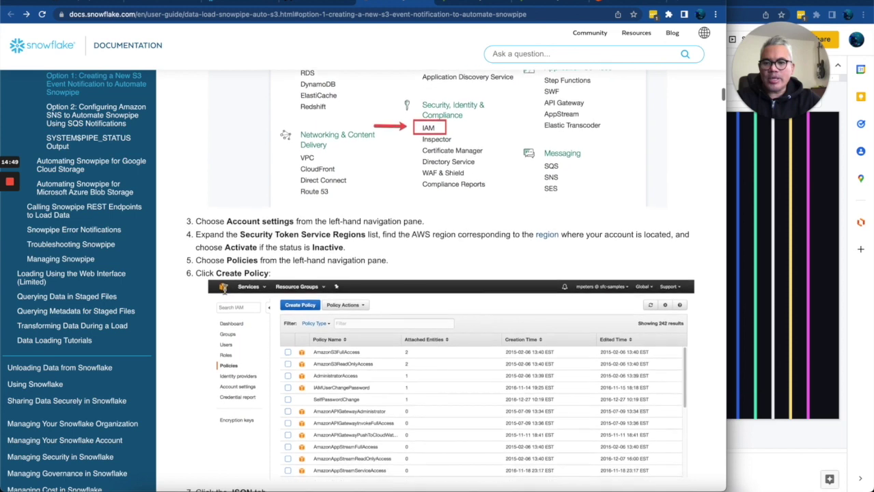
{"action": "scroll", "coordinate": [297, 281], "scroll_direction": "down", "scroll_amount": 4}
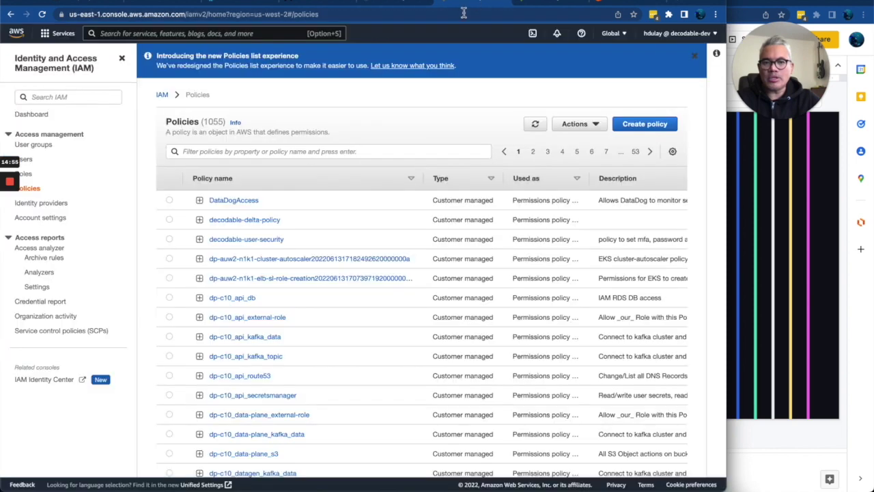
{"action": "left_click", "coordinate": [472, 7]}
{"action": "left_click", "coordinate": [319, 152]}
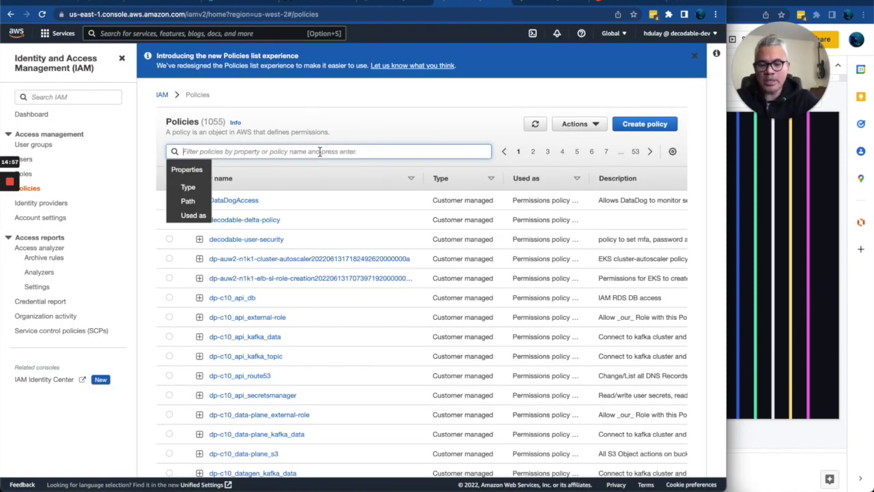
{"action": "type", "text": "snow"}
{"action": "key", "text": "Return"}
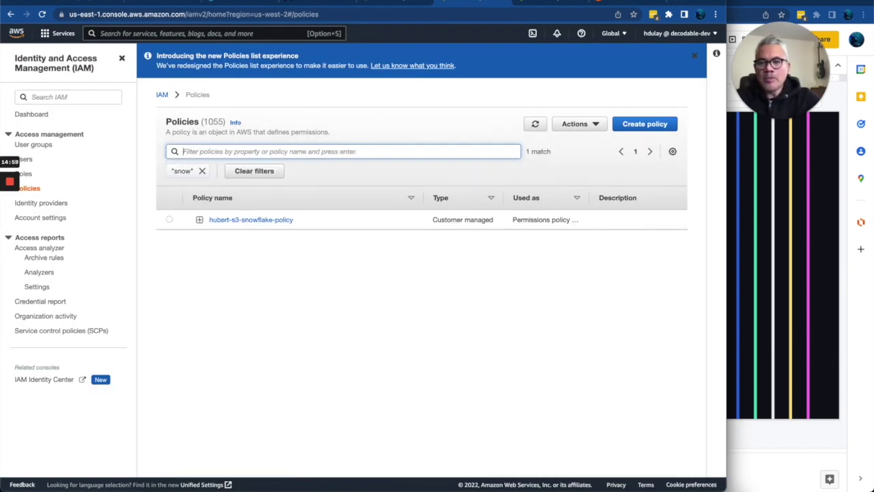
{"action": "left_click", "coordinate": [272, 225]}
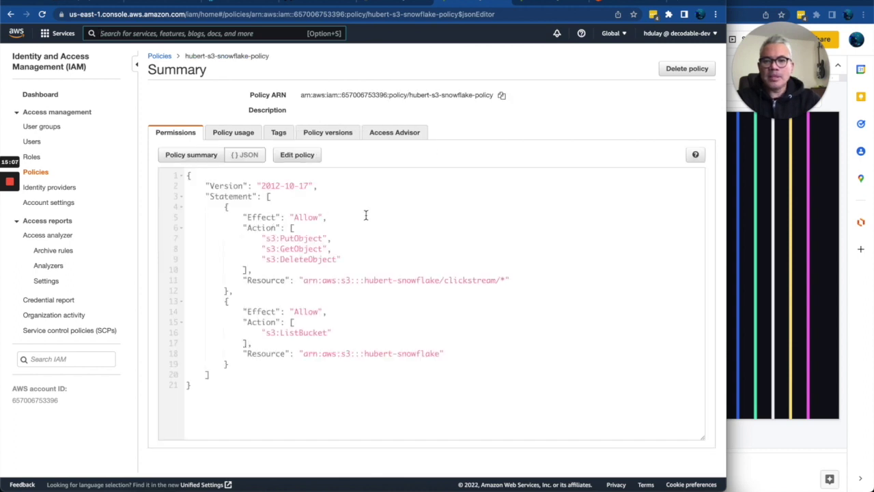
- Return to the Snowflake documentation's sample policy document and copy both JSON statement blocks inside its Statement array
{"action": "left_click", "coordinate": [389, 5]}
{"action": "scroll", "coordinate": [354, 236], "scroll_direction": "up", "scroll_amount": 4}
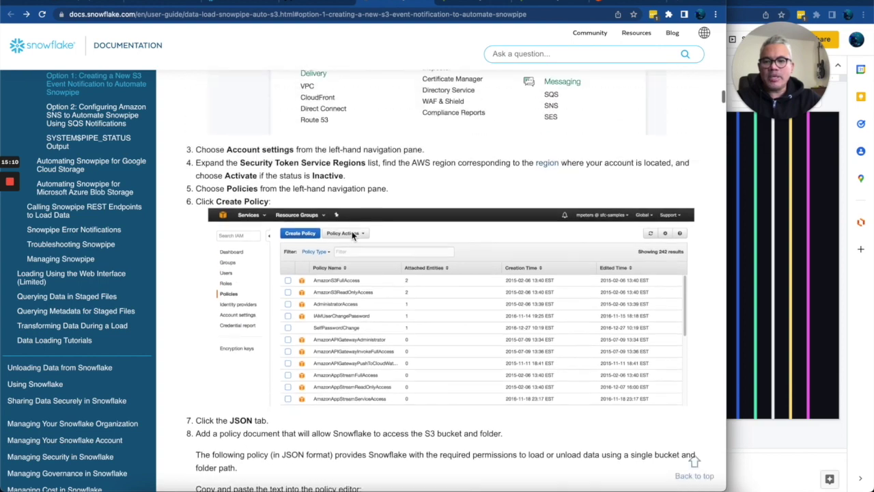
{"action": "scroll", "coordinate": [353, 236], "scroll_direction": "up", "scroll_amount": 15}
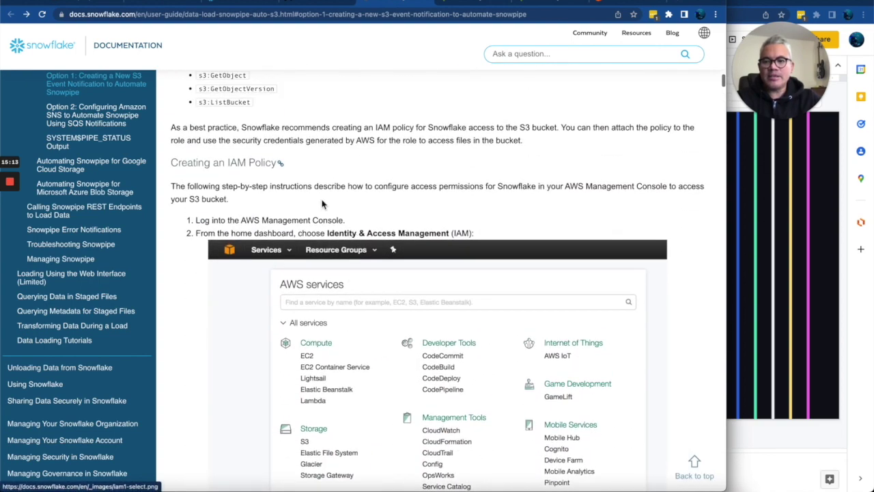
{"action": "scroll", "coordinate": [379, 206], "scroll_direction": "down", "scroll_amount": 10}
{"action": "scroll", "coordinate": [379, 206], "scroll_direction": "down", "scroll_amount": 8}
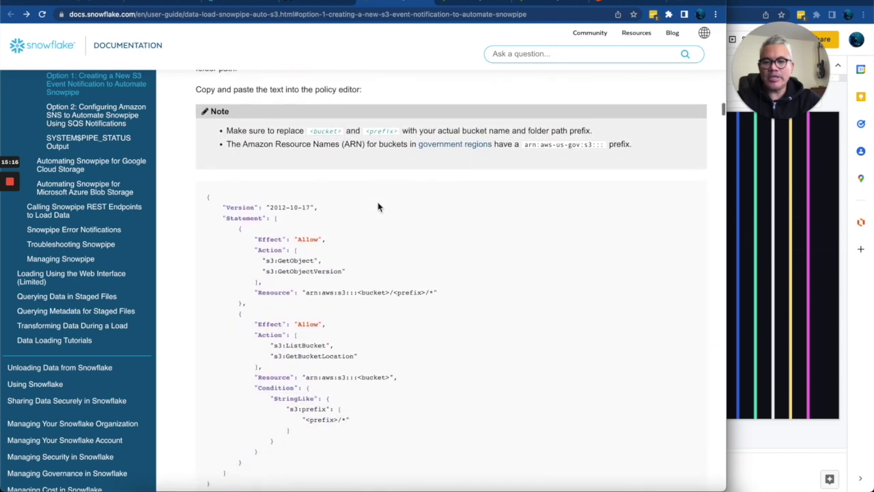
{"action": "scroll", "coordinate": [379, 206], "scroll_direction": "up", "scroll_amount": 1}
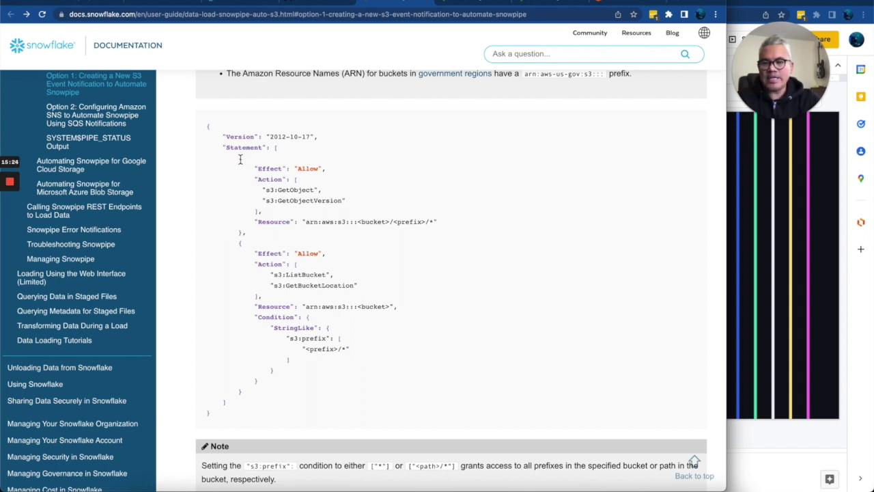
{"action": "left_click_drag", "start_coordinate": [239, 159], "coordinate": [258, 392]}
{"action": "key", "text": "super+c"}
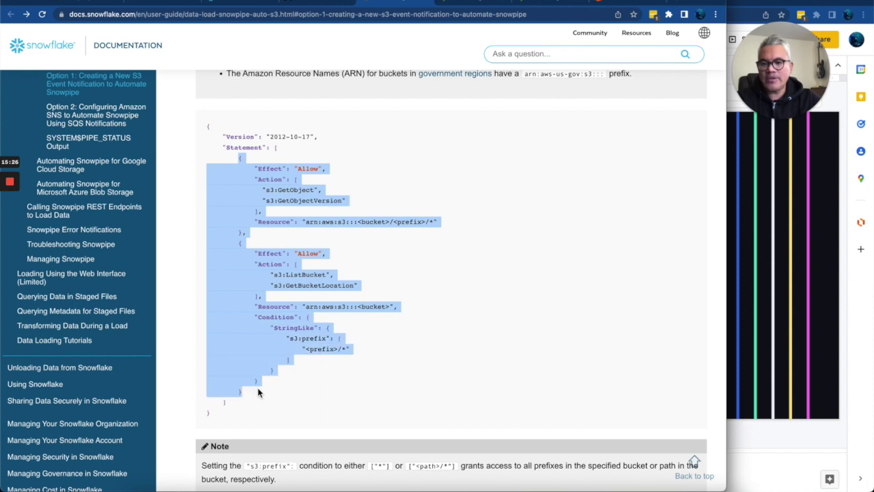
- Open hubert-s3-snowflake-policy for JSON editing and append the two copied statements after its last existing statement
{"action": "left_click", "coordinate": [470, 5]}
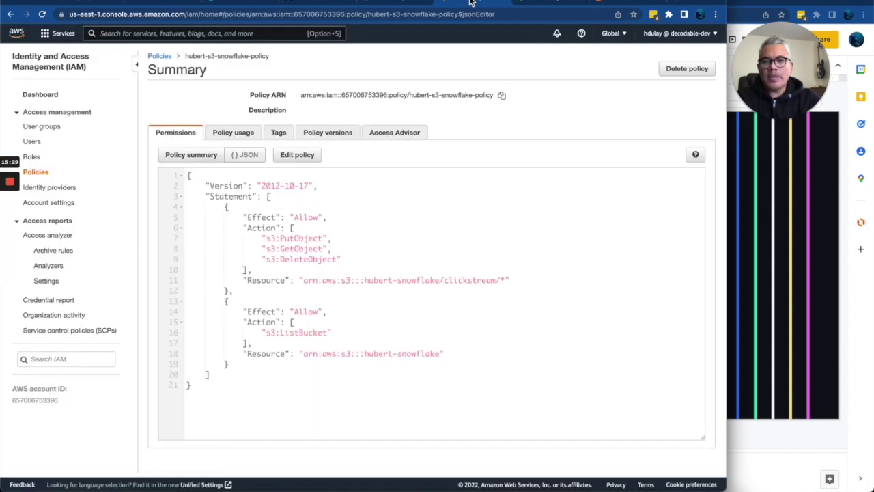
{"action": "left_click", "coordinate": [301, 156]}
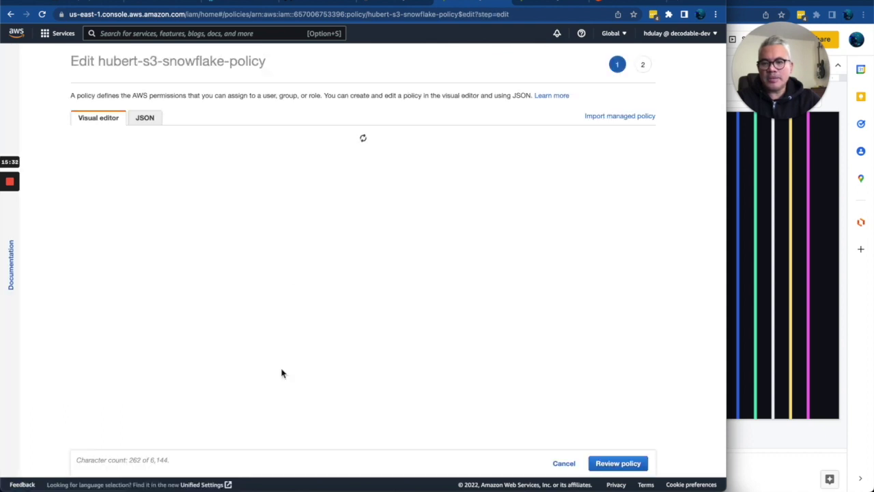
{"action": "left_click", "coordinate": [148, 125]}
{"action": "left_click", "coordinate": [193, 327]}
{"action": "type", "text": ","}
{"action": "key", "text": "Return"}
{"action": "key", "text": "super+v"}
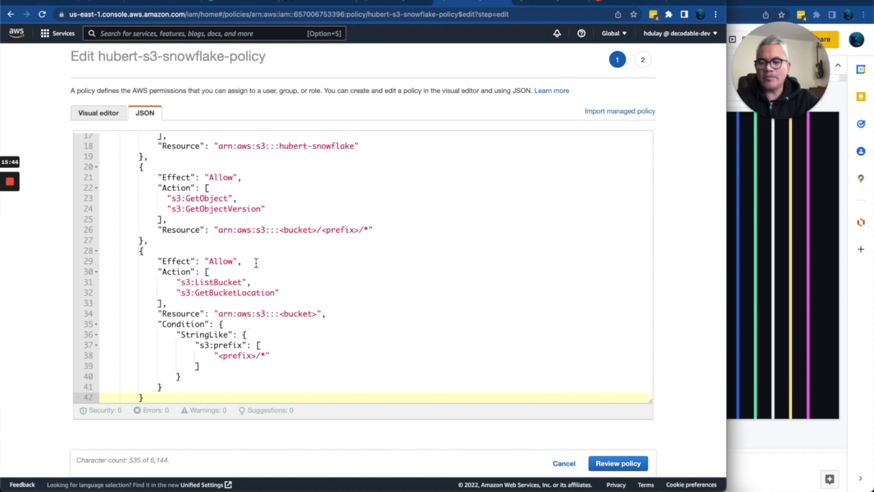
- Compare the actions and resources of the policy's existing statements with those of the two pasted ones
{"action": "scroll", "coordinate": [256, 273], "scroll_direction": "up", "scroll_amount": 2}
{"action": "scroll", "coordinate": [256, 273], "scroll_direction": "up", "scroll_amount": 2}
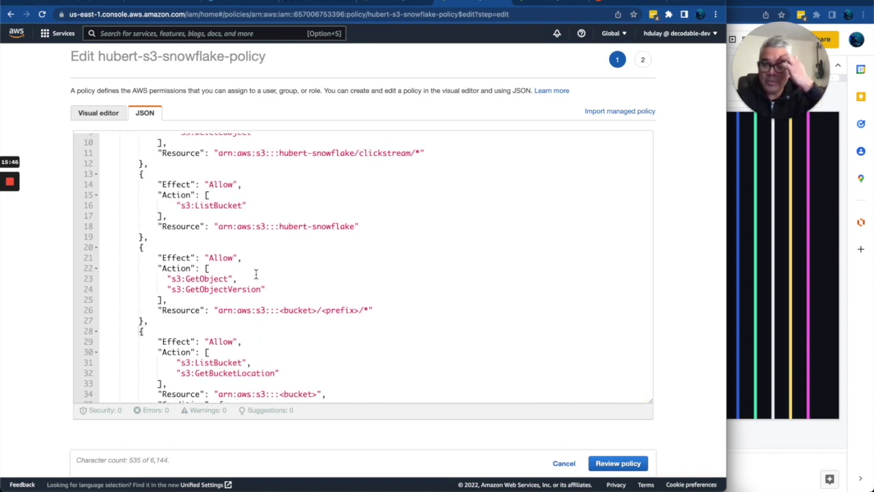
{"action": "scroll", "coordinate": [308, 256], "scroll_direction": "up", "scroll_amount": 1}
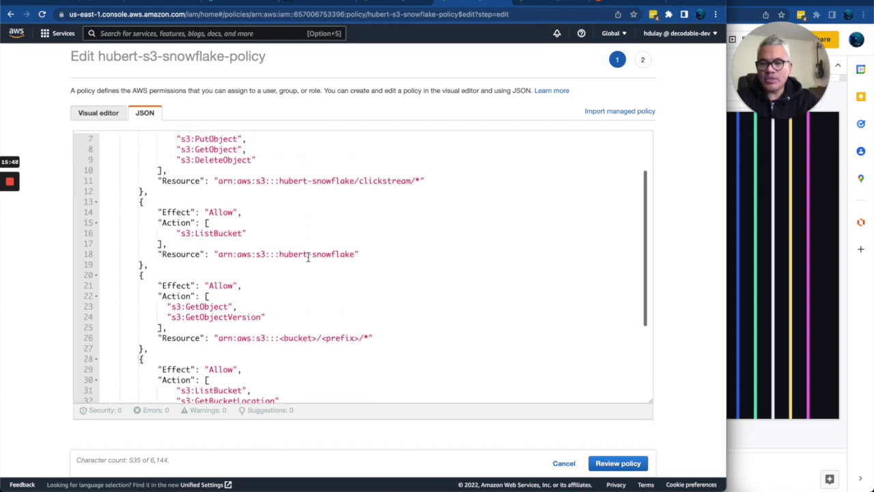
{"action": "scroll", "coordinate": [308, 257], "scroll_direction": "down", "scroll_amount": 5}
{"action": "scroll", "coordinate": [308, 257], "scroll_direction": "up", "scroll_amount": 9}
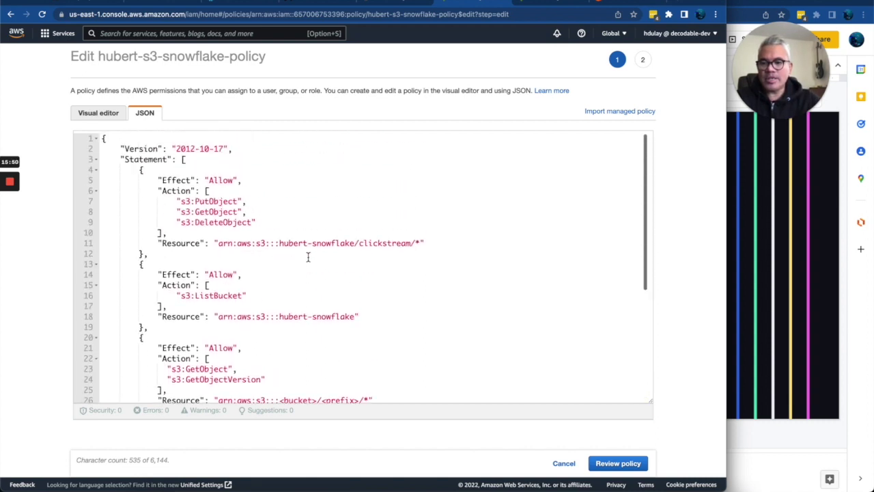
{"action": "scroll", "coordinate": [308, 257], "scroll_direction": "down", "scroll_amount": 9}
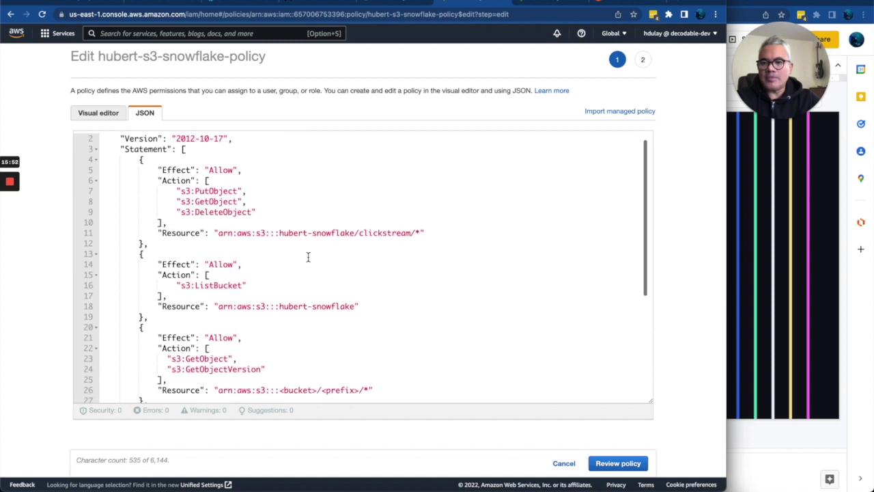
{"action": "scroll", "coordinate": [308, 257], "scroll_direction": "up", "scroll_amount": 6}
{"action": "scroll", "coordinate": [308, 257], "scroll_direction": "down", "scroll_amount": 4}
{"action": "scroll", "coordinate": [309, 257], "scroll_direction": "up", "scroll_amount": 2}
{"action": "scroll", "coordinate": [308, 257], "scroll_direction": "up", "scroll_amount": 4}
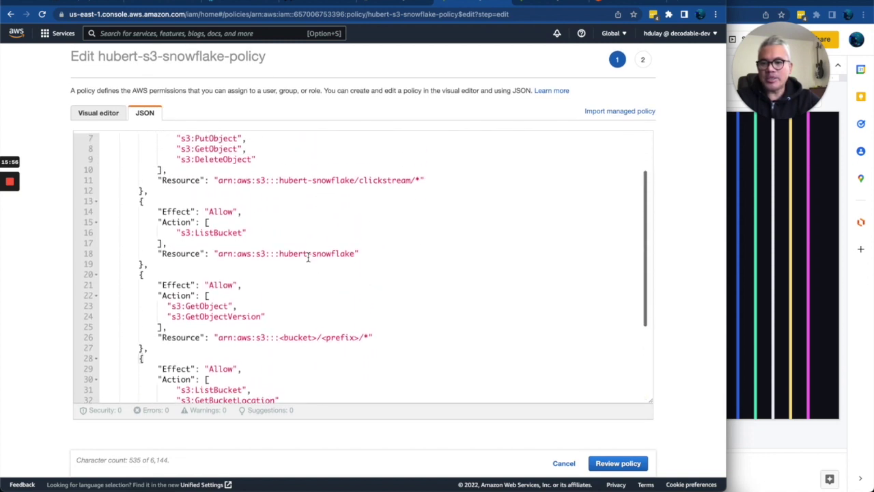
{"action": "scroll", "coordinate": [308, 257], "scroll_direction": "down", "scroll_amount": 1}
{"action": "scroll", "coordinate": [308, 257], "scroll_direction": "up", "scroll_amount": 1}
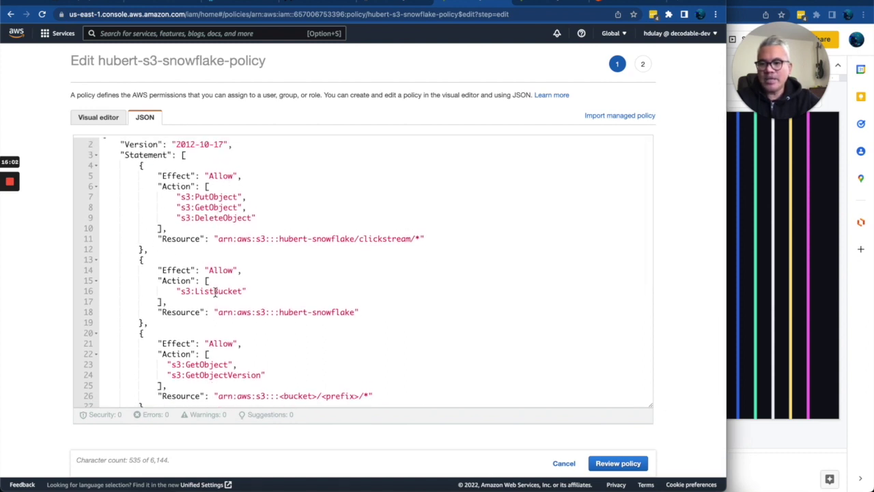
{"action": "scroll", "coordinate": [215, 295], "scroll_direction": "down", "scroll_amount": 6}
{"action": "scroll", "coordinate": [214, 296], "scroll_direction": "up", "scroll_amount": 5}
{"action": "scroll", "coordinate": [214, 295], "scroll_direction": "down", "scroll_amount": 1}
{"action": "scroll", "coordinate": [215, 295], "scroll_direction": "down", "scroll_amount": 1}
- Add the "s3:GetObjectVersion" action to the policy's first statement, after "s3:DeleteObject", copying it from the pasted statement
{"action": "left_click", "coordinate": [289, 340]}
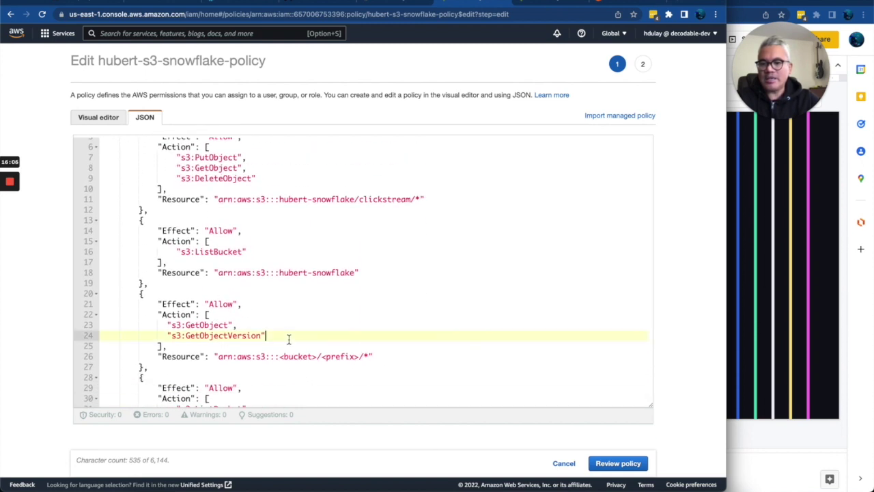
{"action": "key", "text": "shift+Home"}
{"action": "key", "text": "super+c"}
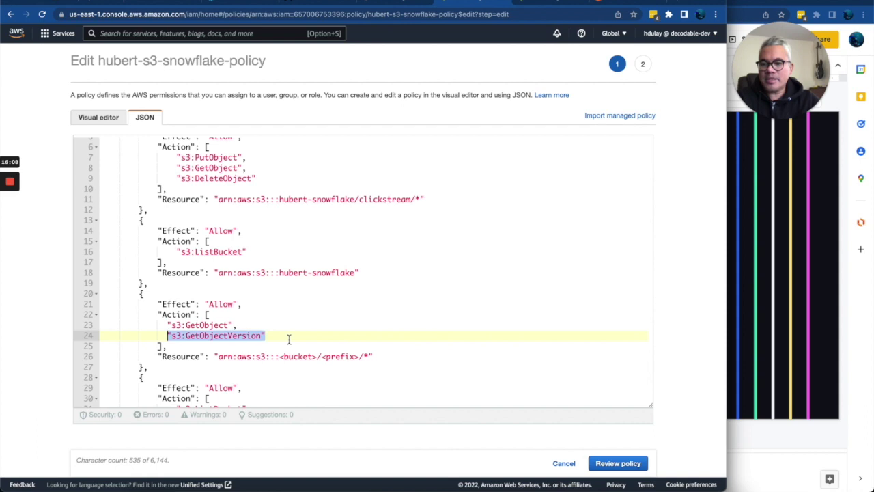
{"action": "left_click", "coordinate": [265, 181]}
{"action": "type", "text": ","}
{"action": "key", "text": "Return"}
{"action": "key", "text": "super+v"}
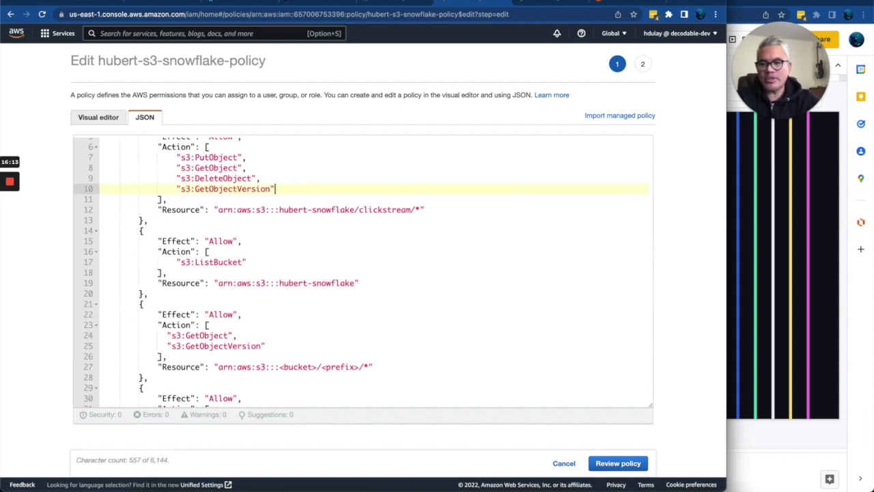
- Delete the redundant pasted statement containing s3:GetObject and s3:GetObjectVersion, keeping the comma after the ListBucket statement
{"action": "scroll", "coordinate": [300, 254], "scroll_direction": "down", "scroll_amount": 3}
{"action": "scroll", "coordinate": [301, 254], "scroll_direction": "up", "scroll_amount": 2}
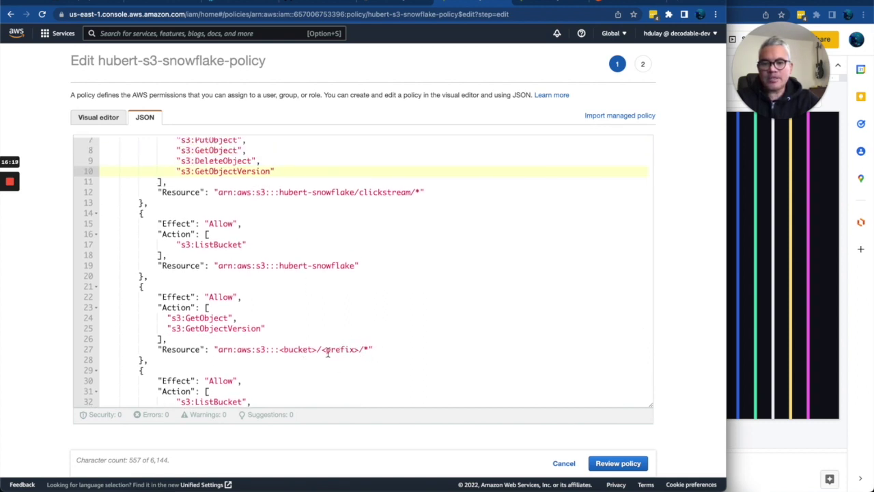
{"action": "left_click_drag", "start_coordinate": [148, 278], "coordinate": [155, 357]}
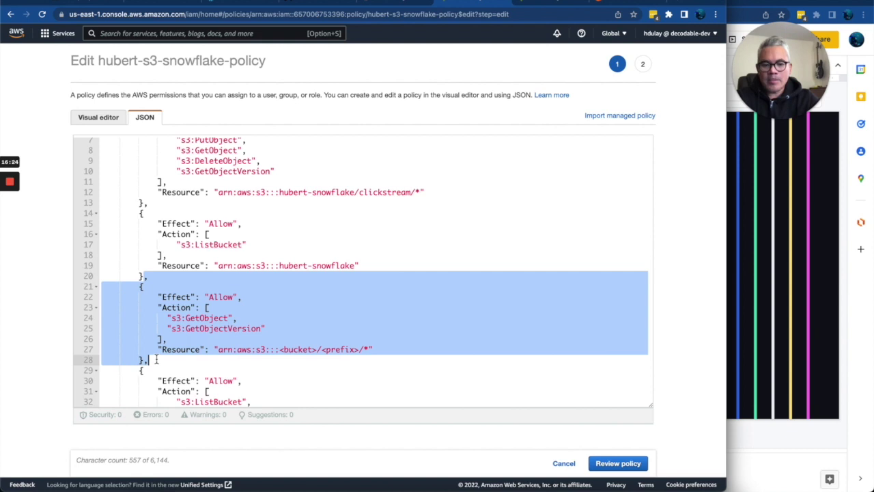
{"action": "key", "text": "BackSpace"}
{"action": "type", "text": ","}
{"action": "scroll", "coordinate": [362, 273], "scroll_direction": "down", "scroll_amount": 1}
{"action": "scroll", "coordinate": [362, 274], "scroll_direction": "up", "scroll_amount": 3}
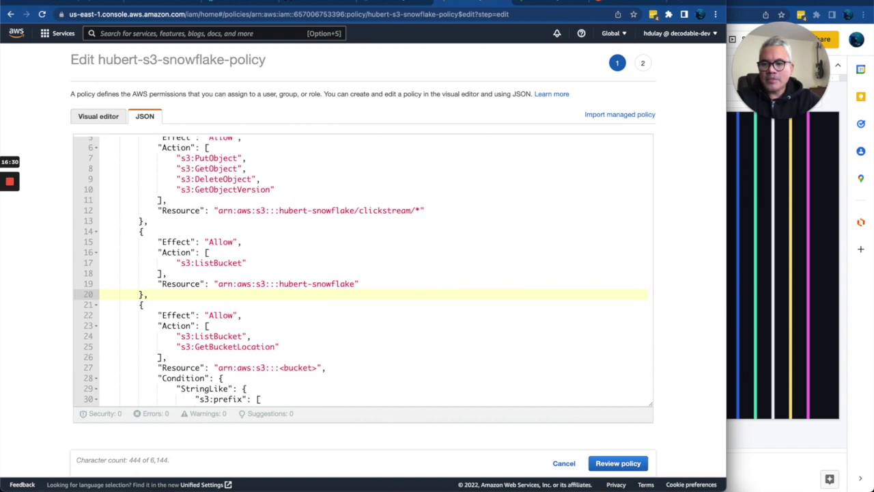
- Replace the <prefix> placeholder in the last statement's s3:prefix condition with clickstream, copied from the first statement's resource
{"action": "scroll", "coordinate": [238, 362], "scroll_direction": "down", "scroll_amount": 2}
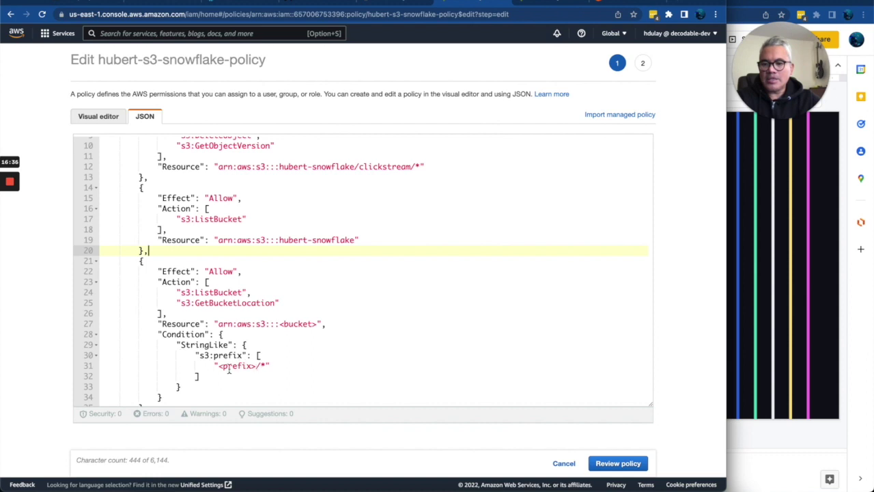
{"action": "scroll", "coordinate": [251, 292], "scroll_direction": "down", "scroll_amount": 2}
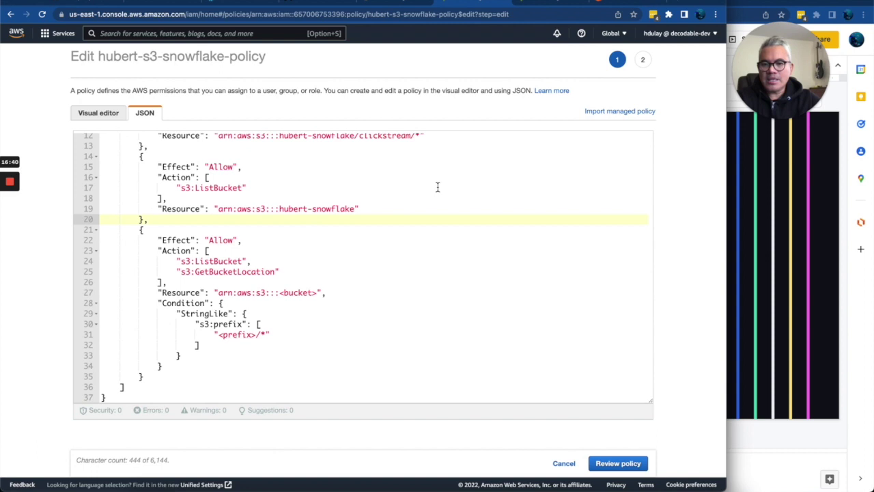
{"action": "scroll", "coordinate": [437, 188], "scroll_direction": "up", "scroll_amount": 1}
{"action": "double_click", "coordinate": [385, 144]}
{"action": "key", "text": "super+c"}
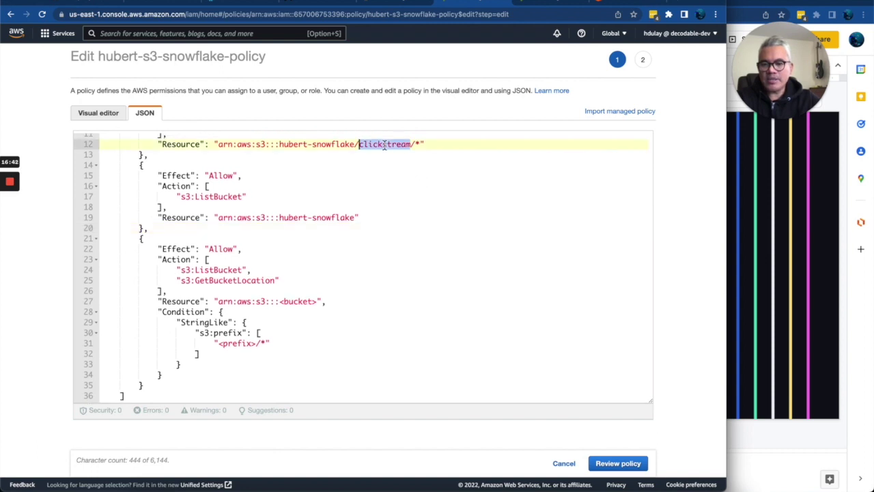
{"action": "left_click", "coordinate": [258, 343]}
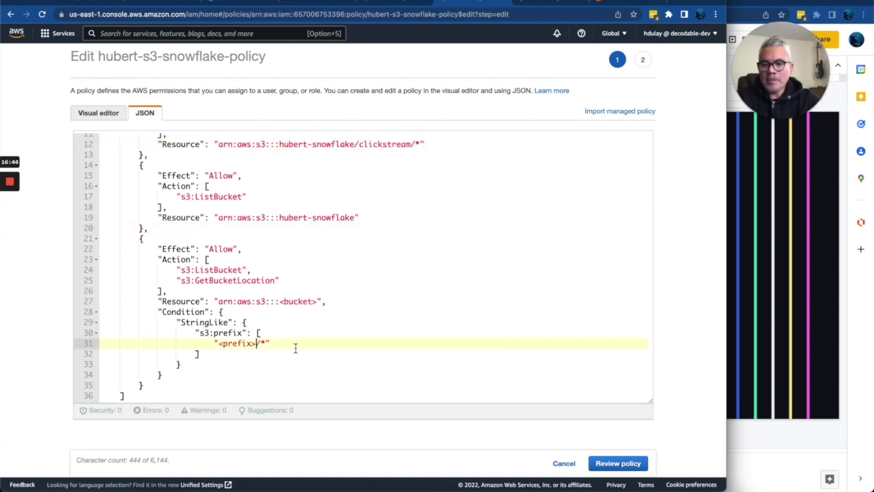
{"action": "key", "text": "BackSpace"}
{"action": "key", "text": "BackSpace"}
{"action": "key", "text": "BackSpace"}
{"action": "key", "text": "BackSpace"}
{"action": "key", "text": "BackSpace"}
{"action": "key", "text": "BackSpace"}
{"action": "key", "text": "BackSpace"}
{"action": "key", "text": "BackSpace"}
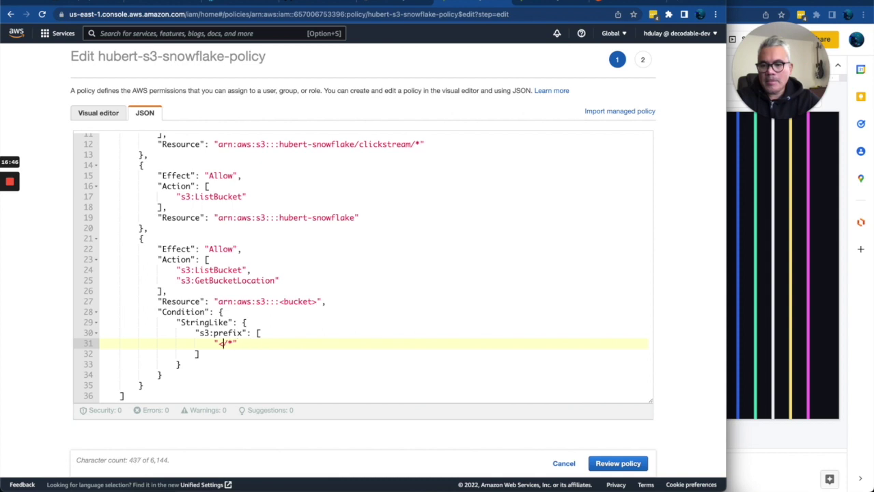
{"action": "key", "text": "super+v"}
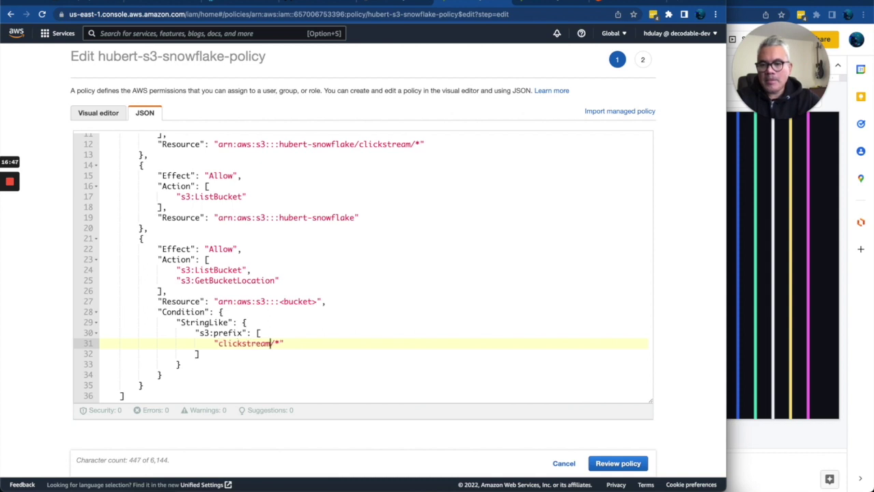
- Replace the <bucket> placeholder in the last statement's resource ARN with hubert-snowflake, copied from the preceding ListBucket statement
{"action": "left_click", "coordinate": [352, 219]}
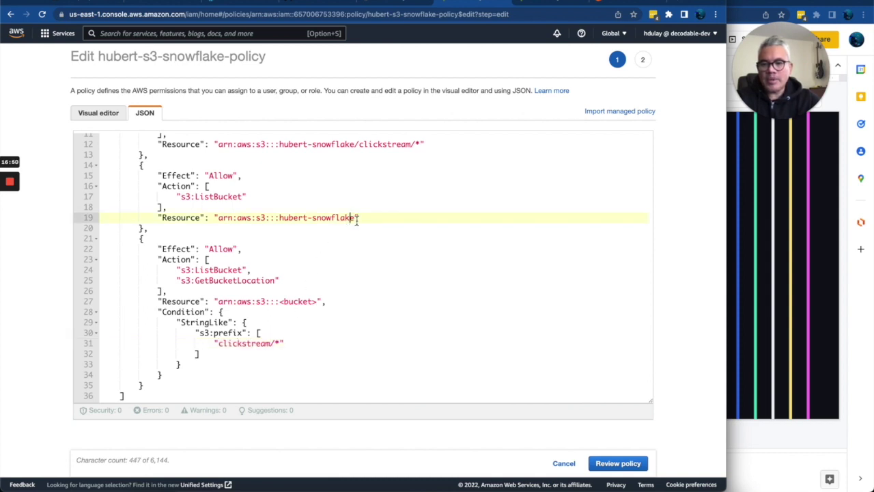
{"action": "left_click_drag", "start_coordinate": [356, 219], "coordinate": [280, 217]}
{"action": "key", "text": "super+c"}
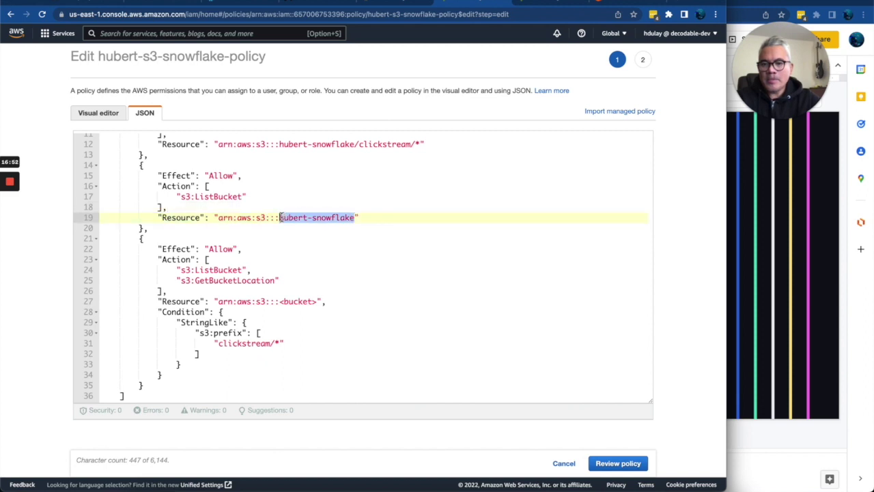
{"action": "left_click", "coordinate": [317, 302]}
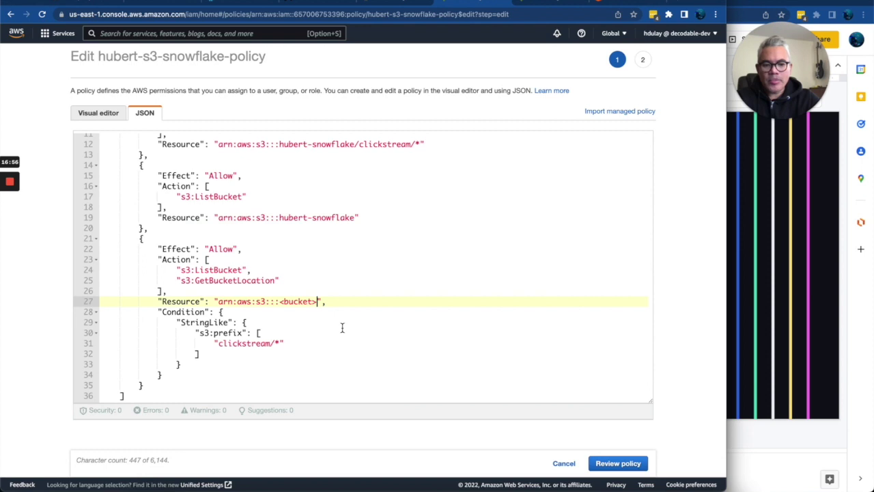
{"action": "key", "text": "BackSpace"}
{"action": "key", "text": "BackSpace"}
{"action": "key", "text": "BackSpace"}
{"action": "key", "text": "BackSpace"}
{"action": "key", "text": "BackSpace"}
{"action": "key", "text": "BackSpace"}
{"action": "key", "text": "BackSpace"}
{"action": "key", "text": "BackSpace"}
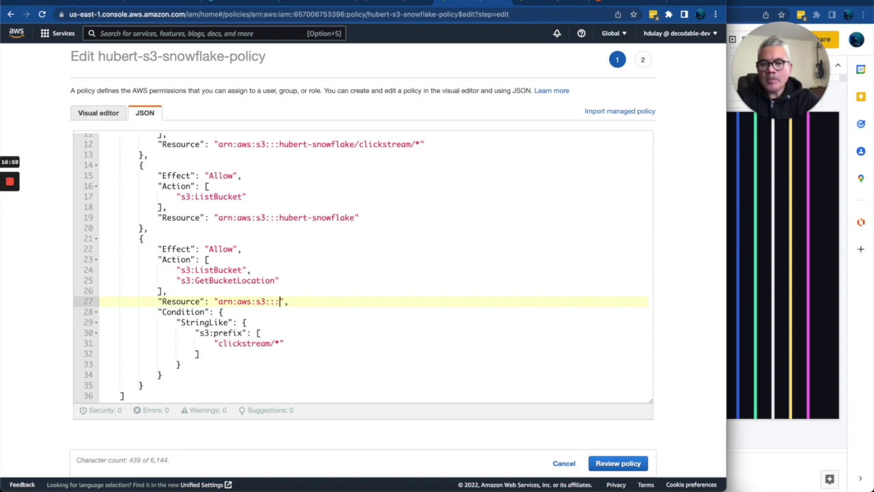
{"action": "key", "text": "super+v"}
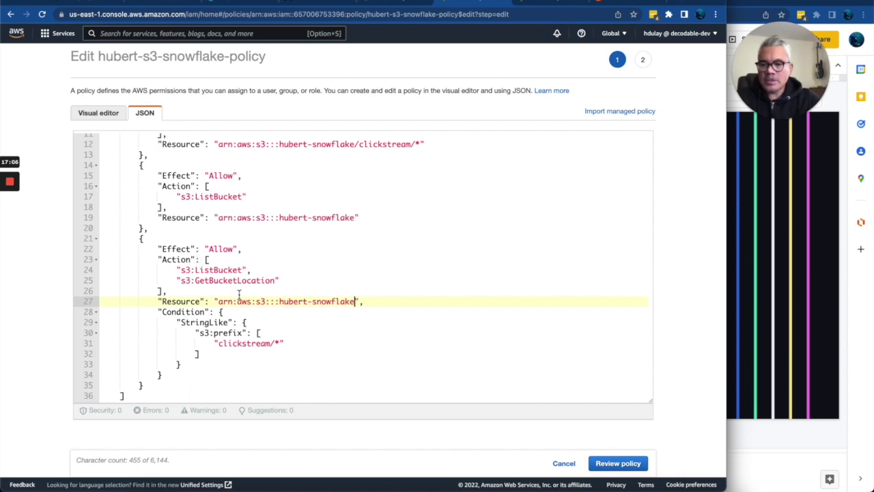
- Compare the actions of the two ListBucket statements and examine the last statement's Condition block
{"action": "scroll", "coordinate": [239, 294], "scroll_direction": "up", "scroll_amount": 2}
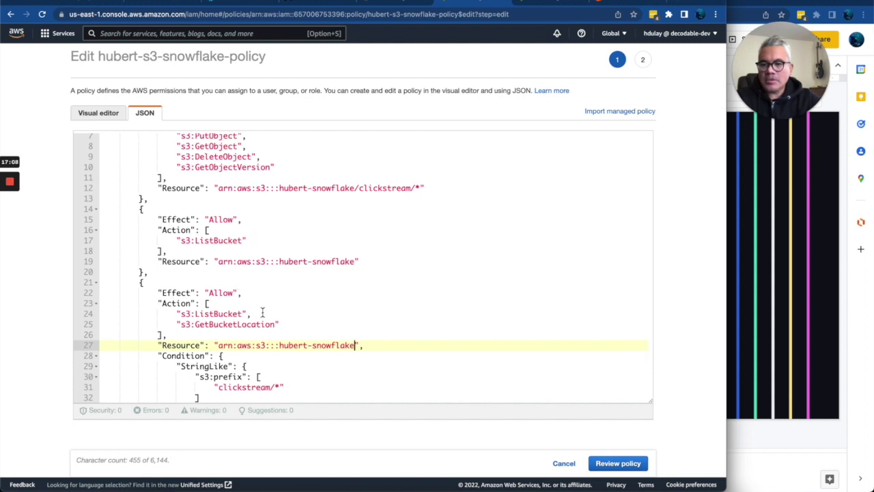
{"action": "left_click_drag", "start_coordinate": [290, 326], "coordinate": [179, 326]}
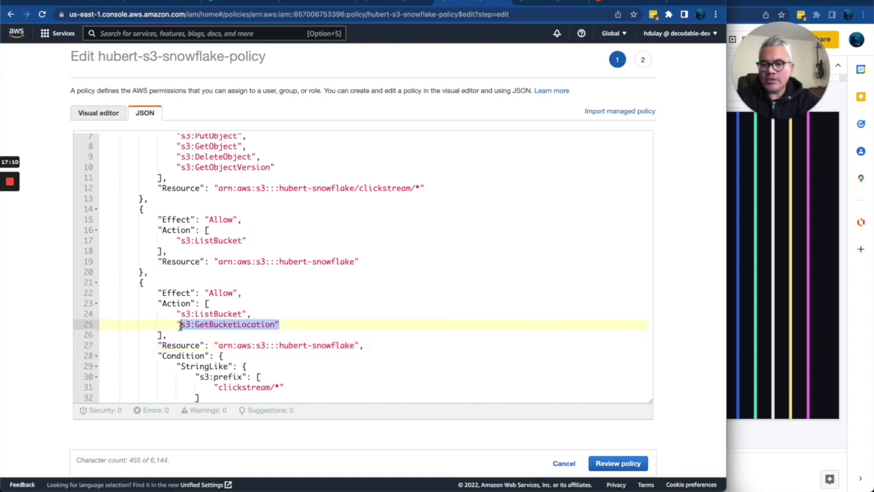
{"action": "left_click", "coordinate": [253, 245]}
{"action": "left_click_drag", "start_coordinate": [253, 245], "coordinate": [178, 247]}
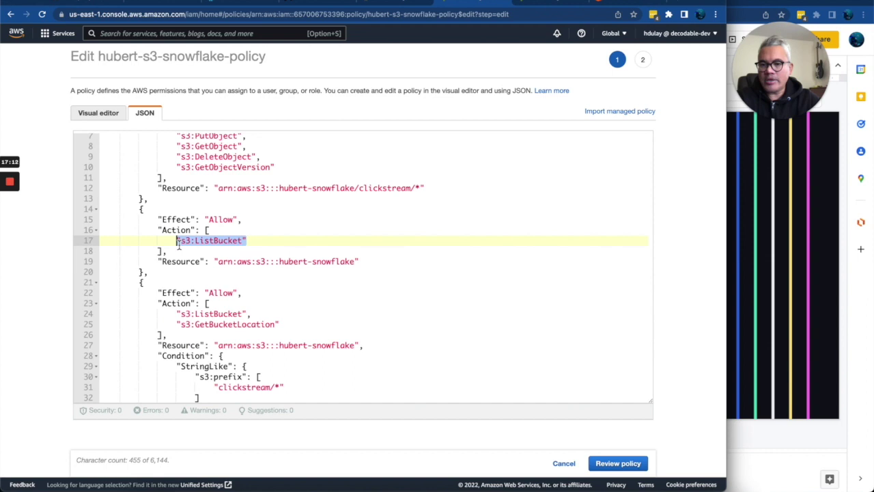
{"action": "scroll", "coordinate": [213, 307], "scroll_direction": "down", "scroll_amount": 2}
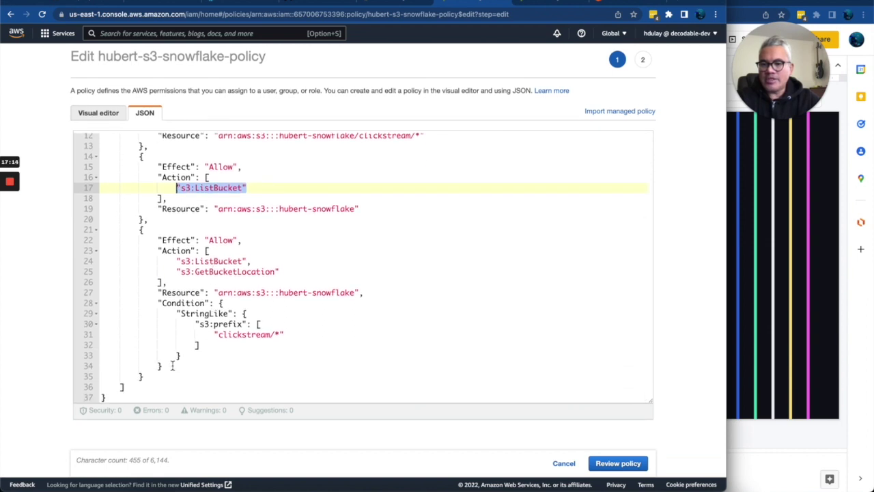
{"action": "left_click_drag", "start_coordinate": [163, 365], "coordinate": [158, 302]}
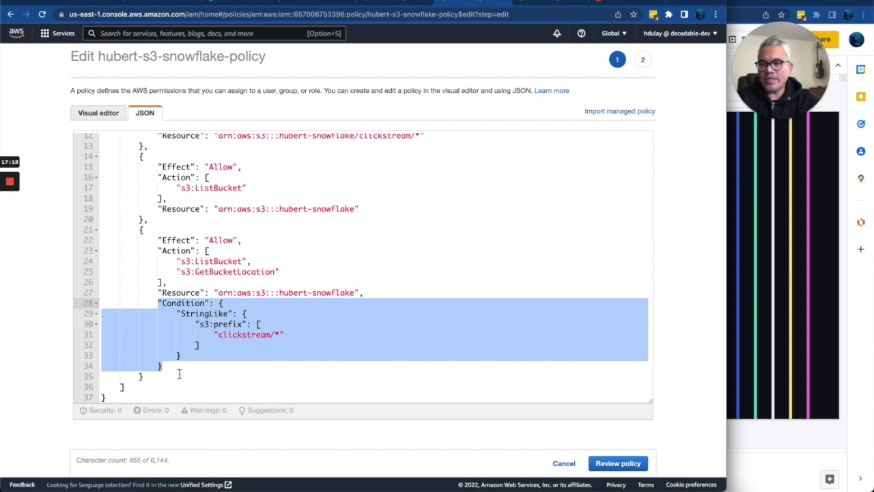
- Review the edited hubert-s3-snowflake-policy and save the changes as the default version
{"action": "left_click", "coordinate": [227, 373]}
{"action": "left_click", "coordinate": [609, 463]}
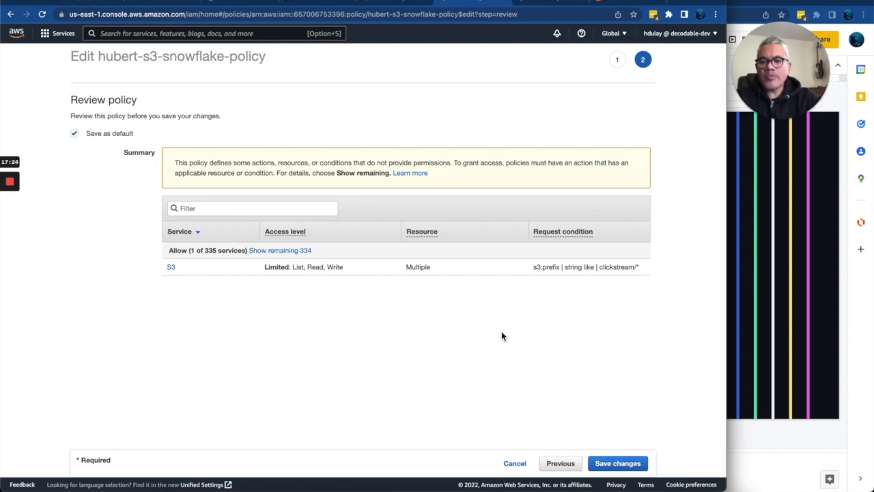
{"action": "left_click", "coordinate": [614, 466]}
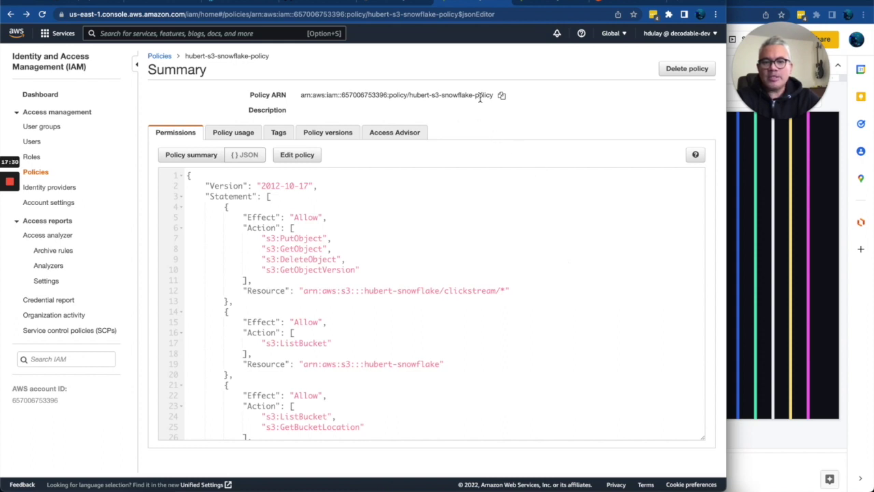
- Filter the IAM roles by "snow" and open hubert-s3-snowflake-role to view its attached permissions policies
{"action": "left_click", "coordinate": [31, 159]}
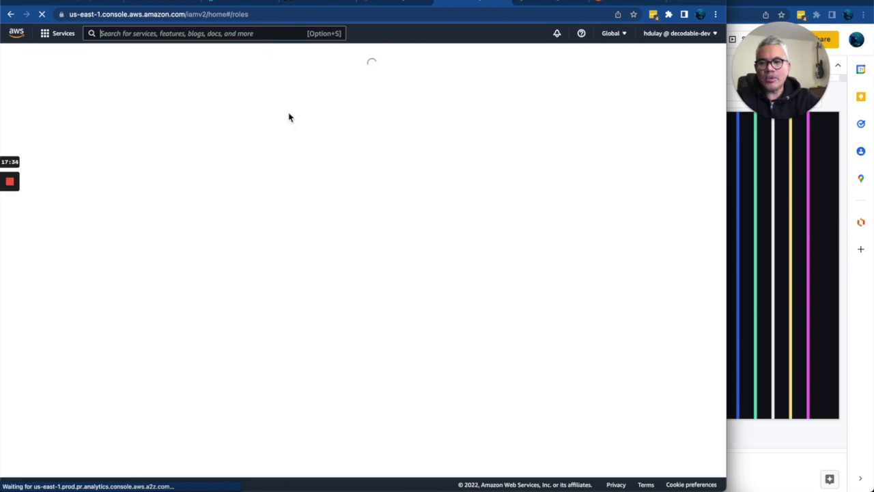
{"action": "type", "text": "snow"}
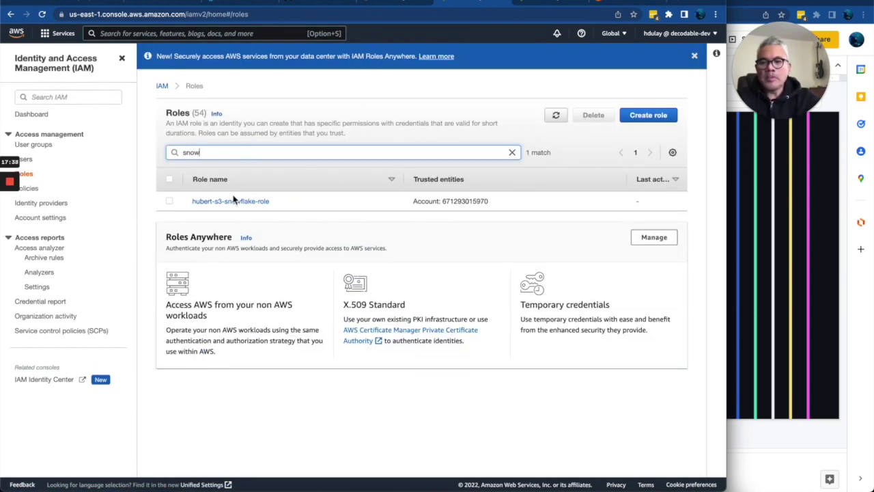
{"action": "left_click", "coordinate": [233, 200]}
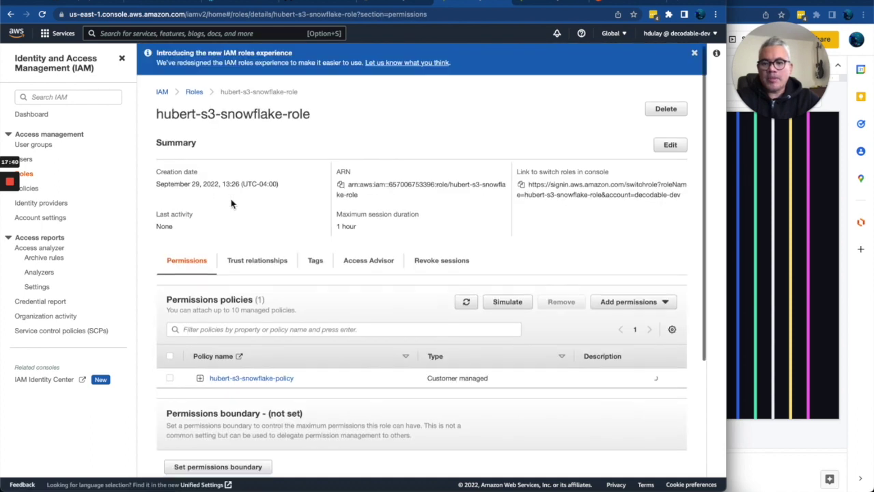
{"action": "scroll", "coordinate": [231, 204], "scroll_direction": "down", "scroll_amount": 2}
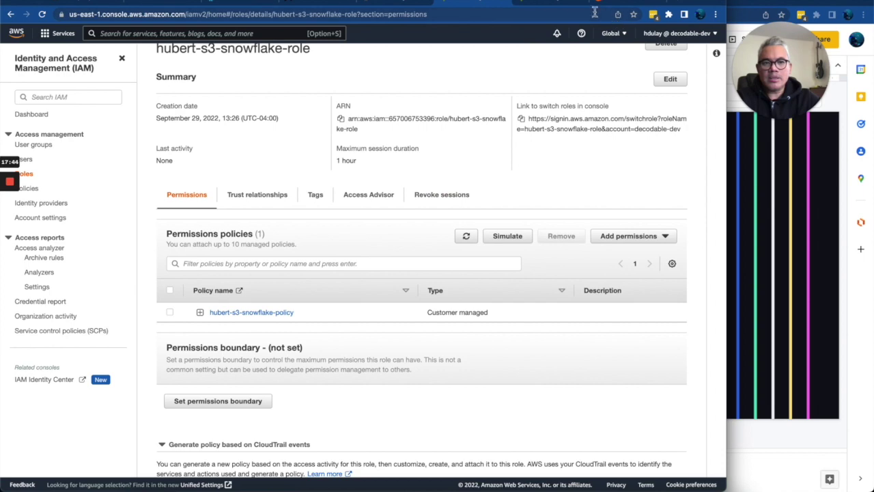
- Read the Snowflake documentation from the policy creation steps through creating the IAM role and recording its Role ARN
{"action": "left_click", "coordinate": [387, 4]}
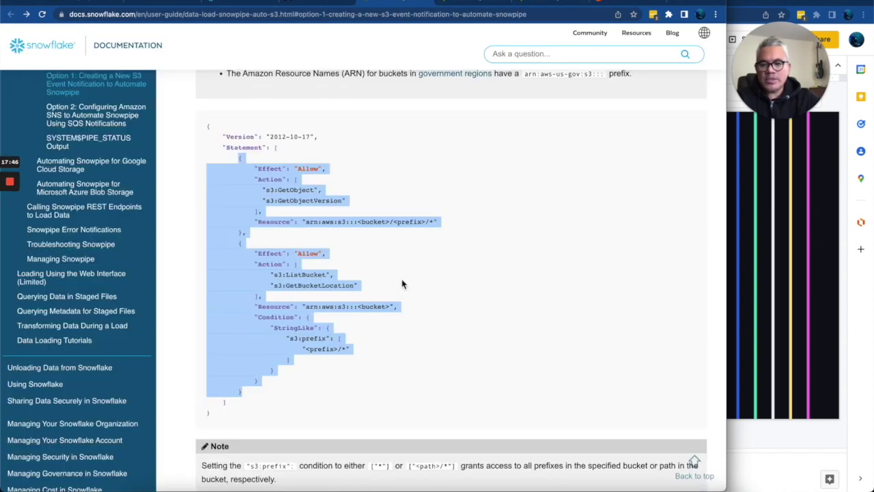
{"action": "scroll", "coordinate": [404, 284], "scroll_direction": "down", "scroll_amount": 3}
{"action": "scroll", "coordinate": [403, 283], "scroll_direction": "down", "scroll_amount": 5}
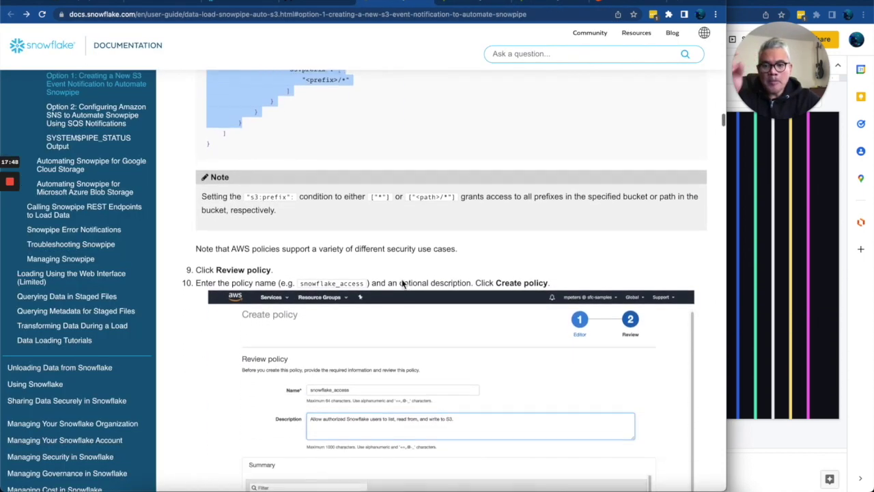
{"action": "scroll", "coordinate": [402, 283], "scroll_direction": "down", "scroll_amount": 1}
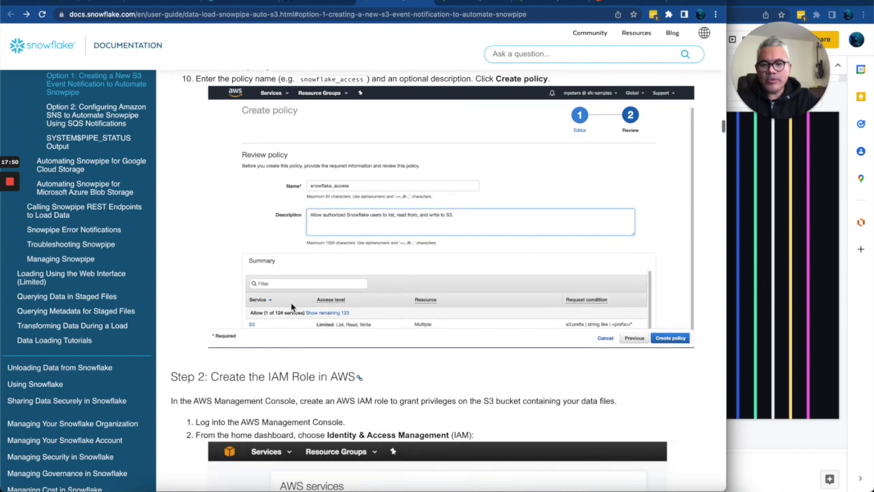
{"action": "scroll", "coordinate": [370, 328], "scroll_direction": "down", "scroll_amount": 2}
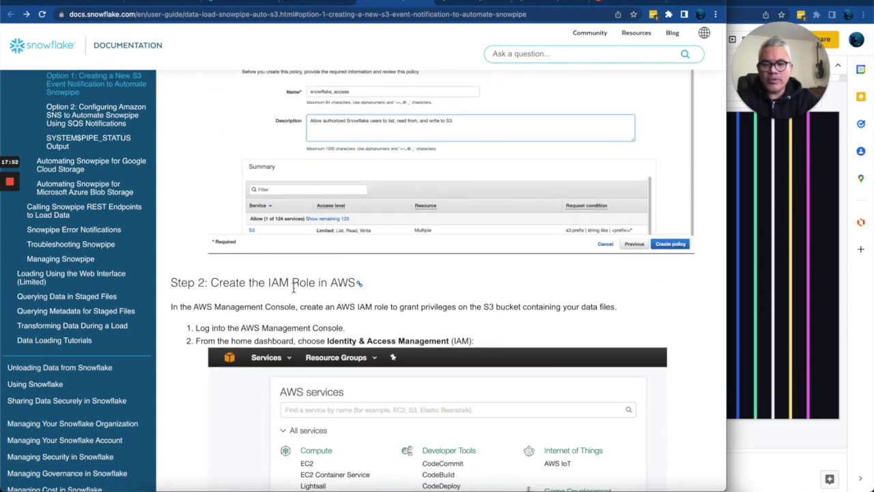
{"action": "scroll", "coordinate": [439, 299], "scroll_direction": "down", "scroll_amount": 10}
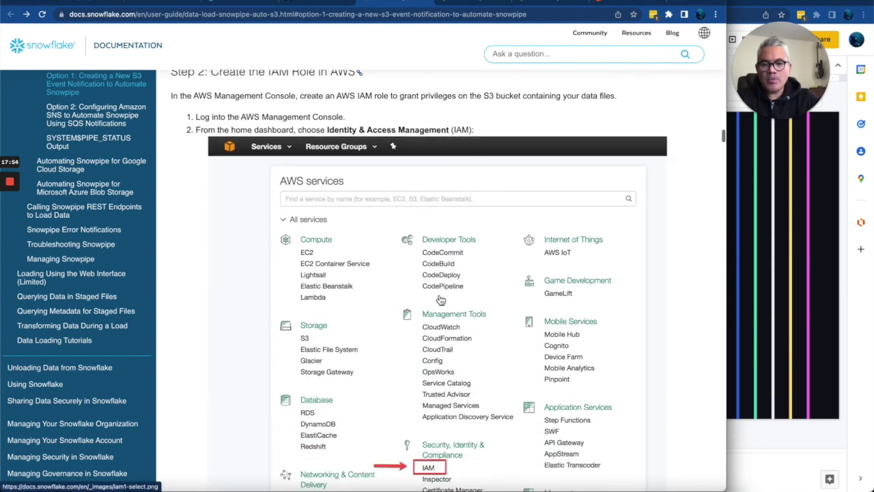
{"action": "scroll", "coordinate": [441, 299], "scroll_direction": "down", "scroll_amount": 5}
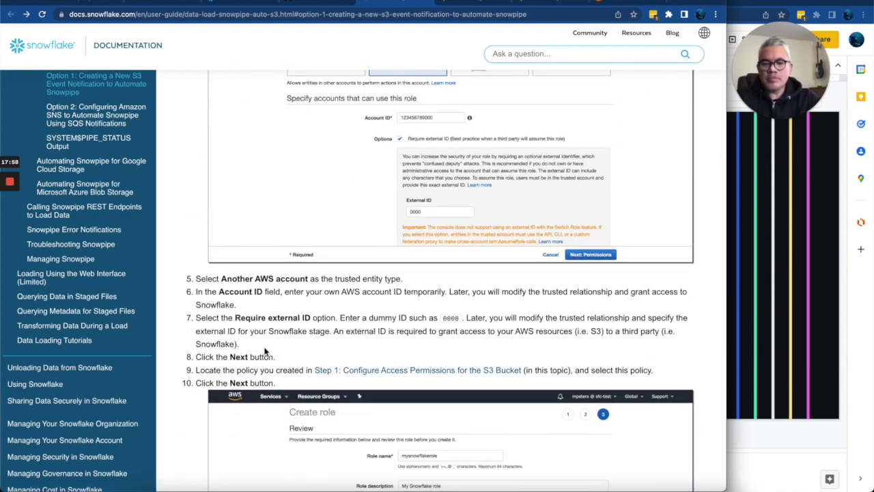
{"action": "scroll", "coordinate": [266, 353], "scroll_direction": "down", "scroll_amount": 2}
{"action": "scroll", "coordinate": [267, 353], "scroll_direction": "down", "scroll_amount": 5}
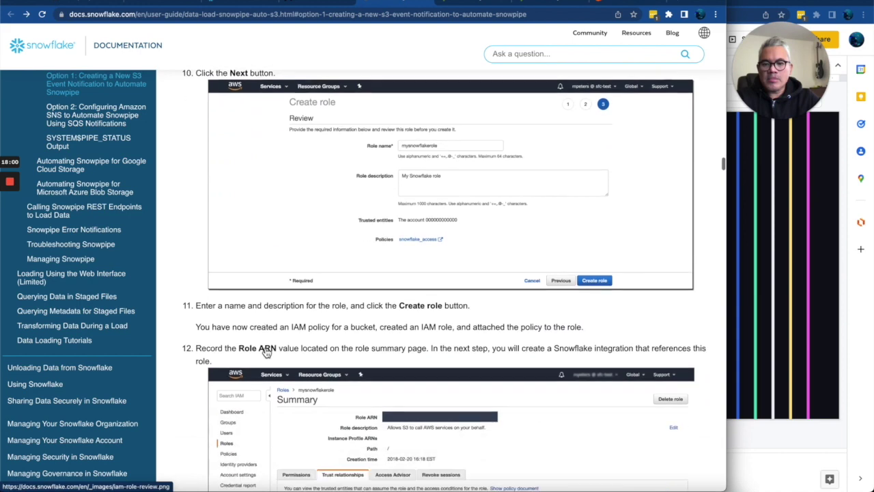
{"action": "scroll", "coordinate": [353, 316], "scroll_direction": "down", "scroll_amount": 4}
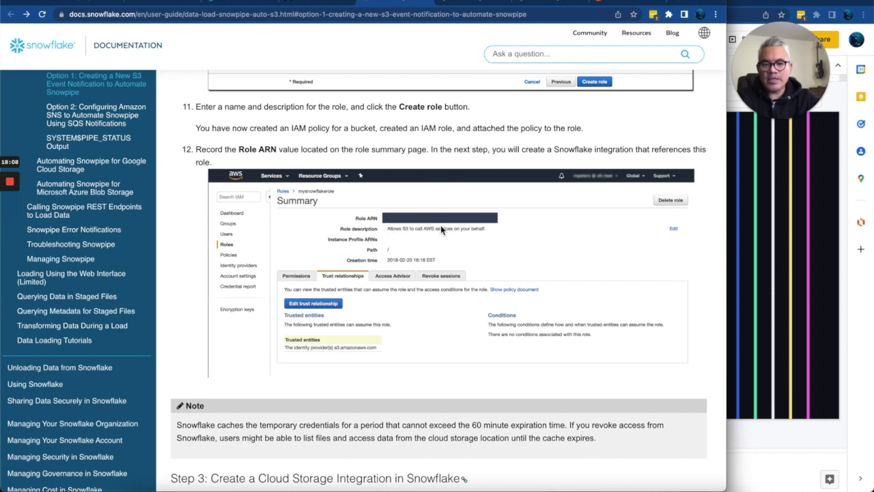
{"action": "scroll", "coordinate": [441, 229], "scroll_direction": "down", "scroll_amount": 1}
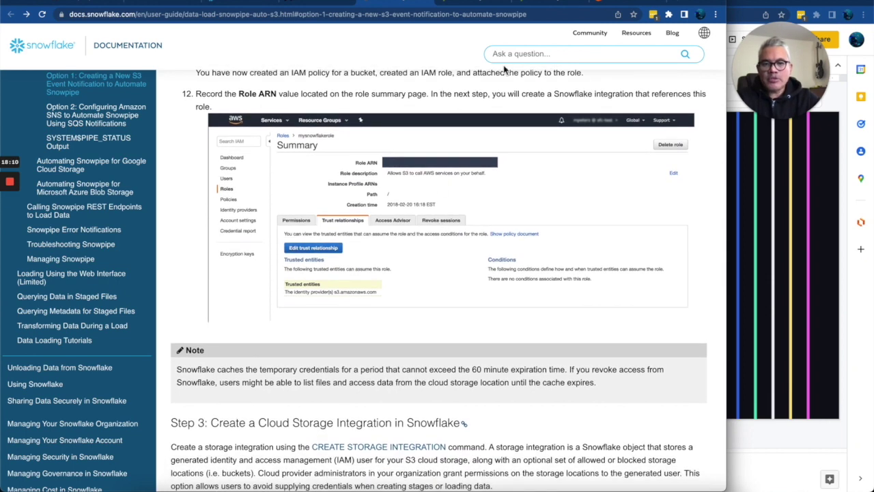
- Return to hubert-s3-snowflake-role in IAM and copy its ARN from the role summary
{"action": "left_click", "coordinate": [482, 4]}
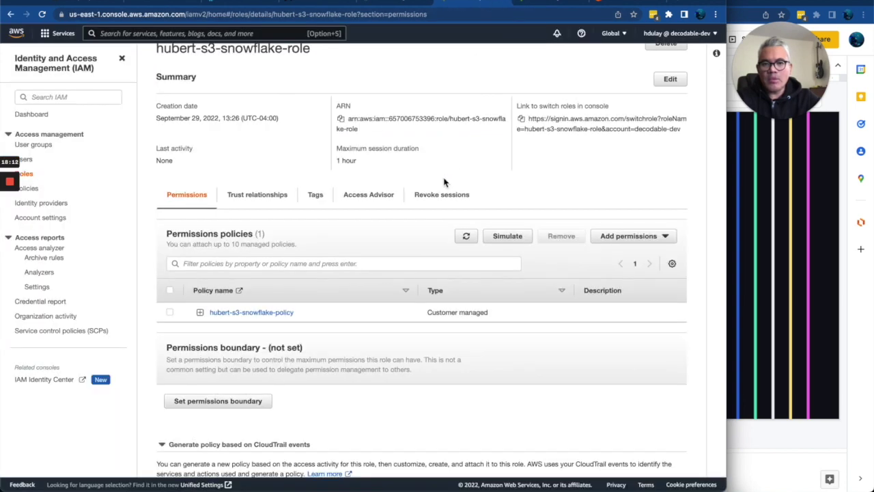
{"action": "scroll", "coordinate": [444, 182], "scroll_direction": "up", "scroll_amount": 1}
{"action": "left_click", "coordinate": [342, 135]}
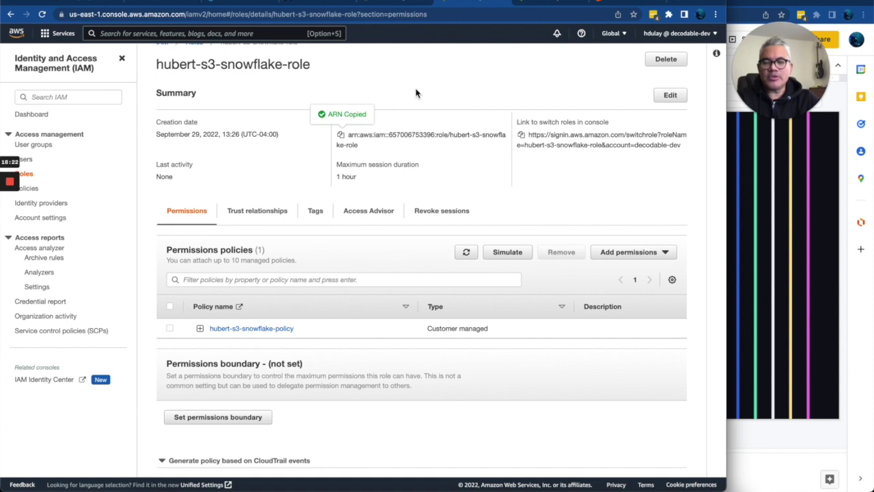
- Replace the placeholder role ARN in the Snowflake worksheet's CREATE STORAGE INTEGRATION decodable_s3_sink statement with the copied IAM role ARN
{"action": "left_click", "coordinate": [237, 4]}
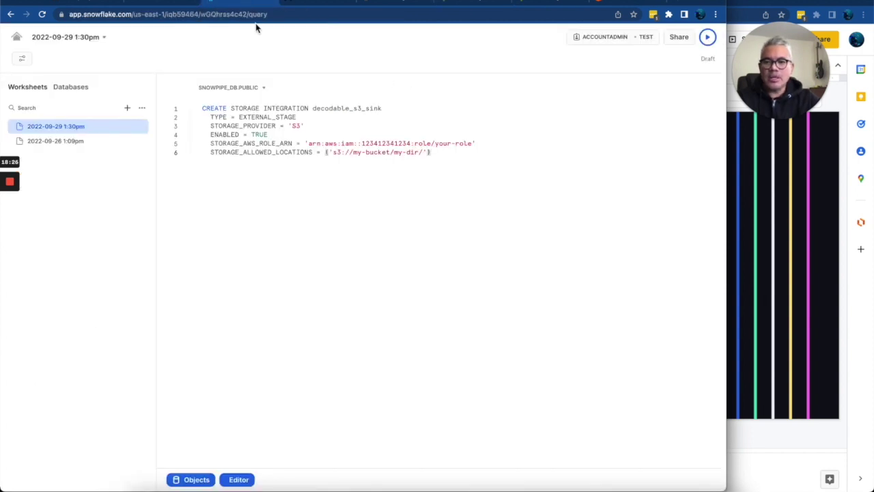
{"action": "left_click_drag", "start_coordinate": [309, 145], "coordinate": [473, 149]}
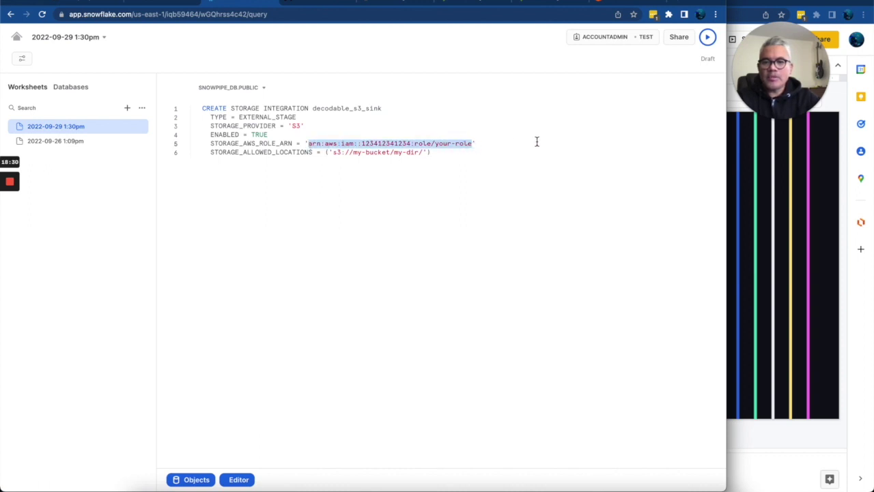
{"action": "key", "text": "super+v"}
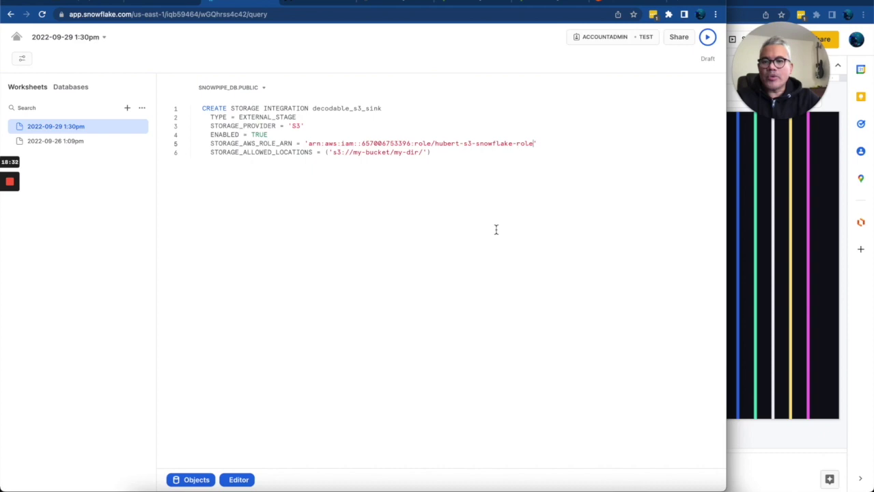
{"action": "key", "text": "Return"}
{"action": "key", "text": "Return"}
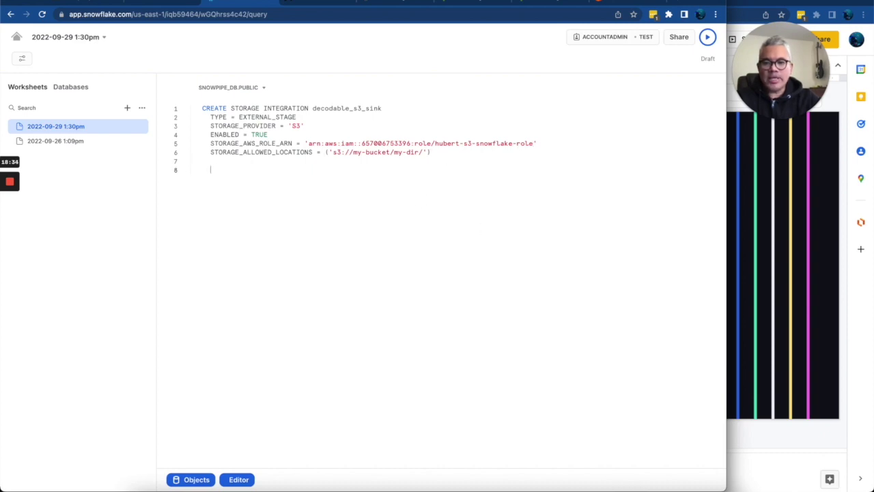
- Copy the CREATE STORAGE INTEGRATION template from the Snowflake documentation and replace the worksheet's entire contents with it
{"action": "left_click", "coordinate": [394, 4]}
{"action": "scroll", "coordinate": [411, 236], "scroll_direction": "down", "scroll_amount": 3}
{"action": "scroll", "coordinate": [410, 236], "scroll_direction": "down", "scroll_amount": 3}
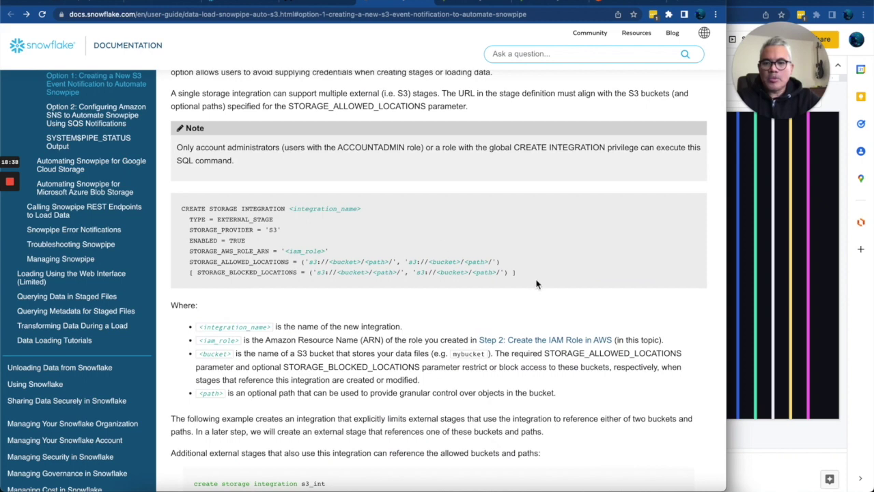
{"action": "left_click_drag", "start_coordinate": [536, 285], "coordinate": [166, 215]}
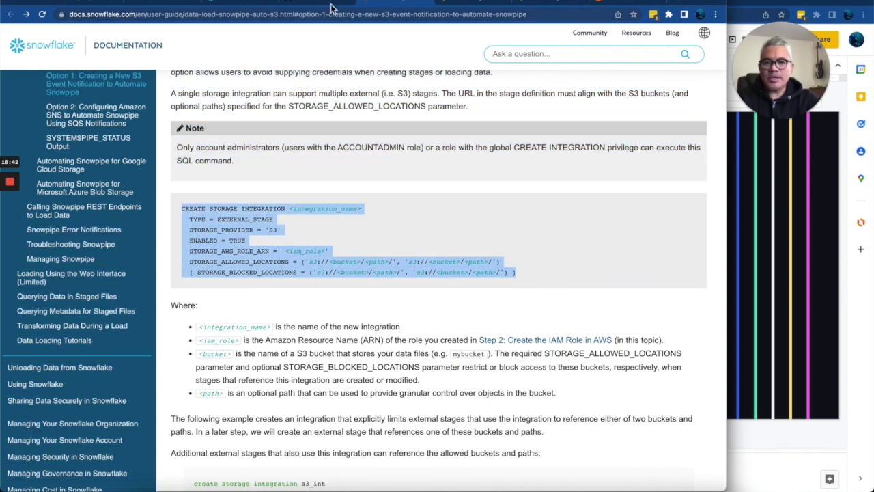
{"action": "left_click", "coordinate": [230, 4]}
{"action": "key", "text": "super+a"}
{"action": "key", "text": "super+v"}
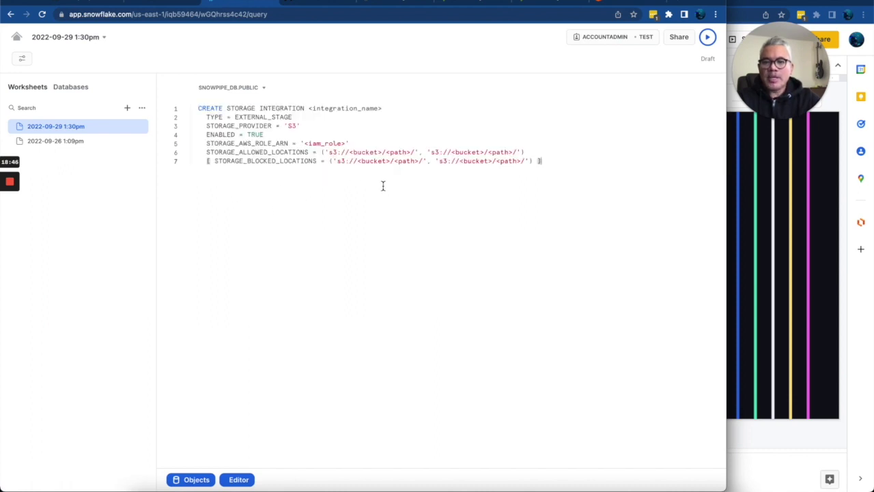
- Replace the <iam_role> placeholder in STORAGE_AWS_ROLE_ARN with the ARN of hubert-s3-snowflake-role copied from IAM
{"action": "left_click_drag", "start_coordinate": [304, 144], "coordinate": [347, 144]}
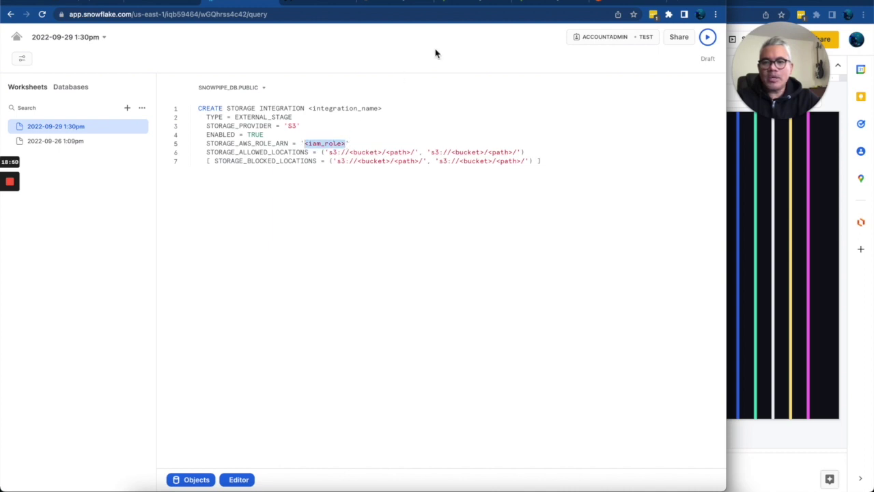
{"action": "left_click", "coordinate": [473, 8]}
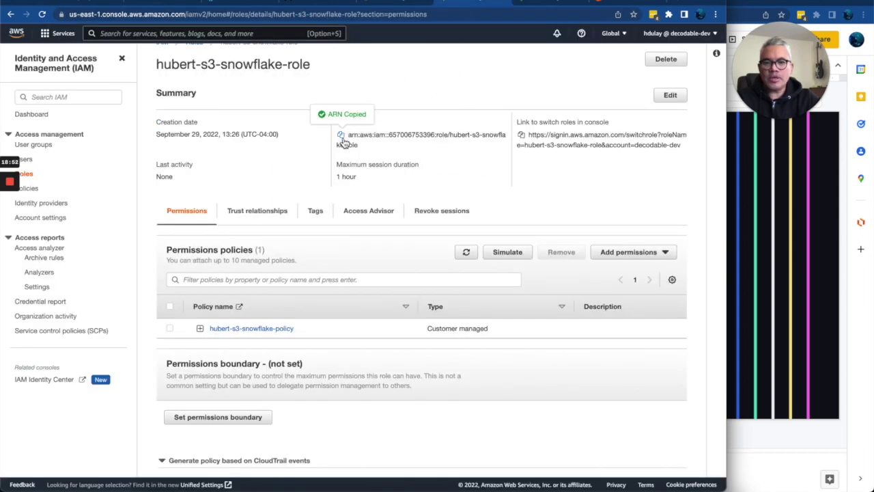
{"action": "left_click", "coordinate": [244, 6]}
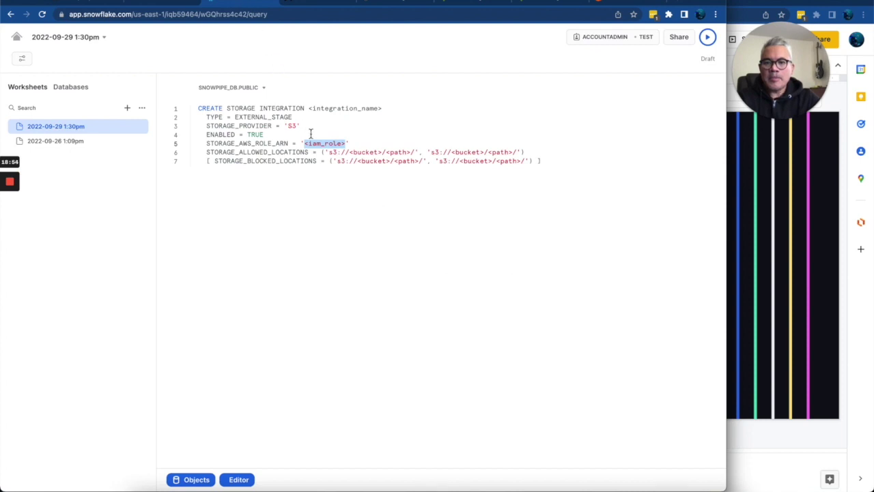
{"action": "key", "text": "super+v"}
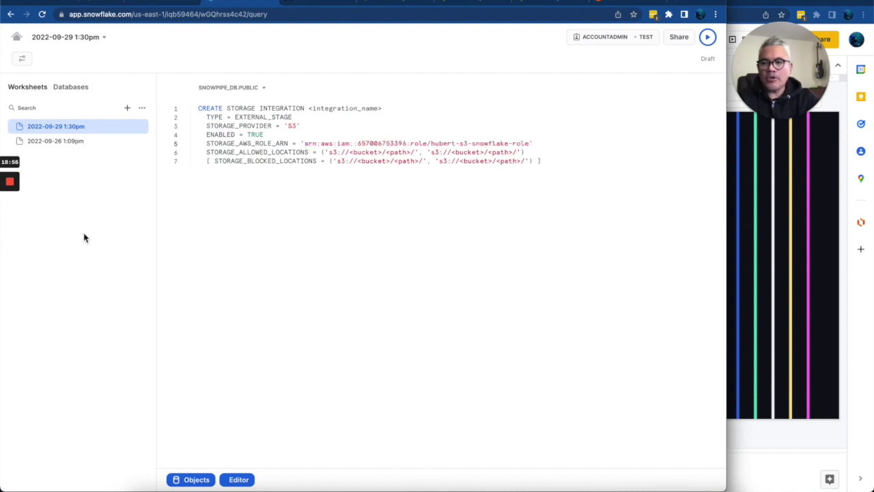
{"action": "left_click", "coordinate": [19, 40]}
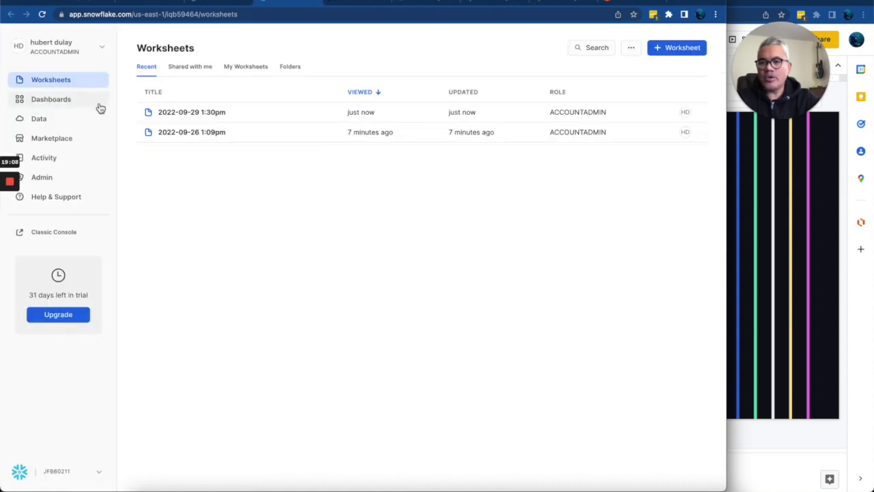
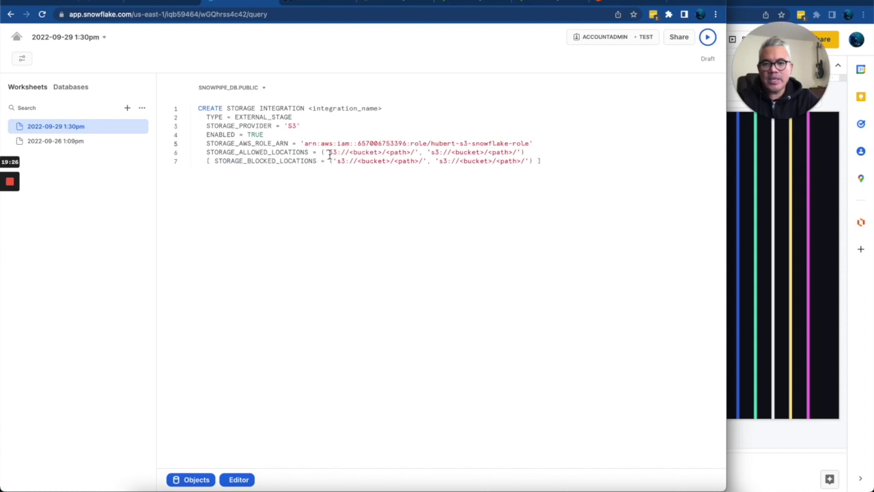
- Set STORAGE_ALLOWED_LOCATIONS to the single path 's3://hubert-snowflake/clickstream/', removing the second location placeholder
{"action": "left_click", "coordinate": [329, 152]}
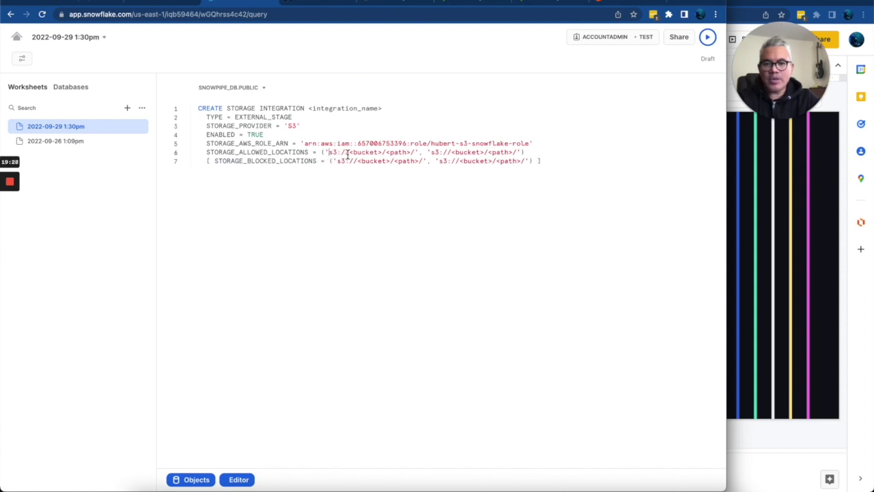
{"action": "left_click_drag", "start_coordinate": [349, 153], "coordinate": [383, 153]}
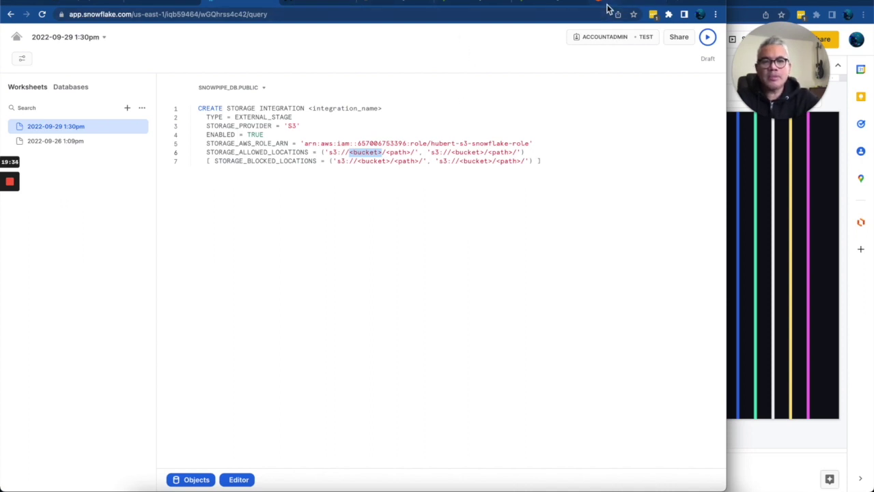
{"action": "type", "text": "hubert-sno"}
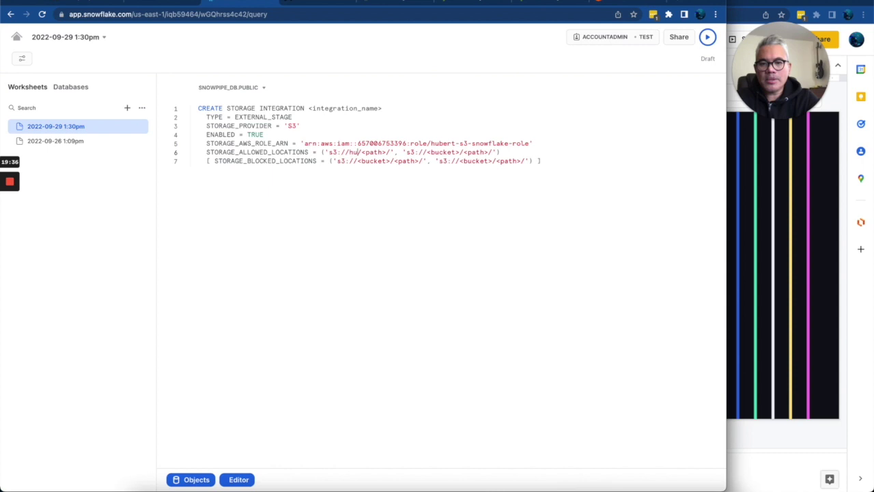
{"action": "type", "text": "wflake/"}
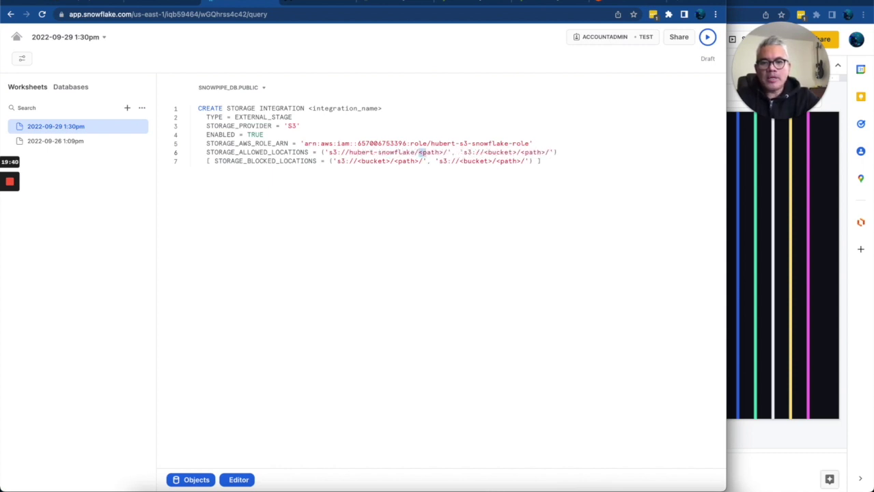
{"action": "left_click_drag", "start_coordinate": [419, 153], "coordinate": [441, 152]}
{"action": "type", "text": "clickst"}
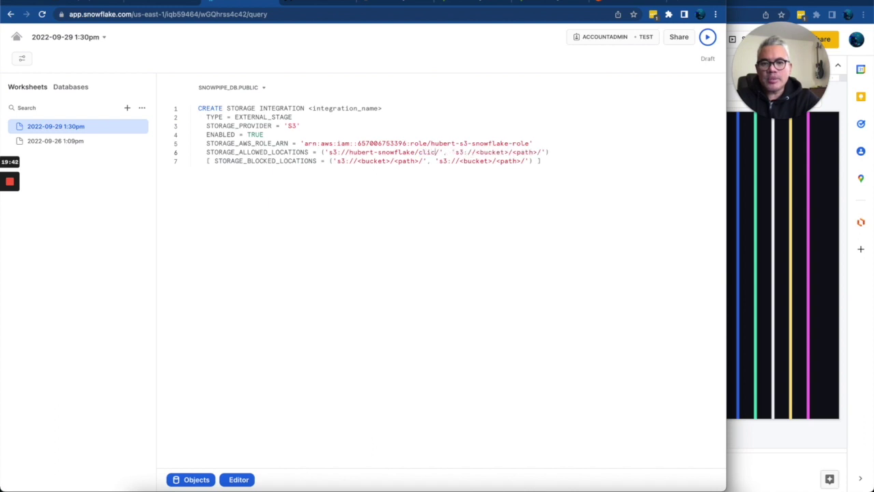
{"action": "type", "text": "ream"}
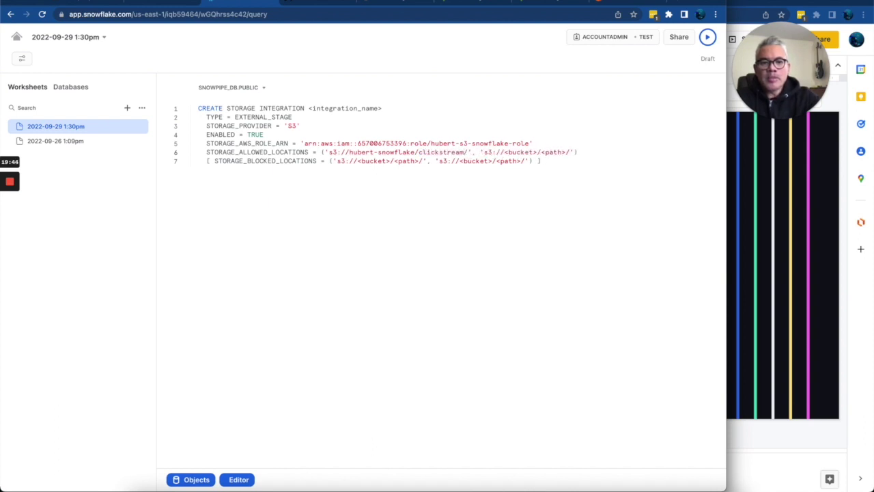
{"action": "key", "text": "shift+super+Right"}
{"action": "key", "text": "shift+Left"}
{"action": "key", "text": "BackSpace"}
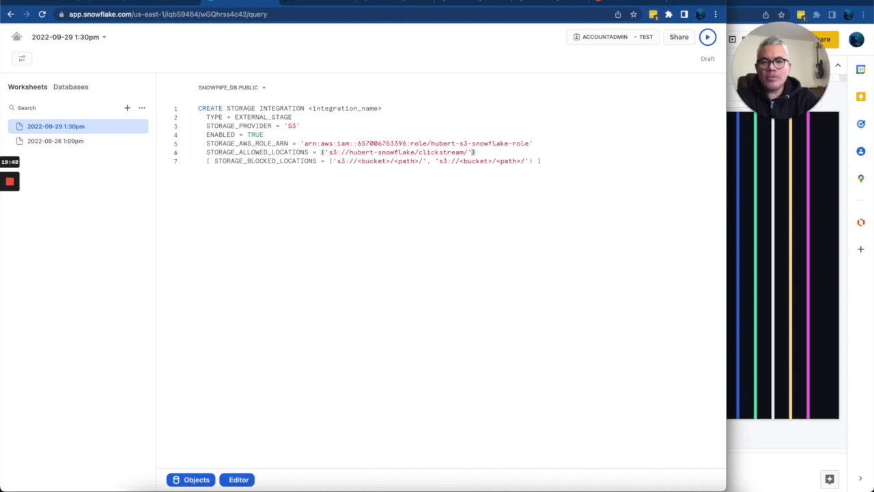
- Delete the optional STORAGE_BLOCKED_LOCATIONS clause and name the integration decodable_clickstream_int
{"action": "key", "text": "shift+Down"}
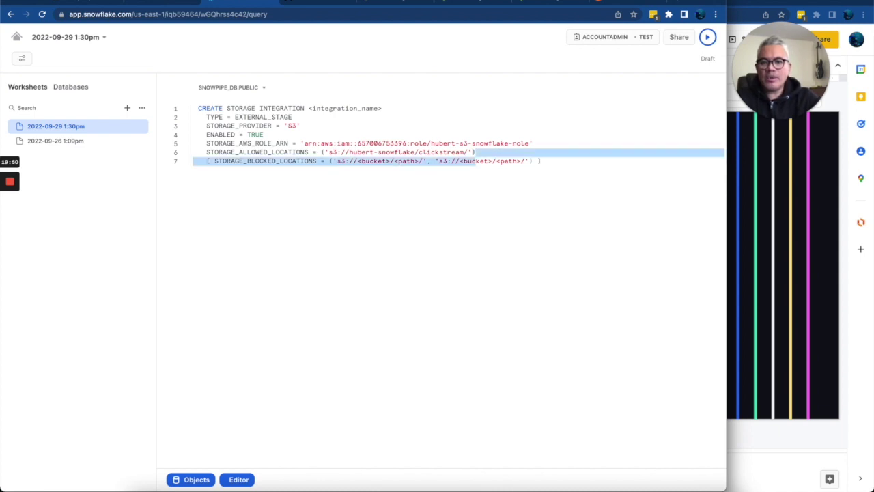
{"action": "key", "text": "shift+super+Right"}
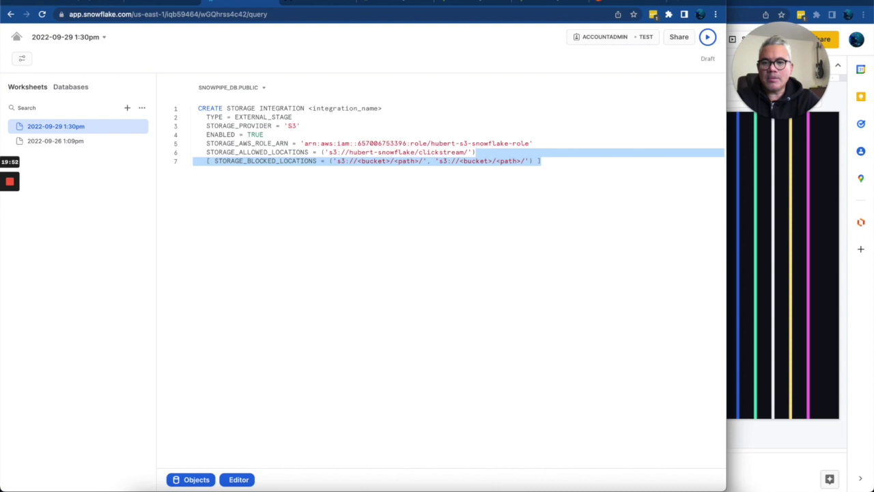
{"action": "key", "text": "BackSpace"}
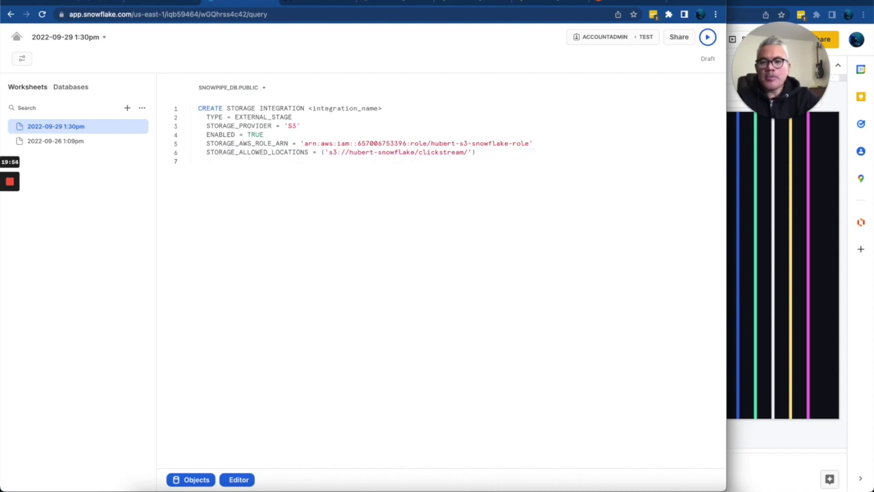
{"action": "left_click_drag", "start_coordinate": [383, 109], "coordinate": [309, 109]}
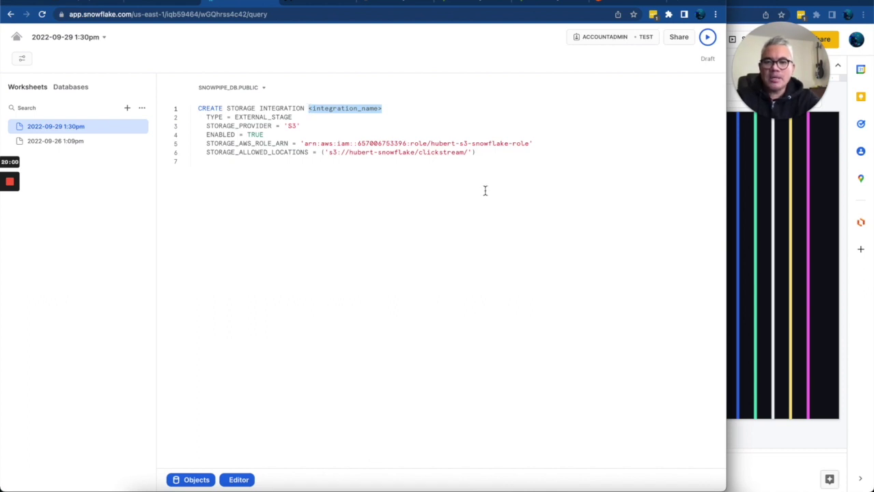
{"action": "type", "text": "decodabl"}
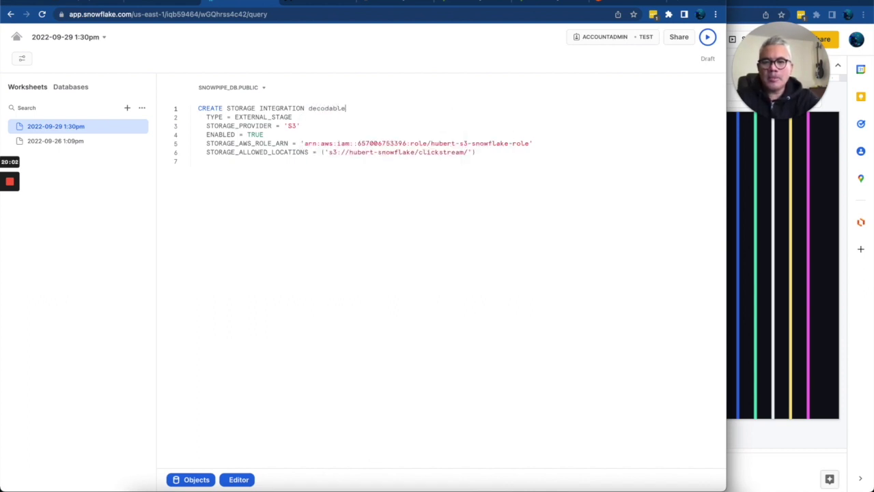
{"action": "type", "text": "e_clickstream_int"}
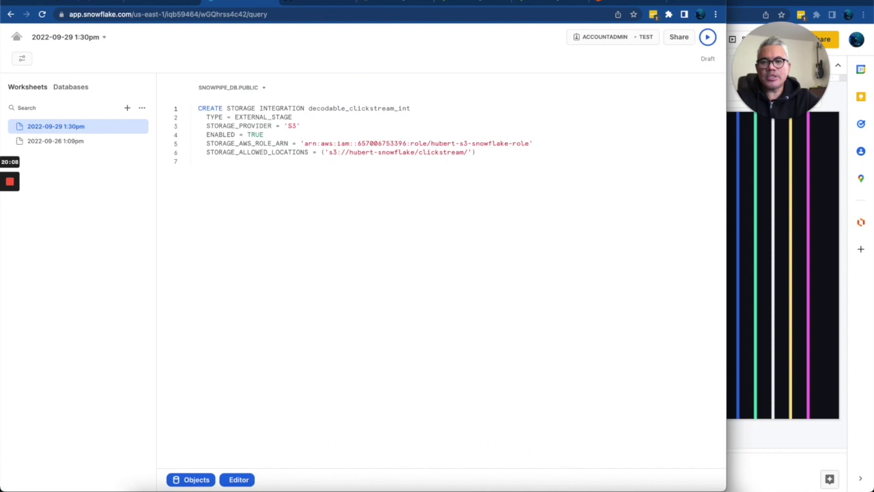
- Select the whole CREATE STORAGE INTEGRATION statement and run it
{"action": "key", "text": "shift+Down"}
{"action": "key", "text": "shift+Down"}
{"action": "key", "text": "shift+Down"}
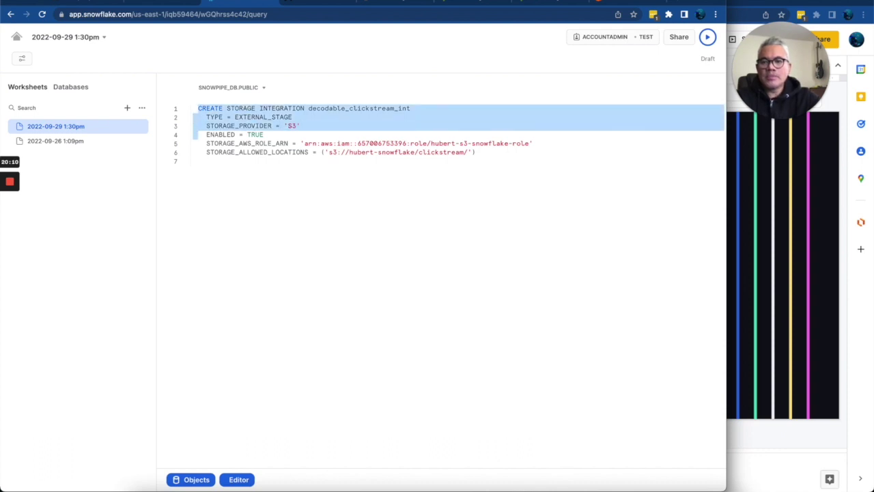
{"action": "key", "text": "shift+Down"}
{"action": "key", "text": "shift+Down"}
{"action": "key", "text": "shift+Down"}
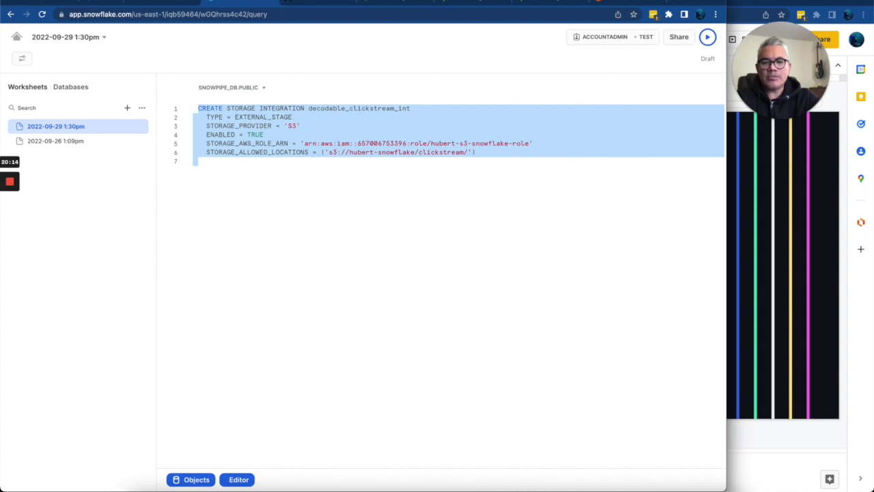
{"action": "left_click", "coordinate": [709, 37]}
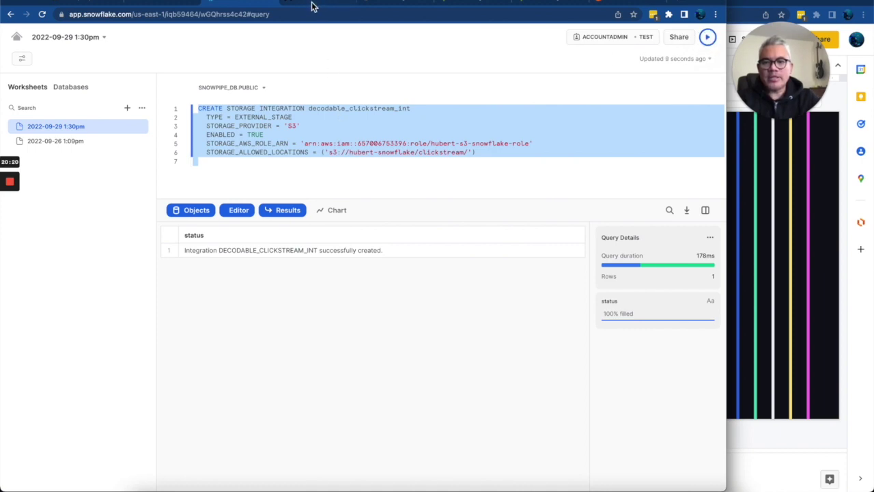
- Copy the DESC INTEGRATION command from Step 4 of the Snowflake documentation and review its example output
{"action": "left_click", "coordinate": [386, 2]}
{"action": "scroll", "coordinate": [340, 252], "scroll_direction": "down", "scroll_amount": 4}
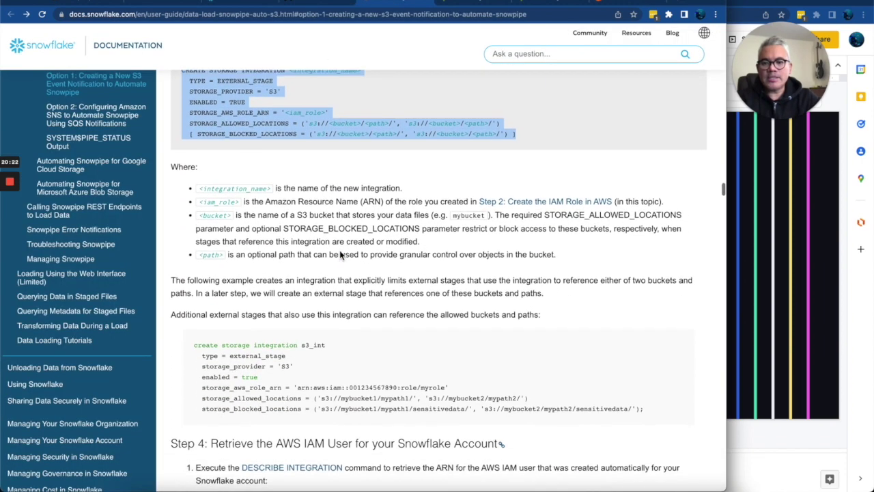
{"action": "scroll", "coordinate": [340, 253], "scroll_direction": "up", "scroll_amount": 1}
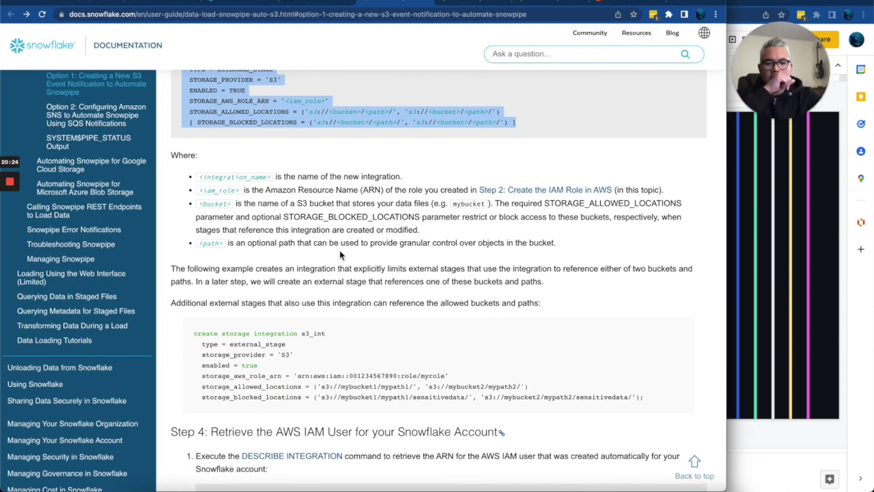
{"action": "scroll", "coordinate": [339, 250], "scroll_direction": "down", "scroll_amount": 4}
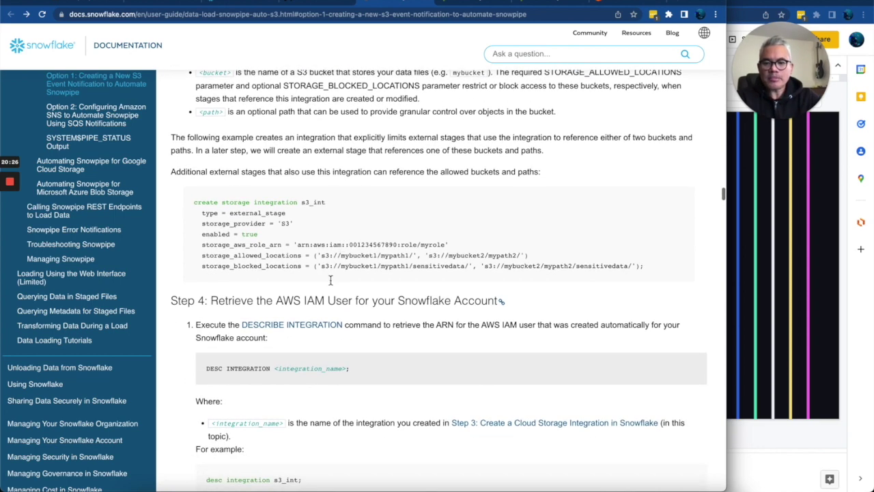
{"action": "left_click_drag", "start_coordinate": [270, 368], "coordinate": [209, 367]}
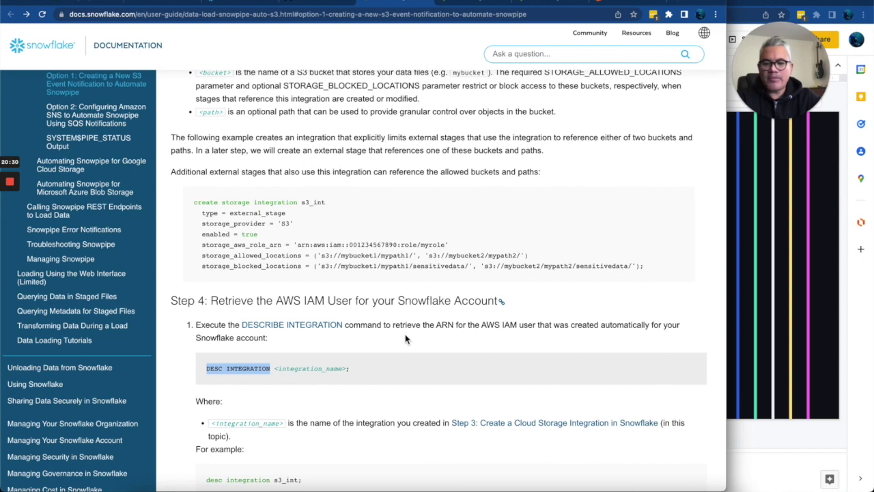
{"action": "scroll", "coordinate": [405, 338], "scroll_direction": "down", "scroll_amount": 3}
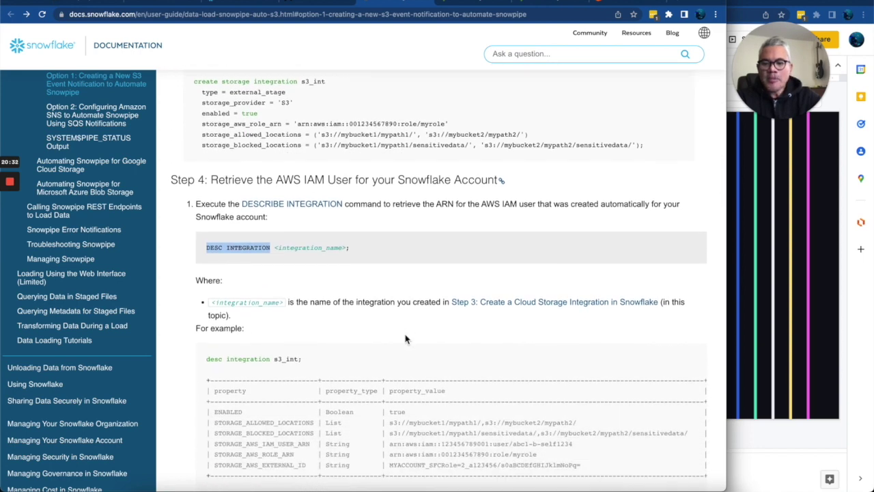
{"action": "scroll", "coordinate": [405, 338], "scroll_direction": "down", "scroll_amount": 1}
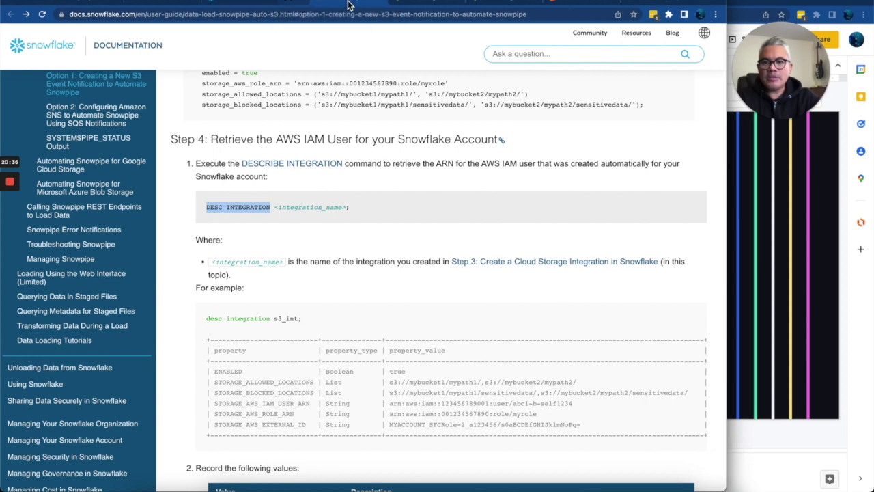
- Add DESC INTEGRATION decodable_clickstream_int below the CREATE statement in the Snowflake worksheet and run only that line
{"action": "left_click", "coordinate": [244, 4]}
{"action": "left_click", "coordinate": [309, 175]}
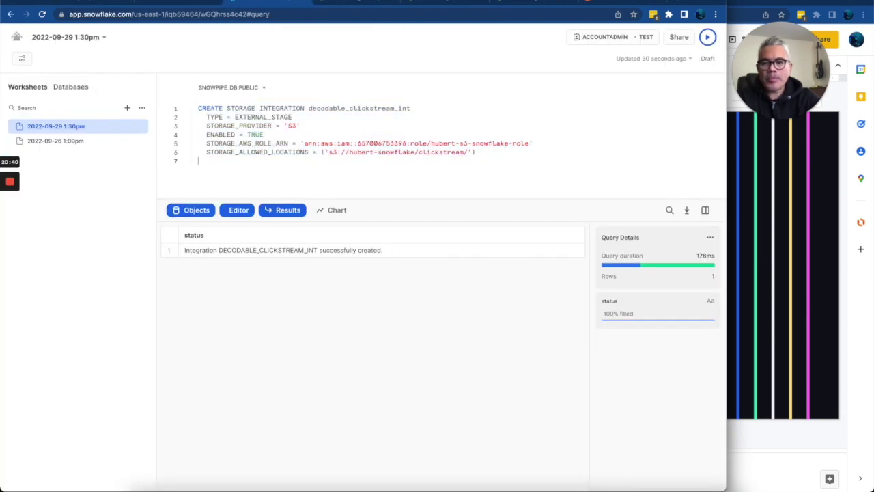
{"action": "type", "text": "DESC INTEGRATION"}
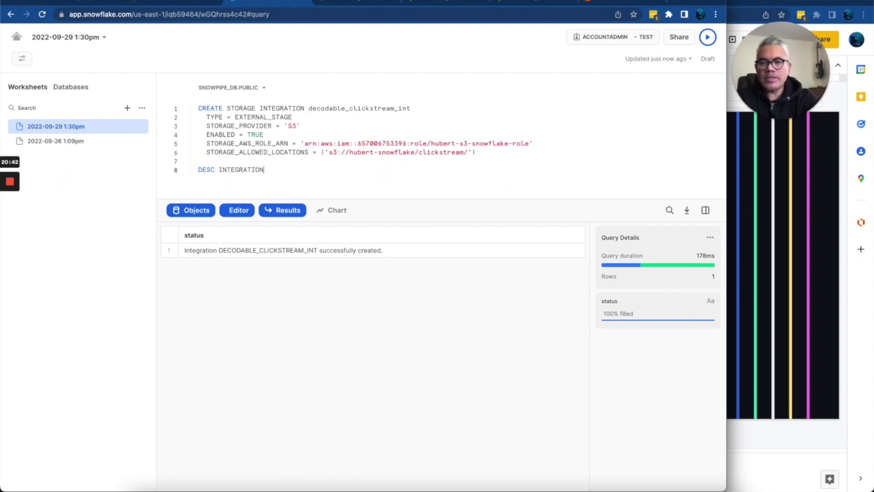
{"action": "double_click", "coordinate": [393, 109]}
{"action": "key", "text": "ctrl+c"}
{"action": "left_click", "coordinate": [307, 170]}
{"action": "key", "text": "ctrl+v"}
{"action": "triple_click", "coordinate": [307, 170]}
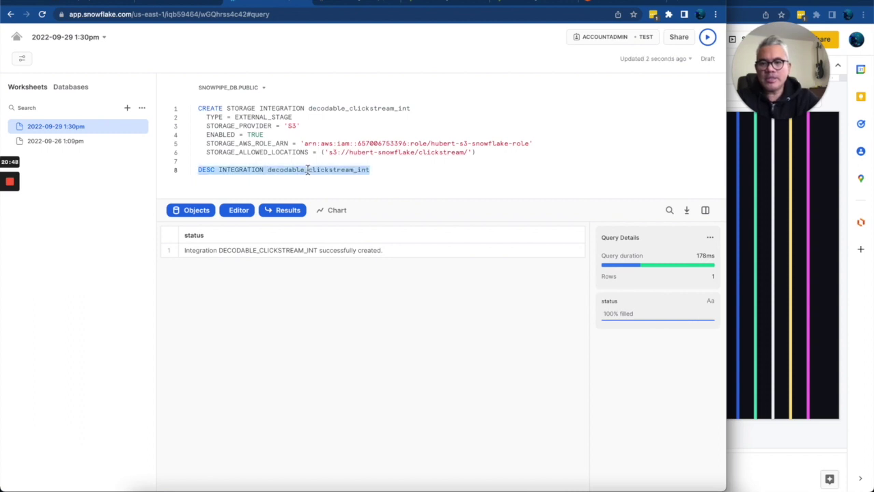
{"action": "left_click", "coordinate": [708, 37]}
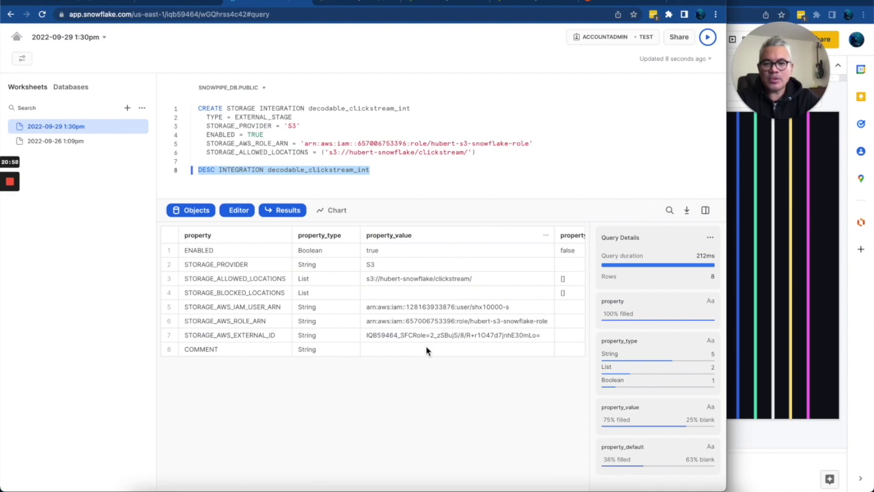
- Check in Step 4 of the Snowflake documentation which integration values to record and where they appear in the example output
{"action": "key", "text": "super+Tab"}
{"action": "key", "text": "super+Tab"}
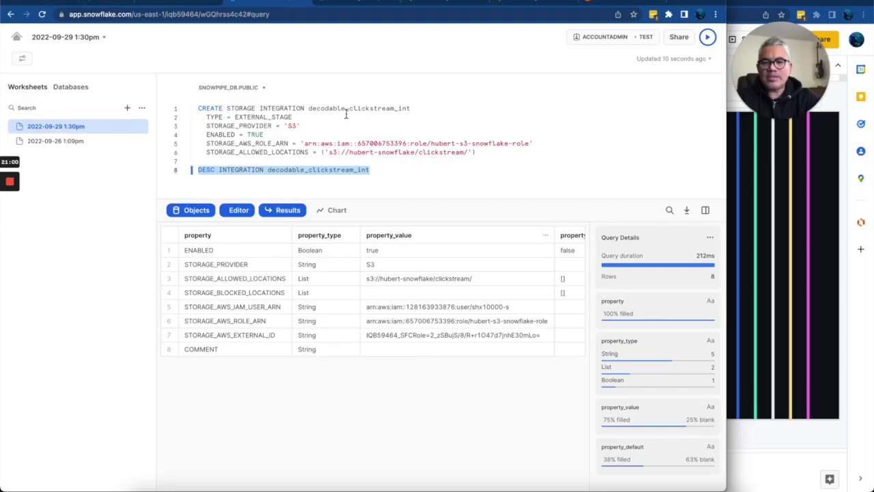
{"action": "left_click", "coordinate": [337, 4]}
{"action": "scroll", "coordinate": [340, 312], "scroll_direction": "down", "scroll_amount": 5}
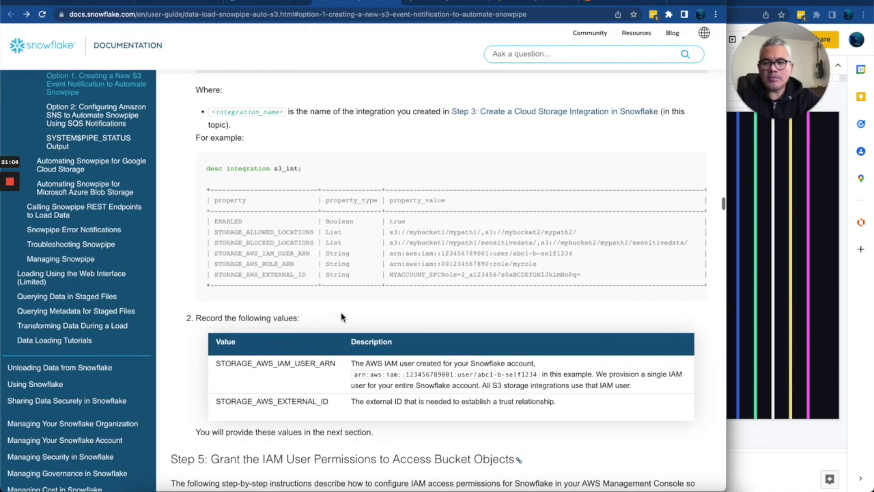
{"action": "scroll", "coordinate": [341, 312], "scroll_direction": "down", "scroll_amount": 2}
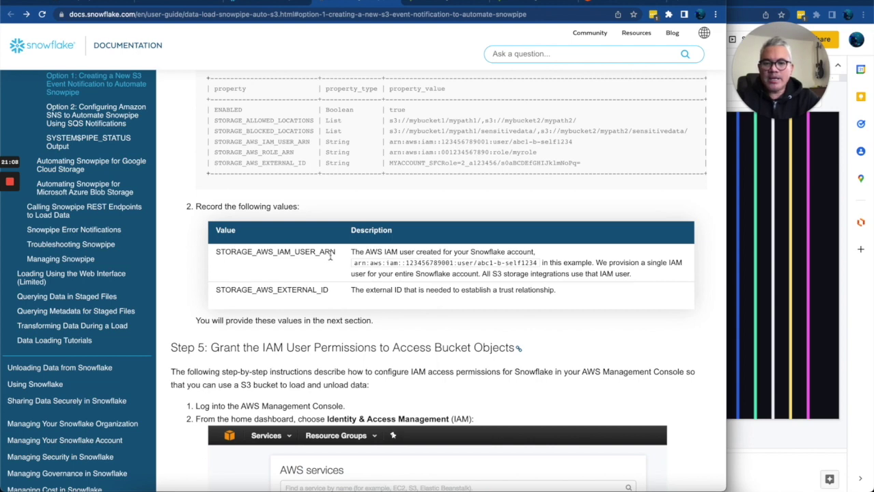
{"action": "double_click", "coordinate": [306, 257]}
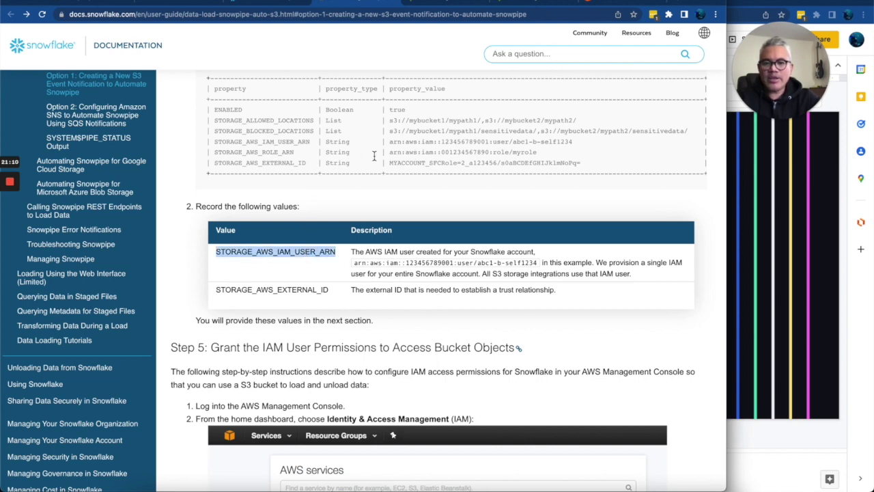
{"action": "left_click_drag", "start_coordinate": [390, 143], "coordinate": [577, 142]}
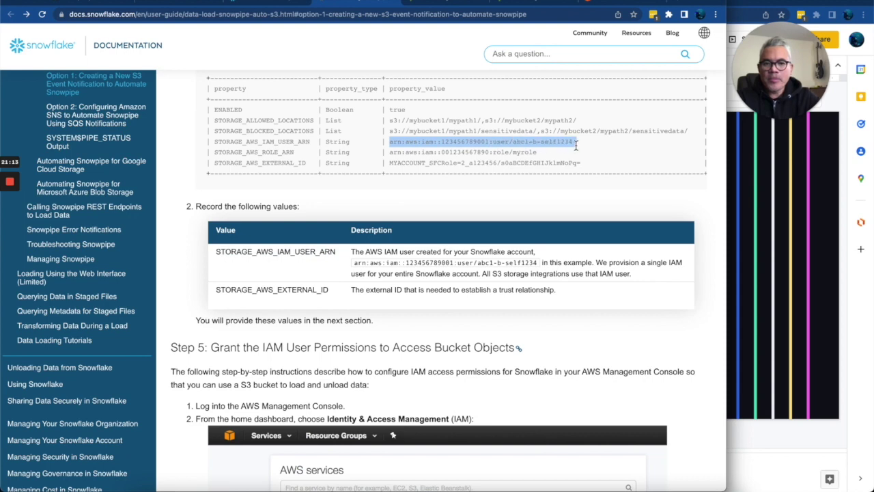
{"action": "double_click", "coordinate": [283, 297]}
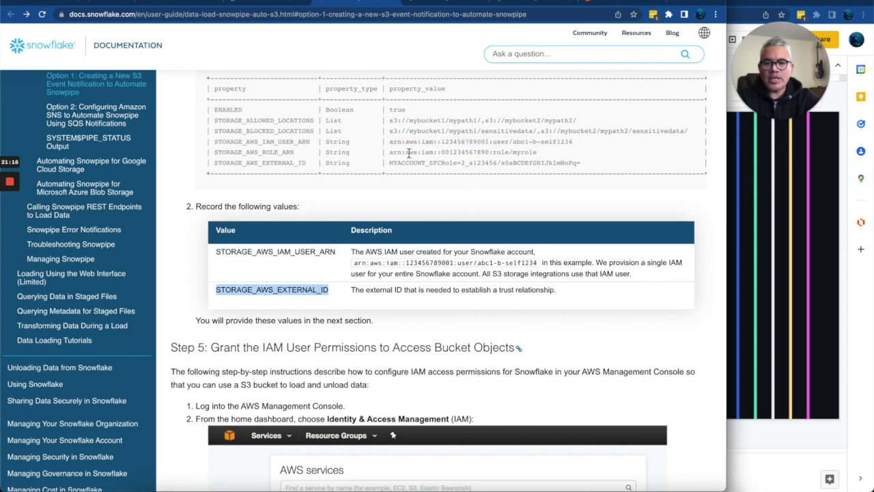
{"action": "left_click_drag", "start_coordinate": [391, 167], "coordinate": [585, 166]}
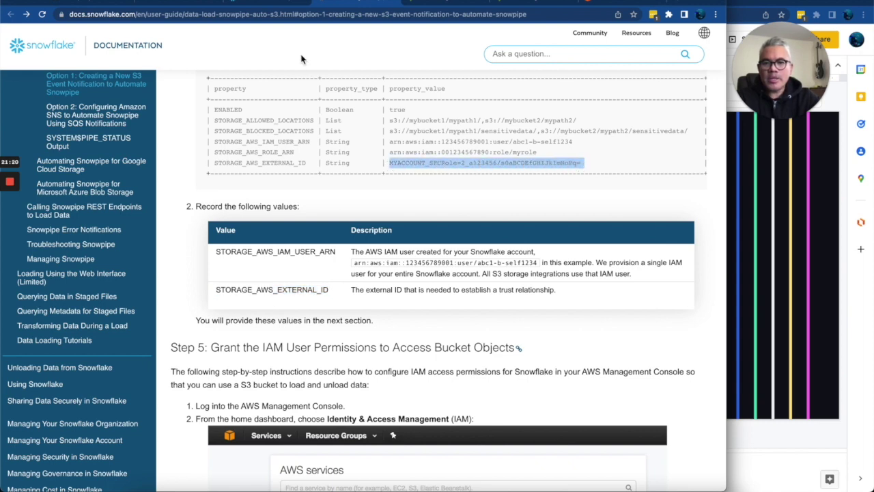
- Read the Step 5 documentation on granting the IAM user bucket access, including its policy document for the IAM role
{"action": "scroll", "coordinate": [362, 254], "scroll_direction": "down", "scroll_amount": 1}
{"action": "scroll", "coordinate": [362, 255], "scroll_direction": "down", "scroll_amount": 5}
{"action": "scroll", "coordinate": [364, 258], "scroll_direction": "down", "scroll_amount": 1}
{"action": "scroll", "coordinate": [365, 258], "scroll_direction": "down", "scroll_amount": 3}
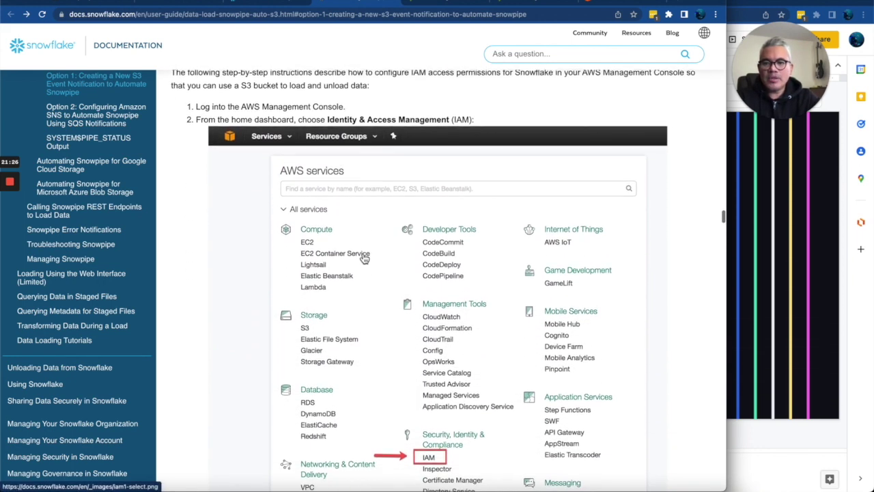
{"action": "scroll", "coordinate": [365, 259], "scroll_direction": "up", "scroll_amount": 3}
{"action": "scroll", "coordinate": [363, 257], "scroll_direction": "down", "scroll_amount": 8}
{"action": "scroll", "coordinate": [363, 258], "scroll_direction": "down", "scroll_amount": 3}
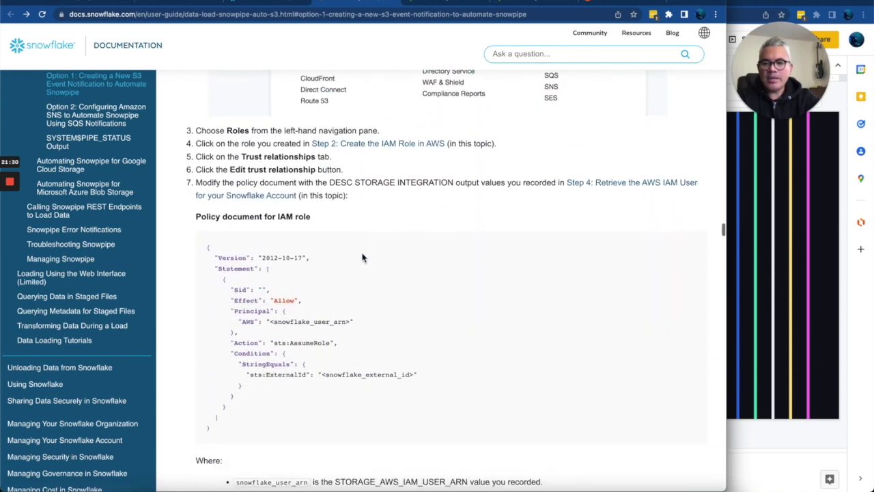
{"action": "scroll", "coordinate": [363, 257], "scroll_direction": "up", "scroll_amount": 1}
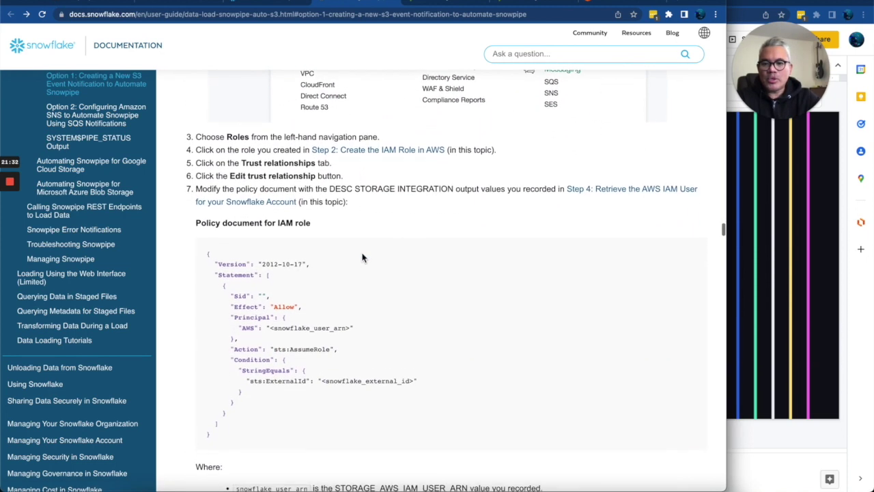
{"action": "scroll", "coordinate": [362, 258], "scroll_direction": "down", "scroll_amount": 2}
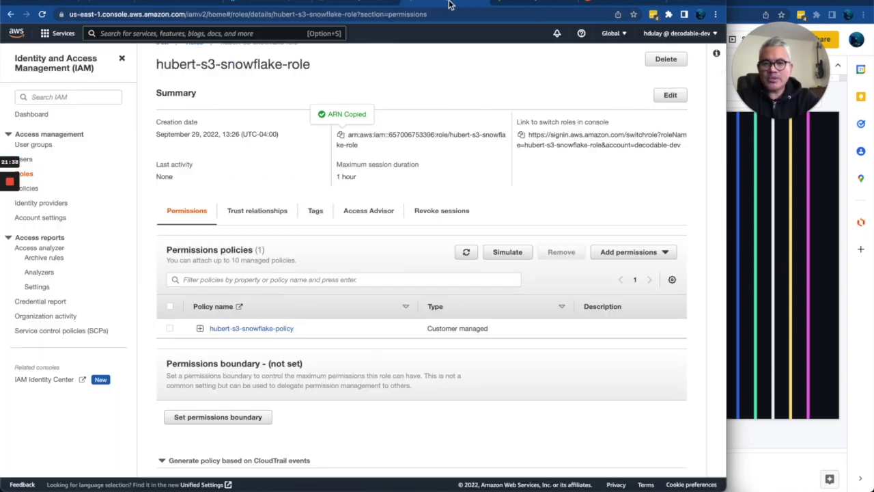
- Switch to the AWS IAM console and show the trust relationships of hubert-s3-snowflake-role
{"action": "left_click", "coordinate": [452, 5]}
{"action": "scroll", "coordinate": [379, 229], "scroll_direction": "down", "scroll_amount": 3}
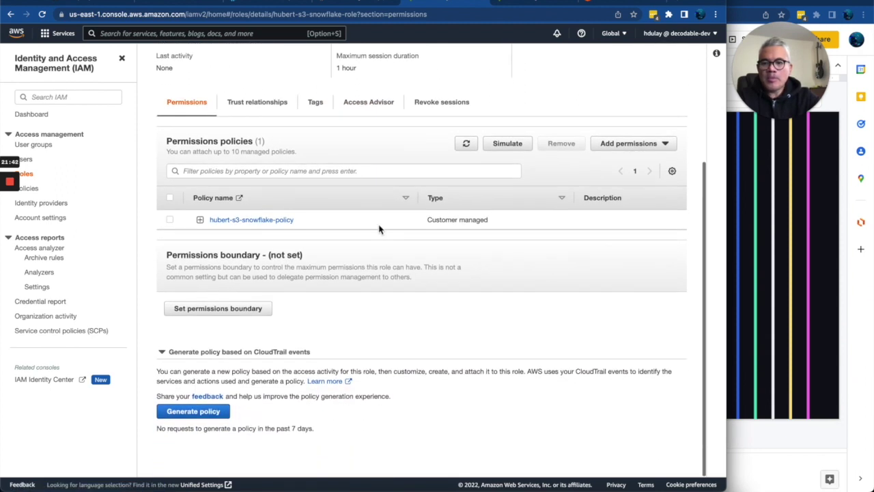
{"action": "scroll", "coordinate": [379, 230], "scroll_direction": "up", "scroll_amount": 3}
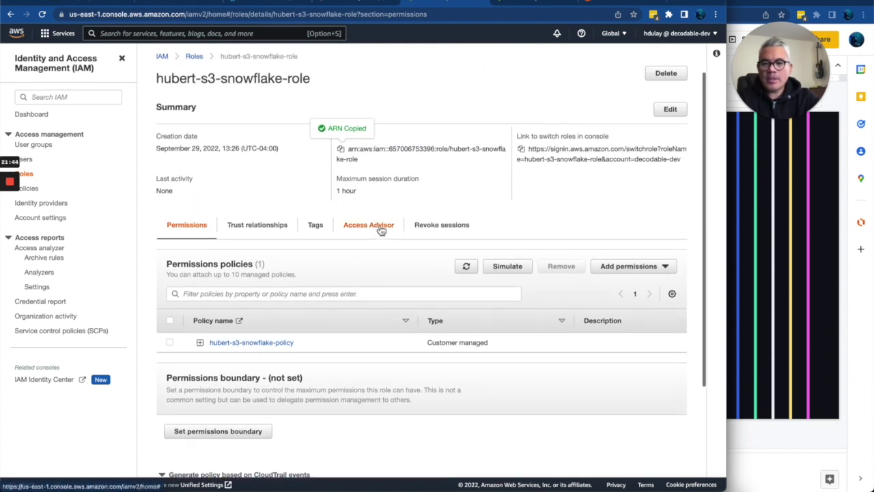
{"action": "left_click", "coordinate": [259, 228]}
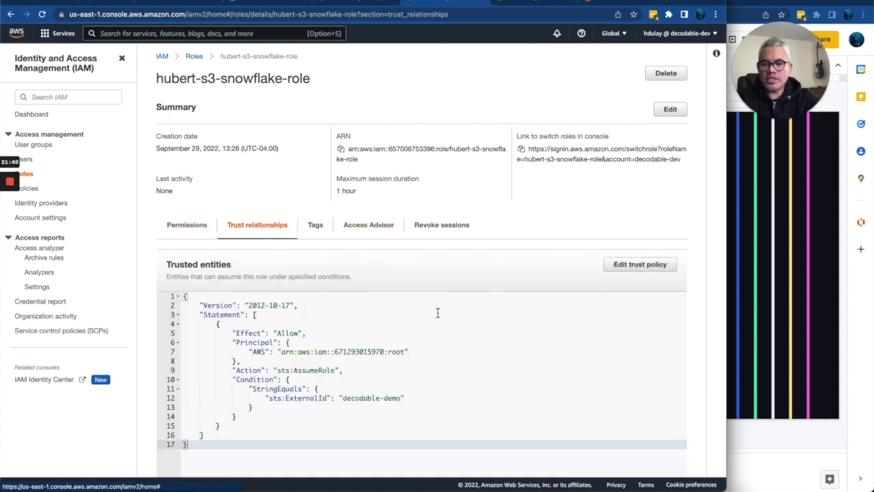
{"action": "scroll", "coordinate": [437, 312], "scroll_direction": "down", "scroll_amount": 2}
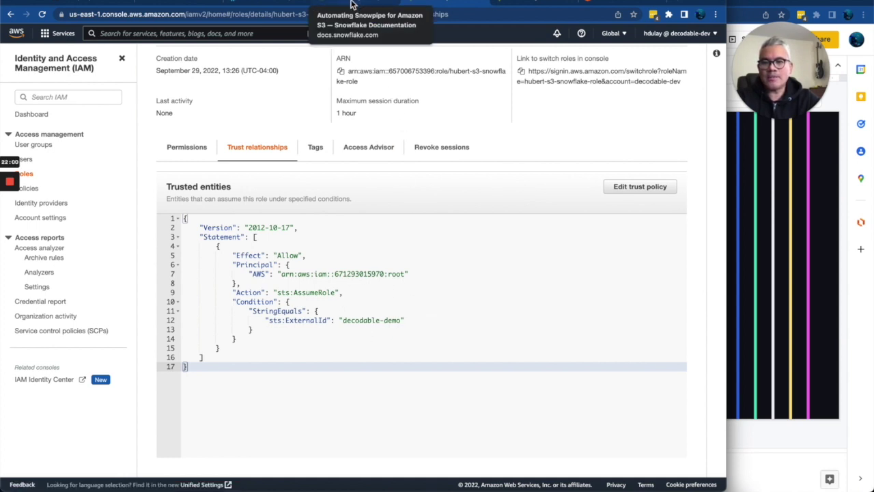
- Copy the statement block inside the Statement array of the Step 5 policy document in the Snowflake documentation
{"action": "left_click", "coordinate": [352, 7]}
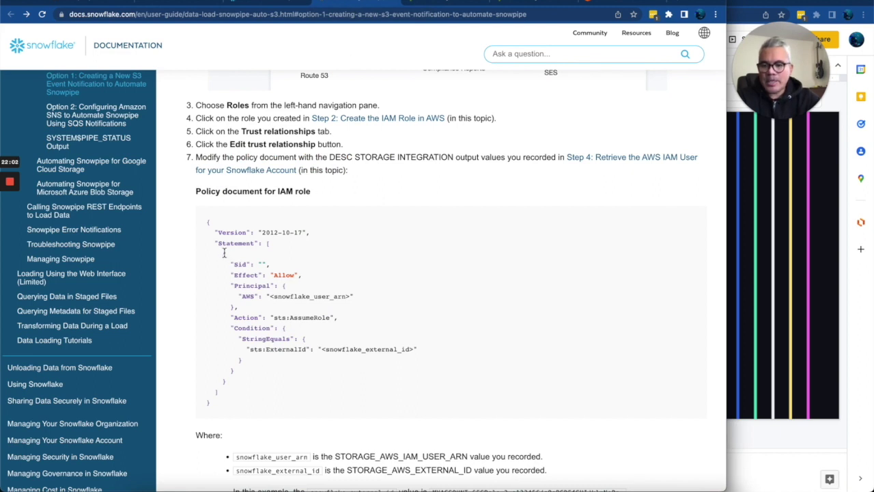
{"action": "left_click_drag", "start_coordinate": [223, 257], "coordinate": [237, 382]}
{"action": "key", "text": "super+c"}
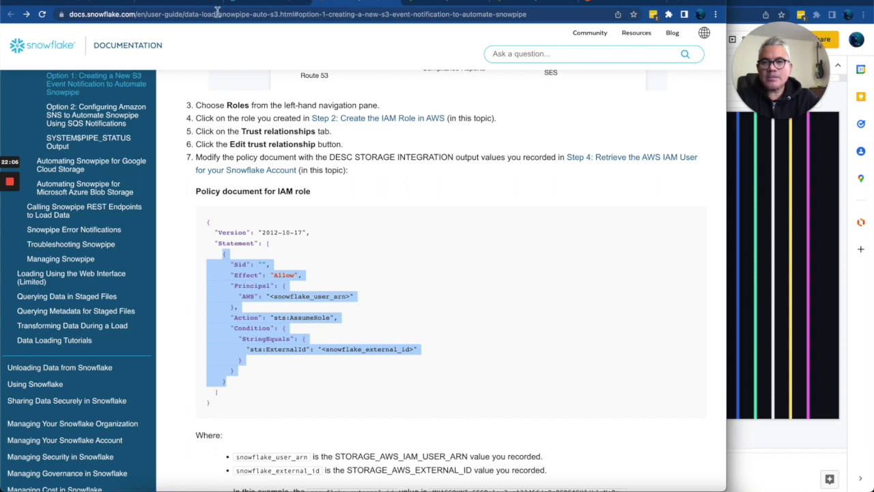
{"action": "left_click", "coordinate": [246, 4]}
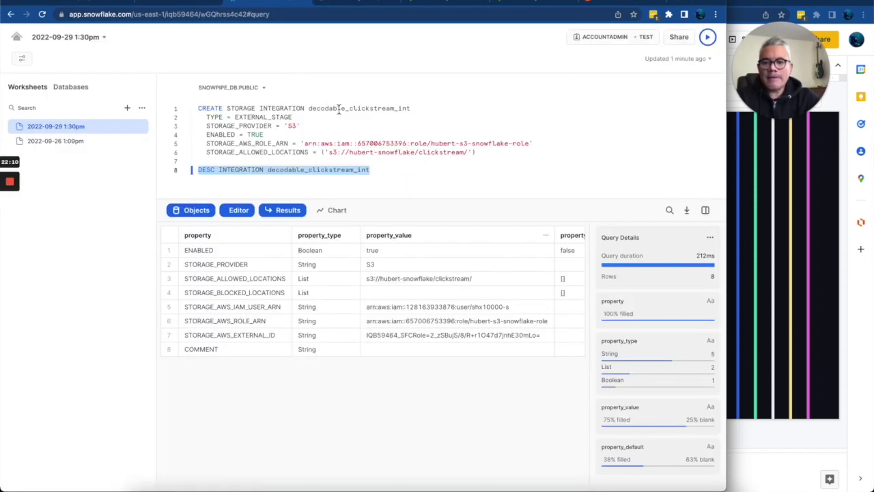
- Open the trust policy of hubert-s3-snowflake-role for editing and paste the copied statement after the existing one, separated by a comma
{"action": "left_click", "coordinate": [431, 6]}
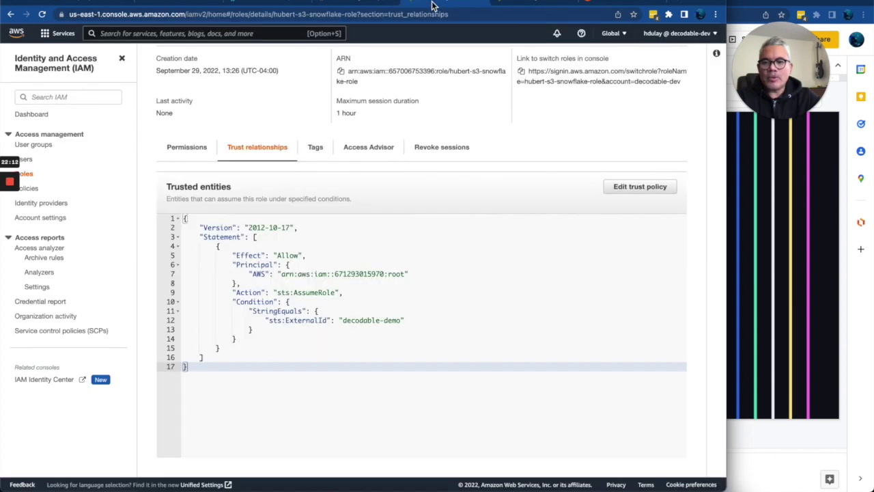
{"action": "left_click", "coordinate": [227, 347]}
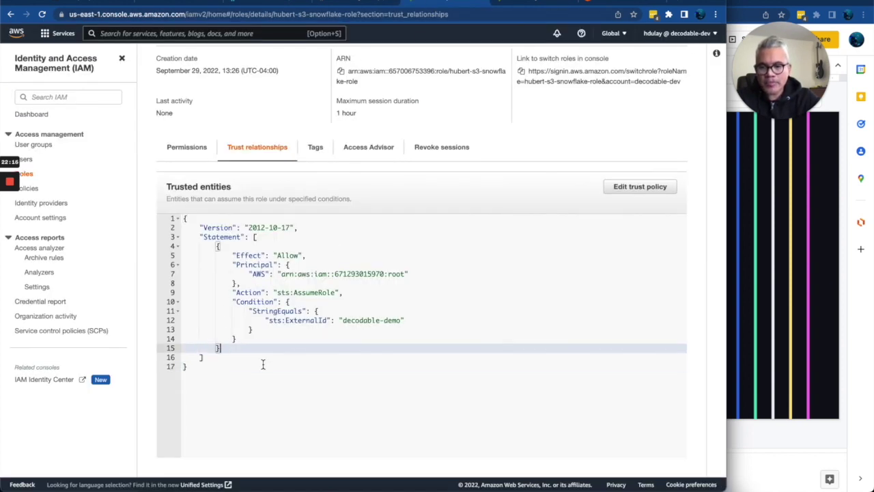
{"action": "left_click", "coordinate": [640, 187]}
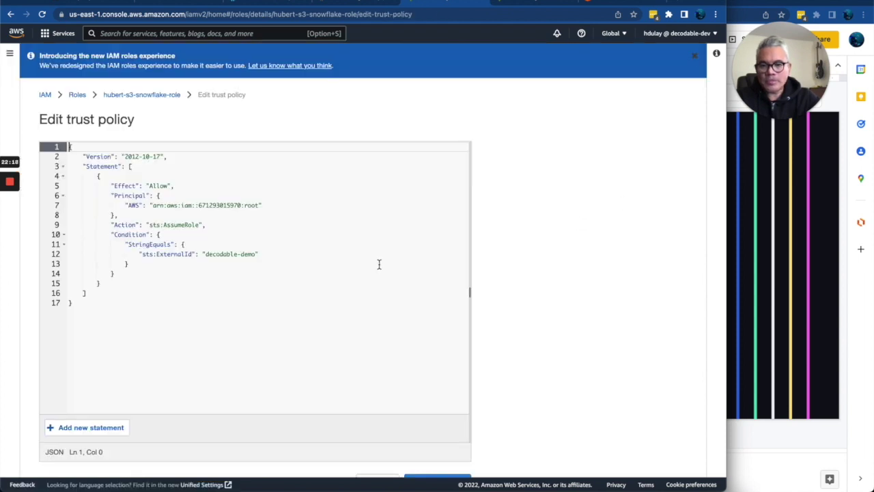
{"action": "left_click", "coordinate": [113, 283]}
{"action": "type", "text": ","}
{"action": "key", "text": "Return"}
{"action": "key", "text": "super+v"}
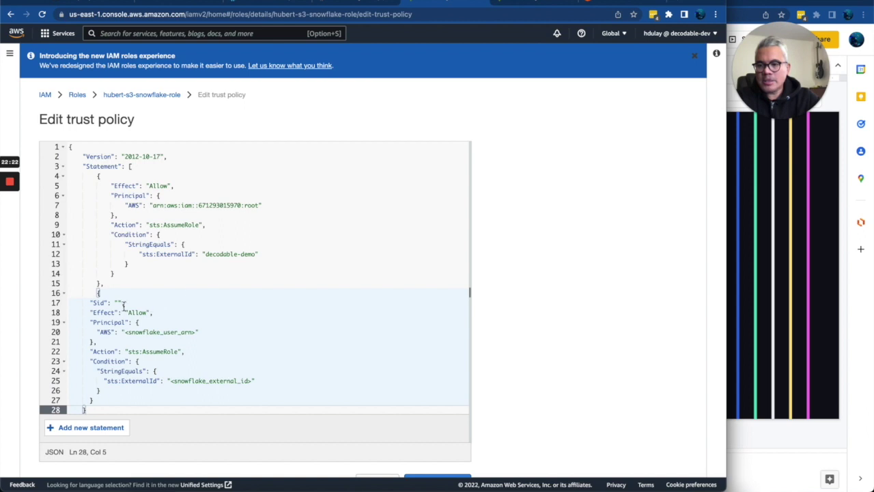
- Indent the lines of the pasted statement by one level in the trust policy, from "Sid" to its closing brace
{"action": "left_click", "coordinate": [94, 303], "text": "shift"}
{"action": "key", "text": "Tab"}
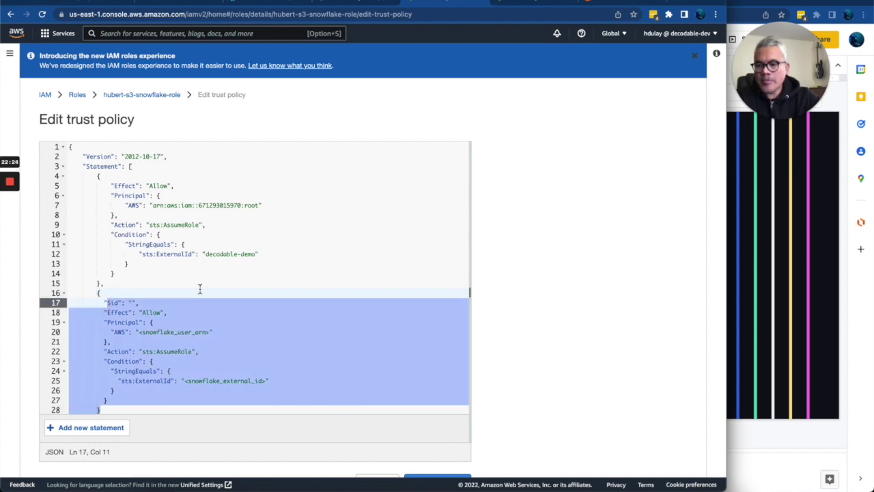
{"action": "scroll", "coordinate": [200, 289], "scroll_direction": "down", "scroll_amount": 1}
{"action": "left_click", "coordinate": [200, 284]}
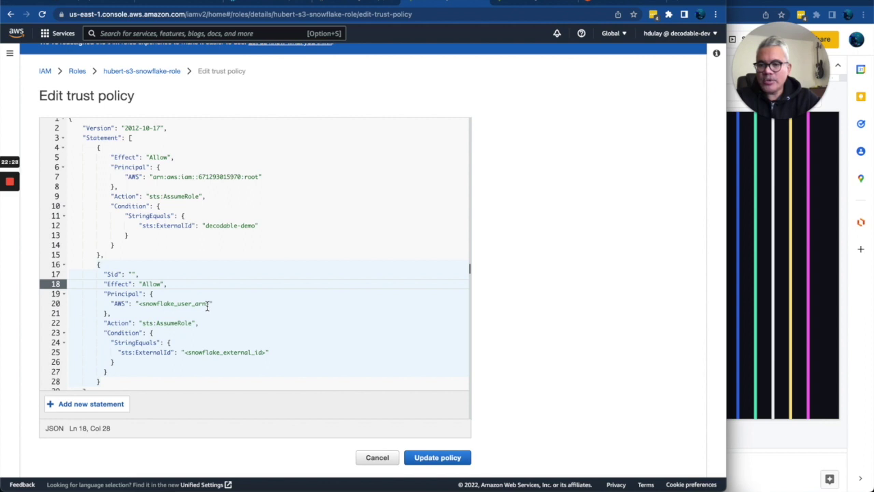
- Replace the <snowflake_user_arn> placeholder in the role's trust policy with the STORAGE_AWS_IAM_USER_ARN value copied from the Snowflake integration description
{"action": "left_click", "coordinate": [257, 3]}
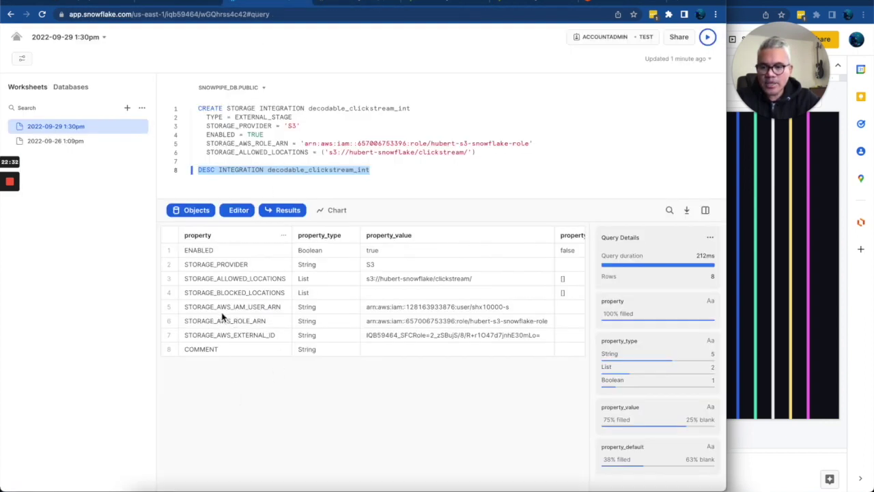
{"action": "left_click", "coordinate": [372, 308]}
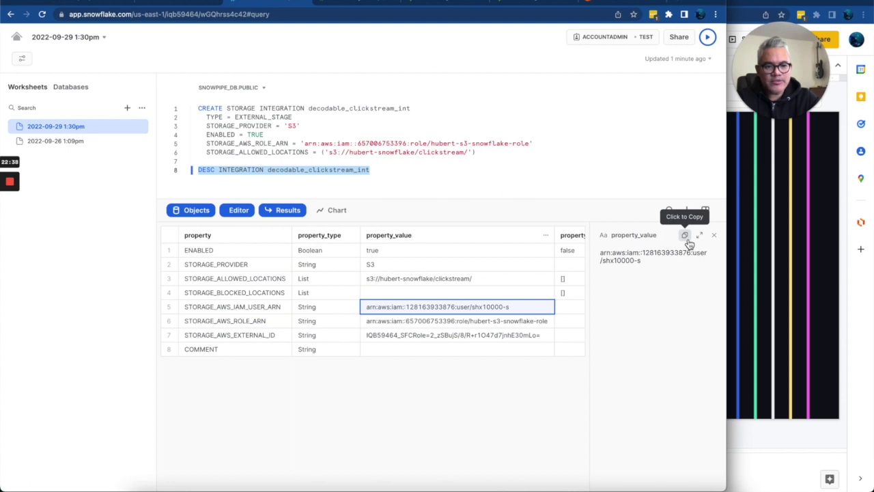
{"action": "left_click", "coordinate": [686, 239]}
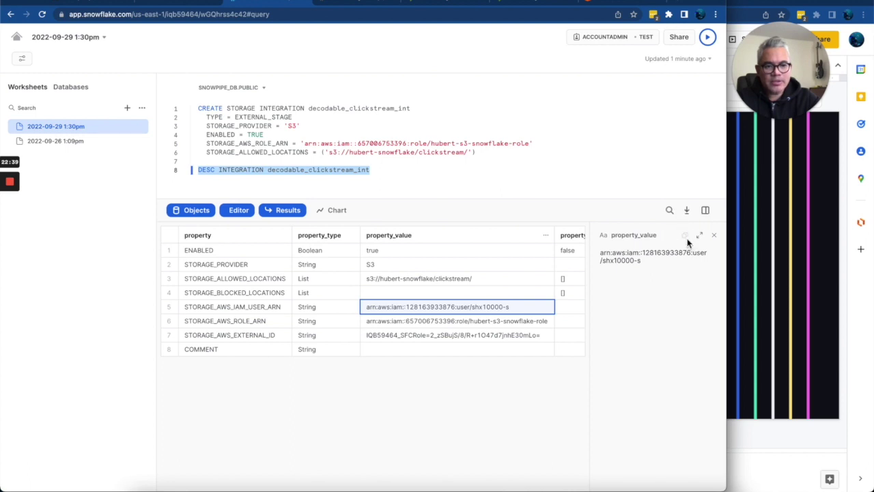
{"action": "left_click", "coordinate": [420, 7]}
{"action": "left_click", "coordinate": [202, 307]}
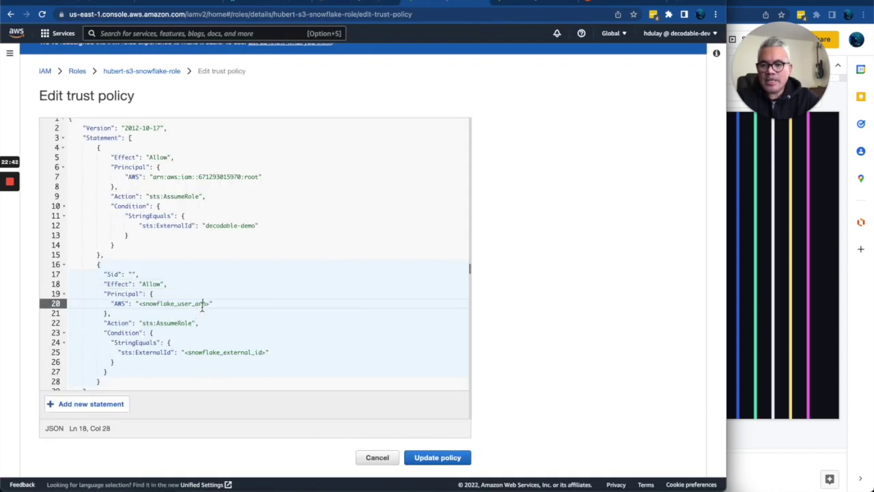
{"action": "double_click", "coordinate": [202, 304]}
{"action": "key", "text": "BackSpace"}
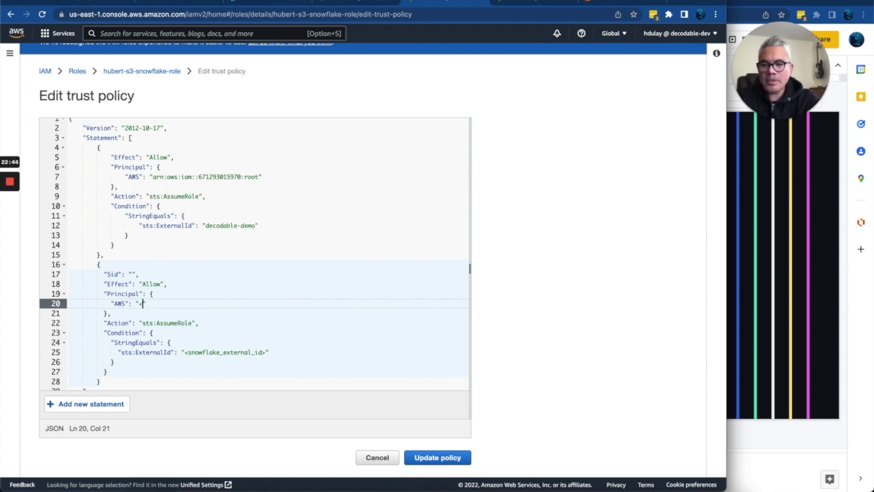
{"action": "key", "text": "super+v"}
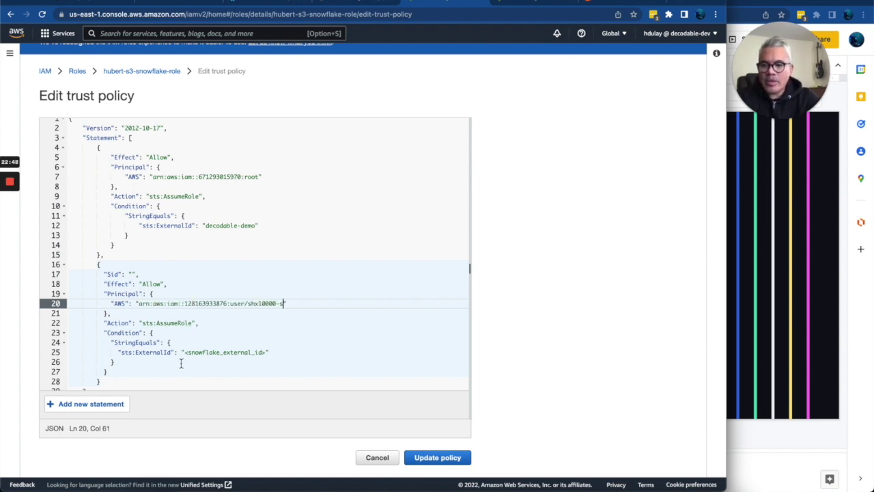
- Replace the <snowflake_external_id> placeholder with the integration's STORAGE_AWS_EXTERNAL_ID value from Snowflake, and update the trust policy
{"action": "left_click", "coordinate": [266, 4]}
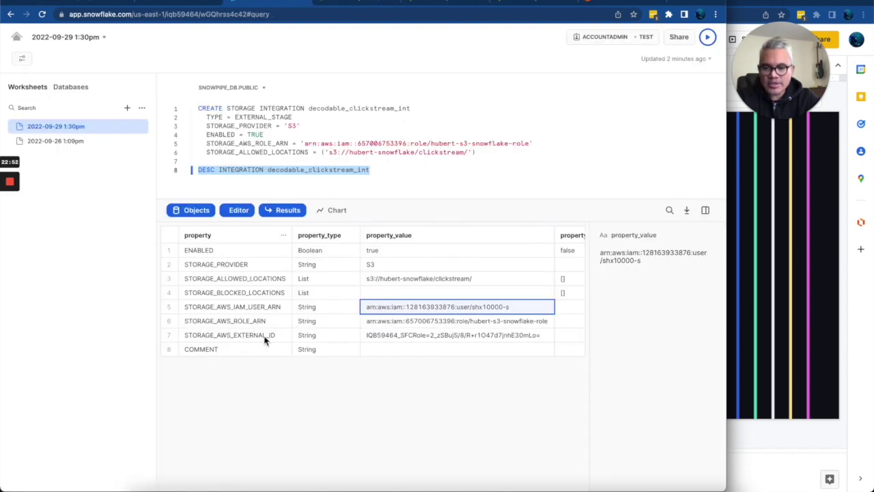
{"action": "left_click", "coordinate": [403, 336]}
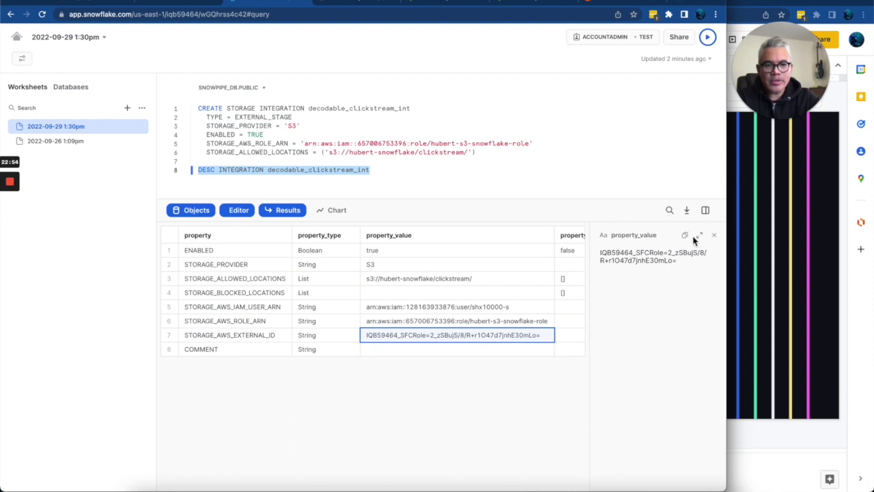
{"action": "left_click", "coordinate": [429, 5]}
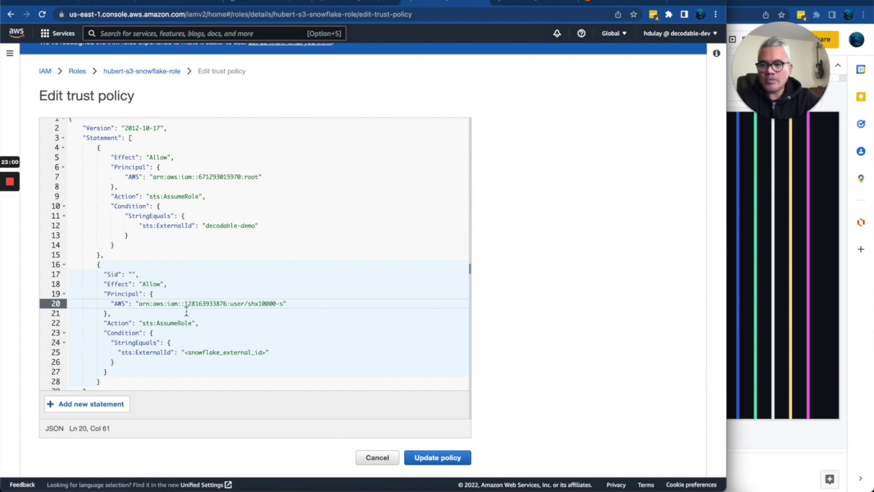
{"action": "left_click", "coordinate": [183, 353]}
{"action": "key", "text": "shift+alt+Right"}
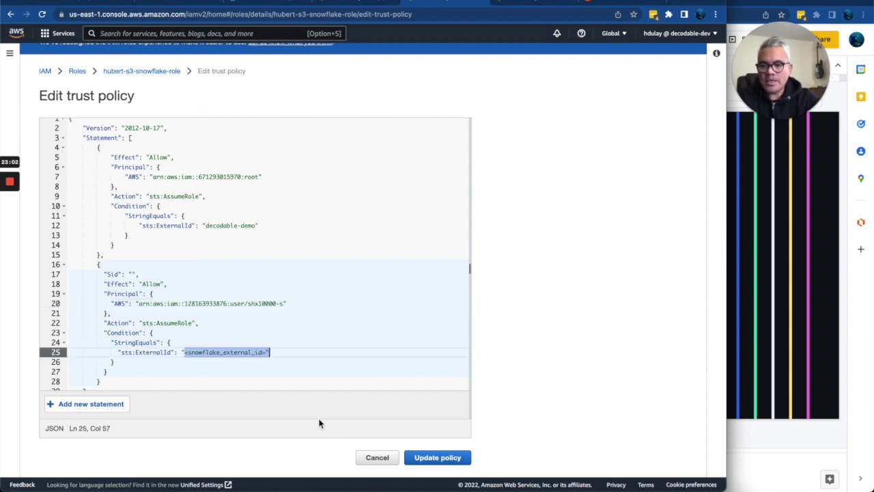
{"action": "key", "text": "super+v"}
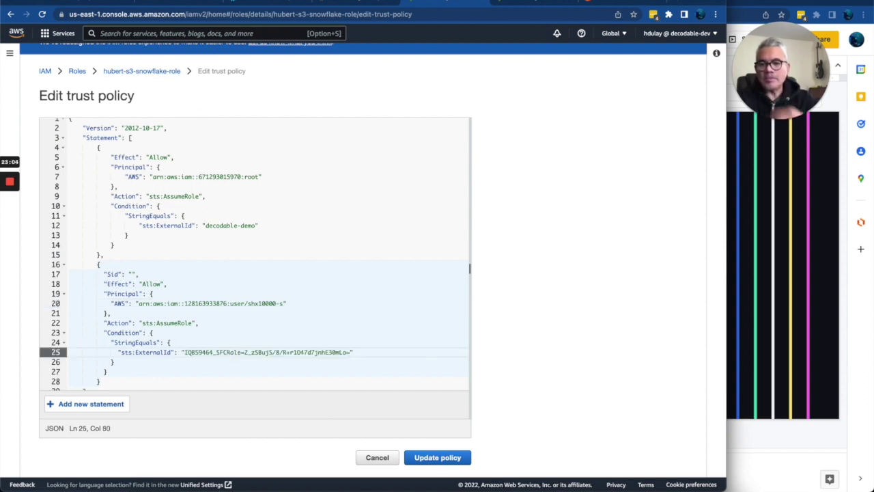
{"action": "left_click", "coordinate": [449, 458]}
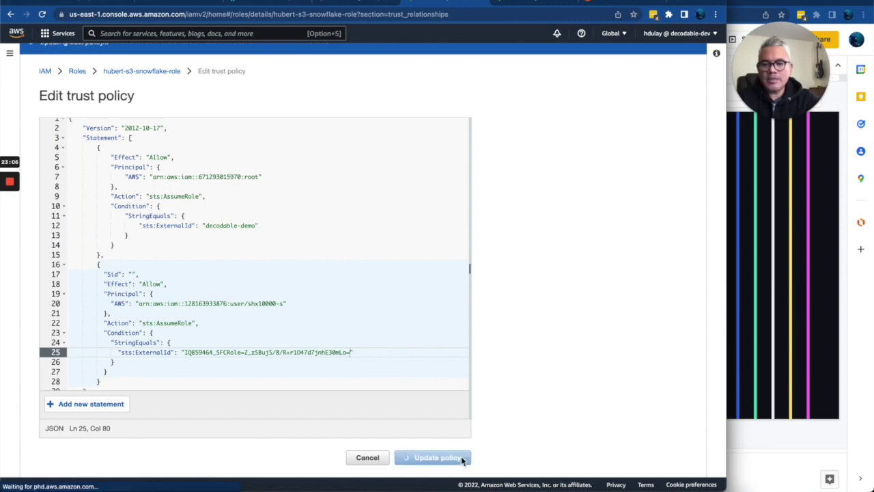
{"action": "scroll", "coordinate": [572, 353], "scroll_direction": "down", "scroll_amount": 3}
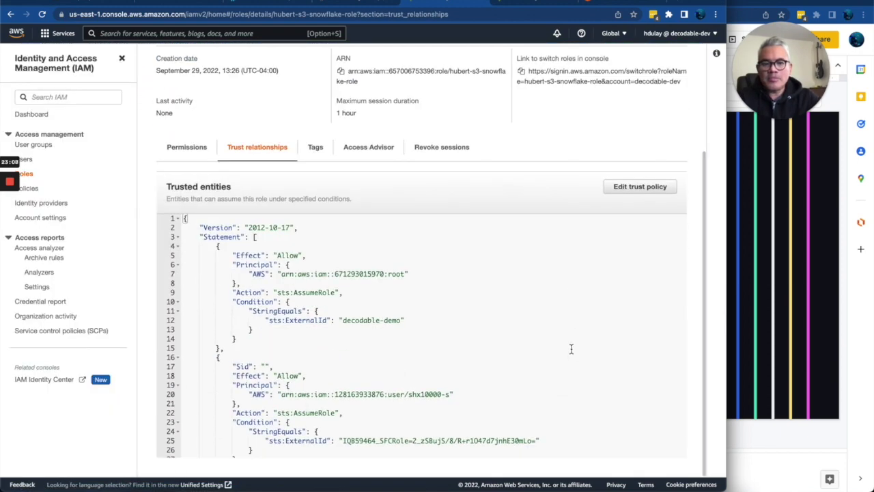
{"action": "scroll", "coordinate": [573, 353], "scroll_direction": "up", "scroll_amount": 3}
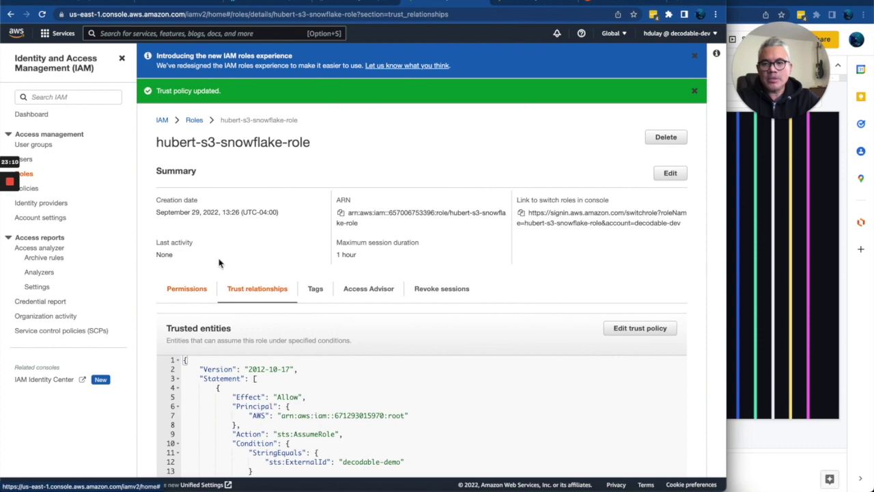
- Read the Snowpipe documentation from the trust policy instructions through the S3 event notification options and the auto-ingest process diagram
{"action": "left_click", "coordinate": [355, 5]}
{"action": "left_click", "coordinate": [459, 259]}
{"action": "scroll", "coordinate": [459, 259], "scroll_direction": "down", "scroll_amount": 1}
{"action": "scroll", "coordinate": [459, 260], "scroll_direction": "down", "scroll_amount": 5}
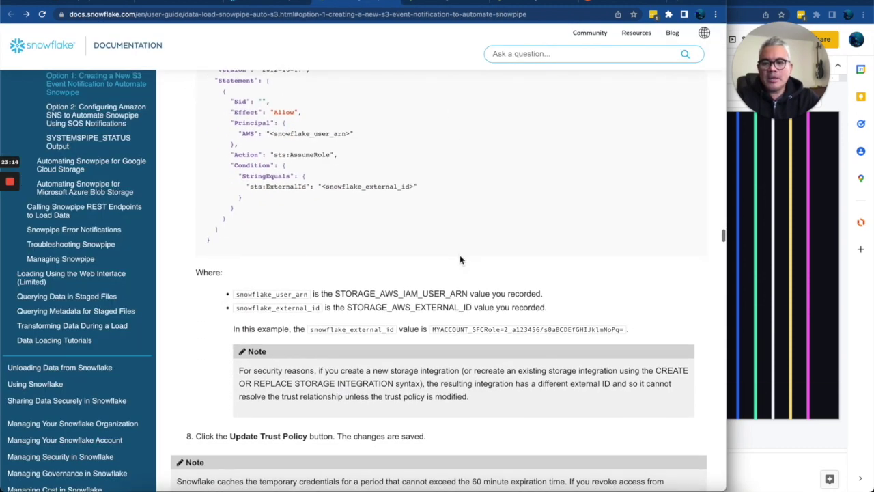
{"action": "scroll", "coordinate": [460, 259], "scroll_direction": "down", "scroll_amount": 3}
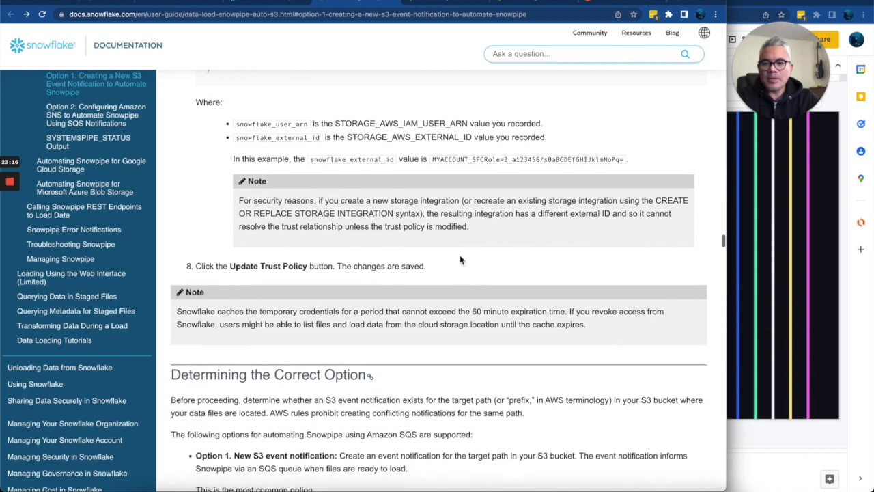
{"action": "scroll", "coordinate": [460, 260], "scroll_direction": "up", "scroll_amount": 1}
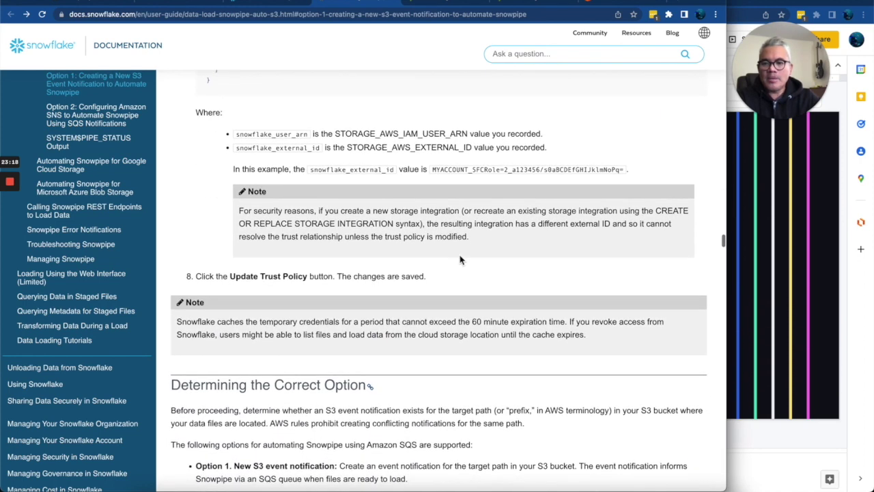
{"action": "scroll", "coordinate": [460, 260], "scroll_direction": "down", "scroll_amount": 1}
{"action": "scroll", "coordinate": [459, 260], "scroll_direction": "up", "scroll_amount": 1}
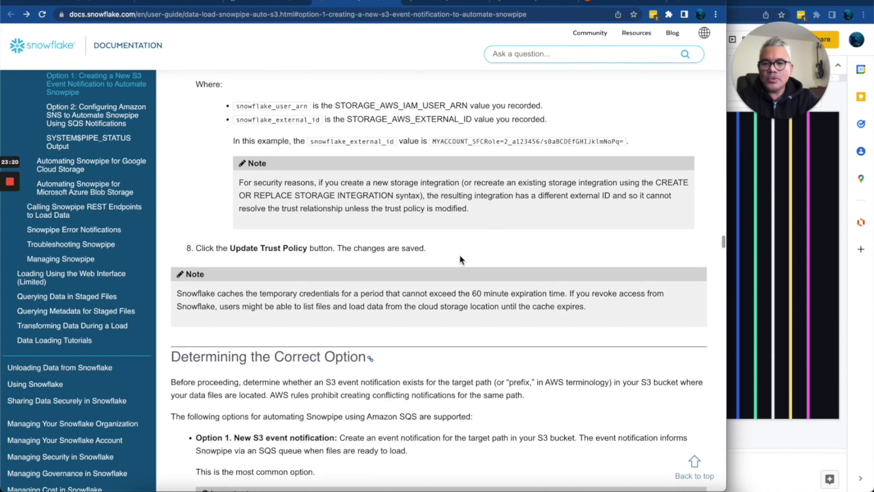
{"action": "scroll", "coordinate": [459, 260], "scroll_direction": "up", "scroll_amount": 2}
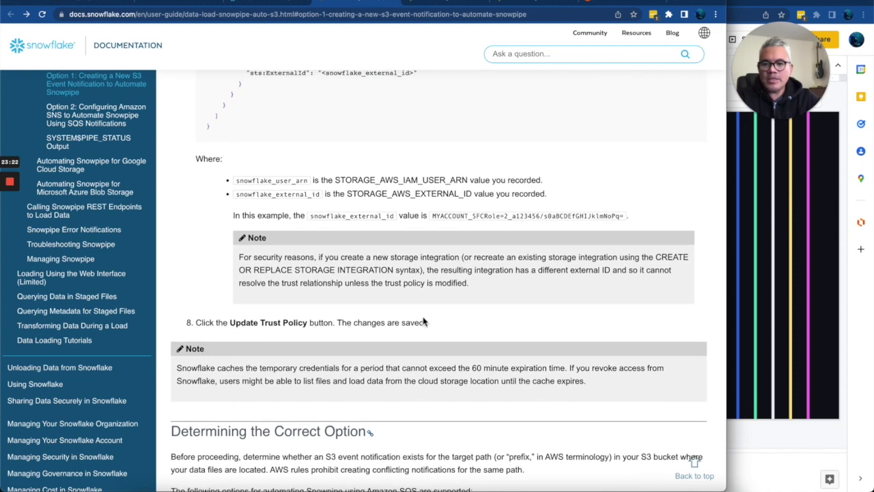
{"action": "scroll", "coordinate": [511, 334], "scroll_direction": "down", "scroll_amount": 5}
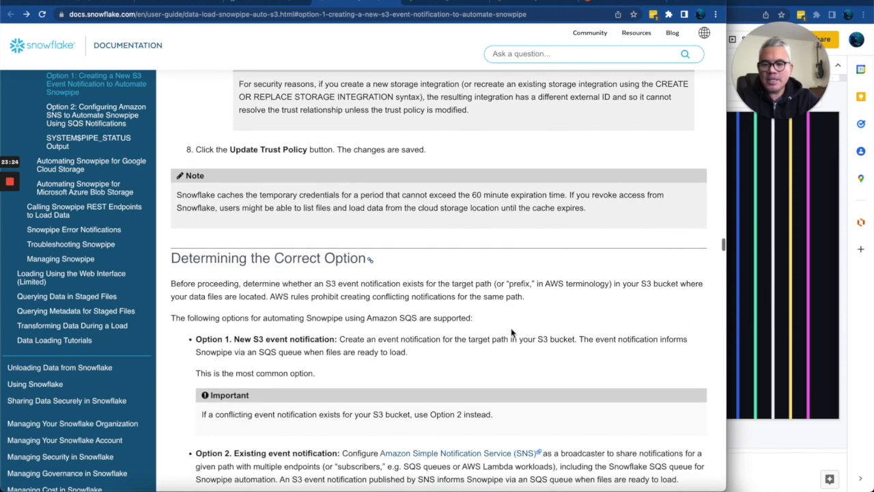
{"action": "scroll", "coordinate": [510, 333], "scroll_direction": "down", "scroll_amount": 3}
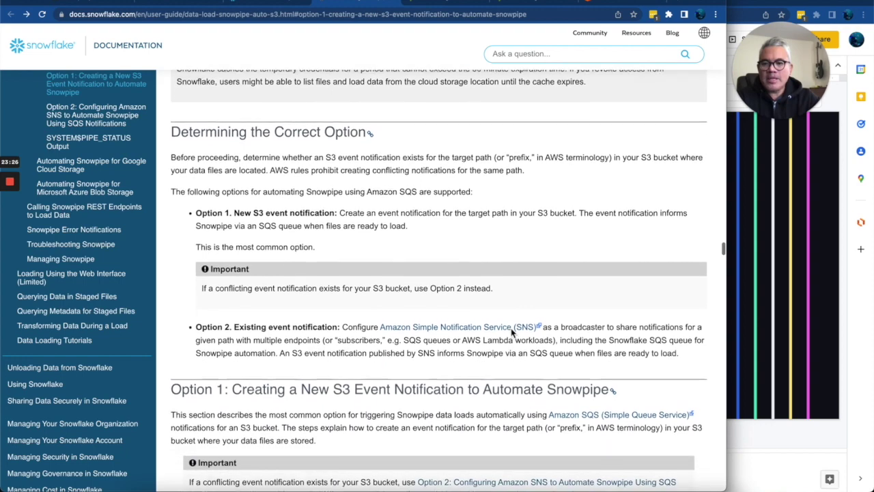
{"action": "scroll", "coordinate": [513, 333], "scroll_direction": "down", "scroll_amount": 4}
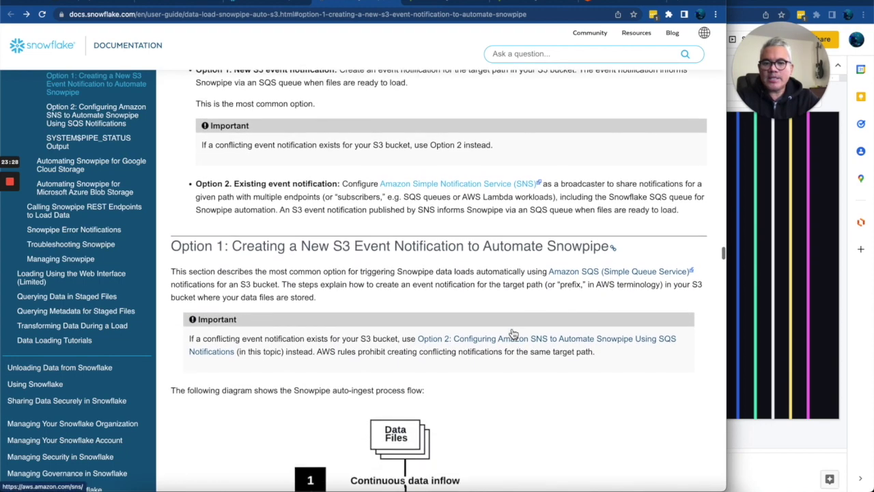
{"action": "scroll", "coordinate": [514, 334], "scroll_direction": "down", "scroll_amount": 3}
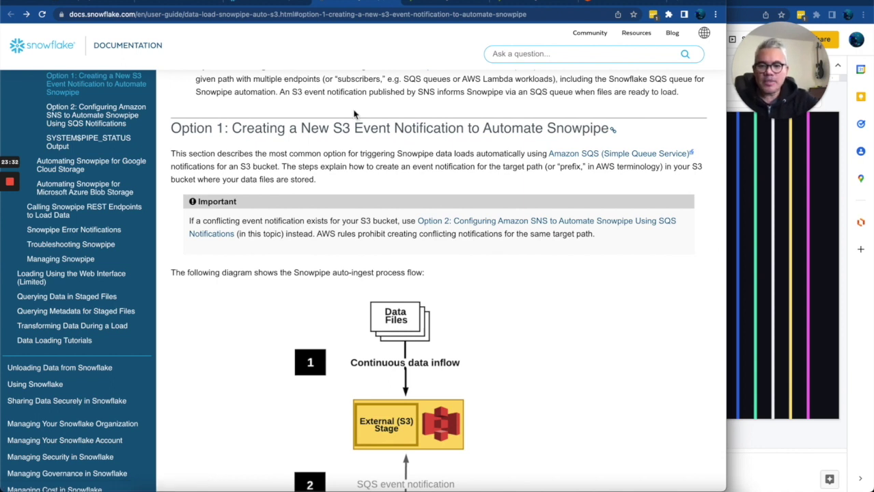
{"action": "scroll", "coordinate": [439, 181], "scroll_direction": "down", "scroll_amount": 2}
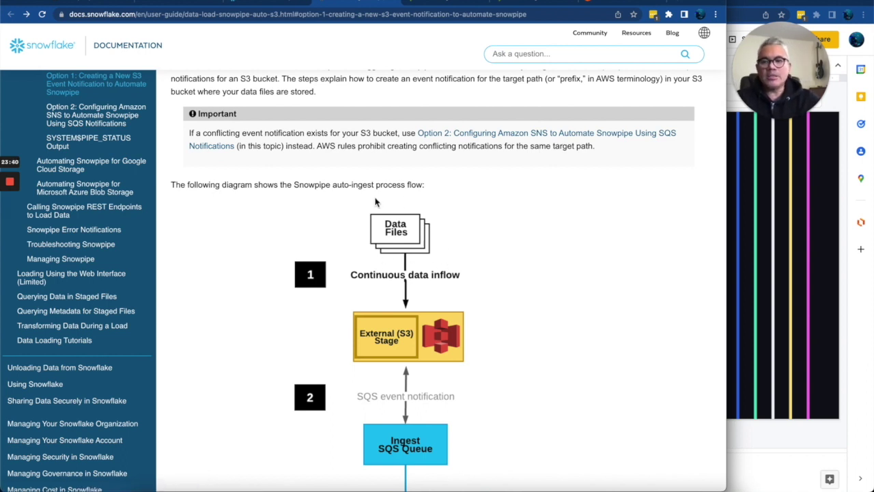
- Switch to Visual Studio Code and widen the README preview to enlarge the Decodable, Snowpipe and Snowflake diagram
{"action": "key", "text": "super+Tab"}
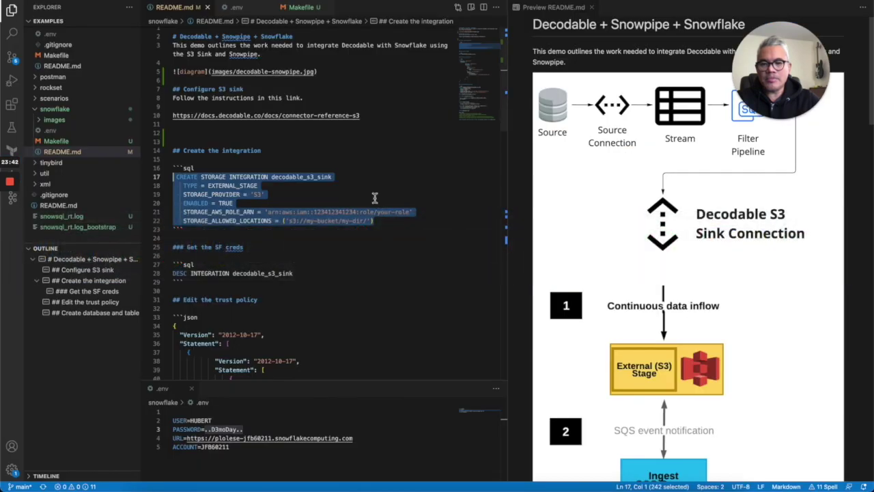
{"action": "left_click_drag", "start_coordinate": [509, 196], "coordinate": [317, 193]}
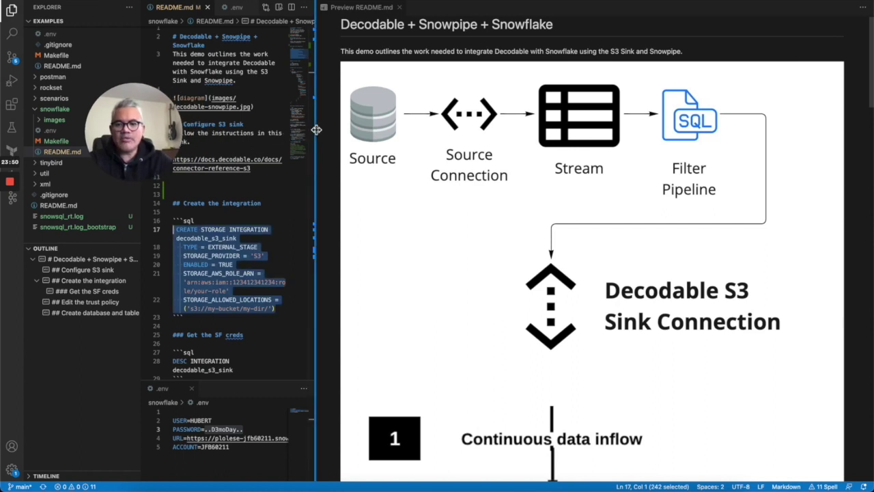
{"action": "left_click_drag", "start_coordinate": [317, 131], "coordinate": [241, 129]}
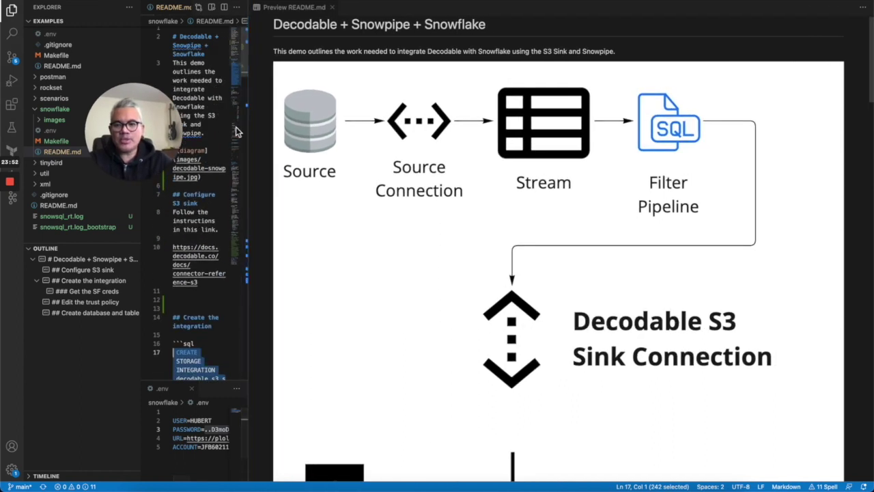
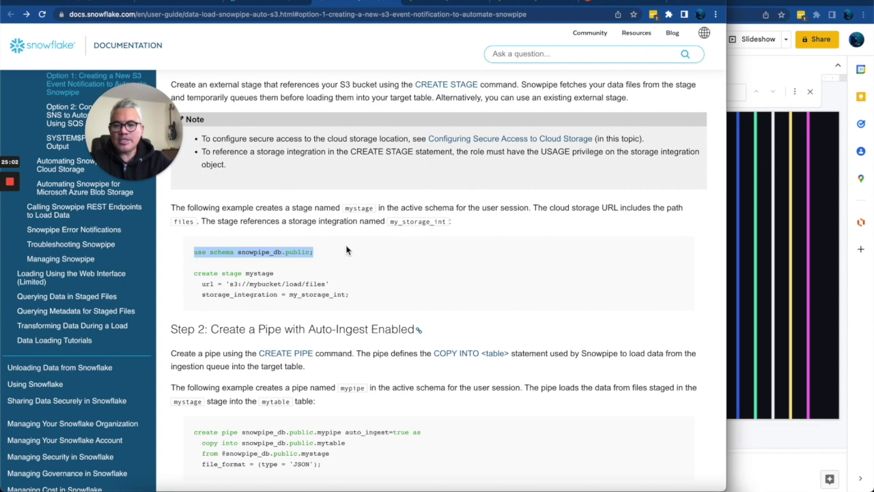
- Check the snowpipe_db database name in the documentation's stage creation example, and return to the Snowflake worksheet
{"action": "left_click", "coordinate": [271, 68]}
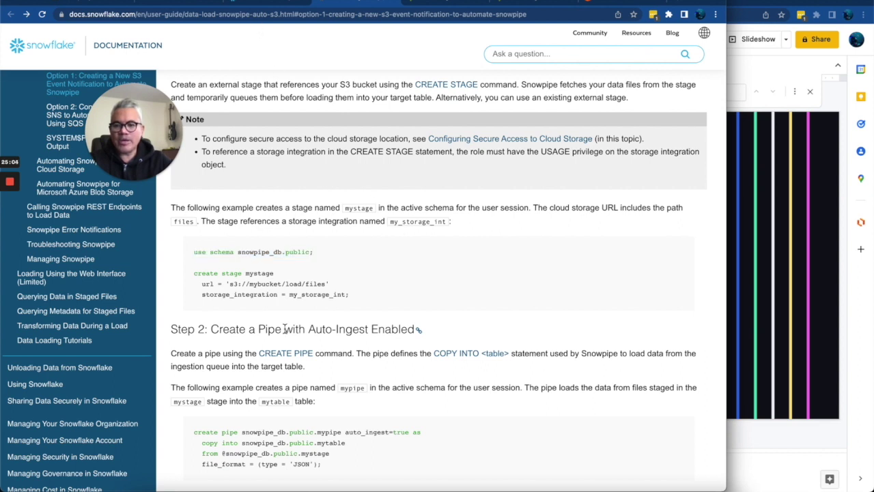
{"action": "double_click", "coordinate": [260, 252]}
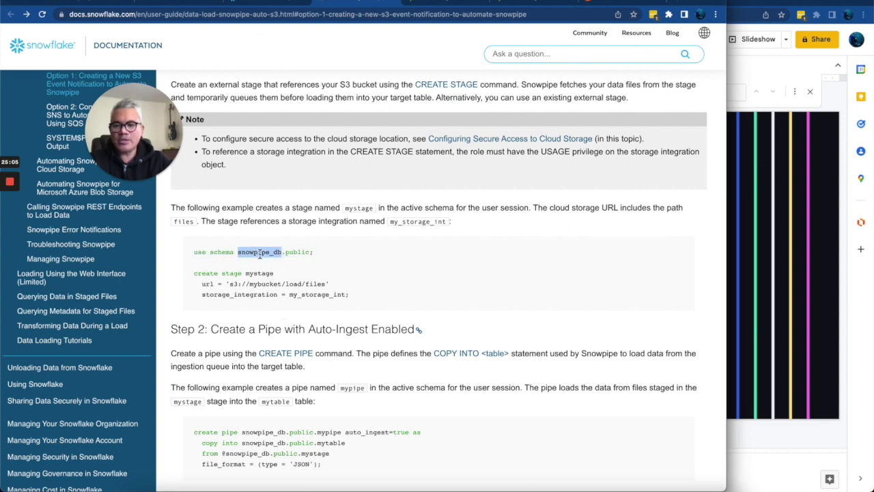
{"action": "left_click", "coordinate": [256, 5]}
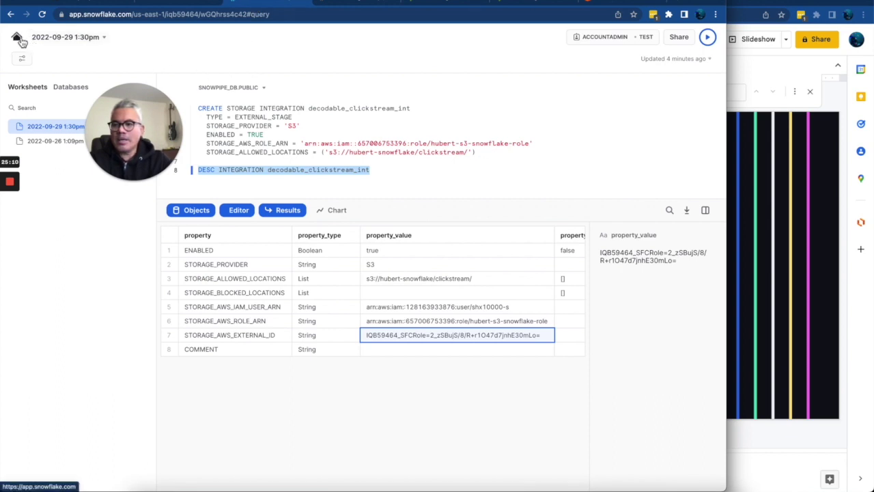
{"action": "left_click_drag", "start_coordinate": [135, 114], "coordinate": [803, 47]}
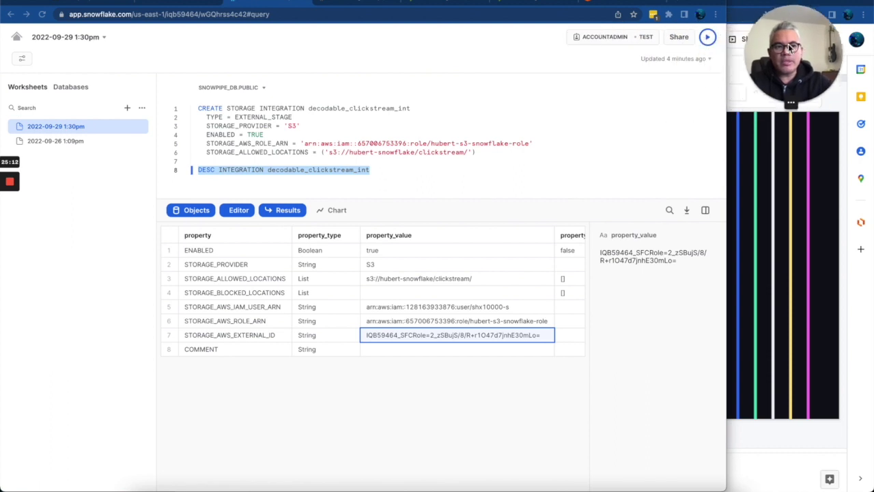
{"action": "right_click", "coordinate": [86, 130]}
{"action": "left_click", "coordinate": [592, 78]}
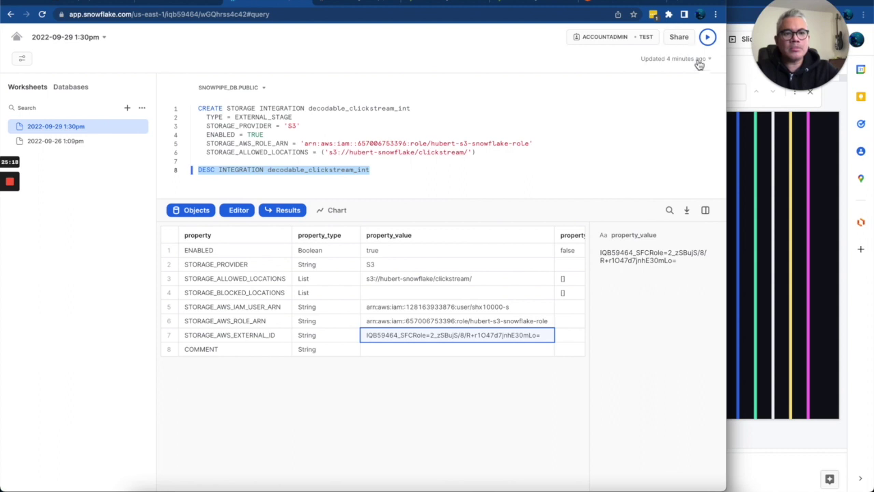
- Rename the worksheet 2022-09-29 1:30pm as clickstream_snowpipe
{"action": "mouse_move", "coordinate": [142, 134]}
{"action": "left_click", "coordinate": [139, 134]}
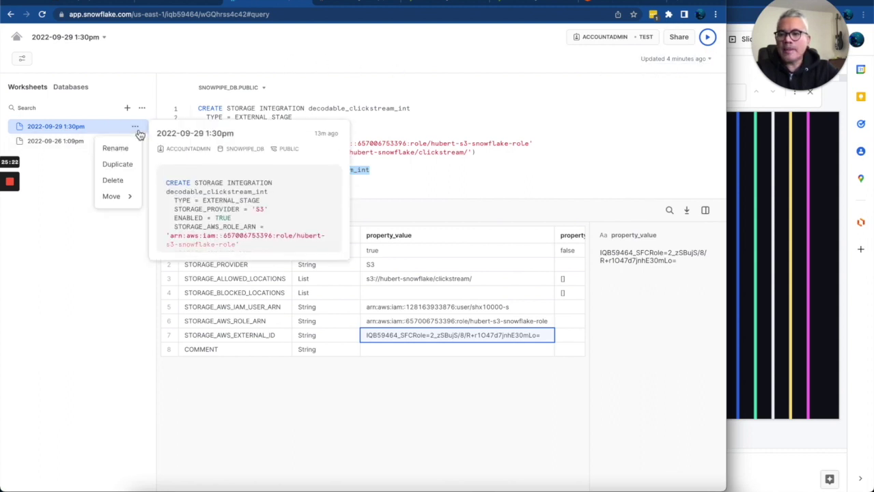
{"action": "left_click", "coordinate": [130, 150]}
{"action": "mouse_move", "coordinate": [129, 153]}
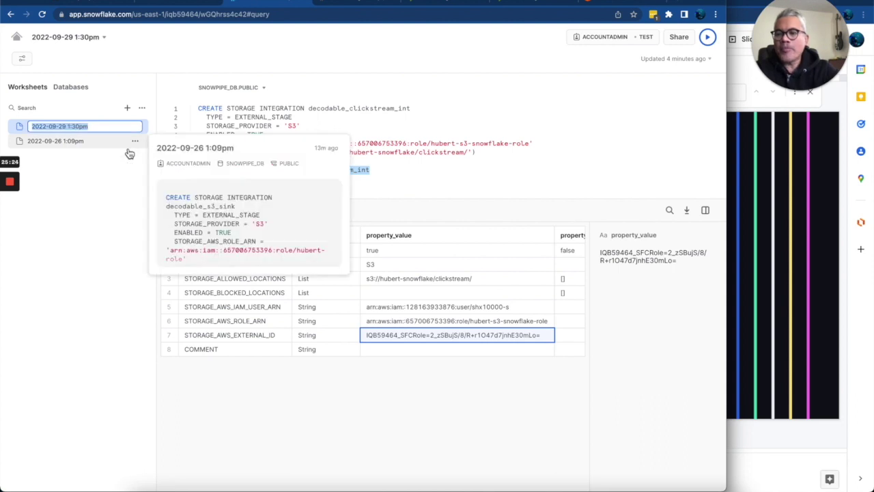
{"action": "type", "text": "clickstream_snowpipe"}
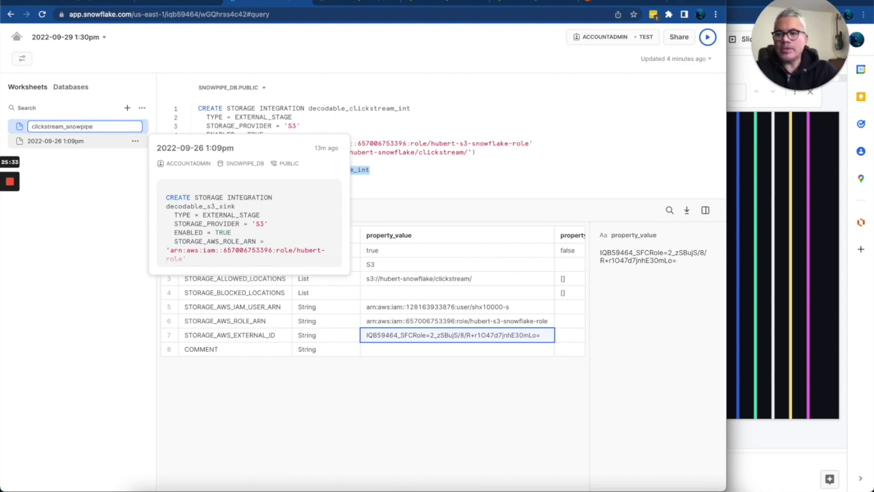
{"action": "key", "text": "super+a"}
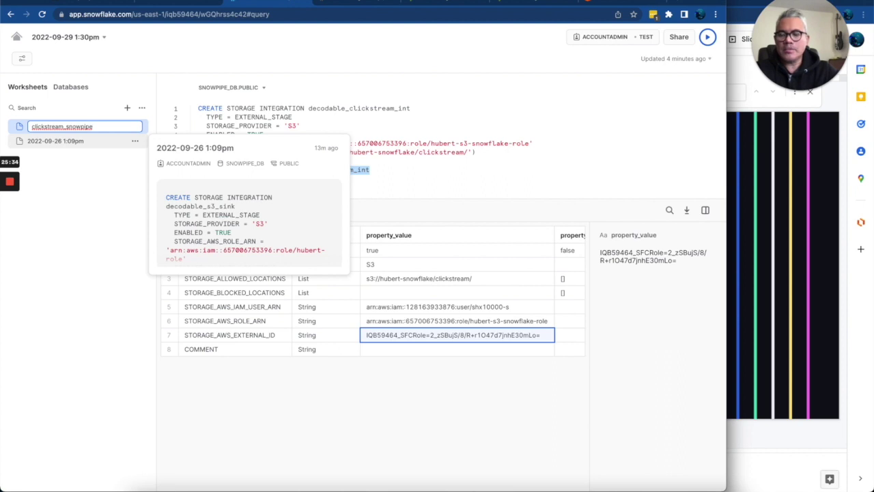
{"action": "key", "text": "Return"}
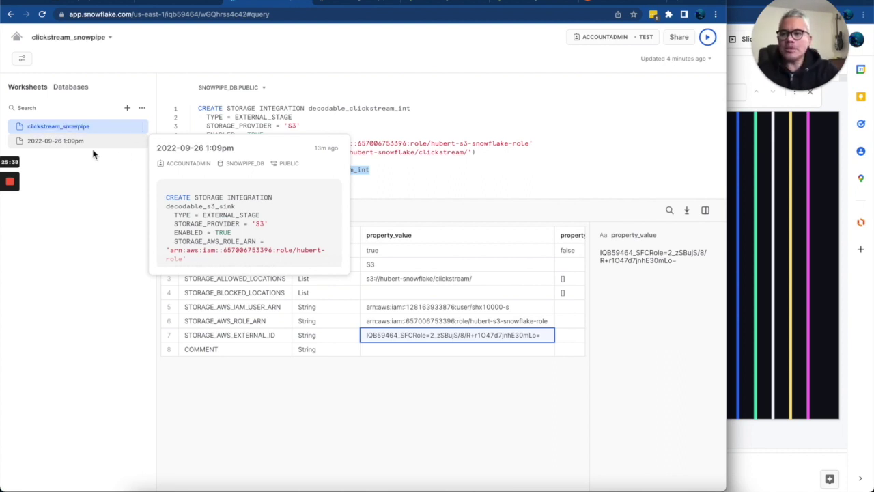
- Leave the worksheet, browse the account's databases and expand SNOWPIPE_DB to view its schemas
{"action": "left_click", "coordinate": [18, 37]}
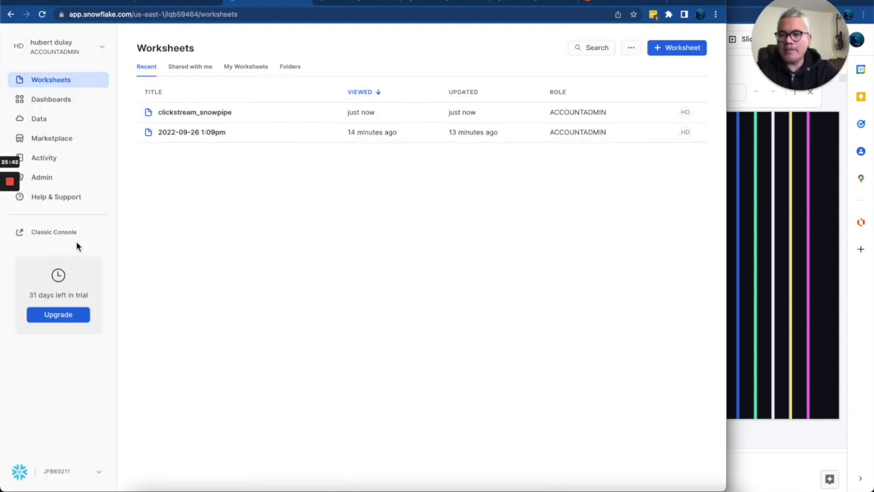
{"action": "left_click", "coordinate": [49, 101]}
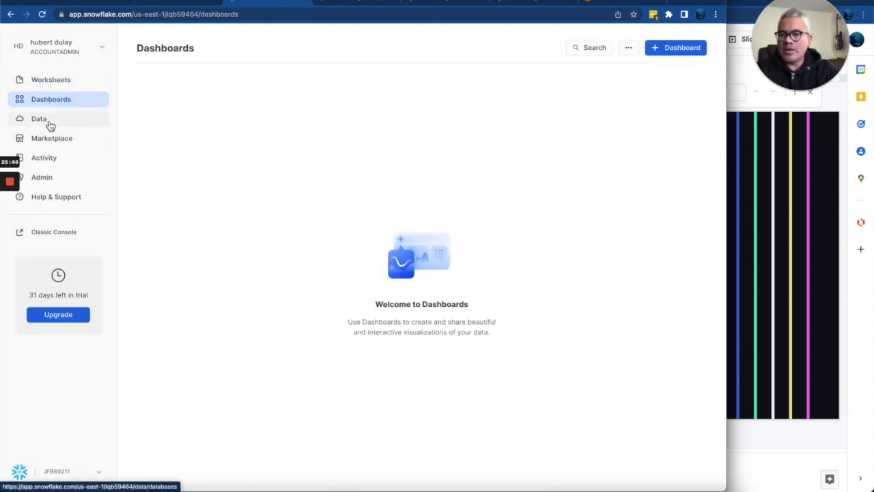
{"action": "left_click", "coordinate": [47, 123]}
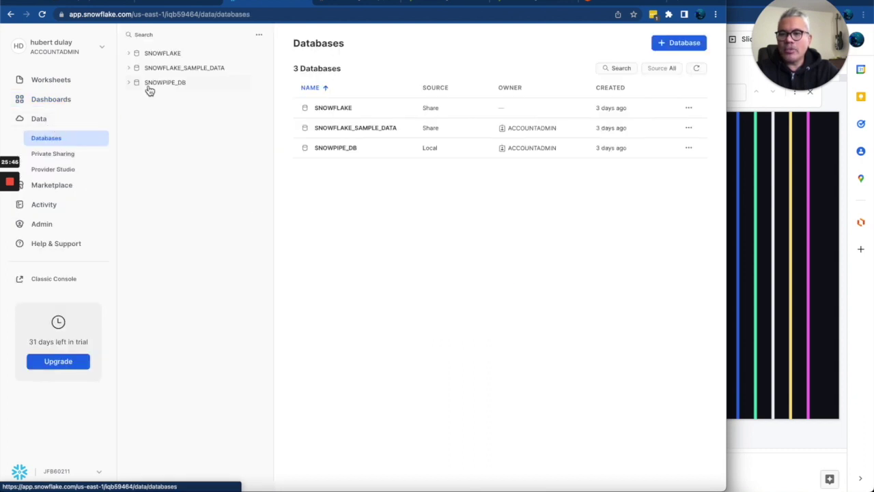
{"action": "left_click", "coordinate": [134, 85]}
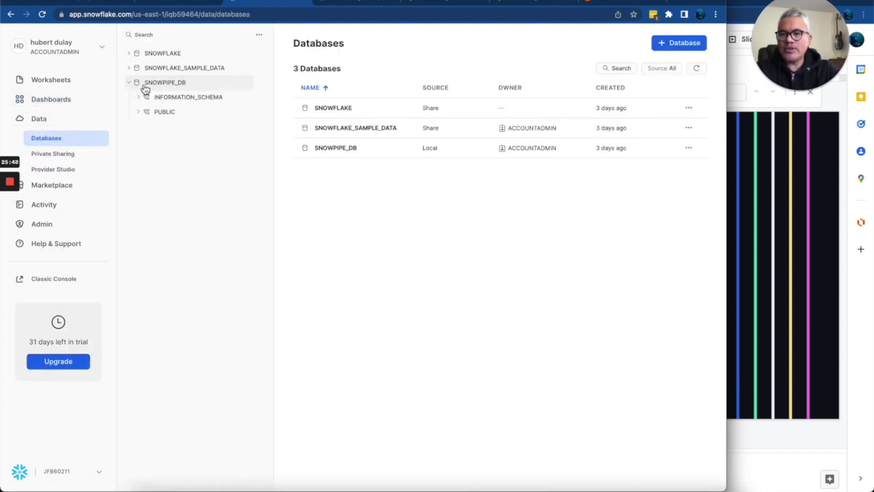
{"action": "left_click", "coordinate": [259, 34]}
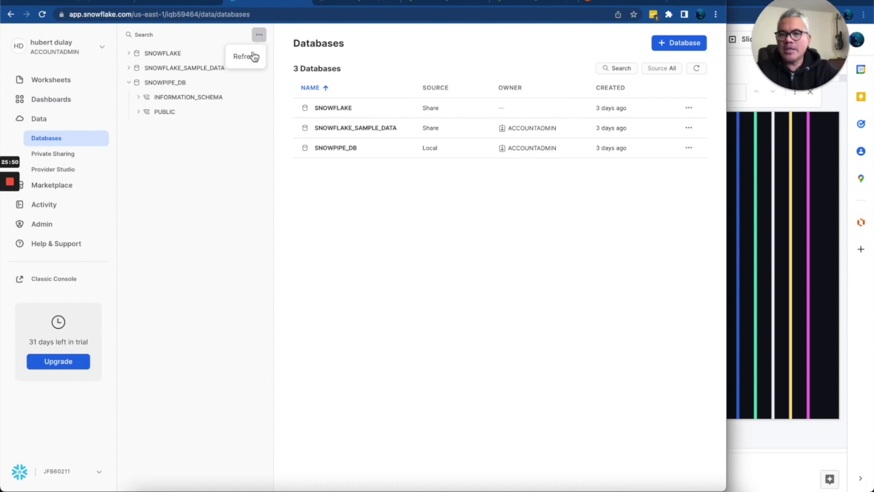
{"action": "left_click", "coordinate": [685, 43]}
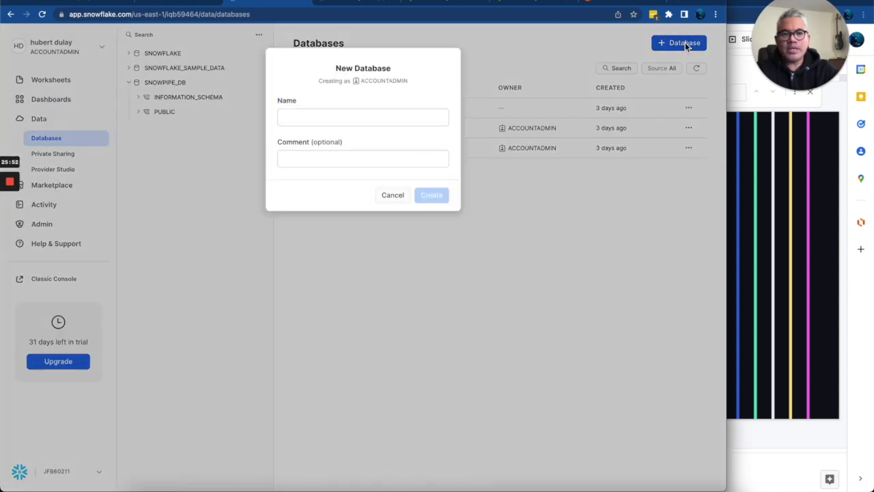
{"action": "left_click", "coordinate": [361, 115]}
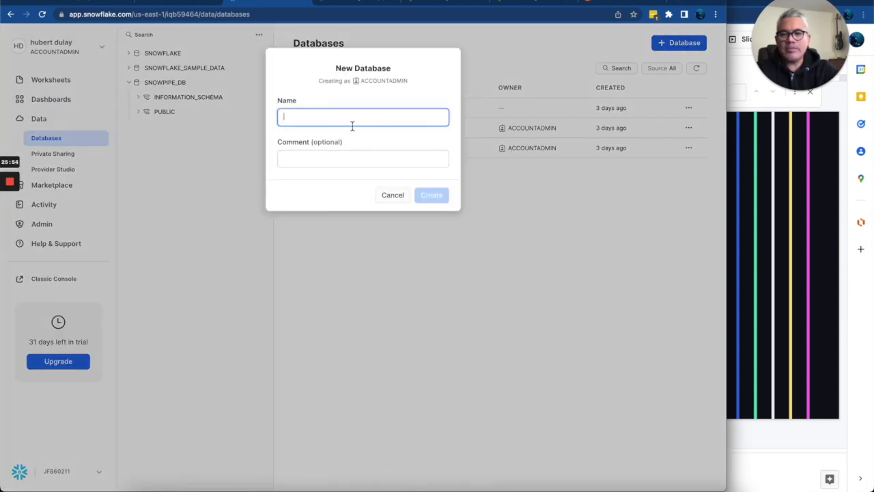
{"action": "left_click", "coordinate": [393, 196]}
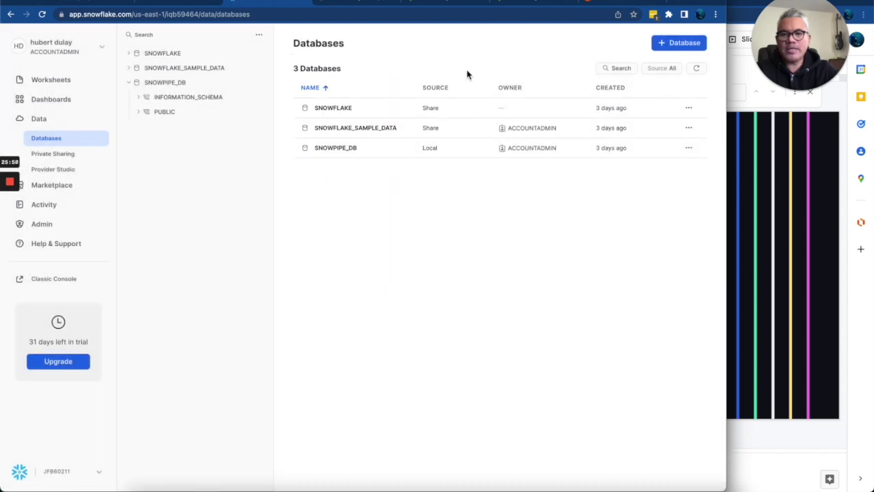
- Copy the "use schema snowpipe_db.public;" statement from the Snowpipe documentation and reopen the clickstream_snowpipe worksheet
{"action": "left_click", "coordinate": [355, 4]}
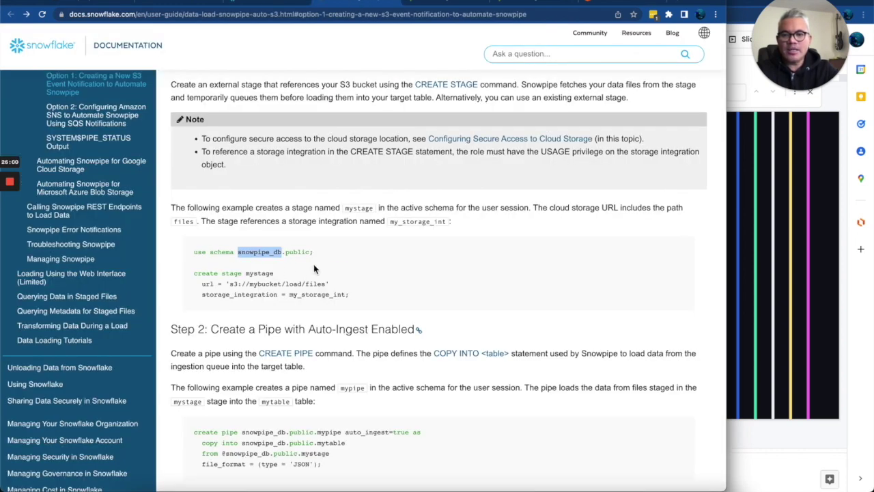
{"action": "left_click_drag", "start_coordinate": [315, 254], "coordinate": [191, 257]}
{"action": "key", "text": "super+c"}
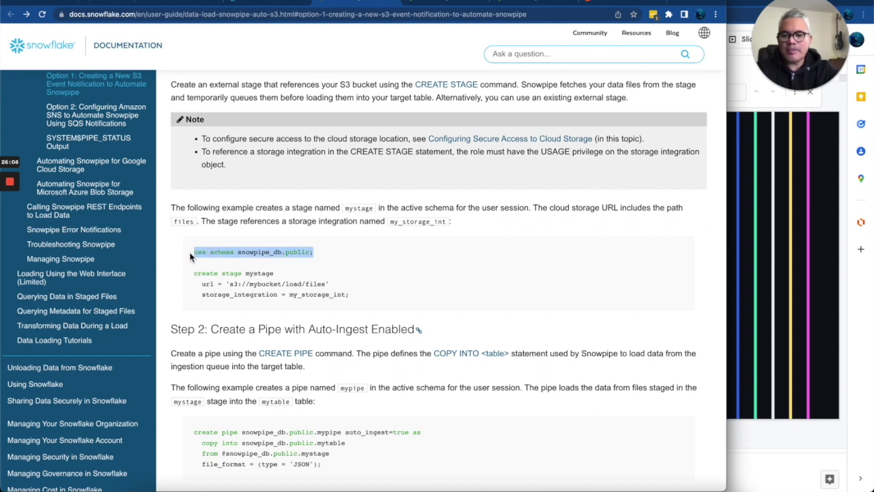
{"action": "left_click", "coordinate": [251, 6]}
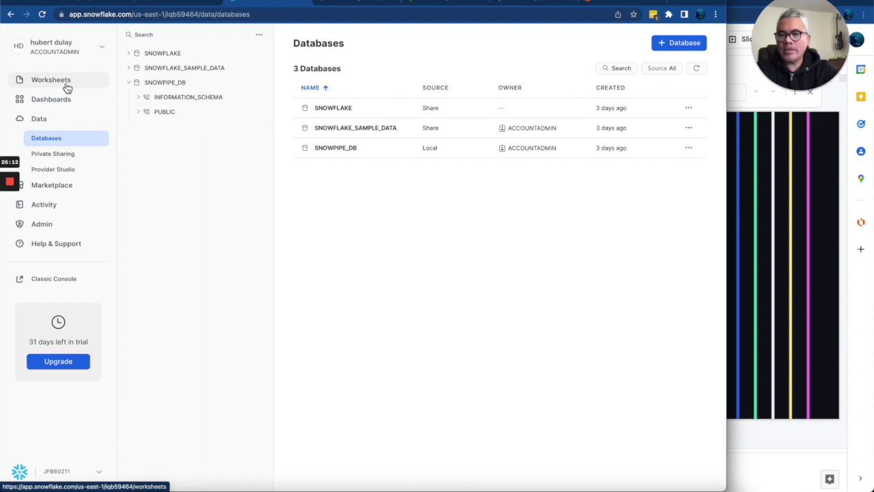
{"action": "left_click", "coordinate": [89, 82]}
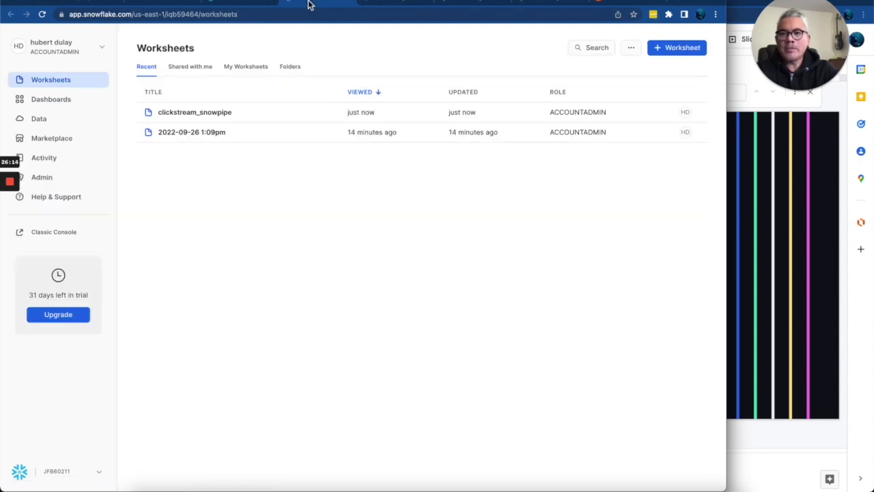
{"action": "left_click", "coordinate": [205, 114]}
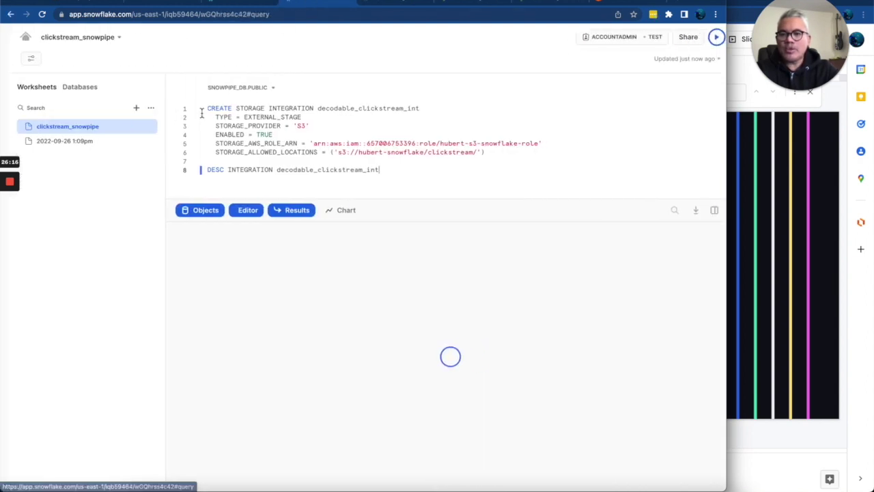
- Add "use schema snowpipe_db.public;" below the DESC INTEGRATION statement and run only that line
{"action": "key", "text": "Return"}
{"action": "key", "text": "Return"}
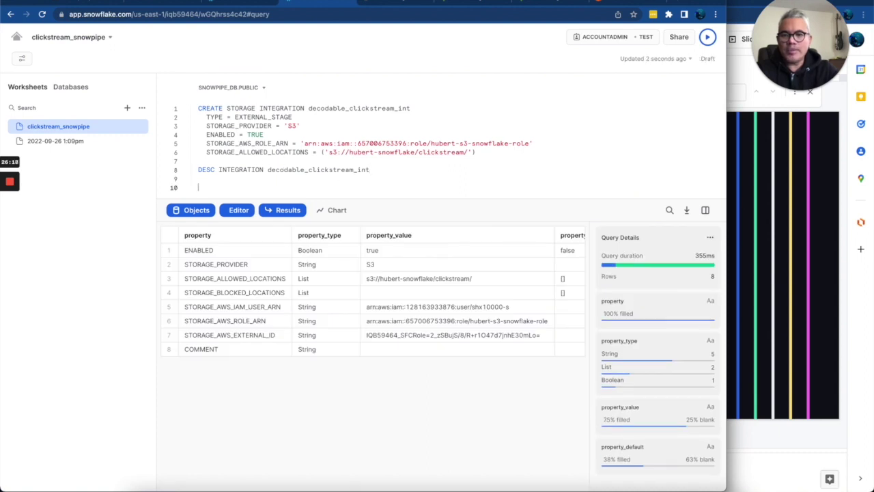
{"action": "key", "text": "super+v"}
{"action": "key", "text": "Return"}
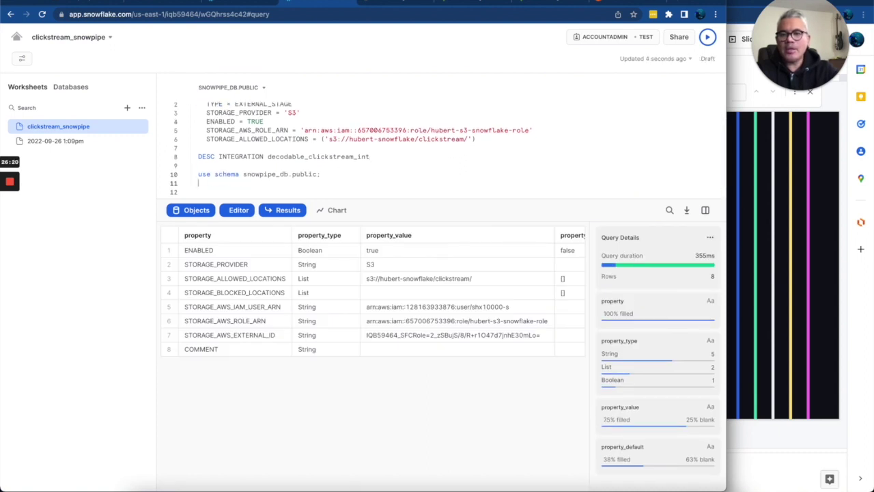
{"action": "key", "text": "shift+Up"}
{"action": "key", "text": "super+Return"}
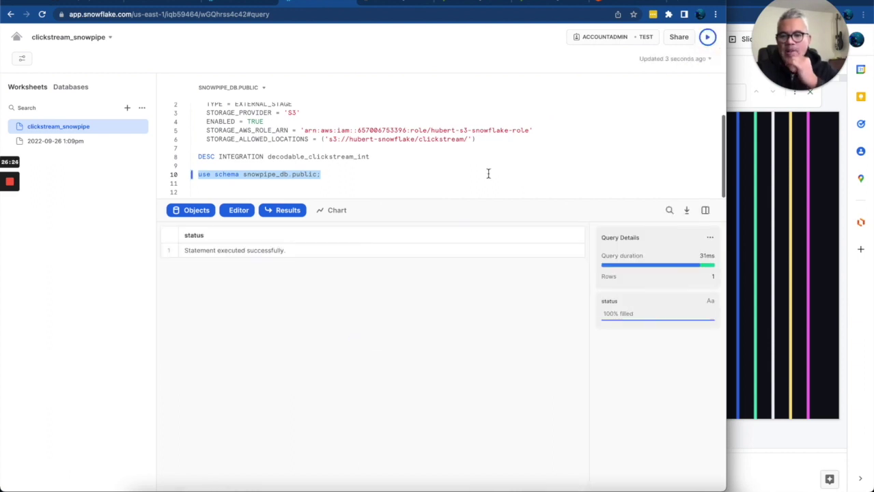
{"action": "left_click", "coordinate": [422, 181]}
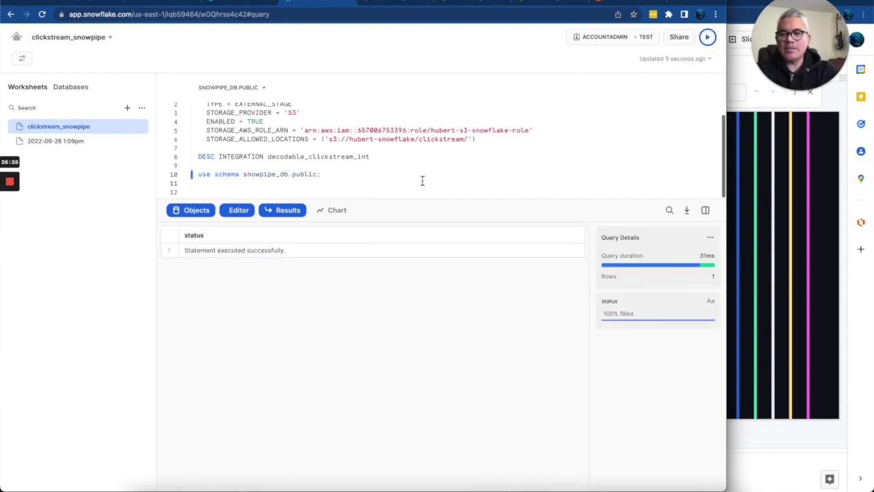
- Copy the create stage mystage example from the Snowpipe documentation into the worksheet below the use schema statement, followed by blank lines
{"action": "left_click", "coordinate": [376, 4]}
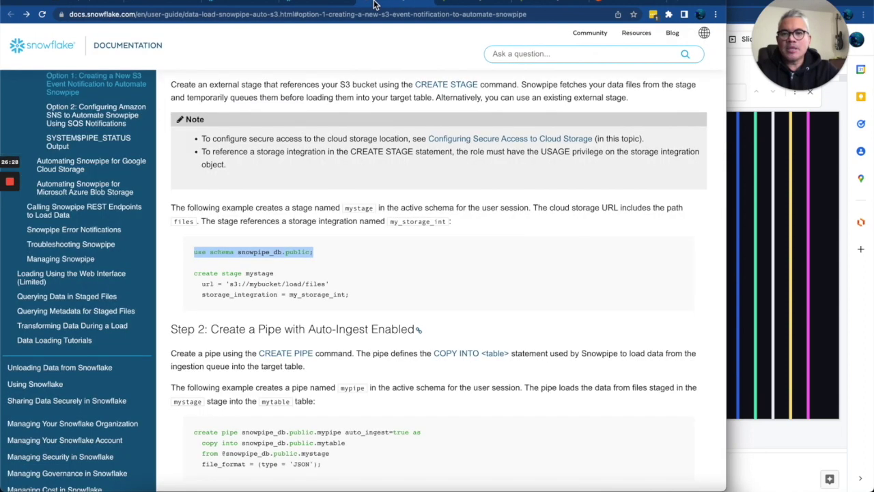
{"action": "scroll", "coordinate": [365, 254], "scroll_direction": "down", "scroll_amount": 1}
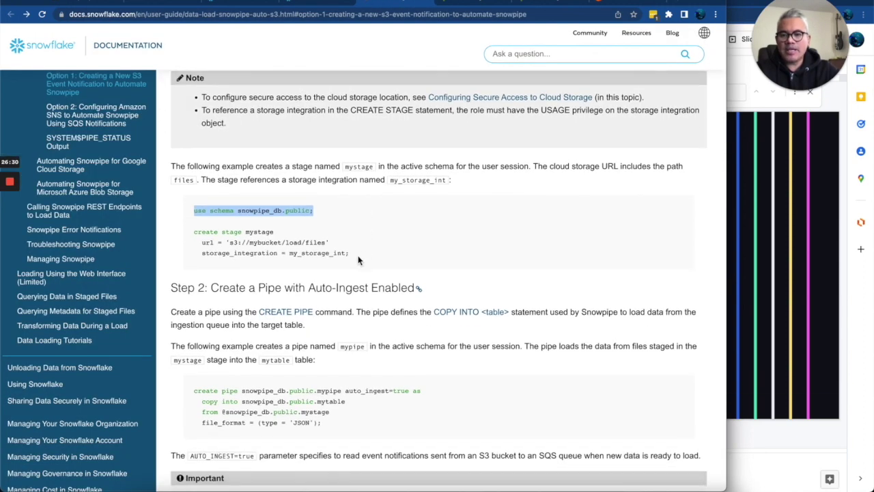
{"action": "left_click", "coordinate": [356, 259]}
{"action": "left_click_drag", "start_coordinate": [356, 255], "coordinate": [193, 233]}
{"action": "key", "text": "ctrl+c"}
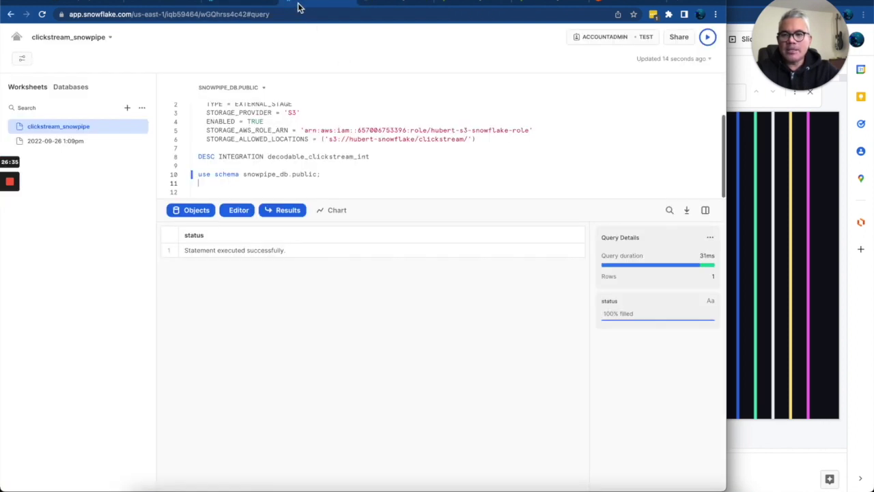
{"action": "left_click", "coordinate": [301, 7]}
{"action": "key", "text": "ctrl+v"}
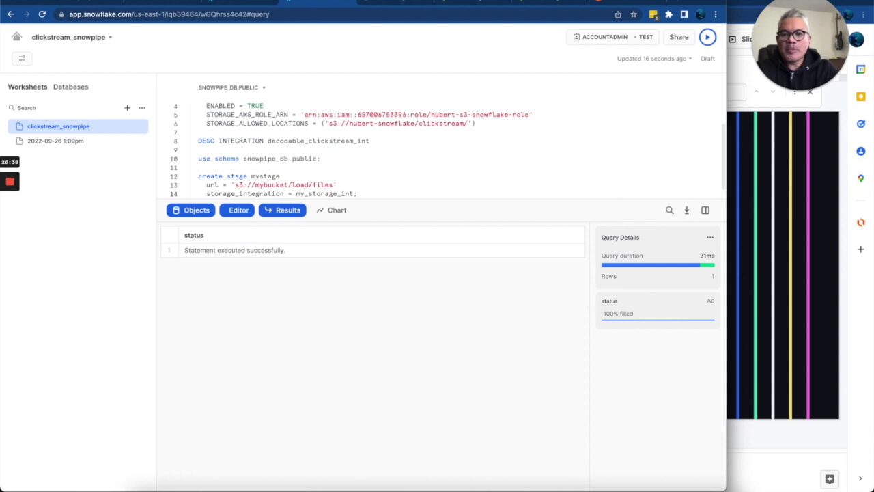
{"action": "key", "text": "Return"}
{"action": "key", "text": "Return"}
{"action": "key", "text": "Return"}
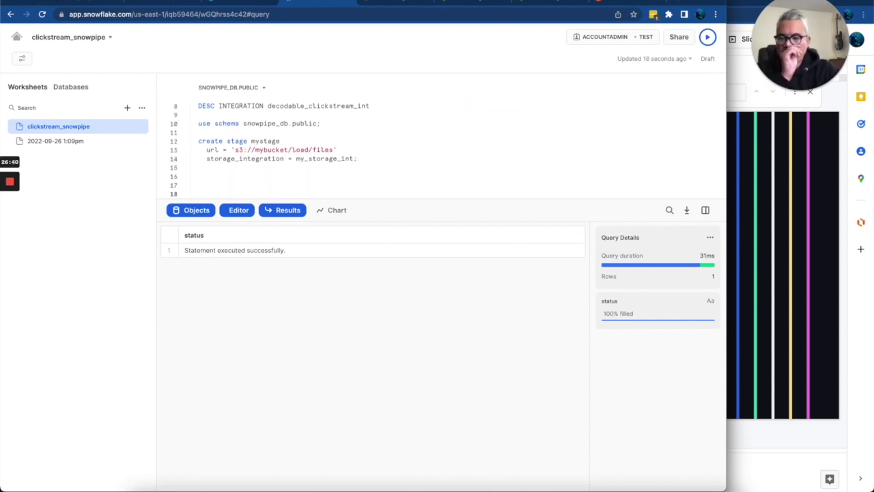
- Replace the stage name mystage with clickstream_stage in the create stage statement
{"action": "double_click", "coordinate": [262, 141]}
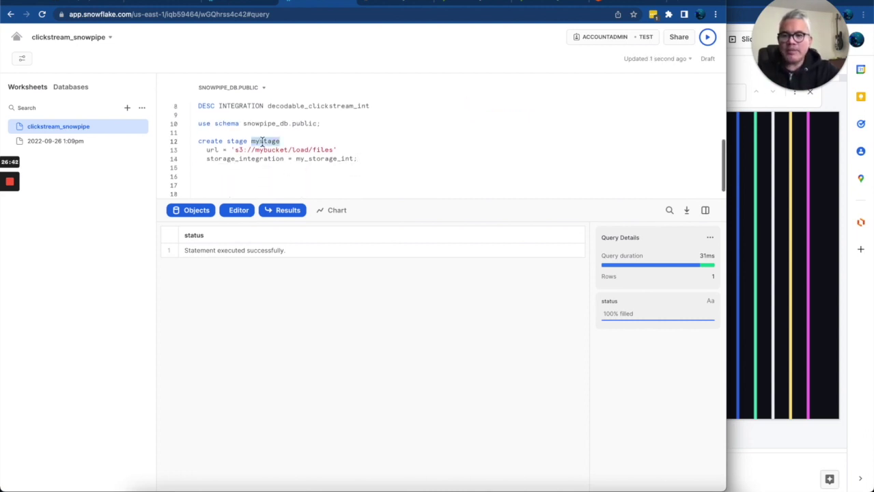
{"action": "type", "text": "cl"}
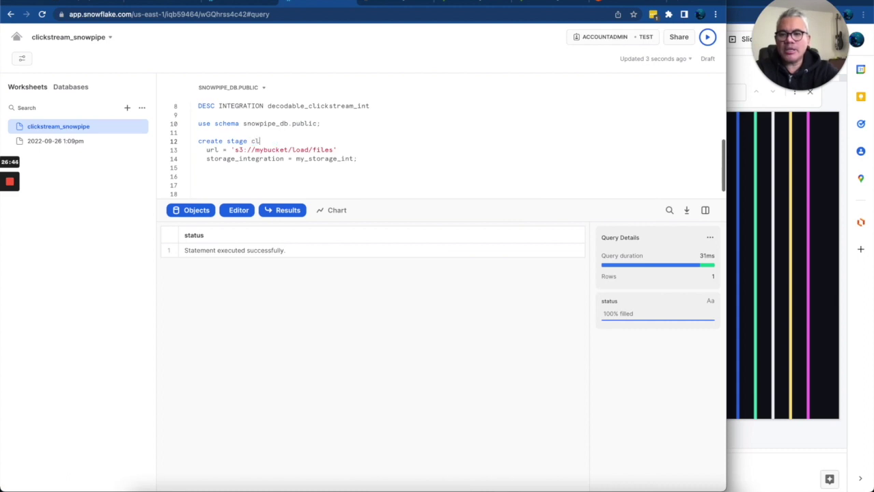
{"action": "type", "text": "ickstream_stage"}
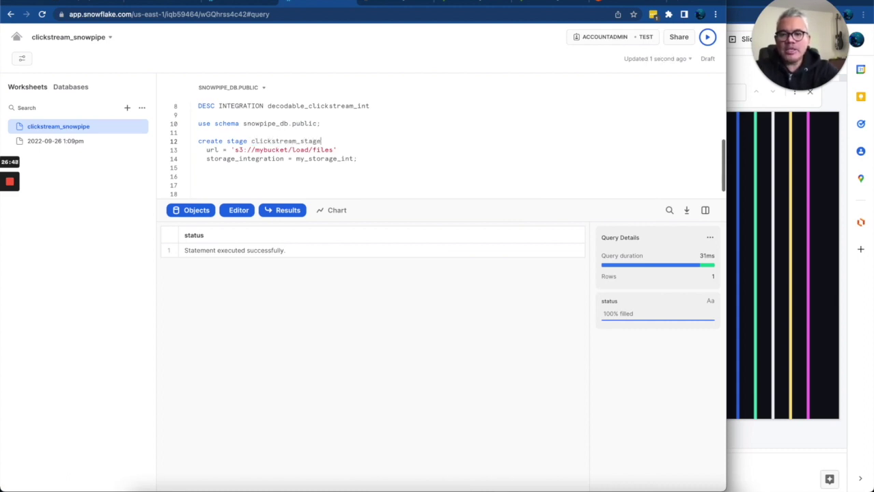
- Point the stage's url to the clickstream path in the S3 bucket listed in the integration's STORAGE_ALLOWED_LOCATIONS
{"action": "double_click", "coordinate": [267, 150]}
{"action": "type", "text": "hubert-st"}
{"action": "key", "text": "BackSpace"}
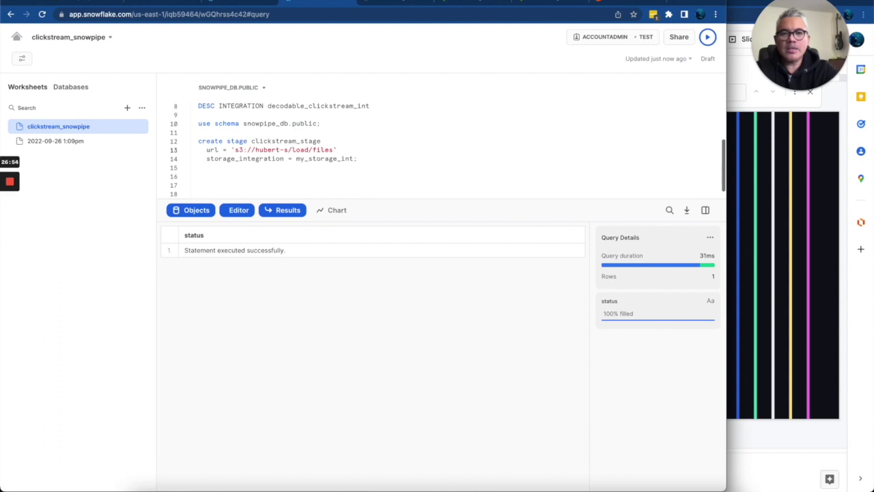
{"action": "type", "text": "nowflake"}
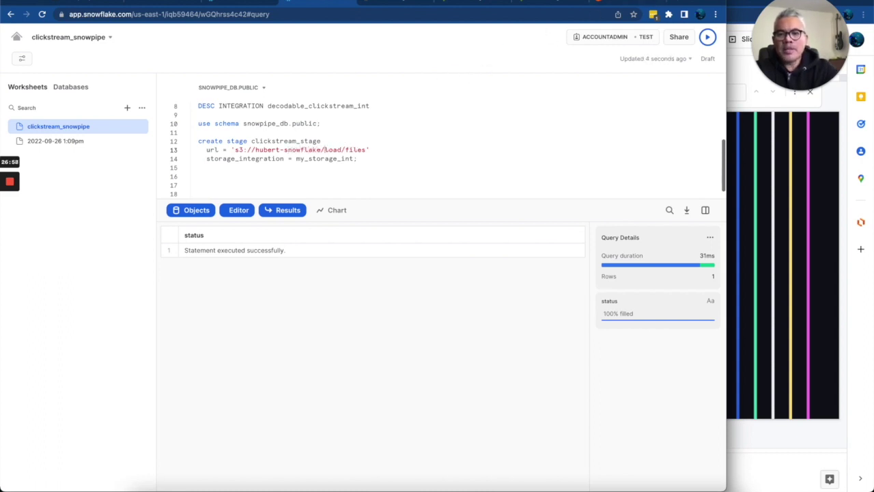
{"action": "left_click_drag", "start_coordinate": [325, 150], "coordinate": [366, 150]}
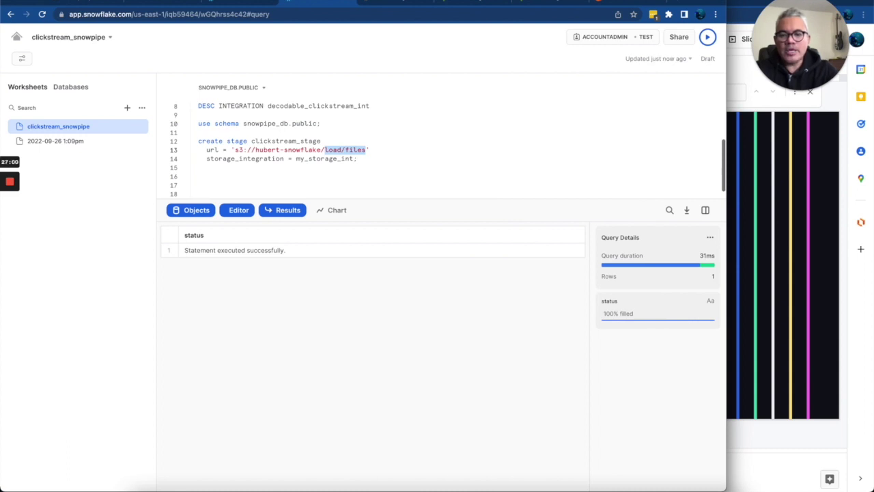
{"action": "type", "text": "clickstream"}
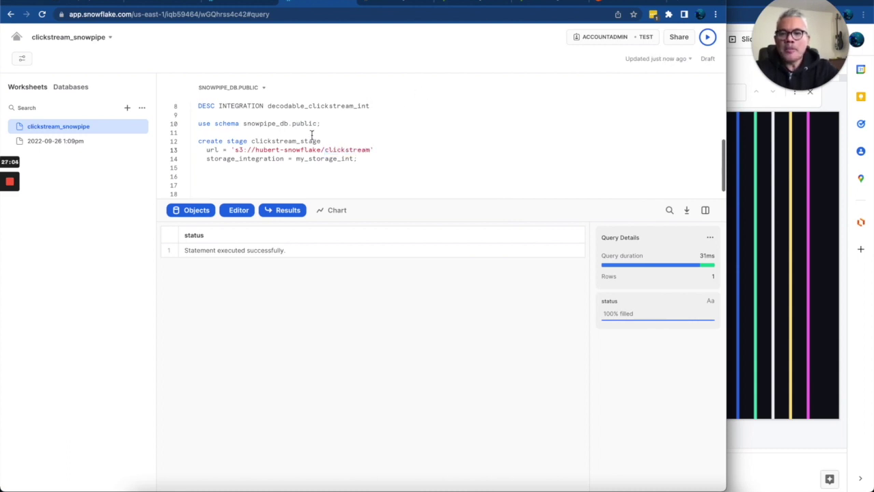
{"action": "scroll", "coordinate": [378, 164], "scroll_direction": "up", "scroll_amount": 2}
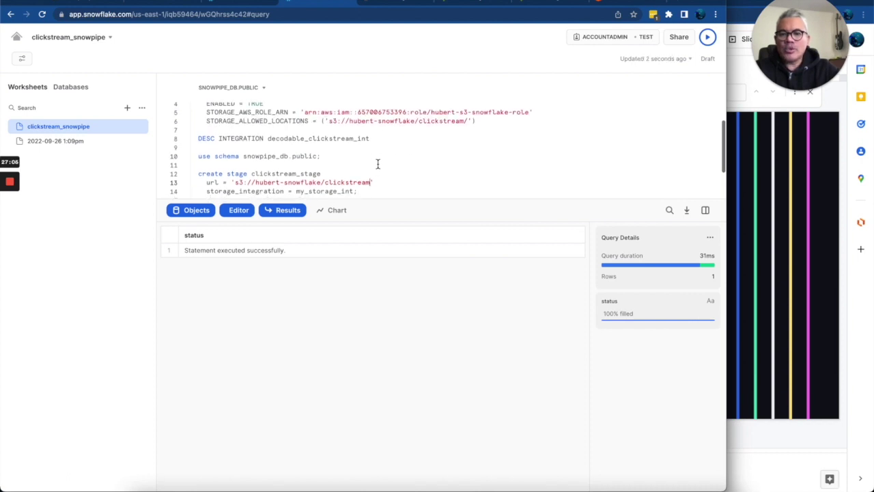
- Set the stage's storage_integration to decodable_clickstream_int, copied from the DESC INTEGRATION statement
{"action": "left_click_drag", "start_coordinate": [377, 202], "coordinate": [376, 290]}
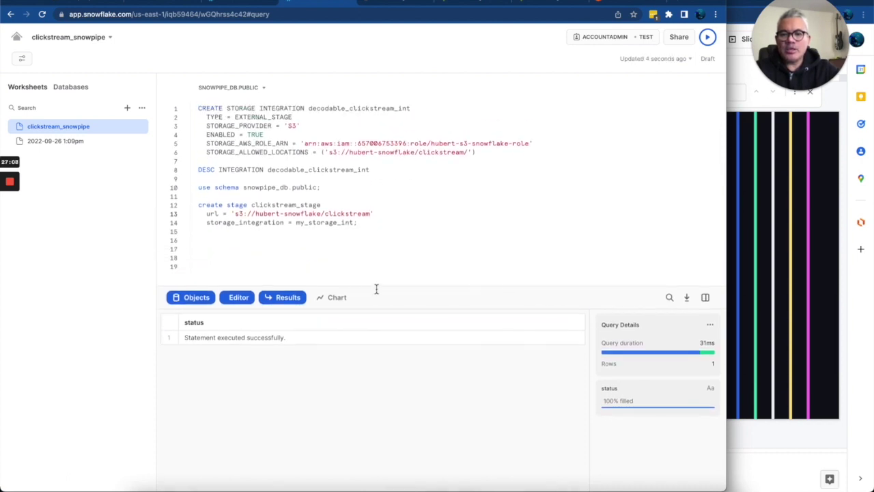
{"action": "double_click", "coordinate": [340, 170]}
{"action": "key", "text": "ctrl+c"}
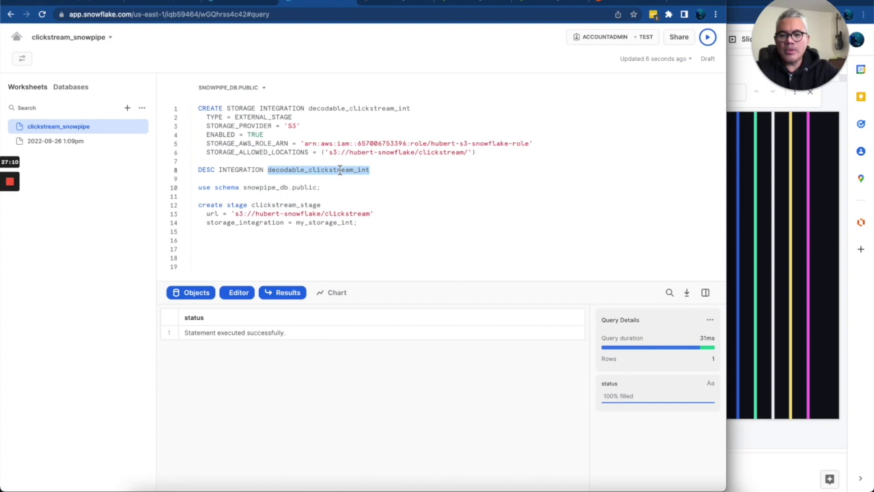
{"action": "double_click", "coordinate": [319, 223]}
{"action": "key", "text": "ctrl+v"}
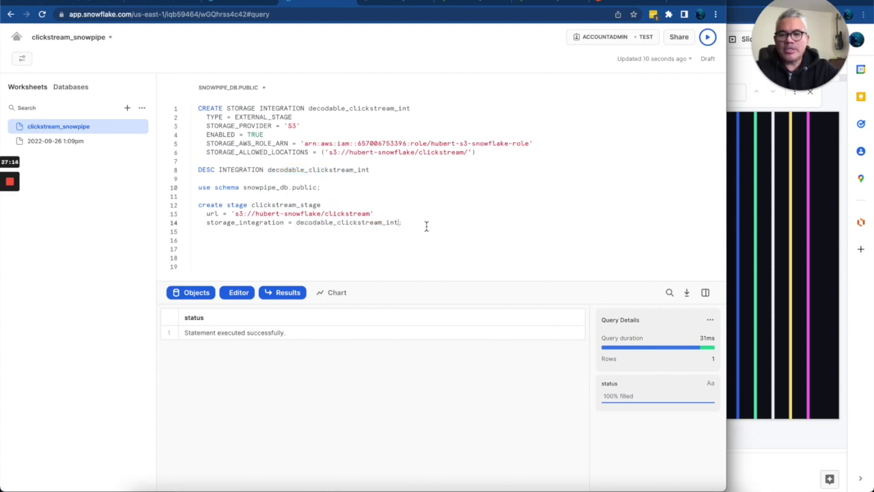
- Try to create the stage by running only the create stage clickstream_stage statement
{"action": "key", "text": "shift+Up"}
{"action": "key", "text": "shift+Up"}
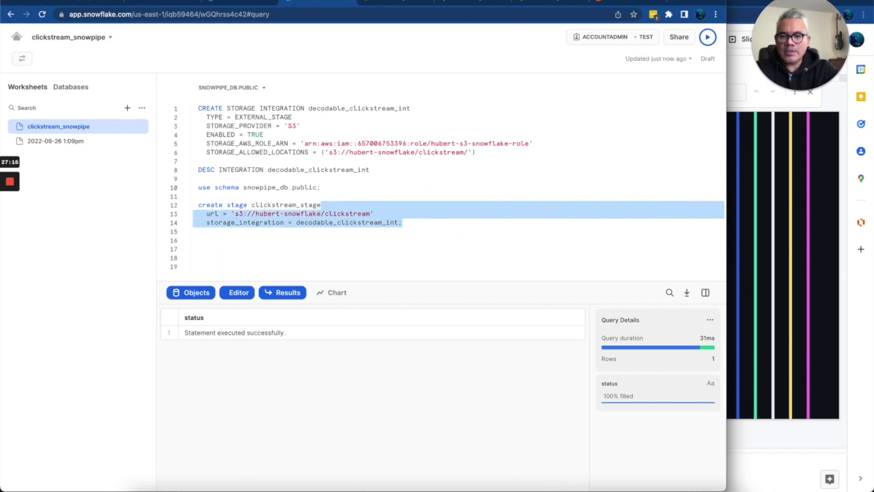
{"action": "key", "text": "shift+Home"}
{"action": "key", "text": "ctrl+Return"}
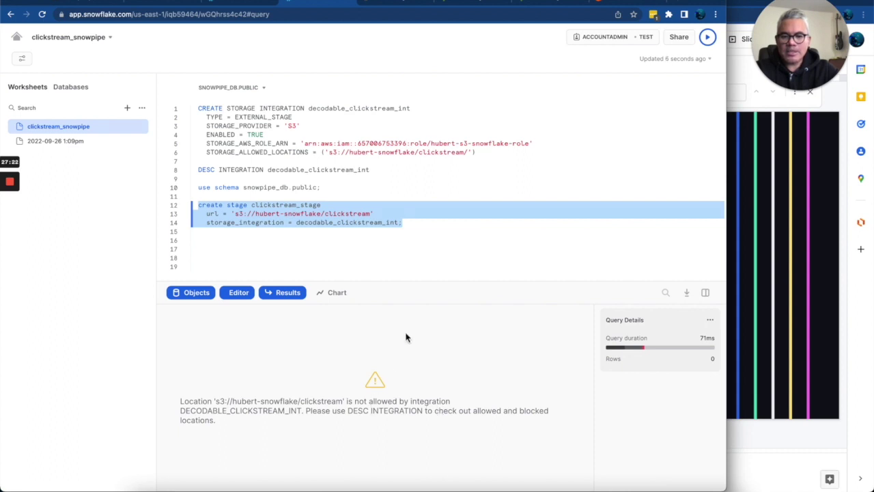
{"action": "left_click", "coordinate": [463, 242]}
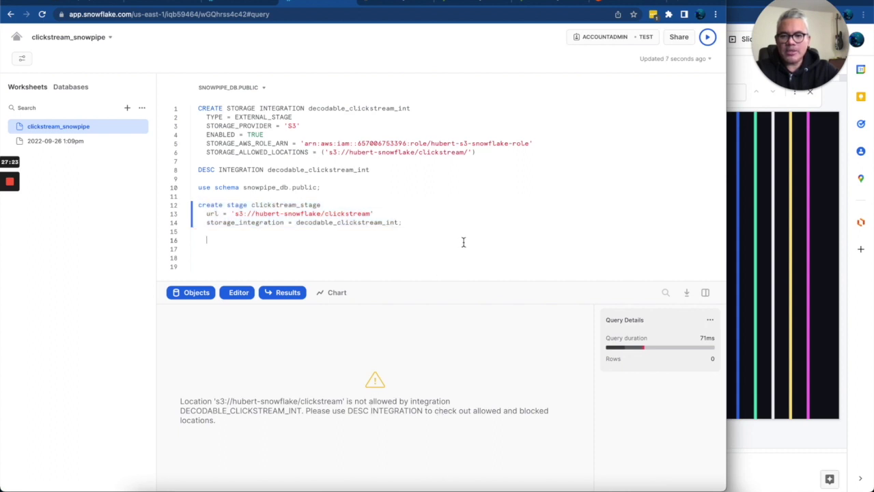
- Review the Create a Stage section in the Snowpipe documentation, check the Snowflake databases page, and return to the worksheet
{"action": "left_click", "coordinate": [401, 6]}
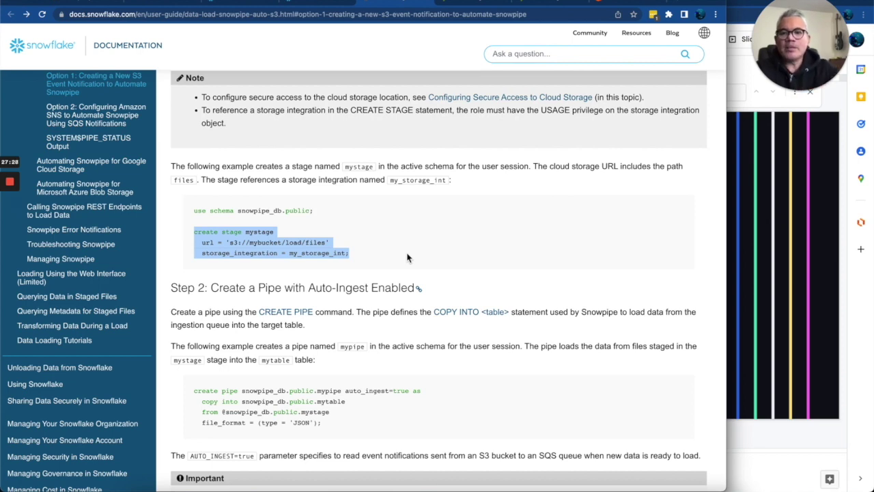
{"action": "scroll", "coordinate": [407, 256], "scroll_direction": "up", "scroll_amount": 3}
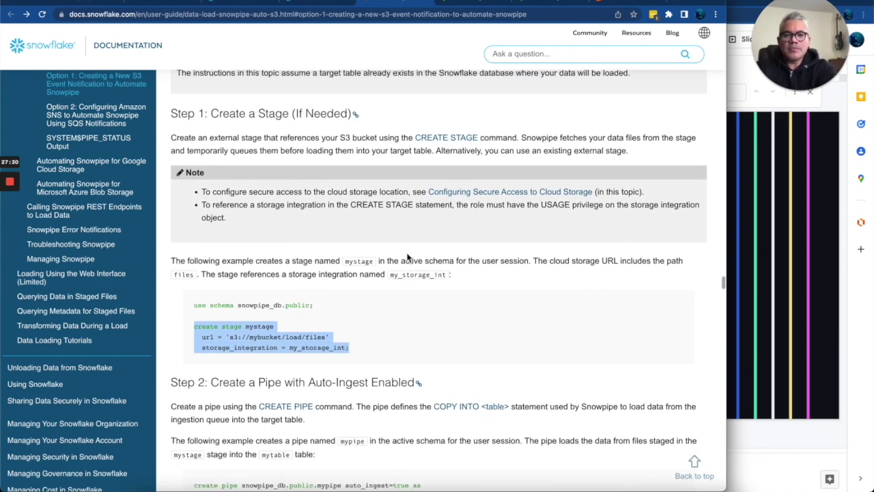
{"action": "scroll", "coordinate": [407, 257], "scroll_direction": "up", "scroll_amount": 1}
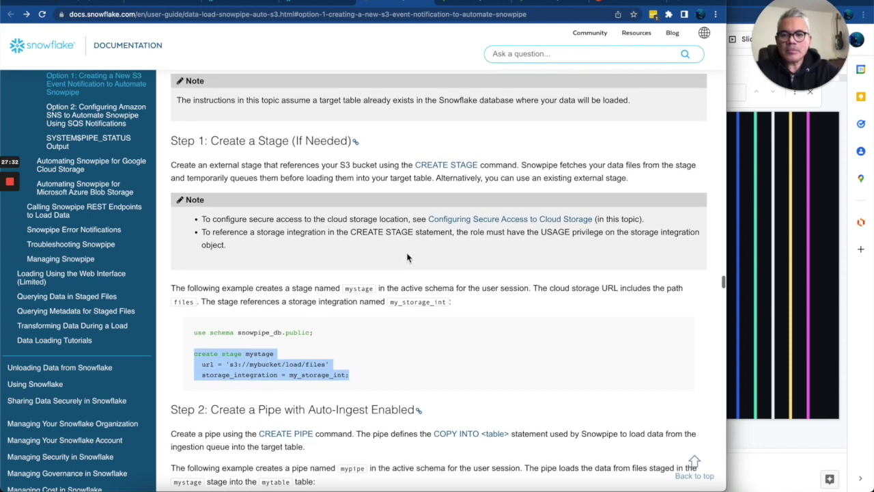
{"action": "scroll", "coordinate": [407, 257], "scroll_direction": "up", "scroll_amount": 1}
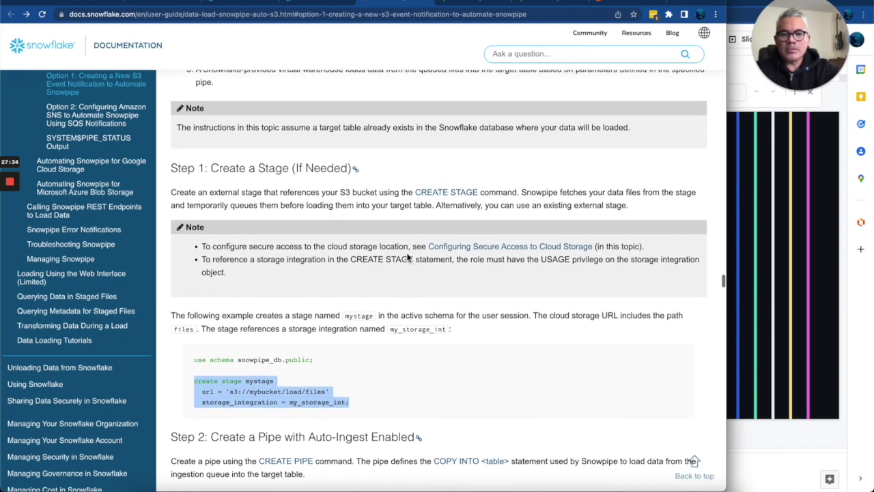
{"action": "left_click", "coordinate": [236, 3]}
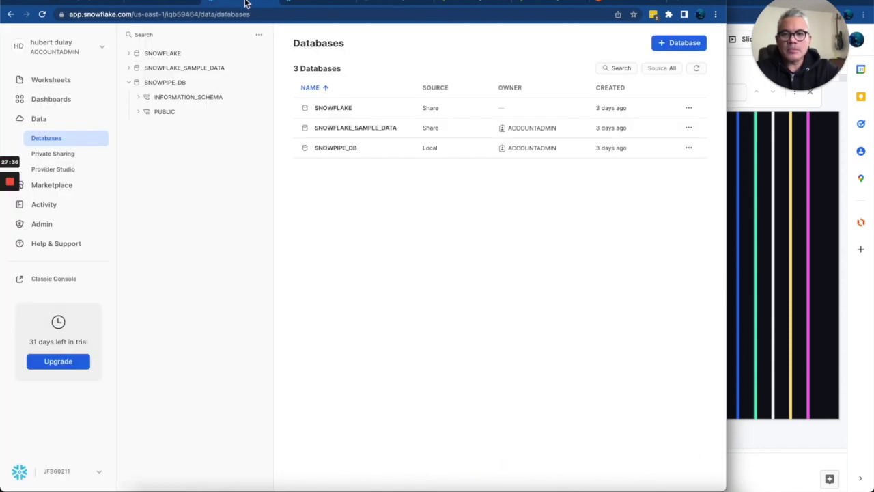
{"action": "left_click", "coordinate": [292, 3]}
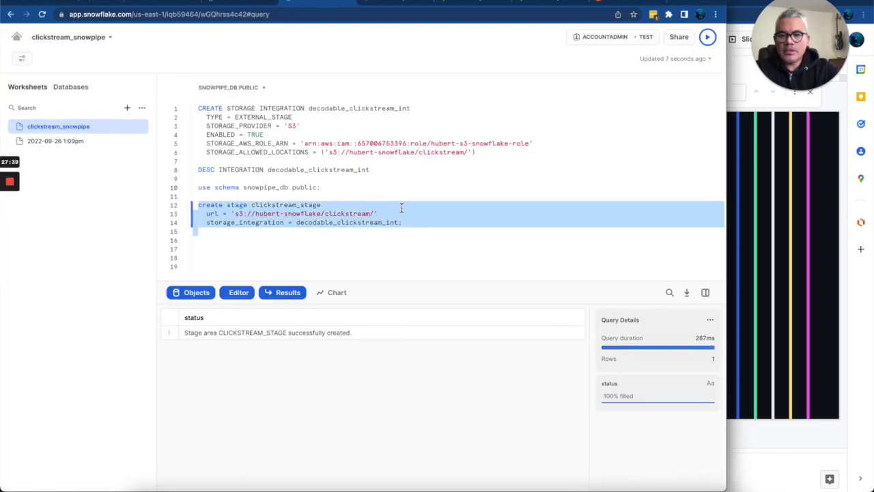
- Re-enter the trailing slash after clickstream in the stage's url and rerun only the create stage statement
{"action": "left_click", "coordinate": [398, 220]}
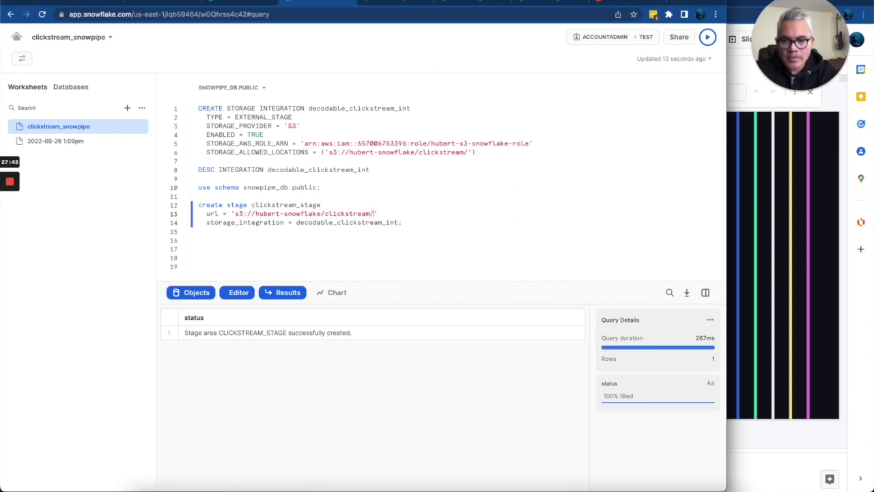
{"action": "left_click", "coordinate": [375, 213]}
{"action": "key", "text": "BackSpace"}
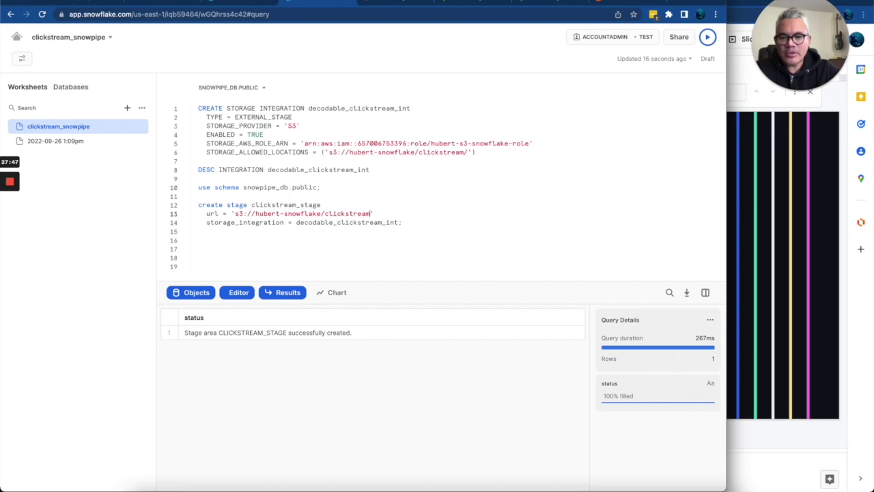
{"action": "type", "text": "/"}
{"action": "left_click_drag", "start_coordinate": [207, 231], "coordinate": [198, 196]}
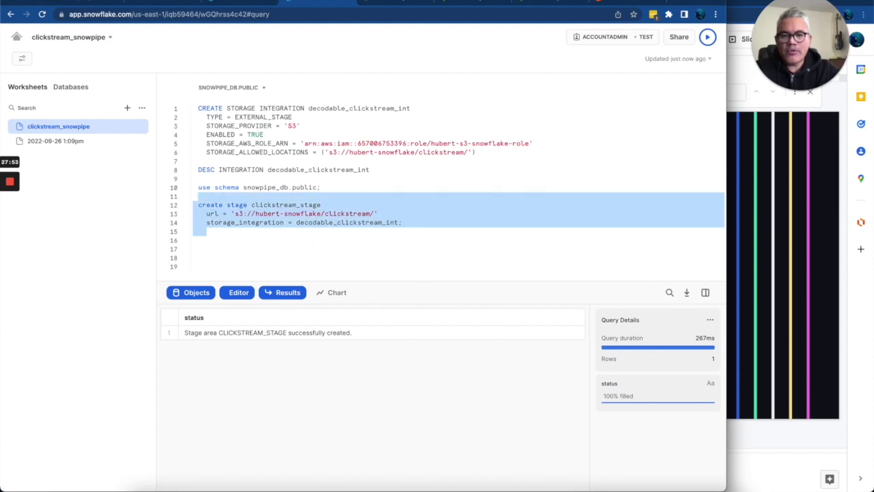
{"action": "left_click", "coordinate": [708, 37]}
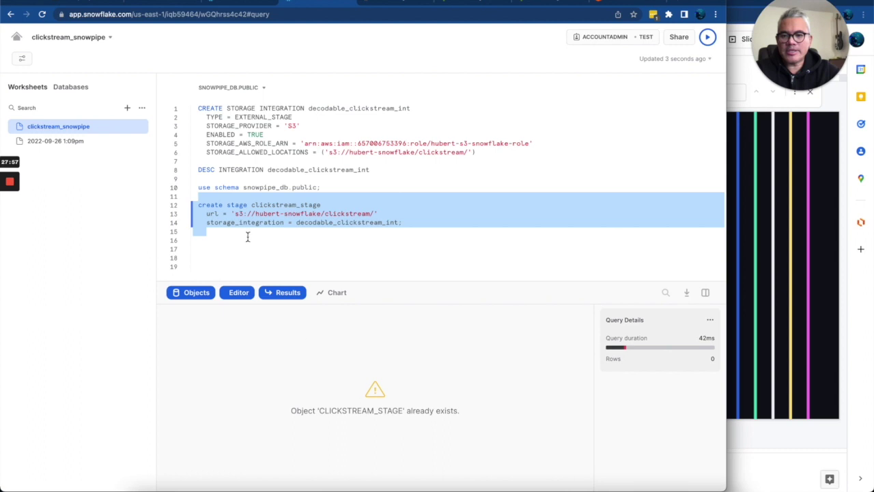
{"action": "left_click", "coordinate": [224, 205]}
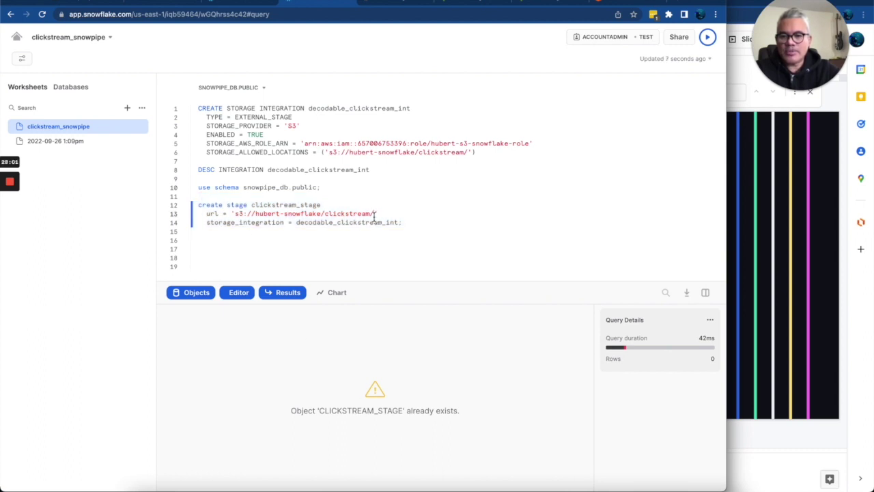
{"action": "left_click", "coordinate": [210, 238]}
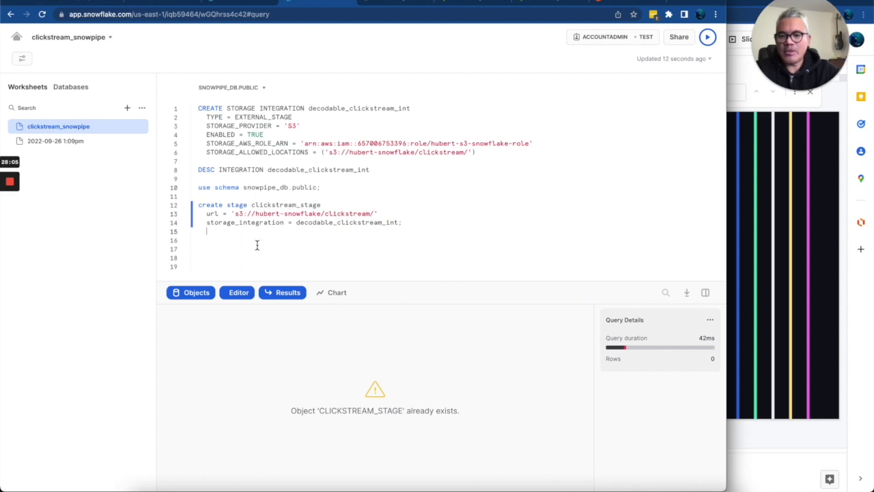
- Copy the create pipe mypipe example from the Snowpipe documentation into the worksheet below the create stage statement, followed by blank lines
{"action": "left_click", "coordinate": [390, 5]}
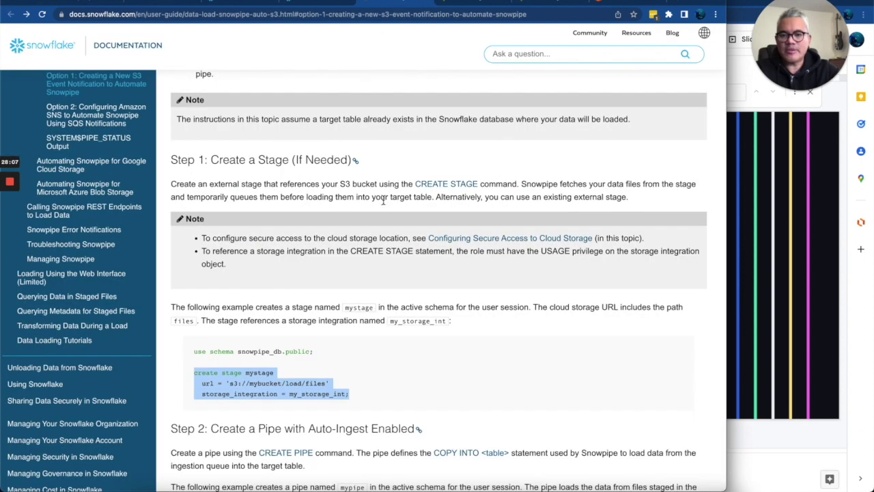
{"action": "scroll", "coordinate": [383, 269], "scroll_direction": "down", "scroll_amount": 4}
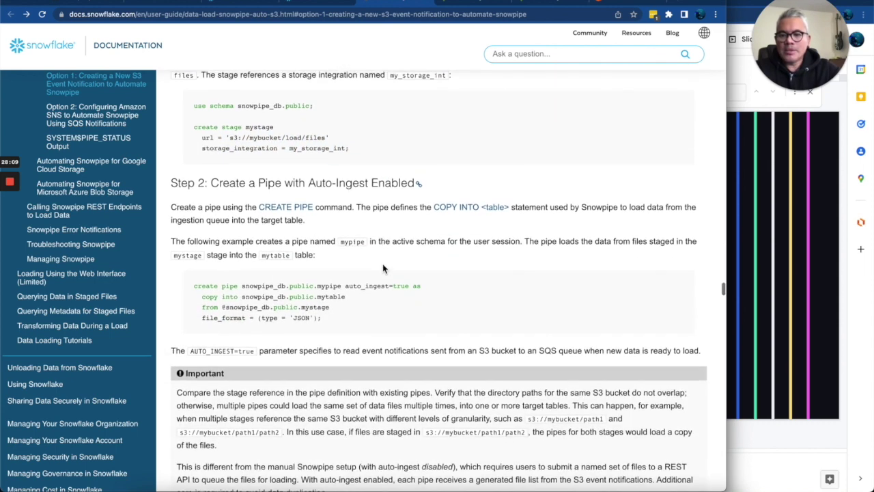
{"action": "scroll", "coordinate": [382, 263], "scroll_direction": "down", "scroll_amount": 1}
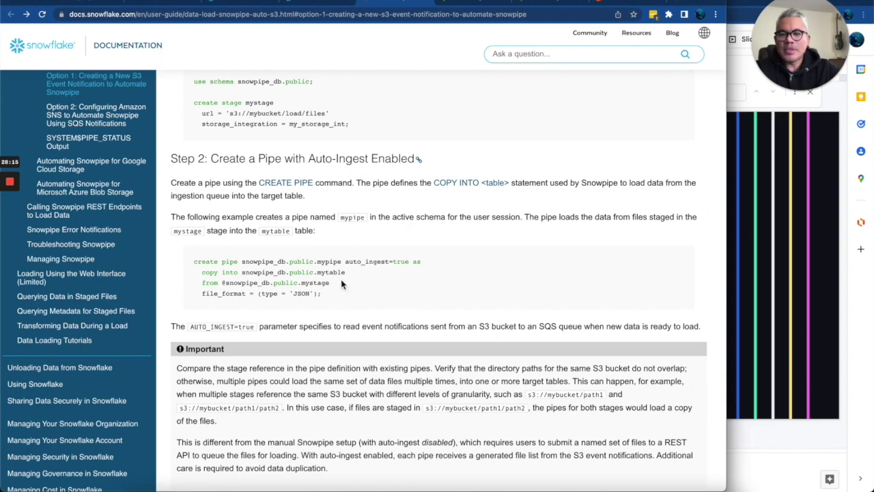
{"action": "scroll", "coordinate": [342, 284], "scroll_direction": "down", "scroll_amount": 6}
{"action": "scroll", "coordinate": [342, 284], "scroll_direction": "up", "scroll_amount": 4}
{"action": "scroll", "coordinate": [343, 284], "scroll_direction": "up", "scroll_amount": 5}
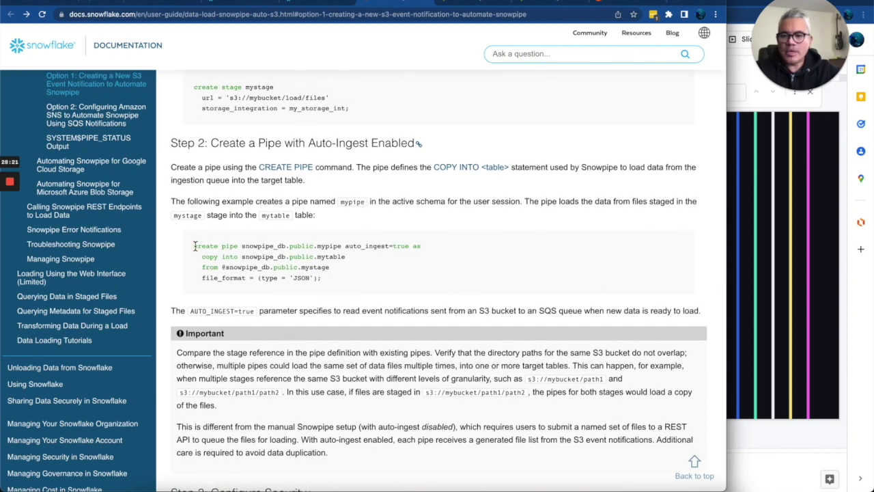
{"action": "left_click_drag", "start_coordinate": [196, 246], "coordinate": [333, 289]}
{"action": "key", "text": "ctrl+c"}
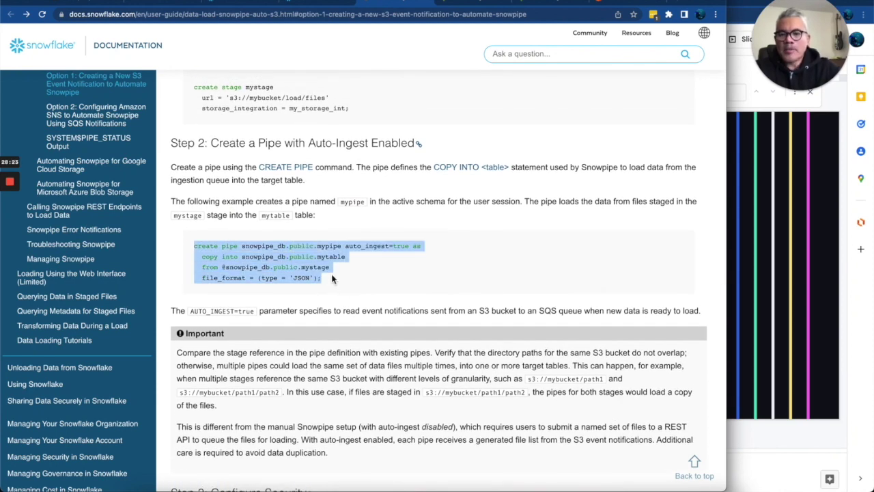
{"action": "left_click", "coordinate": [311, 5]}
{"action": "left_click", "coordinate": [238, 257]}
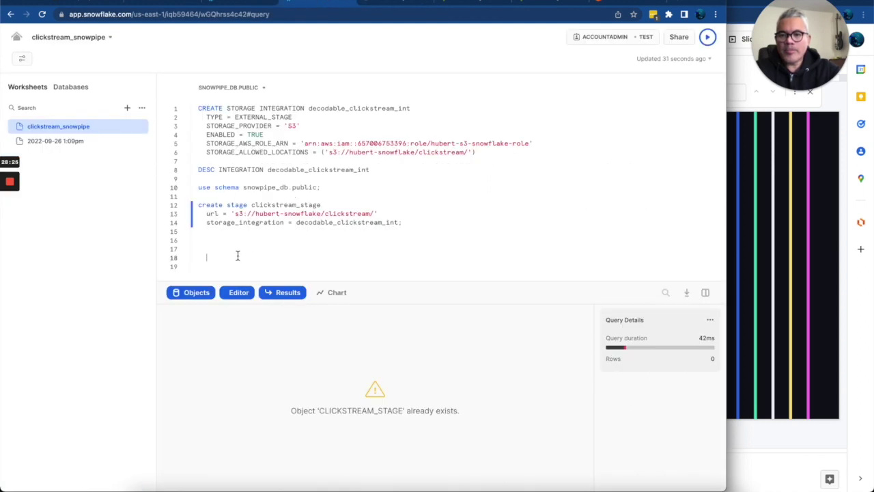
{"action": "key", "text": "ctrl+v"}
{"action": "key", "text": "Return"}
{"action": "key", "text": "Return"}
{"action": "key", "text": "Return"}
{"action": "key", "text": "Return"}
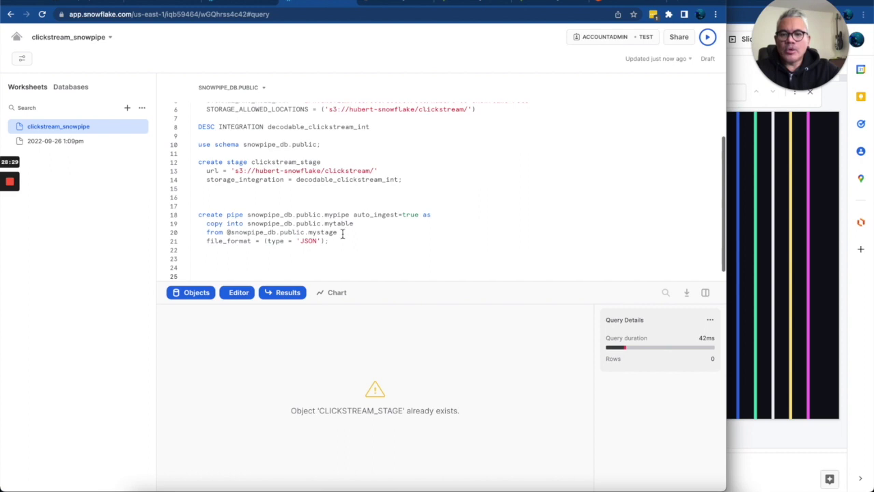
- Examine the database, schema and table names in the create pipe statement's copy into target
{"action": "scroll", "coordinate": [251, 227], "scroll_direction": "up", "scroll_amount": 1}
{"action": "scroll", "coordinate": [253, 232], "scroll_direction": "up", "scroll_amount": 1}
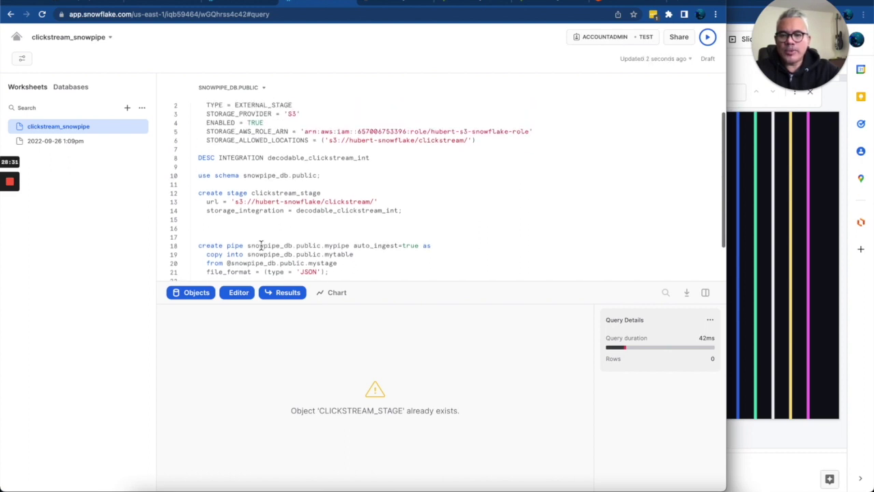
{"action": "double_click", "coordinate": [272, 252]}
{"action": "scroll", "coordinate": [270, 255], "scroll_direction": "down", "scroll_amount": 3}
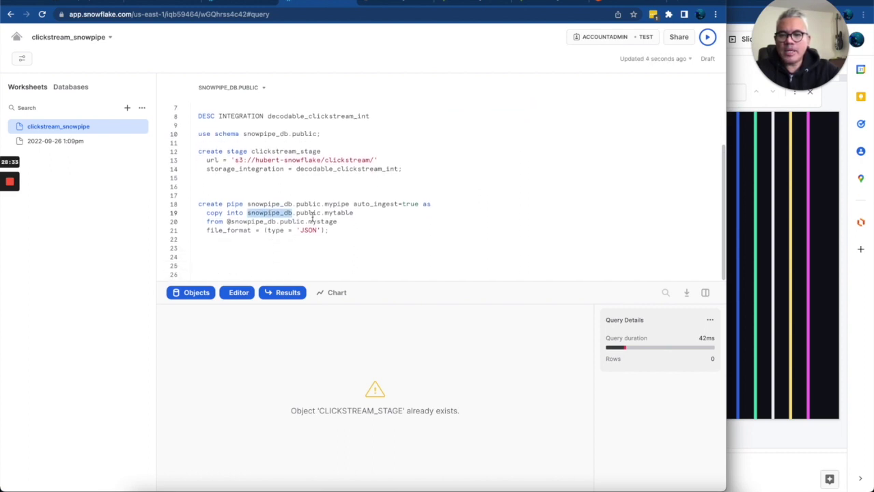
{"action": "double_click", "coordinate": [309, 213]}
{"action": "double_click", "coordinate": [333, 213]}
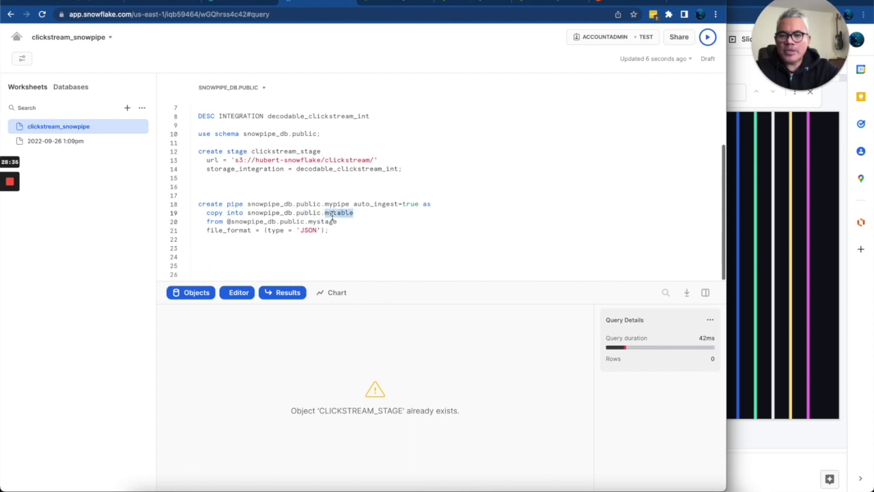
{"action": "left_click", "coordinate": [339, 215]}
{"action": "double_click", "coordinate": [339, 214]}
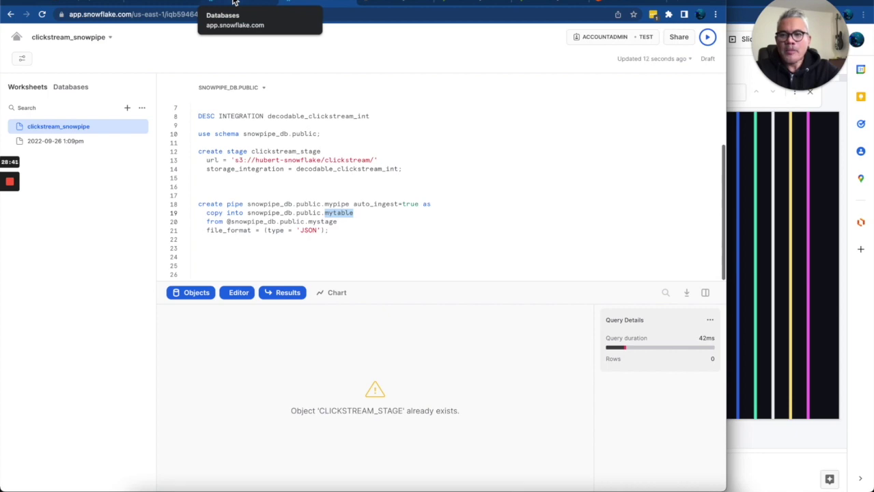
- Switch to VS Code, widen the snowflake README editor, and review the create table statement under Create database and table
{"action": "key", "text": "super+Tab"}
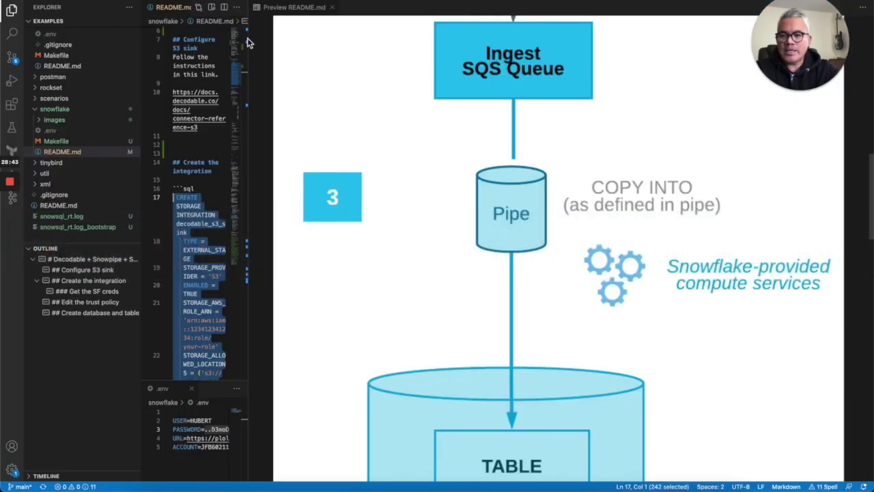
{"action": "left_click_drag", "start_coordinate": [250, 187], "coordinate": [494, 189]}
{"action": "left_click", "coordinate": [365, 214]}
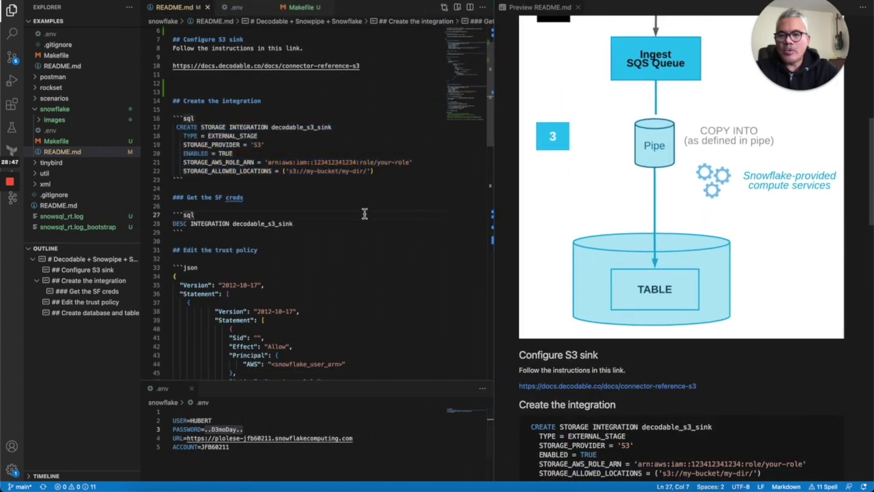
{"action": "scroll", "coordinate": [365, 214], "scroll_direction": "down", "scroll_amount": 10}
{"action": "scroll", "coordinate": [365, 214], "scroll_direction": "down", "scroll_amount": 3}
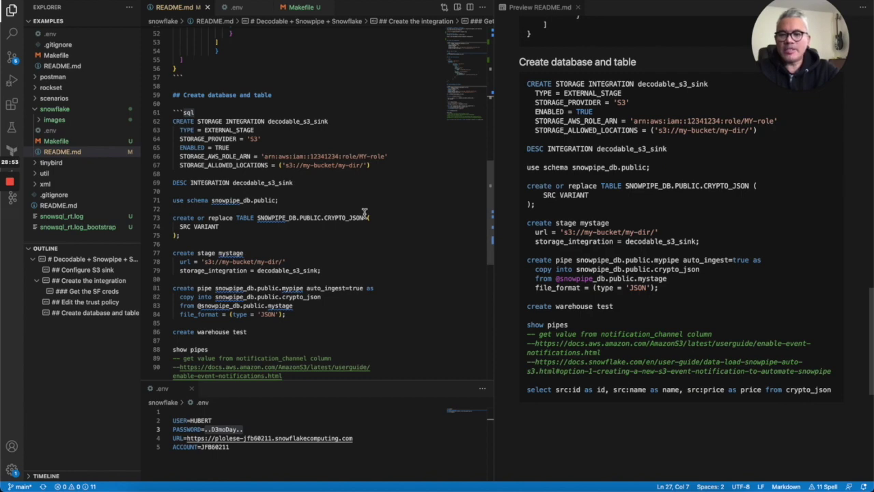
- Switch to Decodable in Chrome and examine the schema fields of the s3_to_snowflake_sink connection
{"action": "key", "text": "super+Tab"}
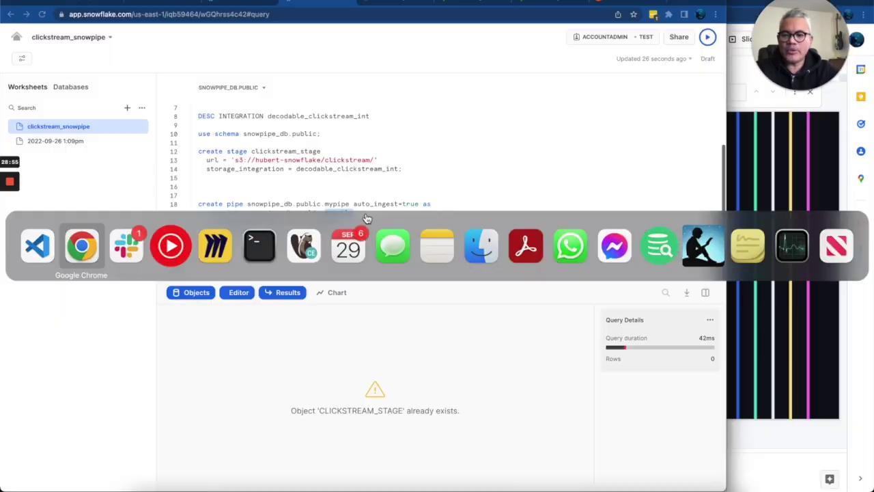
{"action": "left_click", "coordinate": [150, 6]}
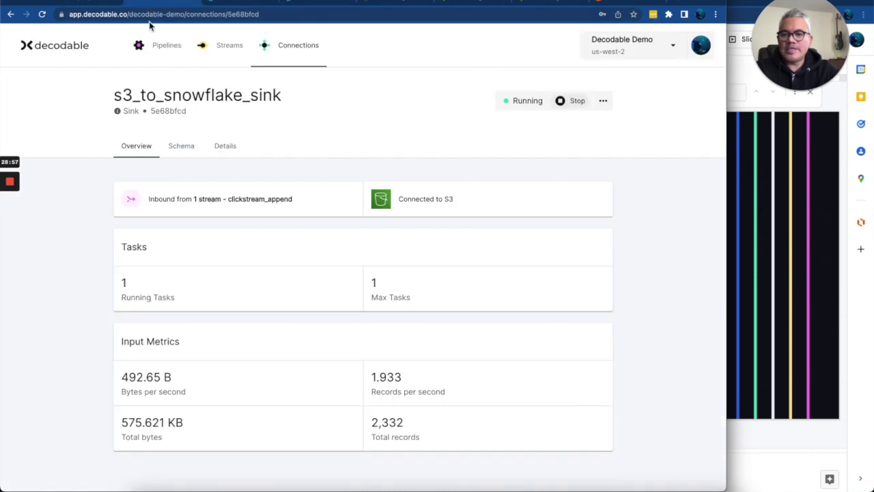
{"action": "left_click", "coordinate": [189, 150]}
{"action": "scroll", "coordinate": [347, 338], "scroll_direction": "down", "scroll_amount": 5}
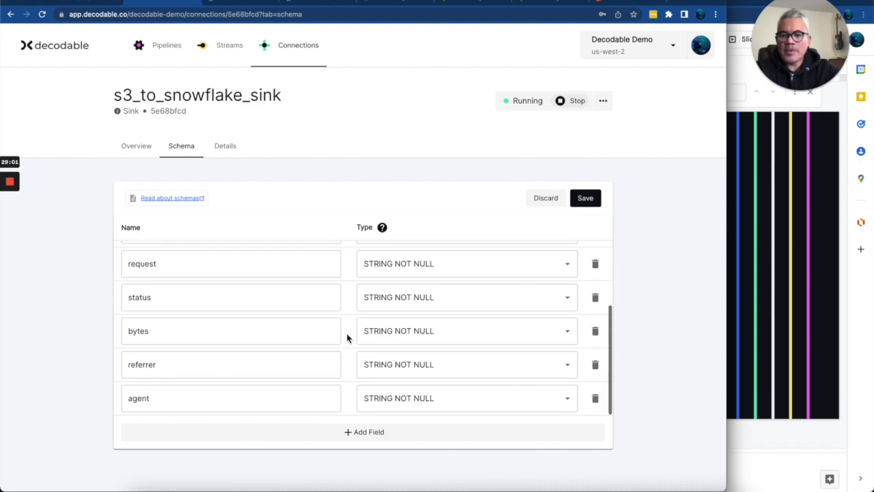
- Review the overview metrics and schema fields of the s3_to_snowflake_sink connection
{"action": "scroll", "coordinate": [347, 337], "scroll_direction": "up", "scroll_amount": 5}
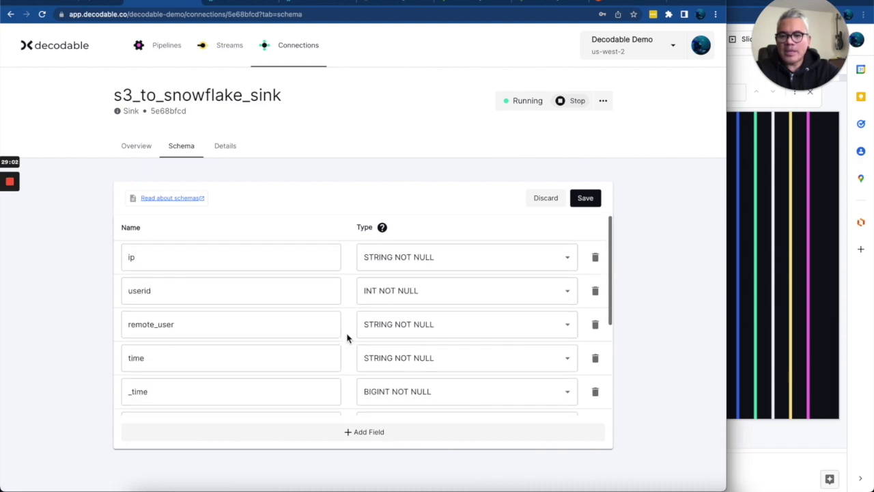
{"action": "left_click", "coordinate": [144, 155]}
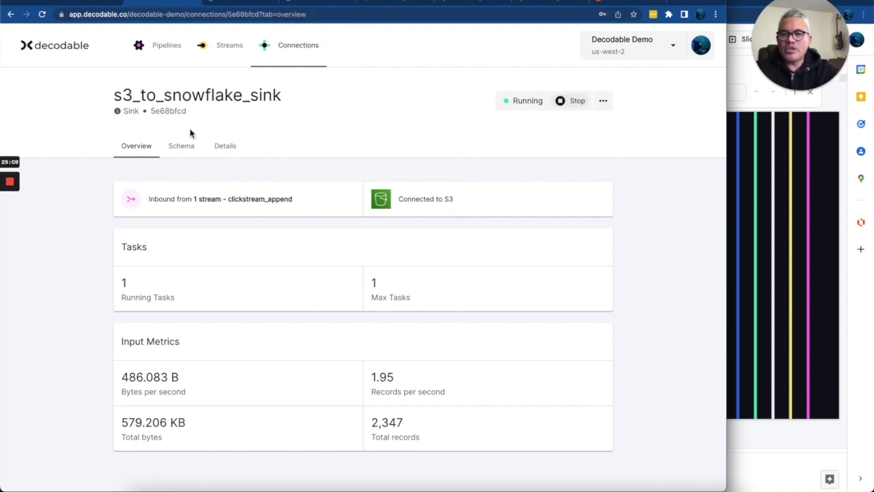
{"action": "left_click", "coordinate": [179, 151]}
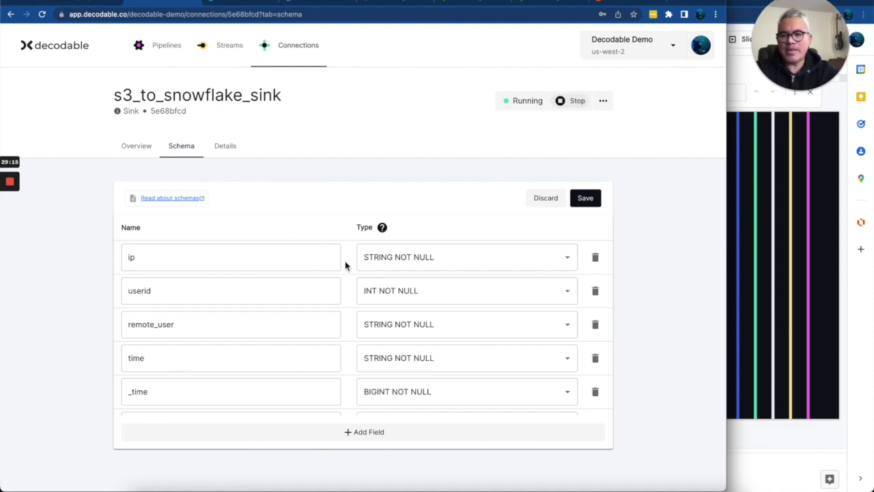
- Copy the create or replace TABLE CRYPTO_JSON statement from the VS Code README into the Snowflake worksheet below the create pipe statement
{"action": "left_click", "coordinate": [315, 4]}
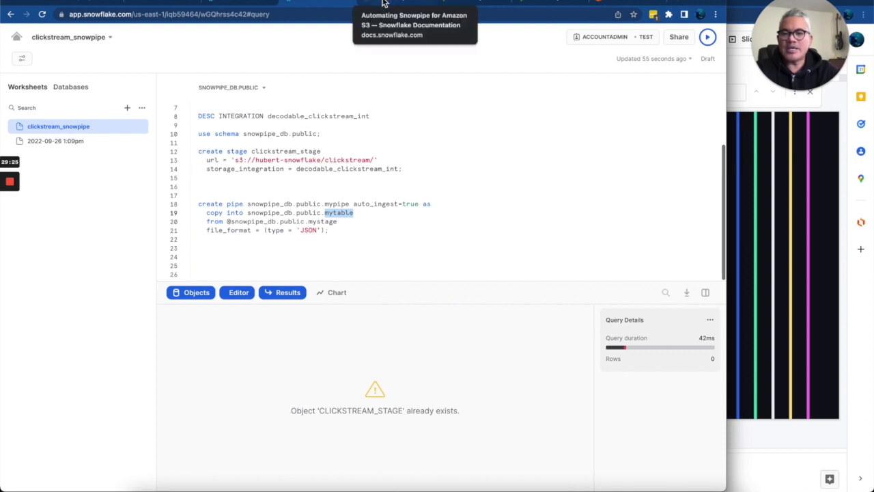
{"action": "key", "text": "super+Tab"}
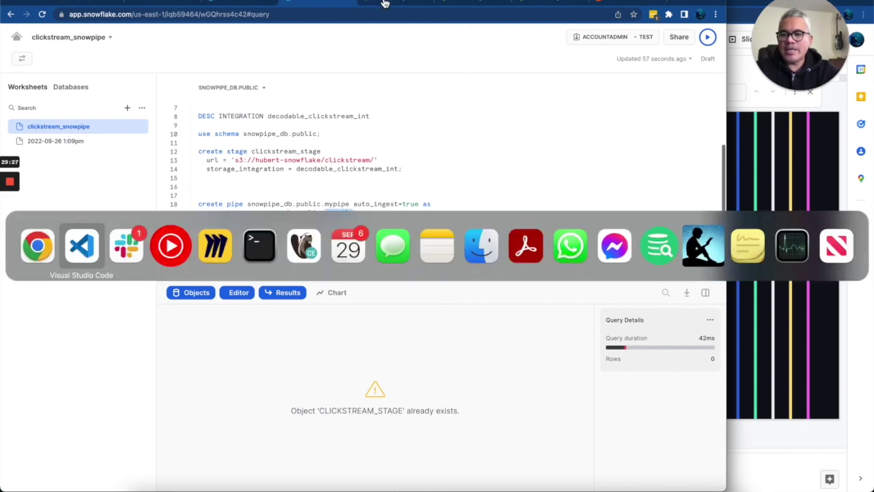
{"action": "double_click", "coordinate": [208, 227]}
{"action": "mouse_move", "coordinate": [180, 235]}
{"action": "left_mouse_down"}
{"action": "mouse_move", "coordinate": [198, 236]}
{"action": "mouse_move", "coordinate": [173, 221]}
{"action": "left_mouse_up"}
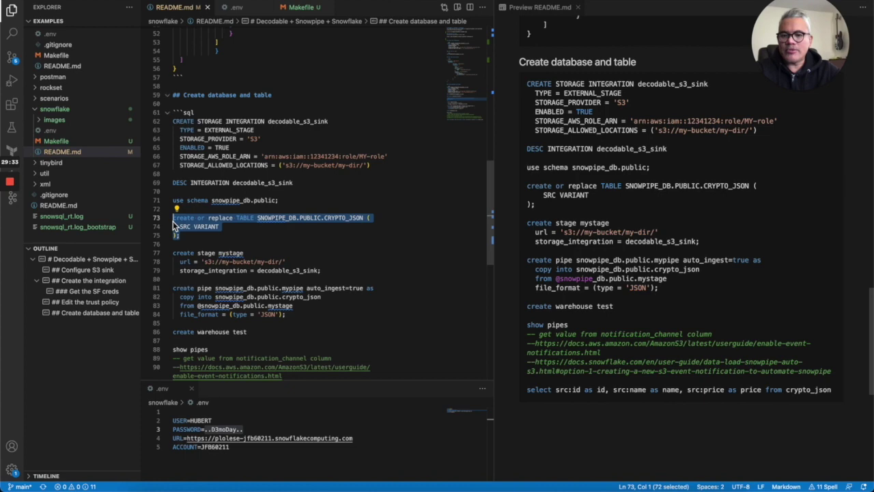
{"action": "key", "text": "super+Tab"}
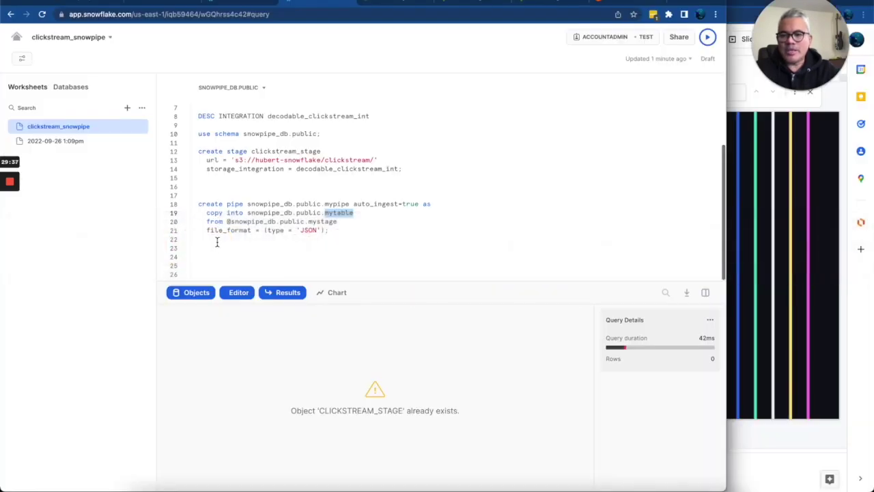
{"action": "left_click", "coordinate": [213, 248]}
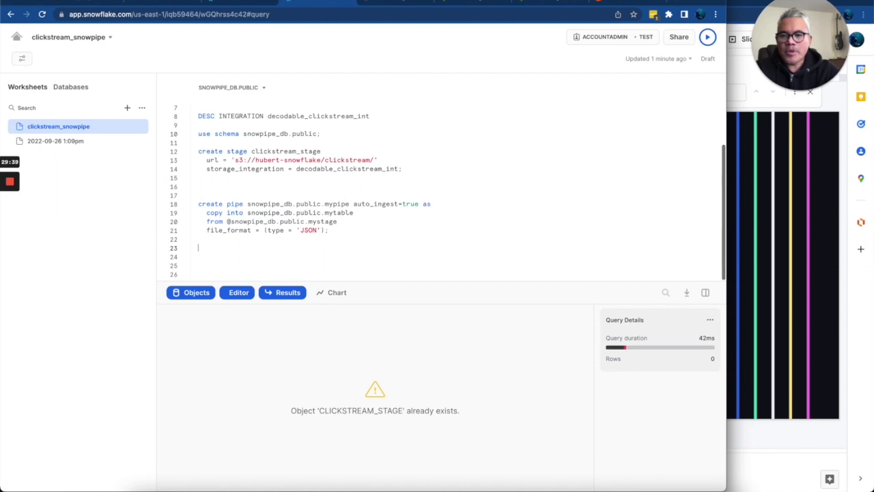
{"action": "type", "text": "create or replace TABLE SNOWPIPE_DB.PUBLIC.CRYPTO_JSON (     SRC VARIANT );"}
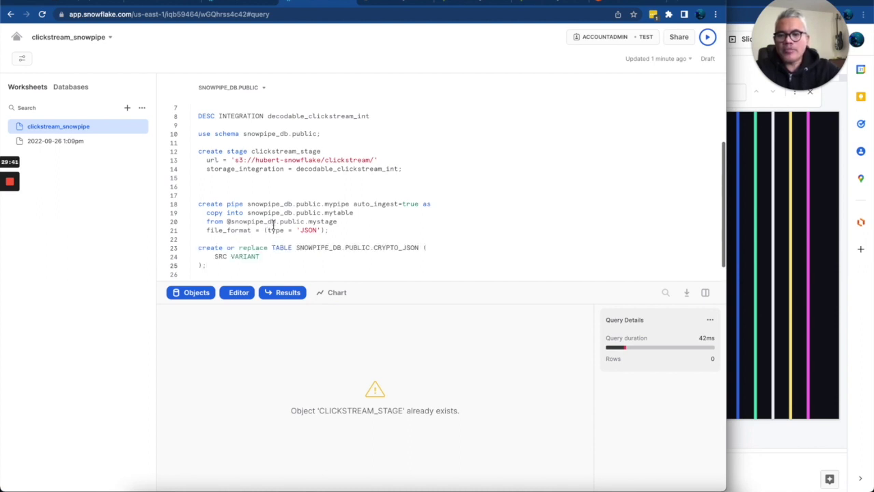
- Rename the table in the create table statement to CLICKSTREAM_JSON and run only that statement
{"action": "scroll", "coordinate": [273, 225], "scroll_direction": "down", "scroll_amount": 1}
{"action": "double_click", "coordinate": [401, 229]}
{"action": "key", "text": "BackSpace"}
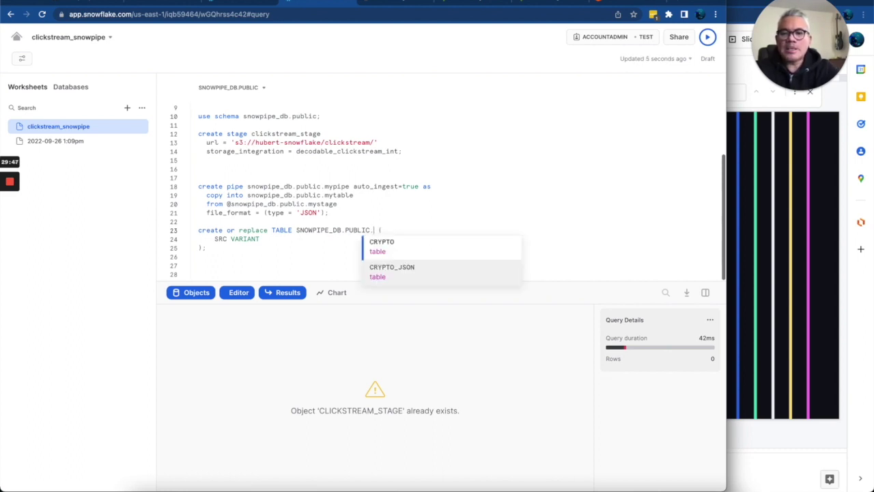
{"action": "type", "text": "CLIC"}
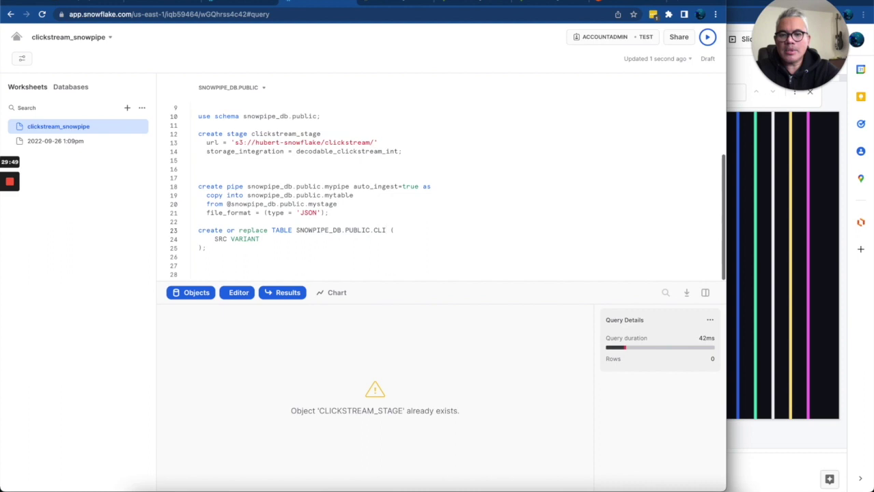
{"action": "type", "text": "KSTREAM"}
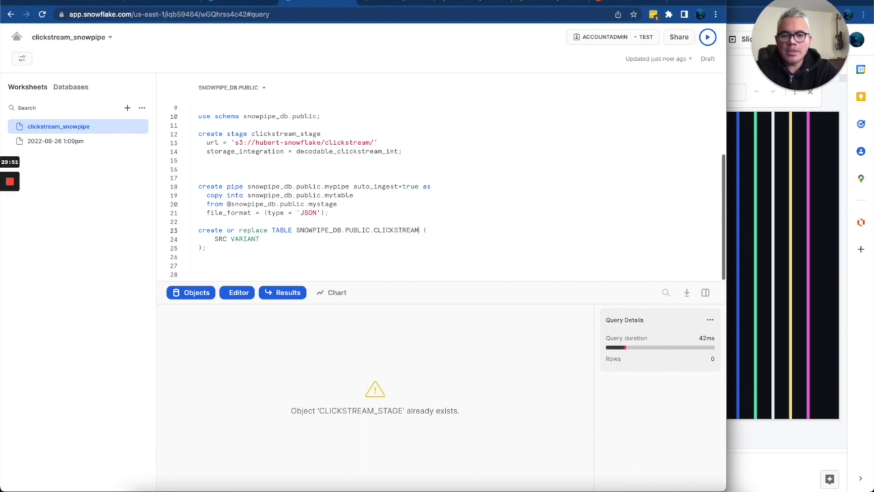
{"action": "type", "text": "_JSON"}
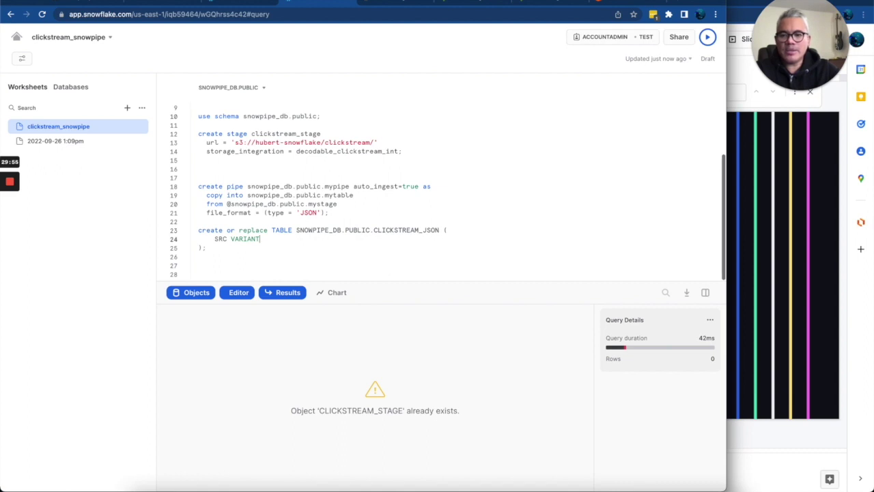
{"action": "left_click_drag", "start_coordinate": [206, 247], "coordinate": [198, 230]}
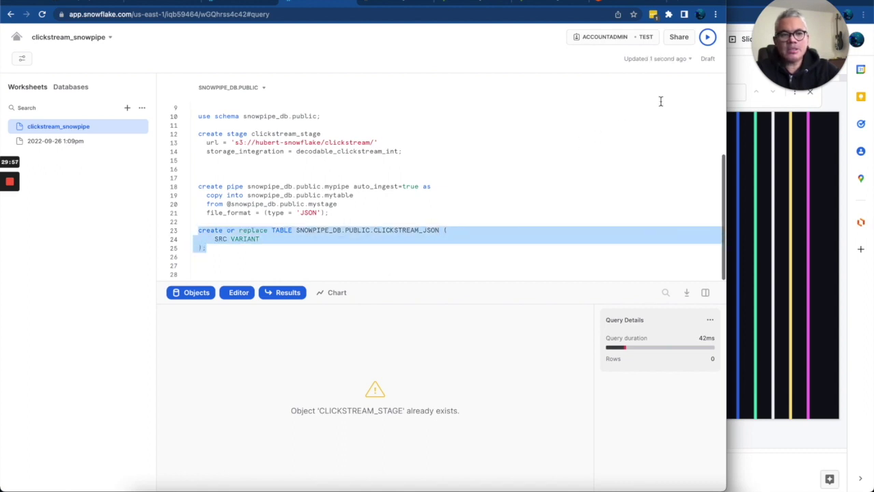
{"action": "left_click", "coordinate": [707, 38]}
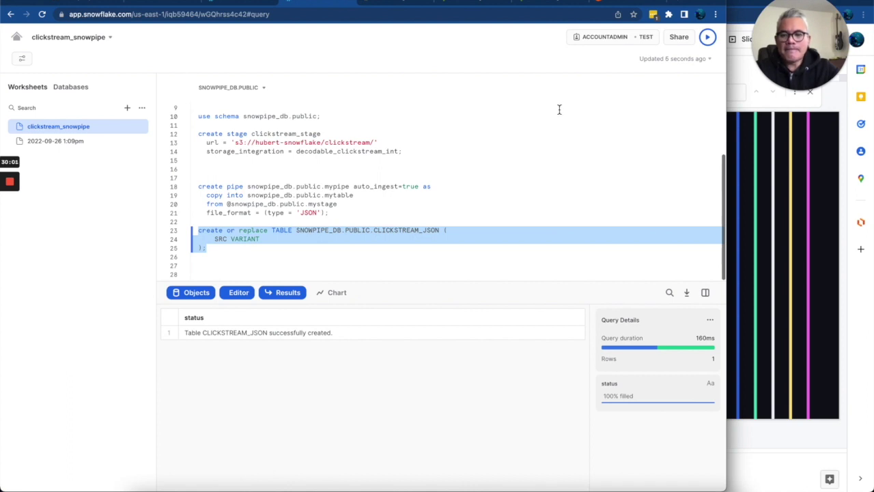
- Examine the CLICKSTREAM_JSON table definition in SNOWPIPE_DB's PUBLIC schema, including its SRC VARIANT column, and view the clickstream/ objects in Amazon S3
{"action": "left_click", "coordinate": [244, 3]}
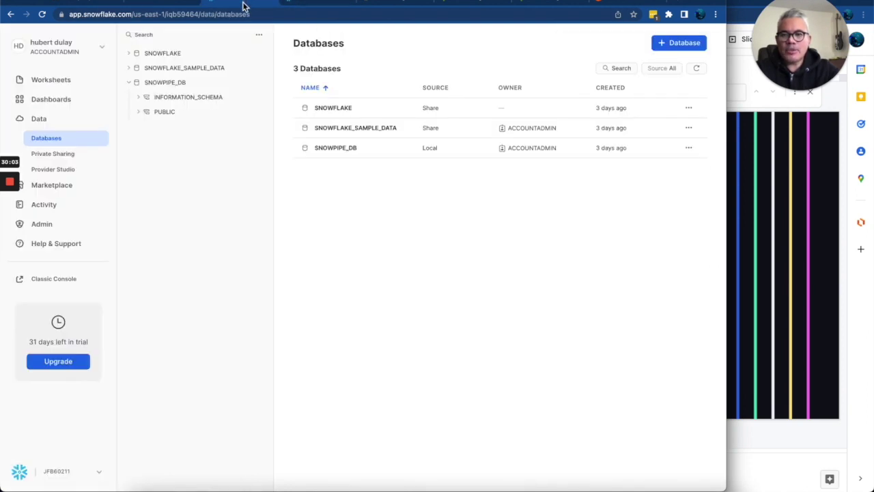
{"action": "left_click", "coordinate": [171, 85]}
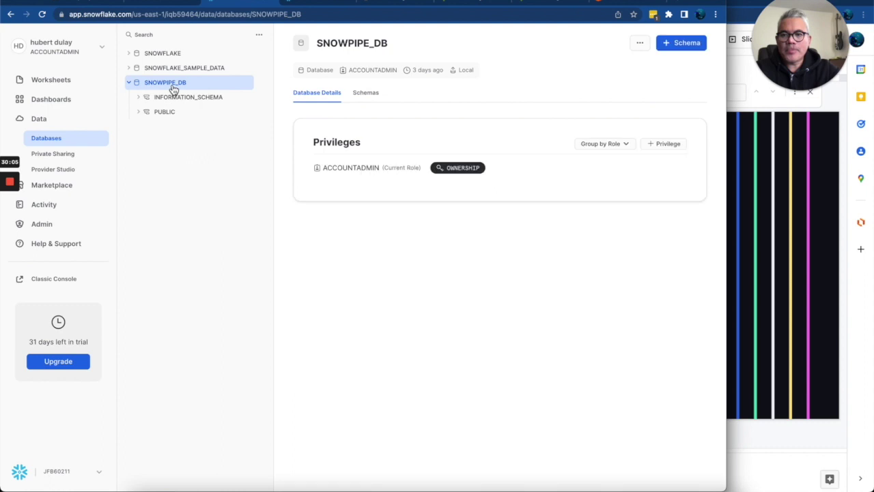
{"action": "left_click", "coordinate": [167, 112]}
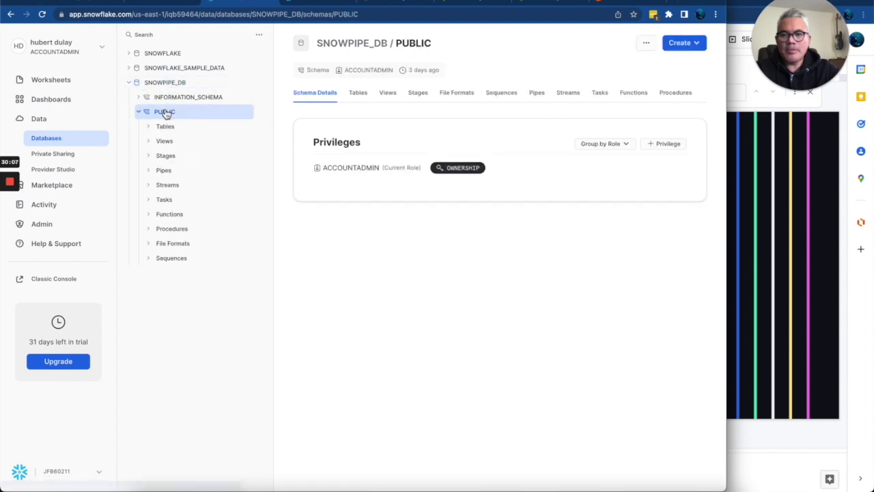
{"action": "left_click", "coordinate": [360, 95]}
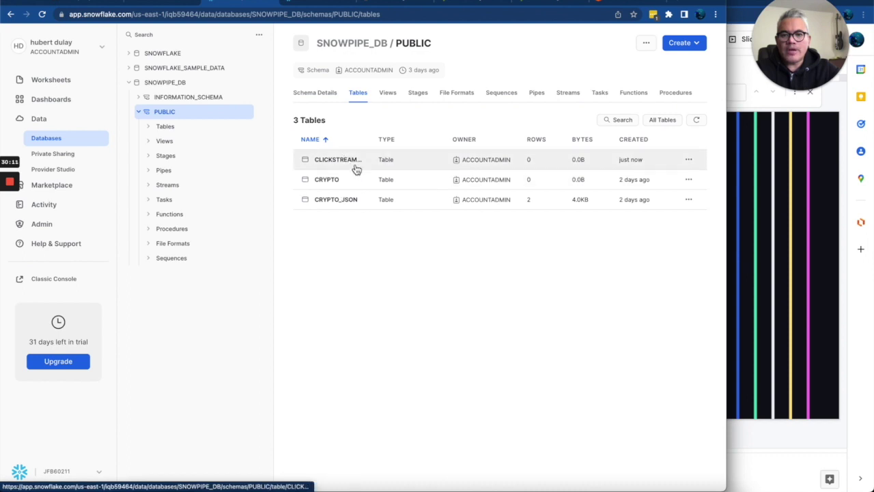
{"action": "left_click", "coordinate": [343, 168]}
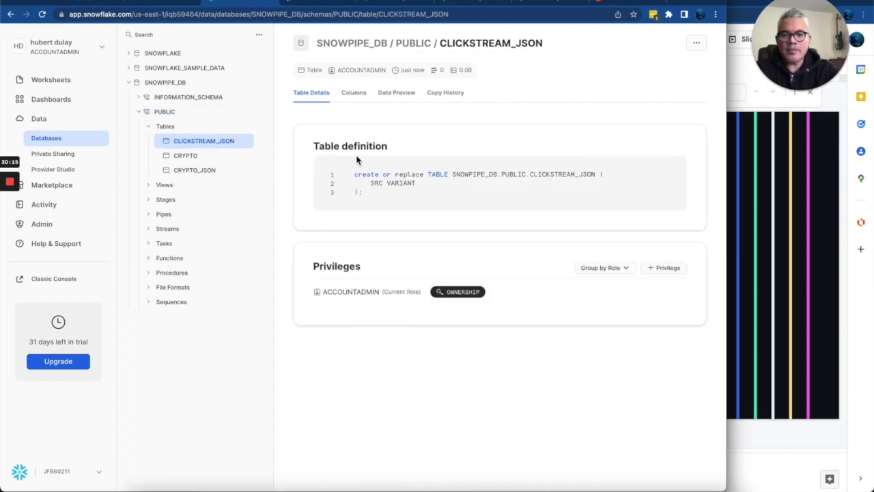
{"action": "double_click", "coordinate": [376, 184]}
{"action": "double_click", "coordinate": [401, 184]}
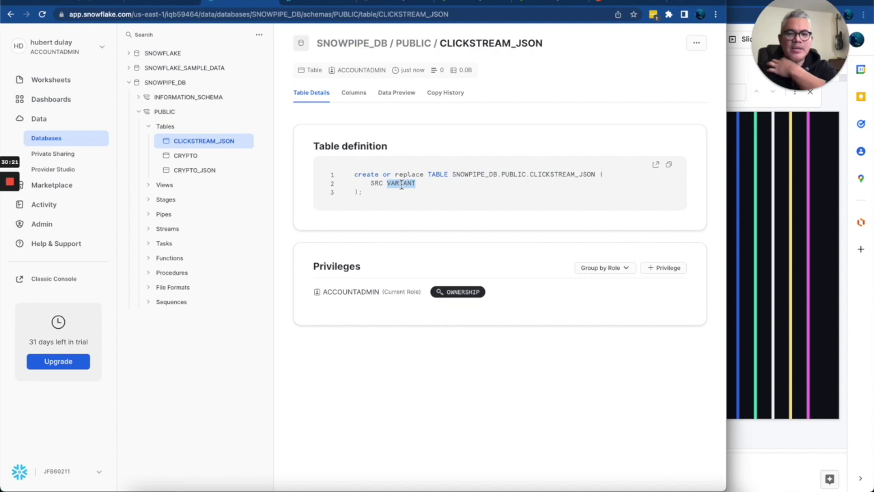
{"action": "double_click", "coordinate": [401, 183]}
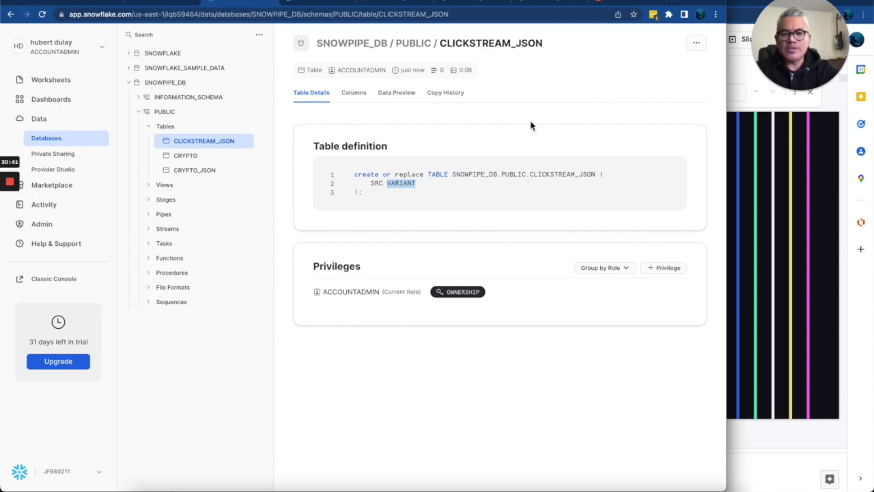
{"action": "left_click", "coordinate": [625, 5]}
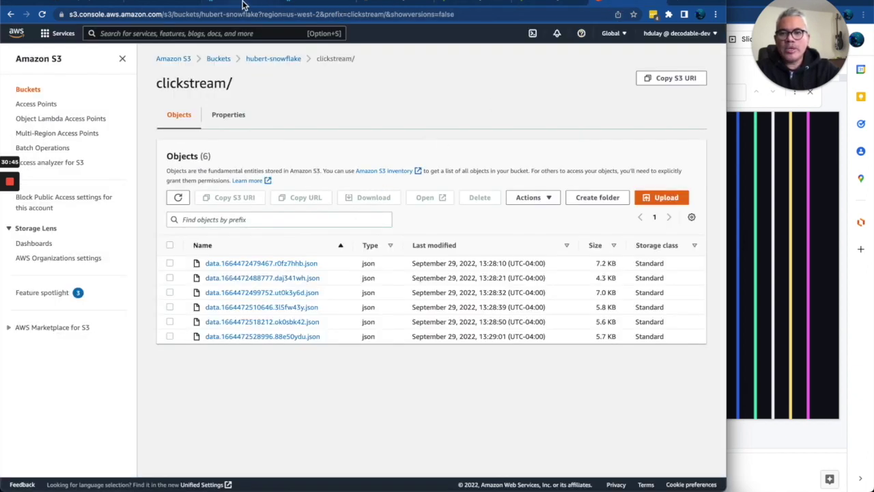
- Move the create table statement in the clickstream_snowpipe worksheet to between the create stage and create pipe statements
{"action": "left_click", "coordinate": [308, 4]}
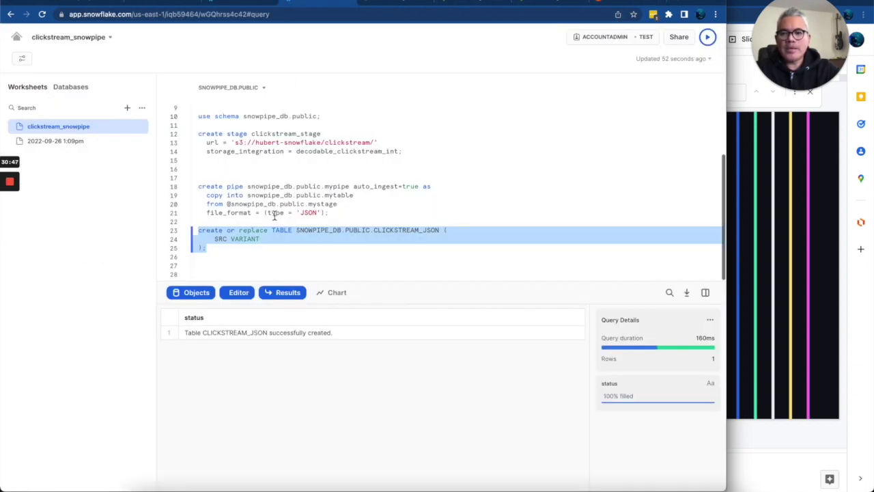
{"action": "left_click", "coordinate": [285, 244]}
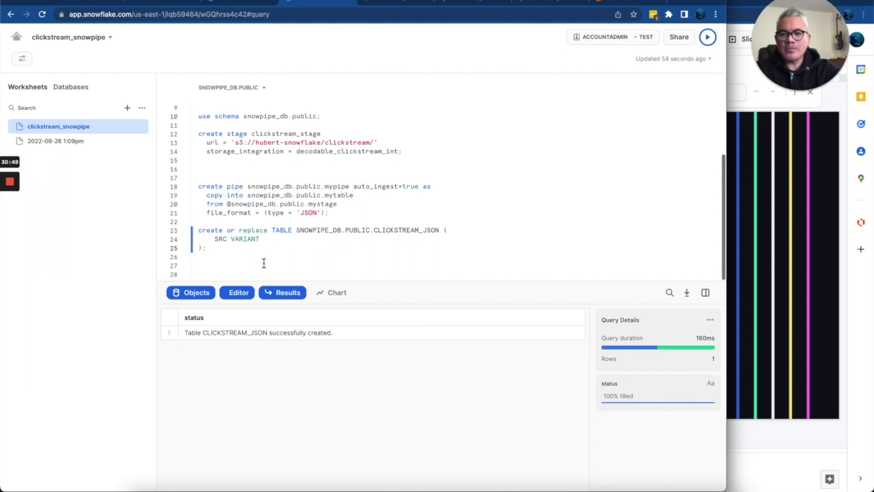
{"action": "left_click_drag", "start_coordinate": [207, 247], "coordinate": [192, 229]}
{"action": "key", "text": "super+c"}
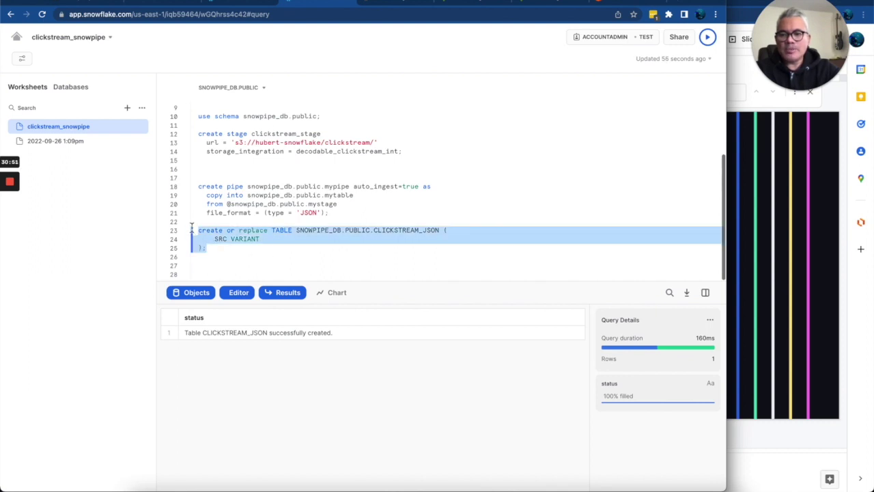
{"action": "key", "text": "BackSpace"}
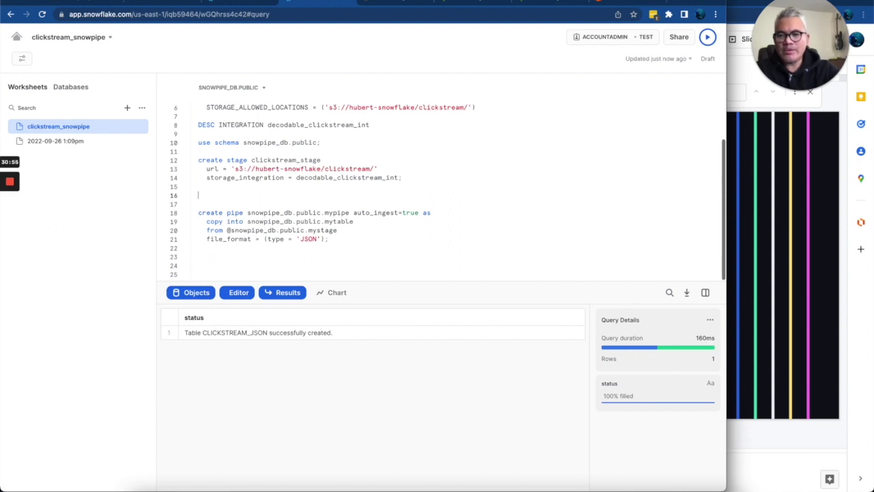
{"action": "key", "text": "super+v"}
{"action": "scroll", "coordinate": [293, 246], "scroll_direction": "down", "scroll_amount": 1}
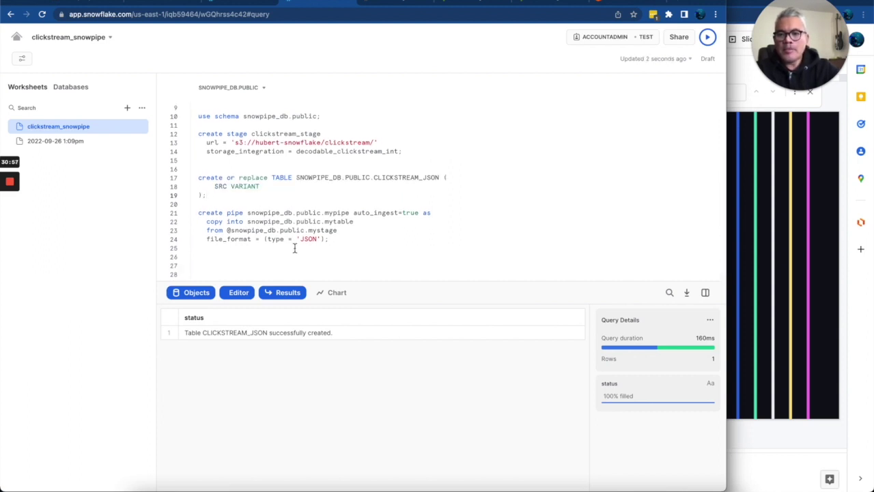
- Rename the pipe in the create pipe statement to clickstream_pipe
{"action": "left_click_drag", "start_coordinate": [330, 241], "coordinate": [199, 212]}
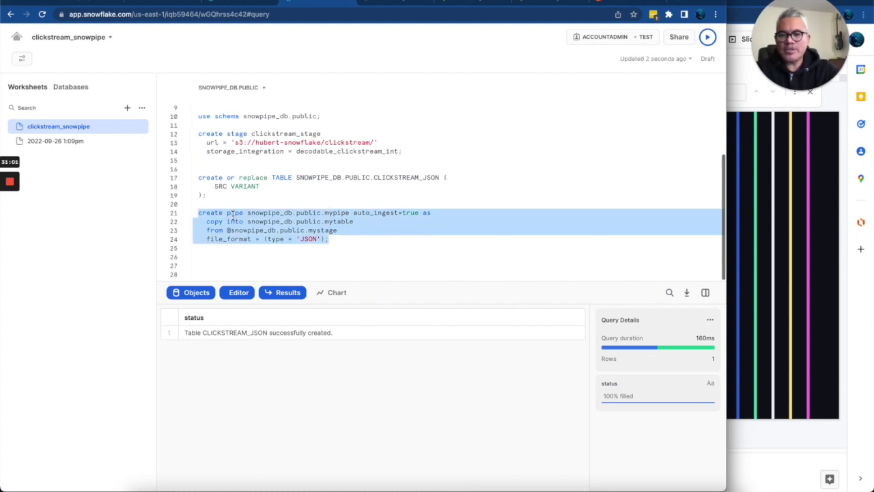
{"action": "double_click", "coordinate": [337, 213]}
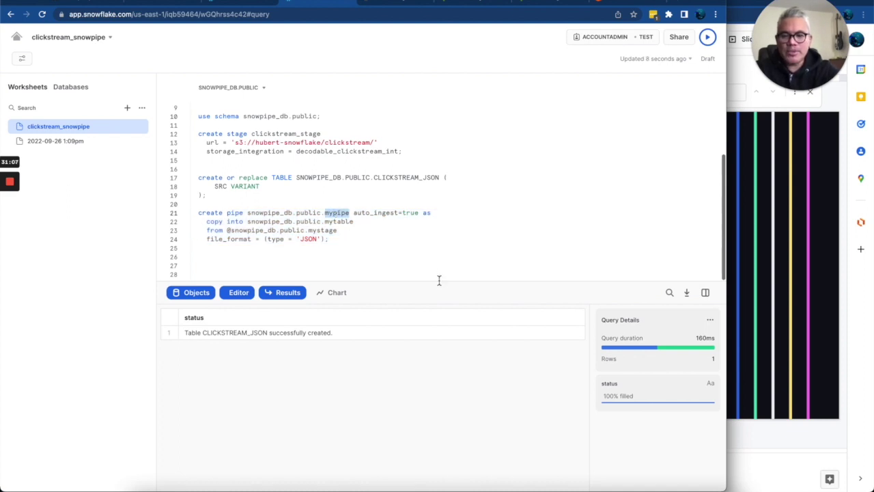
{"action": "type", "text": "clickstream_pipe"}
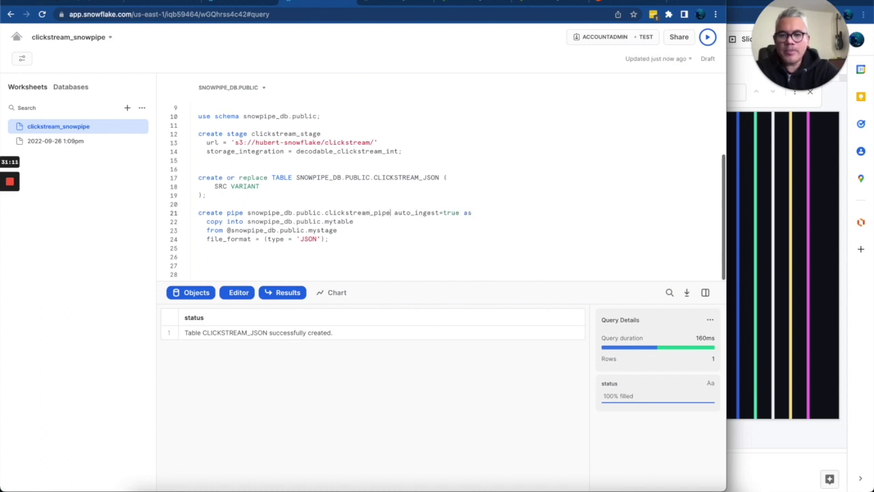
- Set the copy into target in the create pipe statement to SNOWPIPE_DB.PUBLIC.CLICKSTREAM_JSON, copying the name from the create table statement
{"action": "double_click", "coordinate": [340, 223]}
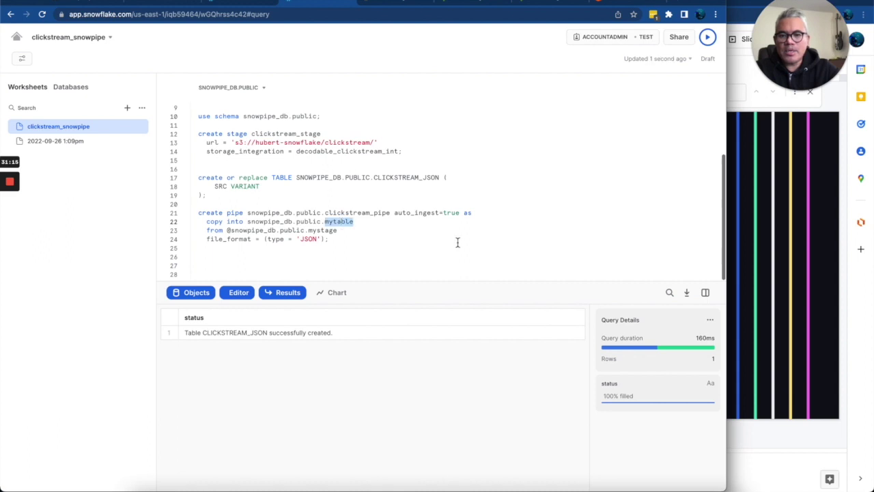
{"action": "type", "text": "clickst"}
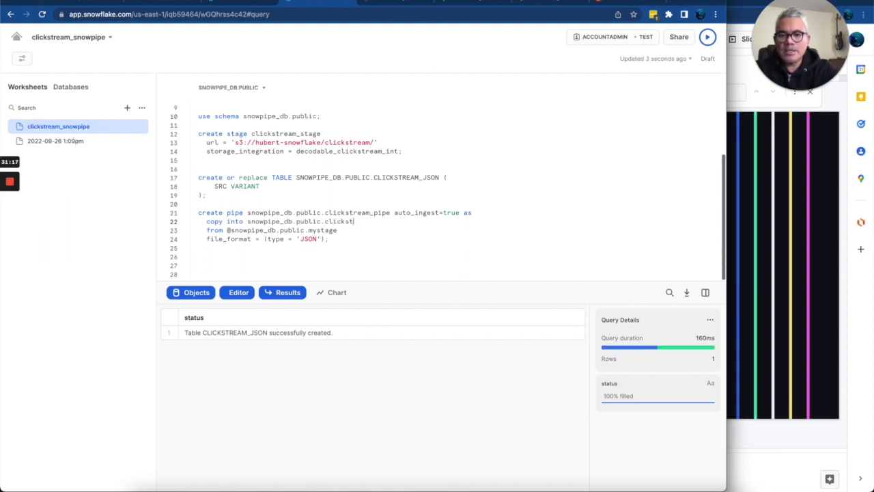
{"action": "type", "text": "ream_json"}
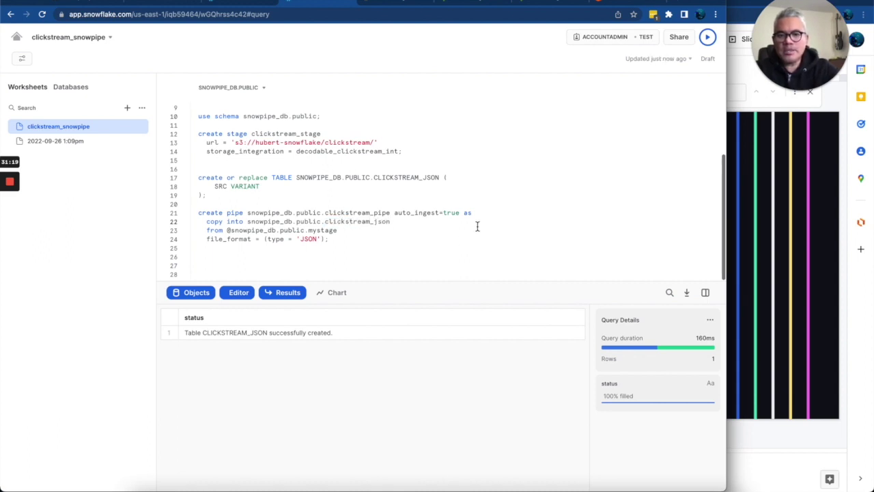
{"action": "left_click_drag", "start_coordinate": [441, 179], "coordinate": [296, 182]}
{"action": "key", "text": "super+c"}
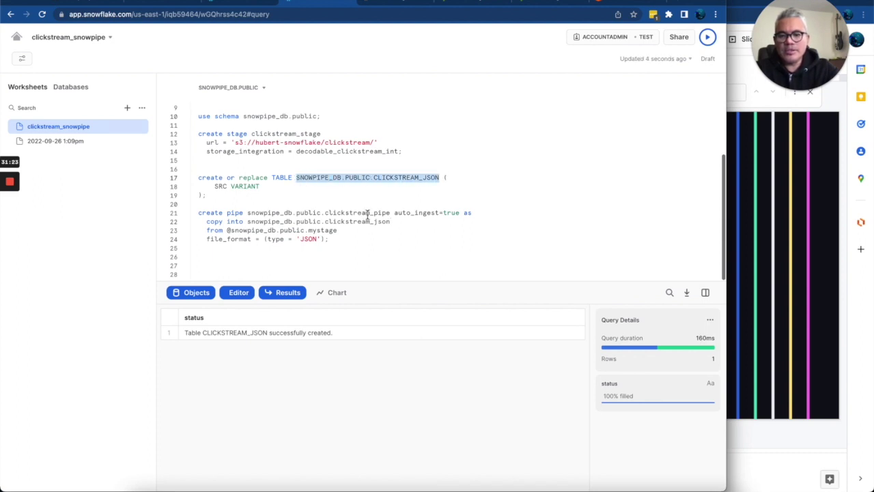
{"action": "left_click_drag", "start_coordinate": [390, 222], "coordinate": [248, 223]}
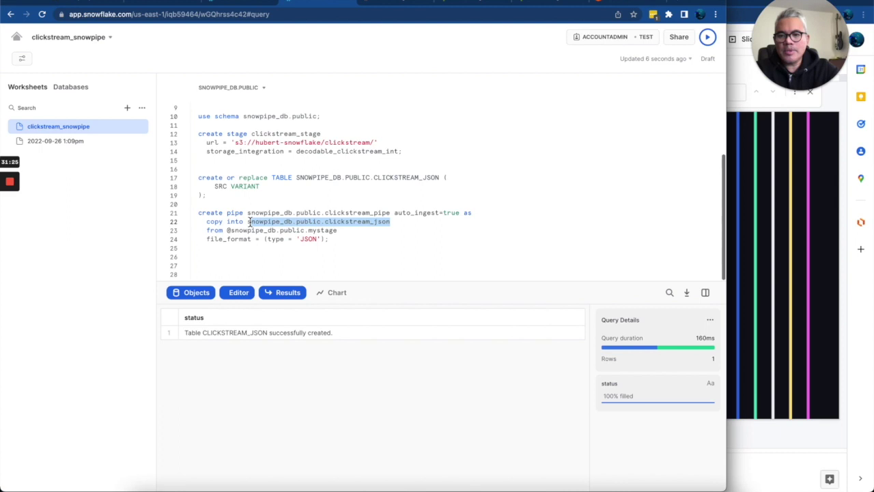
{"action": "key", "text": "super+v"}
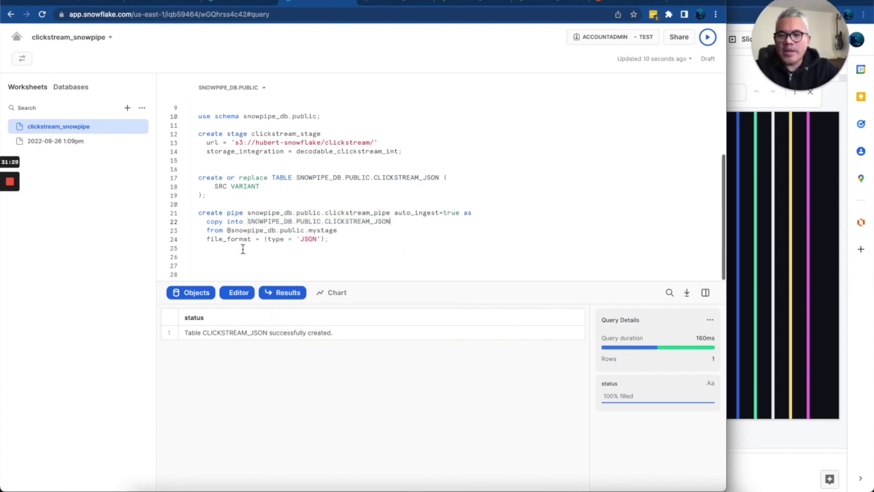
- Replace mystage in the create pipe statement's from clause with clickstream_stage, copied from the create stage statement
{"action": "left_click_drag", "start_coordinate": [231, 231], "coordinate": [305, 232]}
{"action": "left_click", "coordinate": [330, 235]}
{"action": "double_click", "coordinate": [330, 232]}
{"action": "double_click", "coordinate": [296, 135]}
{"action": "key", "text": "ctrl+c"}
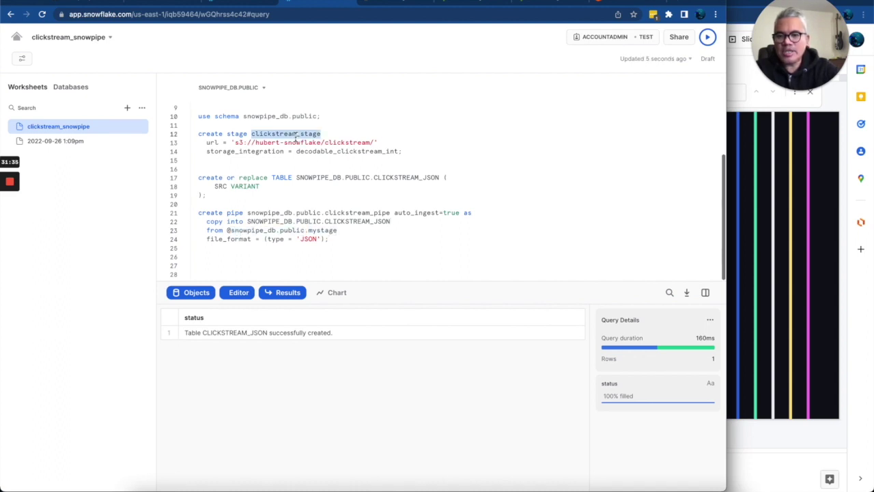
{"action": "double_click", "coordinate": [319, 231]}
{"action": "key", "text": "ctrl+v"}
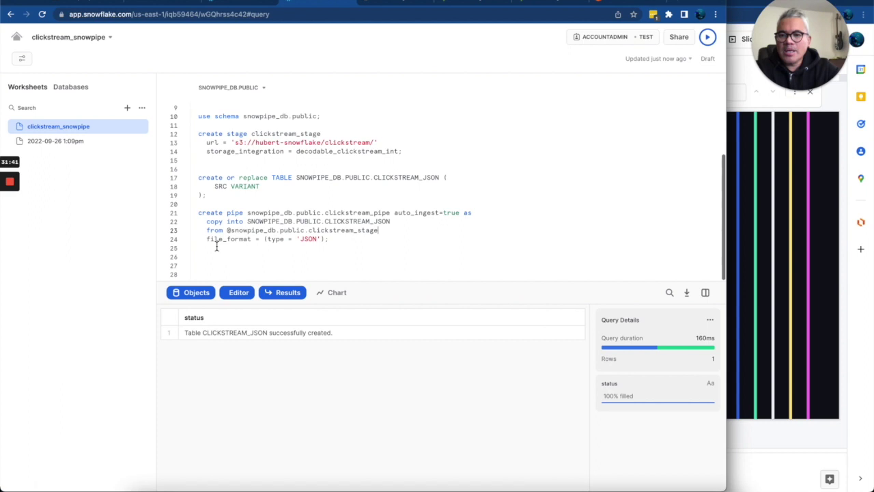
- Review the JSON file format, stage URL and copy target, and run only the create pipe statement
{"action": "double_click", "coordinate": [310, 240]}
{"action": "left_click", "coordinate": [431, 160]}
{"action": "left_click_drag", "start_coordinate": [391, 143], "coordinate": [208, 145]}
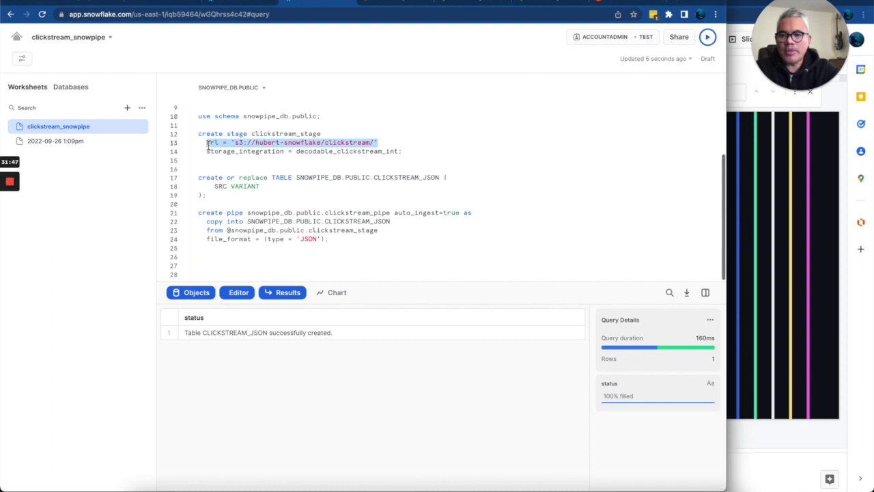
{"action": "left_click", "coordinate": [328, 241]}
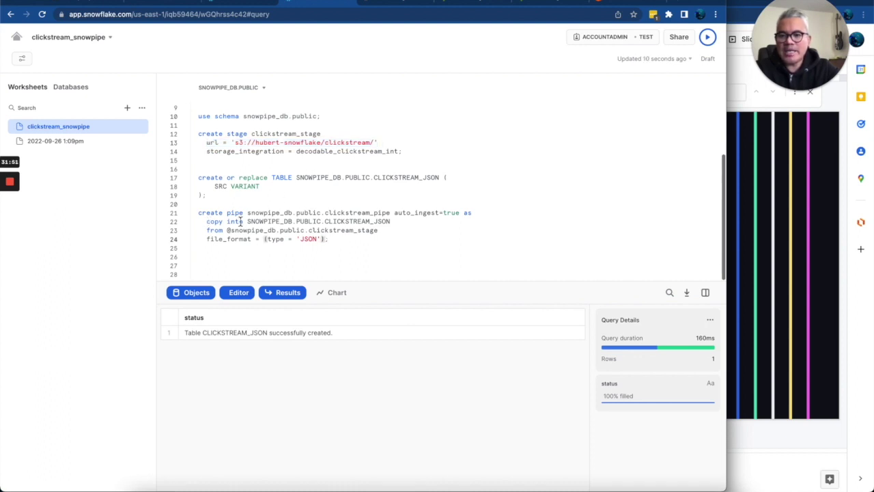
{"action": "left_click_drag", "start_coordinate": [245, 222], "coordinate": [392, 223]}
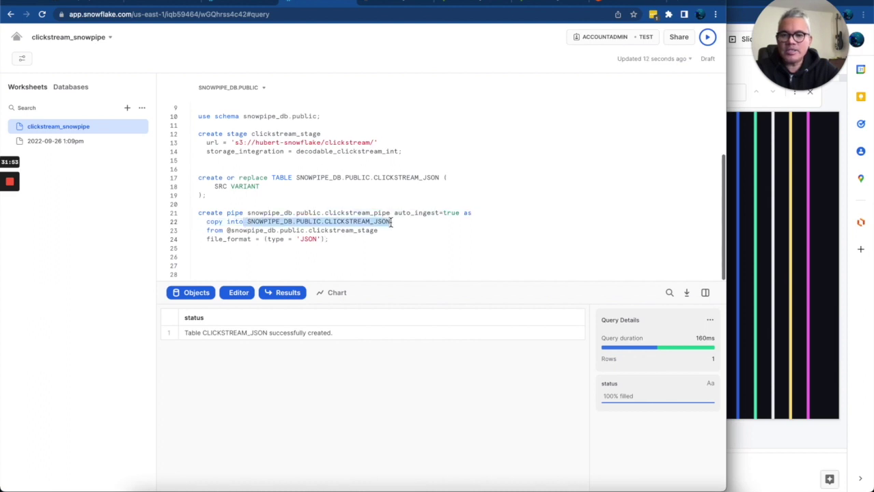
{"action": "left_click", "coordinate": [359, 246]}
{"action": "left_click_drag", "start_coordinate": [348, 242], "coordinate": [194, 216]}
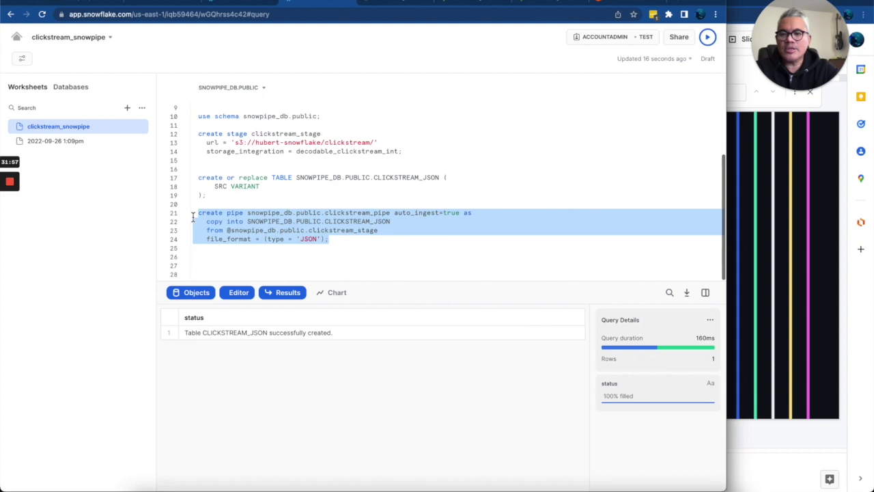
{"action": "key", "text": "super+Return"}
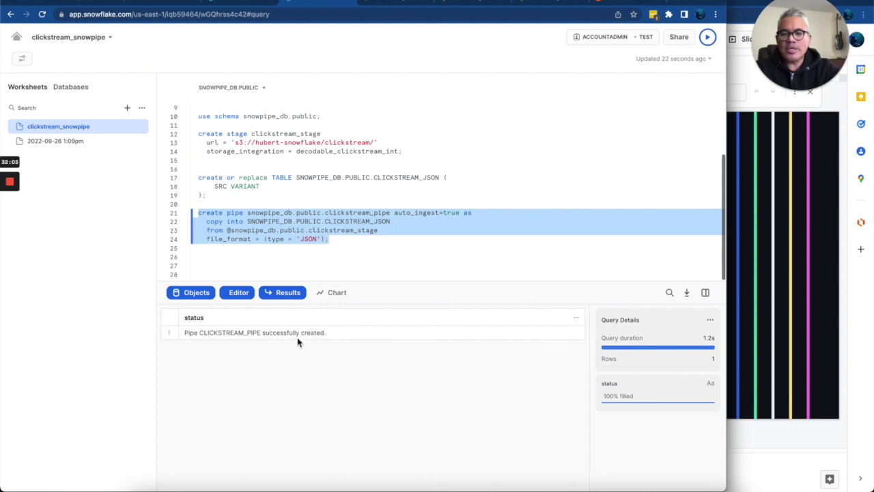
- View the details of CLICKSTREAM_PIPE and CLICKSTREAM_STAGE in SNOWPIPE_DB's PUBLIC schema
{"action": "left_click", "coordinate": [250, 7]}
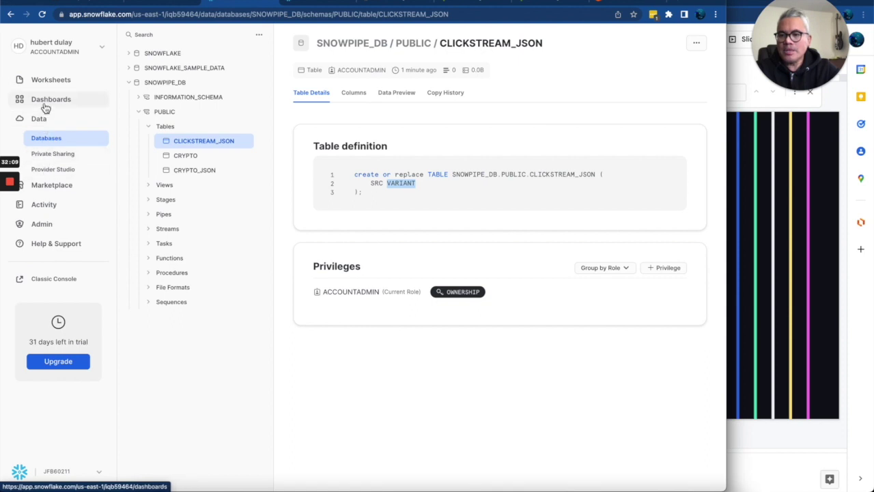
{"action": "left_click", "coordinate": [151, 218]}
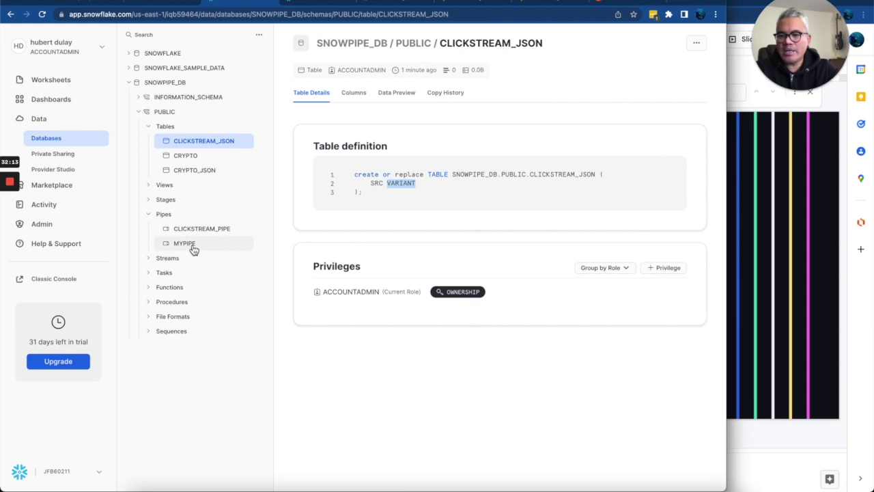
{"action": "left_click", "coordinate": [225, 232]}
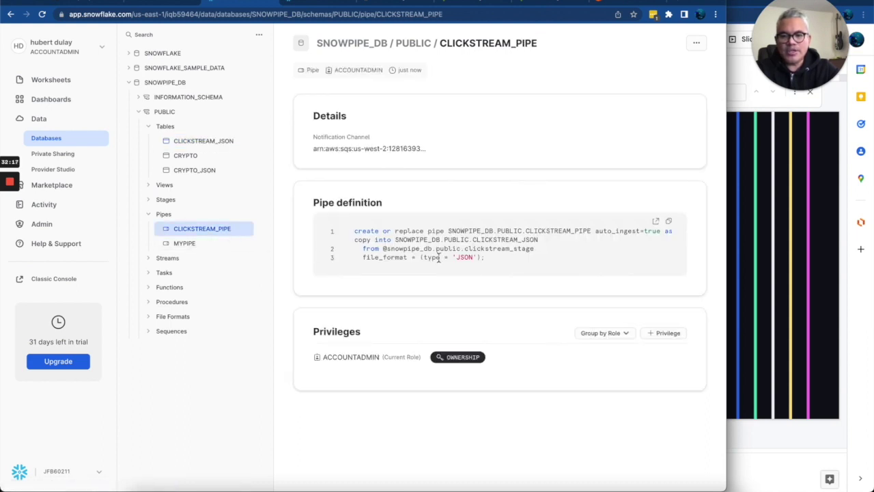
{"action": "left_click", "coordinate": [153, 206]}
{"action": "left_click", "coordinate": [183, 214]}
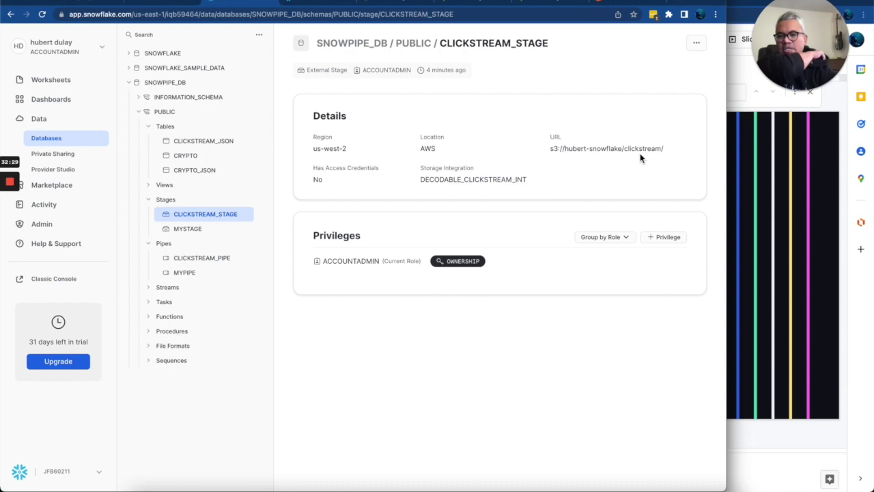
- Read Step 3: Configure Security and Step 4: Configure Event Notifications in the Snowflake documentation on automating Snowpipe for S3
{"action": "left_click", "coordinate": [393, 4]}
{"action": "scroll", "coordinate": [415, 236], "scroll_direction": "down", "scroll_amount": 5}
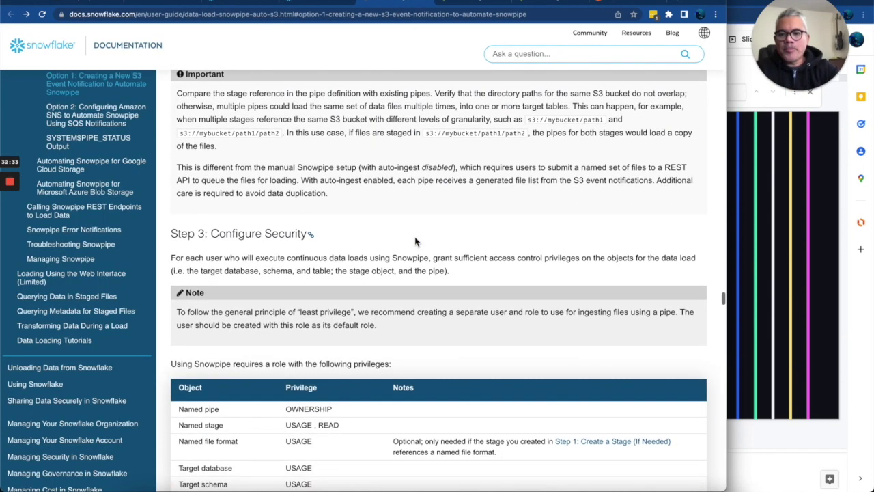
{"action": "scroll", "coordinate": [414, 237], "scroll_direction": "down", "scroll_amount": 2}
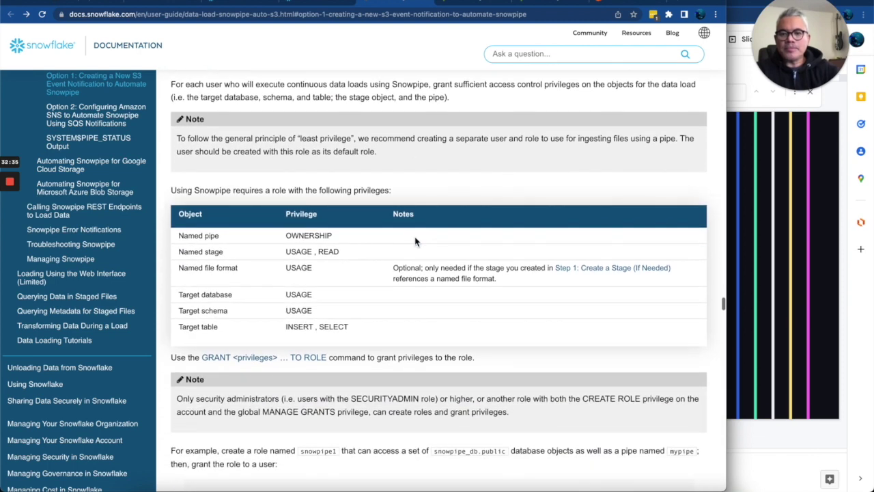
{"action": "scroll", "coordinate": [414, 236], "scroll_direction": "up", "scroll_amount": 2}
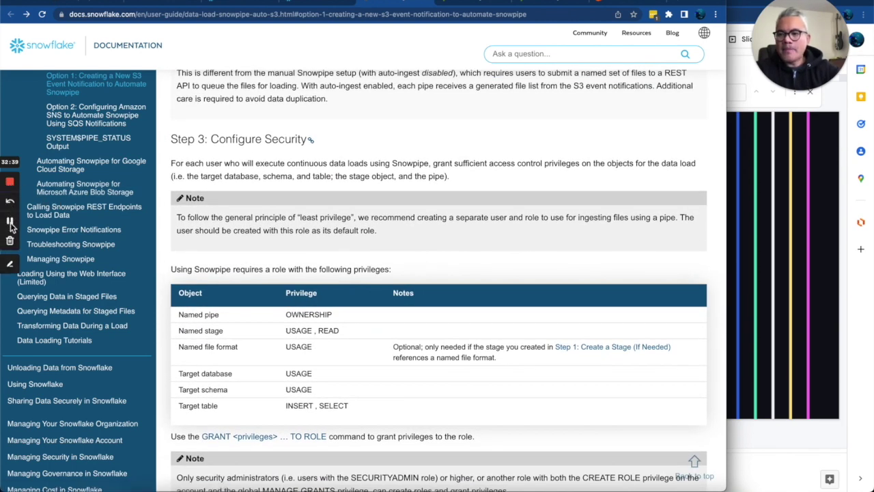
{"action": "scroll", "coordinate": [435, 182], "scroll_direction": "down", "scroll_amount": 2}
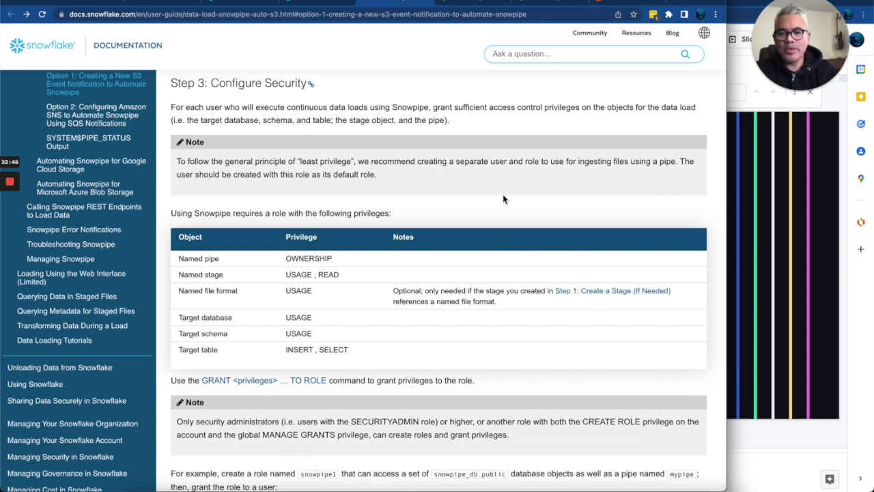
{"action": "scroll", "coordinate": [502, 199], "scroll_direction": "down", "scroll_amount": 1}
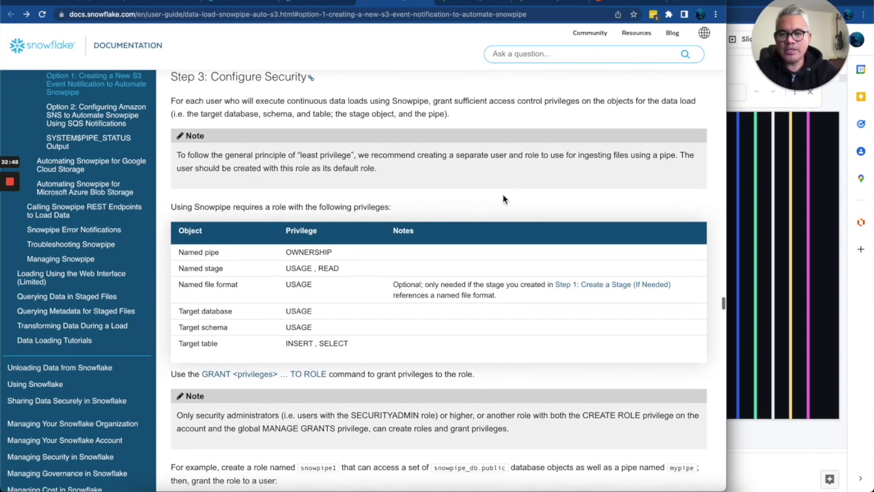
{"action": "scroll", "coordinate": [503, 198], "scroll_direction": "down", "scroll_amount": 7}
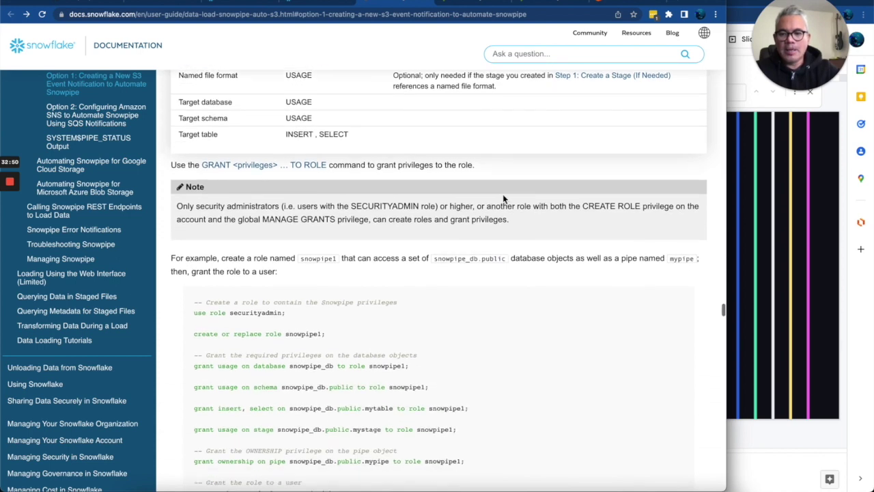
{"action": "scroll", "coordinate": [503, 199], "scroll_direction": "down", "scroll_amount": 11}
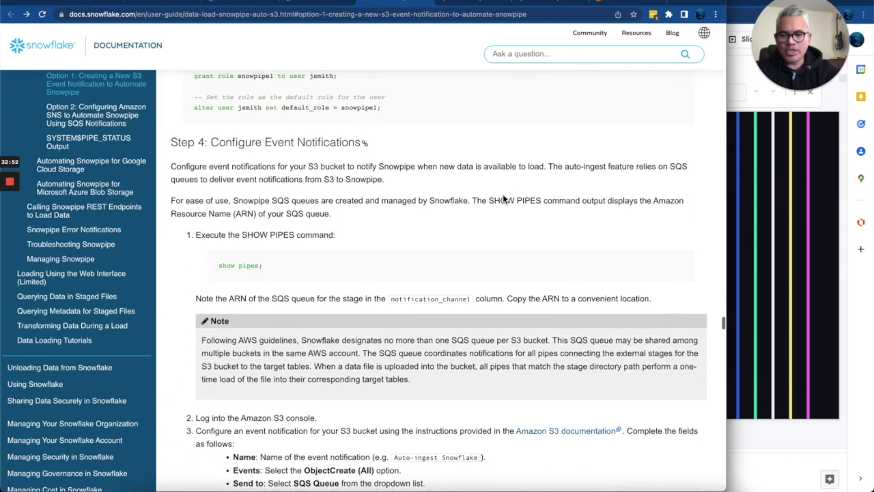
{"action": "scroll", "coordinate": [503, 195], "scroll_direction": "down", "scroll_amount": 2}
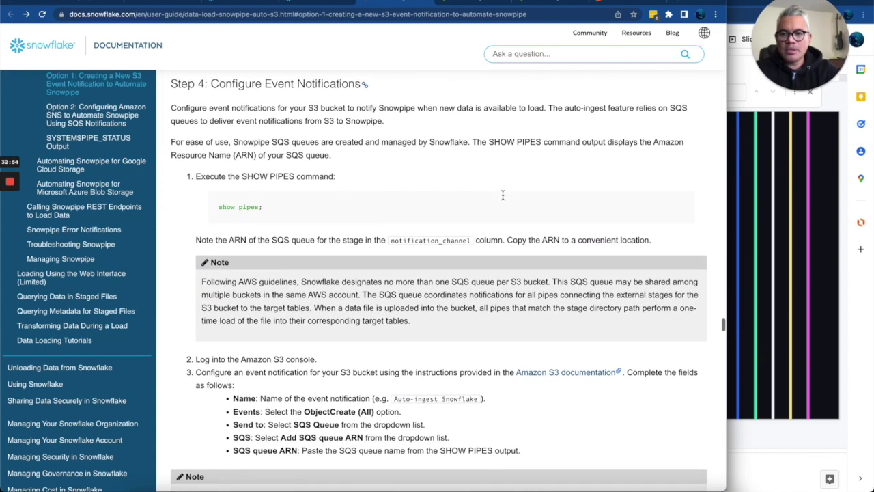
- Copy the show pipes; command from the documentation into the clickstream_snowpipe worksheet below the create pipe statement and run only that command
{"action": "left_click_drag", "start_coordinate": [280, 211], "coordinate": [219, 206]}
{"action": "key", "text": "super+c"}
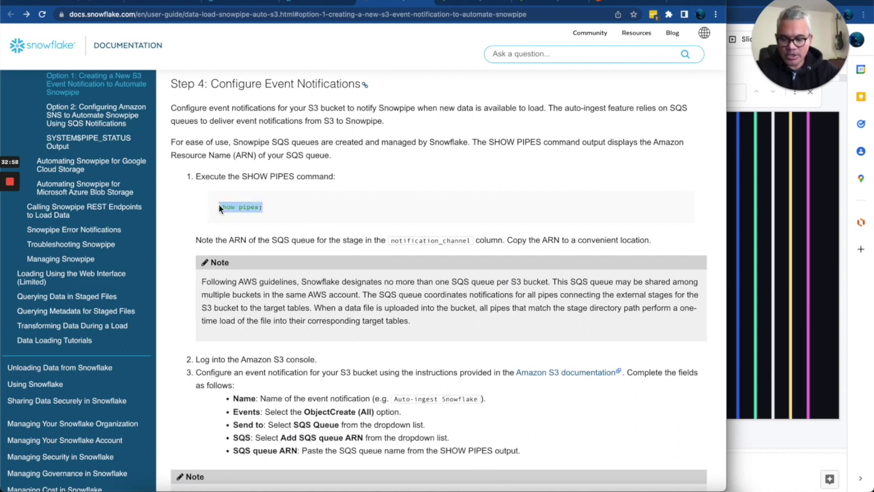
{"action": "left_click", "coordinate": [321, 5]}
{"action": "left_click", "coordinate": [264, 260]}
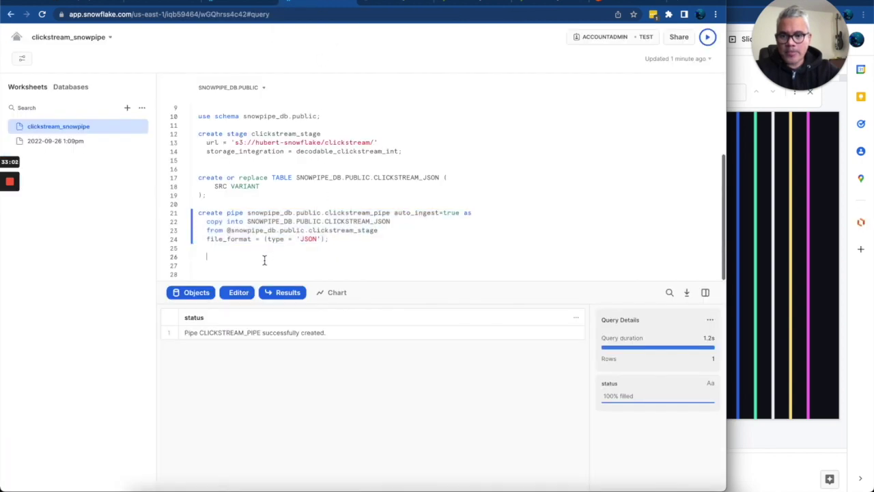
{"action": "key", "text": "super+v"}
{"action": "key", "text": "shift+Home"}
{"action": "left_click", "coordinate": [708, 37]}
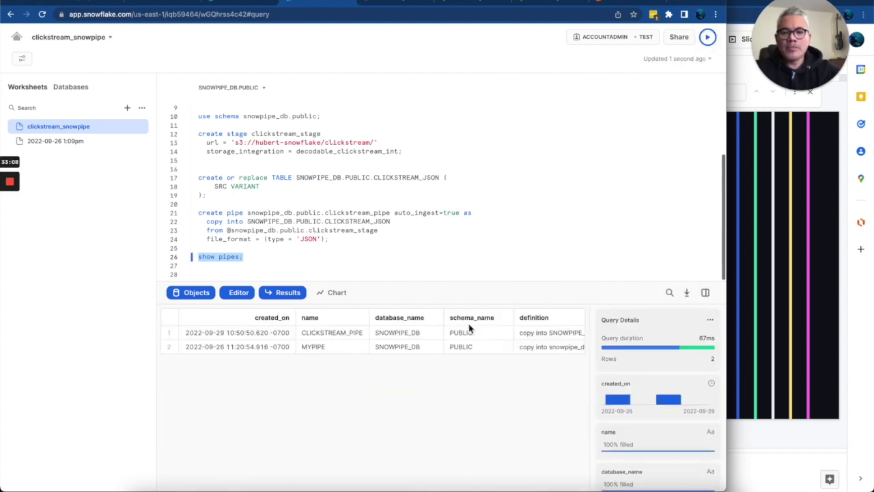
- Examine the show pipes results, especially the notification_channel column holding the SQS queue ARN for each pipe
{"action": "scroll", "coordinate": [464, 352], "scroll_direction": "right", "scroll_amount": 8}
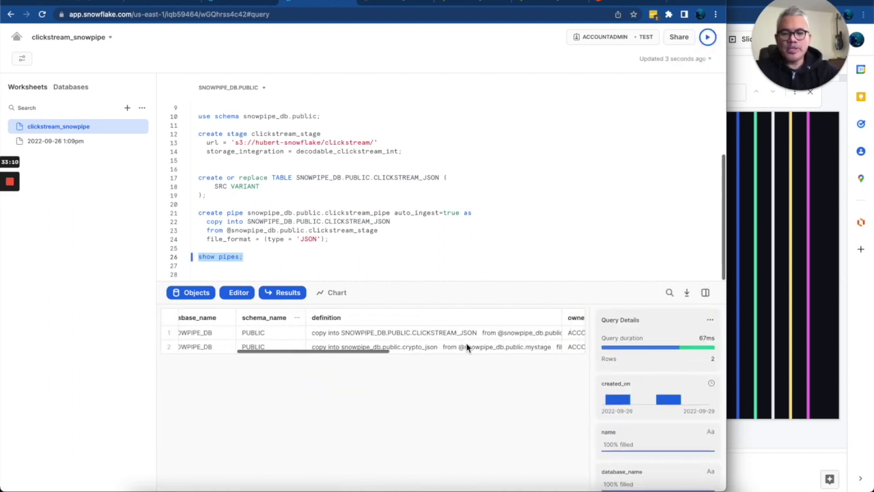
{"action": "scroll", "coordinate": [468, 349], "scroll_direction": "right", "scroll_amount": 8}
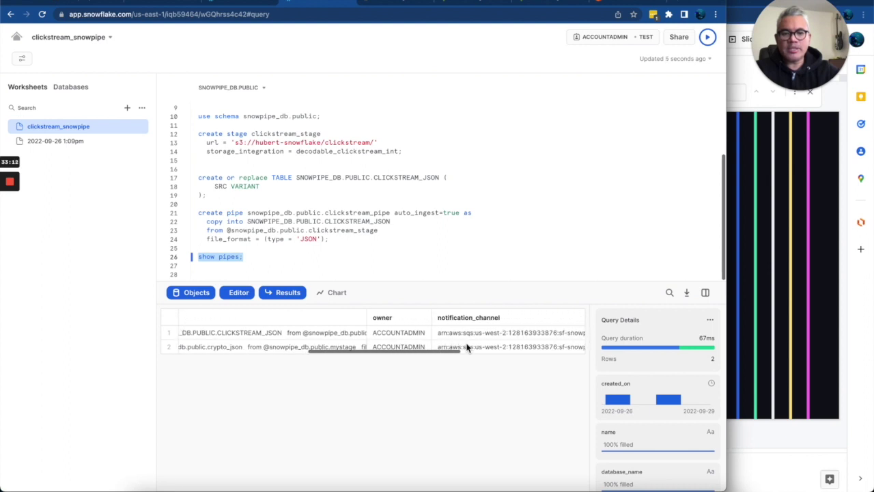
{"action": "scroll", "coordinate": [467, 348], "scroll_direction": "right", "scroll_amount": 8}
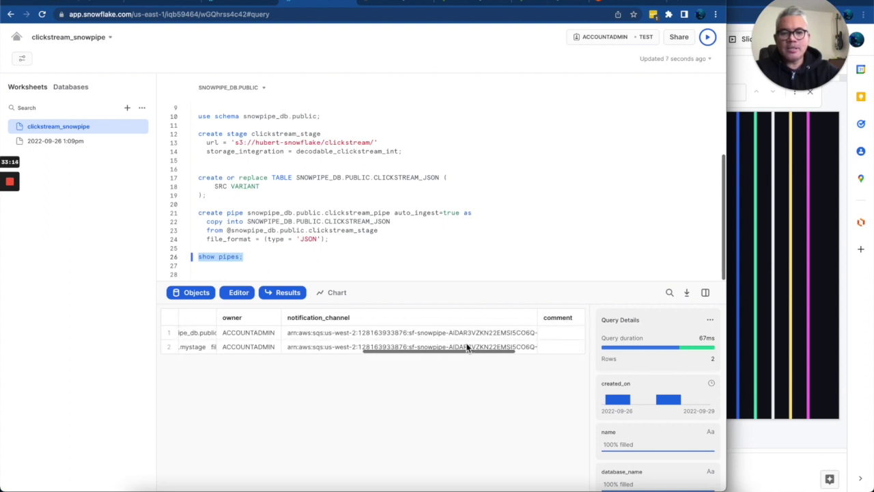
{"action": "scroll", "coordinate": [468, 347], "scroll_direction": "right", "scroll_amount": 3}
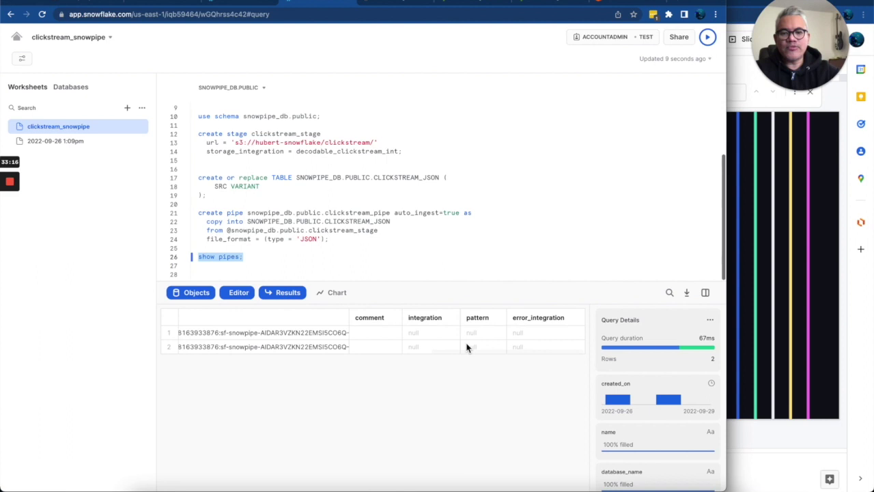
{"action": "scroll", "coordinate": [468, 347], "scroll_direction": "left", "scroll_amount": 2}
{"action": "scroll", "coordinate": [468, 349], "scroll_direction": "left", "scroll_amount": 8}
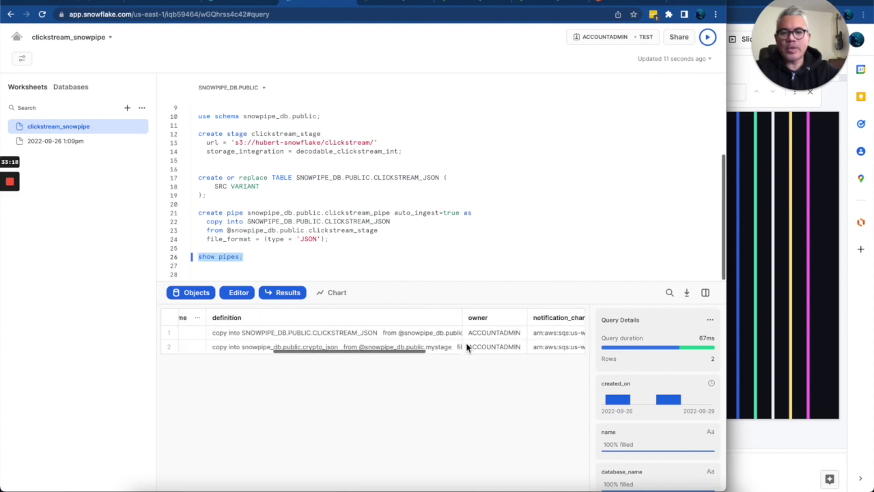
{"action": "scroll", "coordinate": [467, 347], "scroll_direction": "right", "scroll_amount": 5}
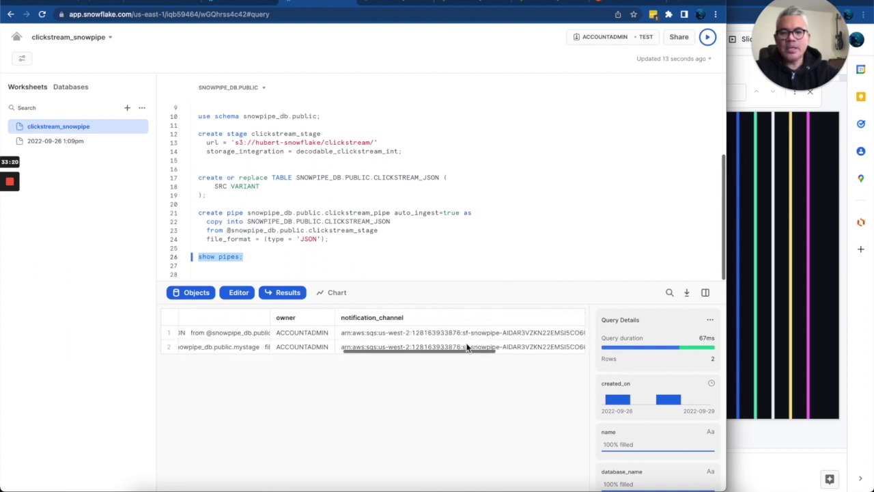
{"action": "scroll", "coordinate": [447, 348], "scroll_direction": "right", "scroll_amount": 2}
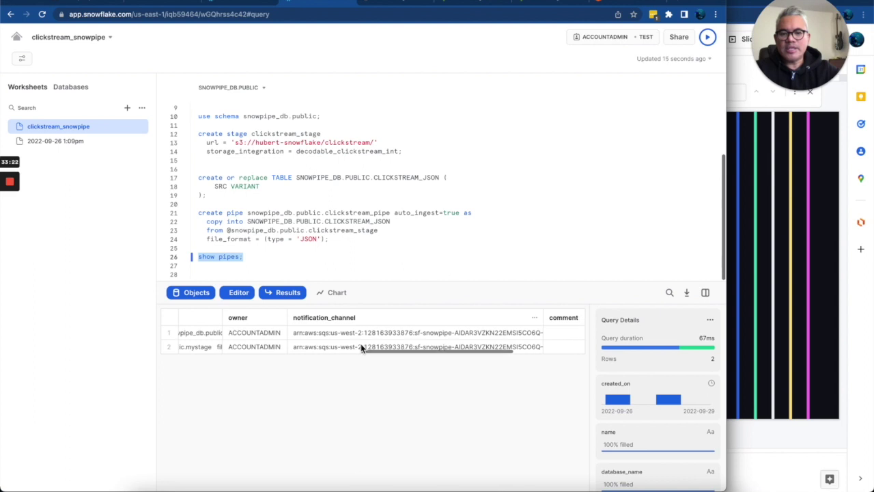
- Show the full notification_channel ARN of CLICKSTREAM_PIPE from the show pipes results
{"action": "scroll", "coordinate": [400, 343], "scroll_direction": "left", "scroll_amount": 7}
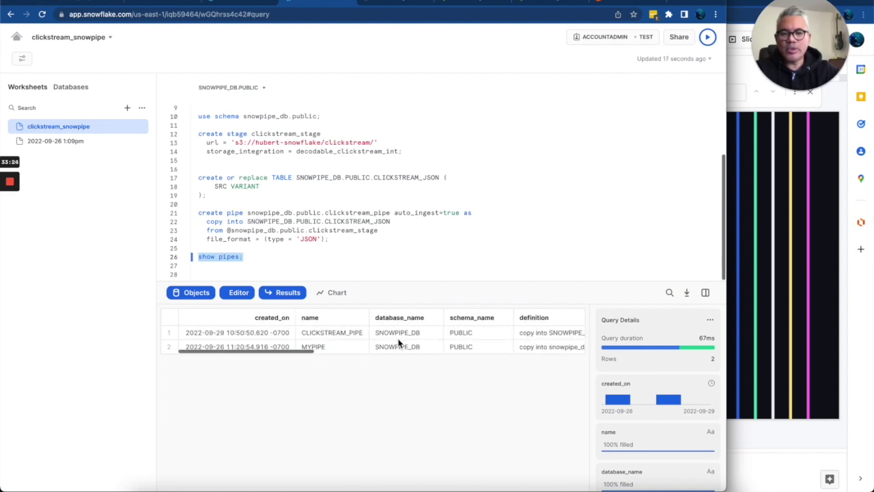
{"action": "left_click", "coordinate": [217, 332]}
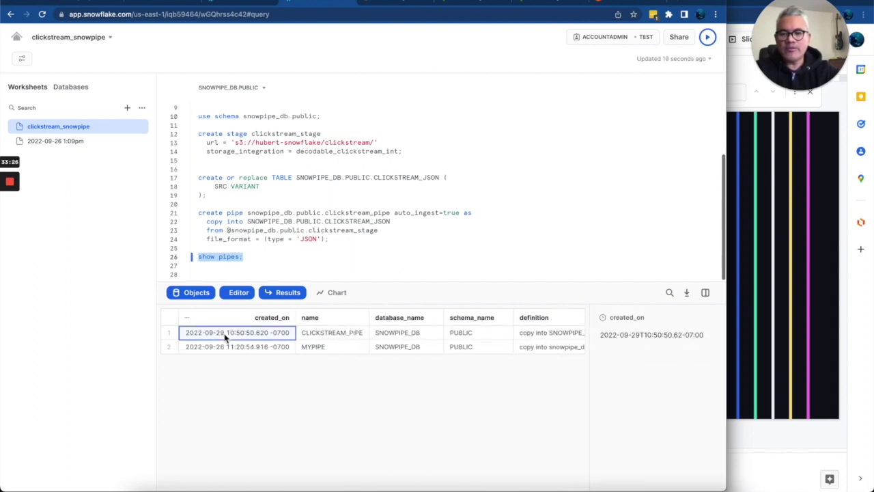
{"action": "scroll", "coordinate": [276, 335], "scroll_direction": "right", "scroll_amount": 5}
{"action": "scroll", "coordinate": [276, 334], "scroll_direction": "right", "scroll_amount": 2}
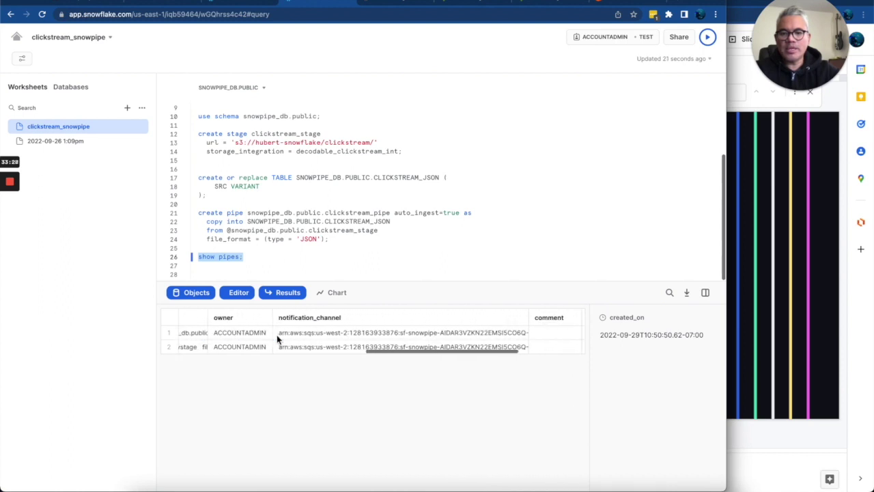
{"action": "left_click", "coordinate": [303, 335]}
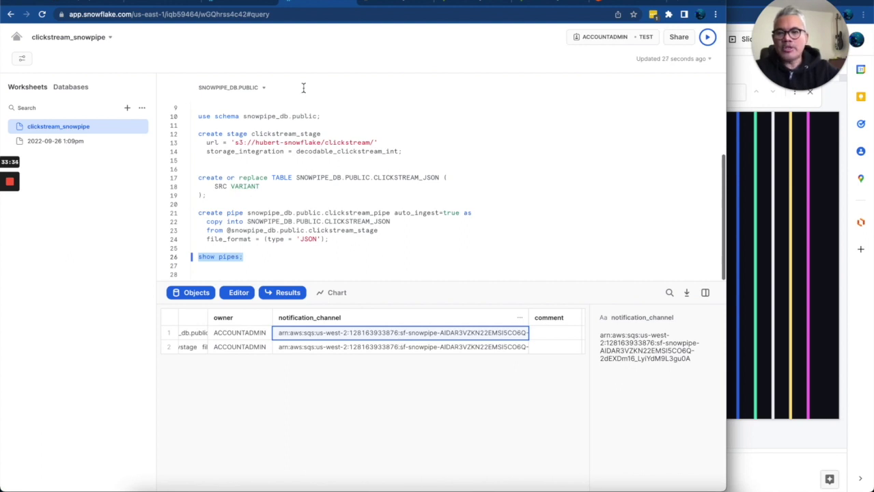
- Inspect the Notification Channel in CLICKSTREAM_PIPE's details under SNOWPIPE_DB's PUBLIC schema, and return to the clickstream_snowpipe worksheet
{"action": "left_click", "coordinate": [250, 6]}
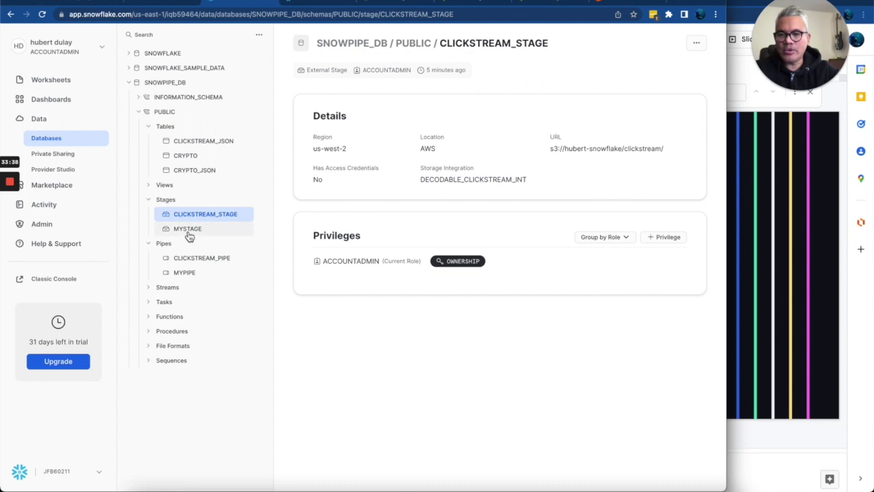
{"action": "left_click", "coordinate": [191, 260]}
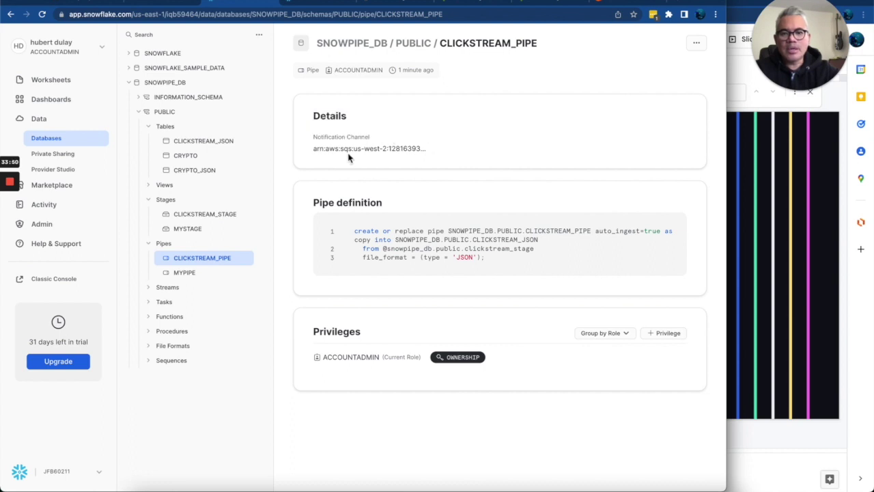
{"action": "left_click", "coordinate": [697, 42]}
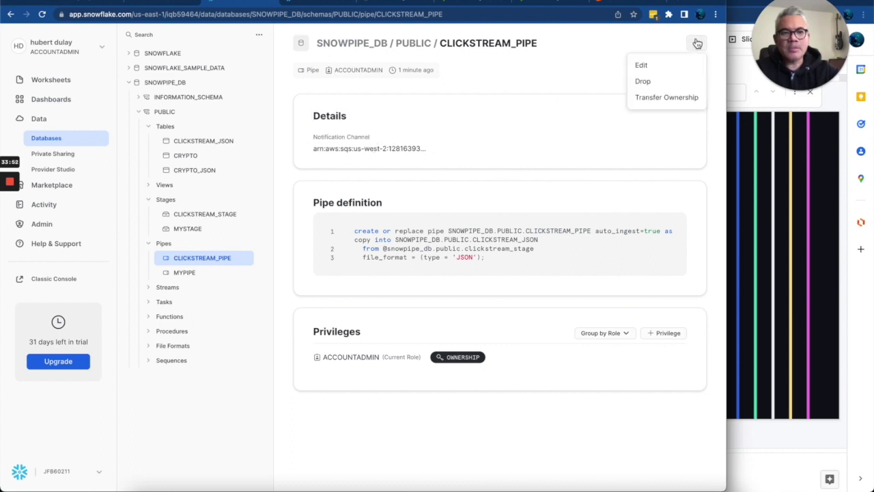
{"action": "left_click", "coordinate": [574, 68]}
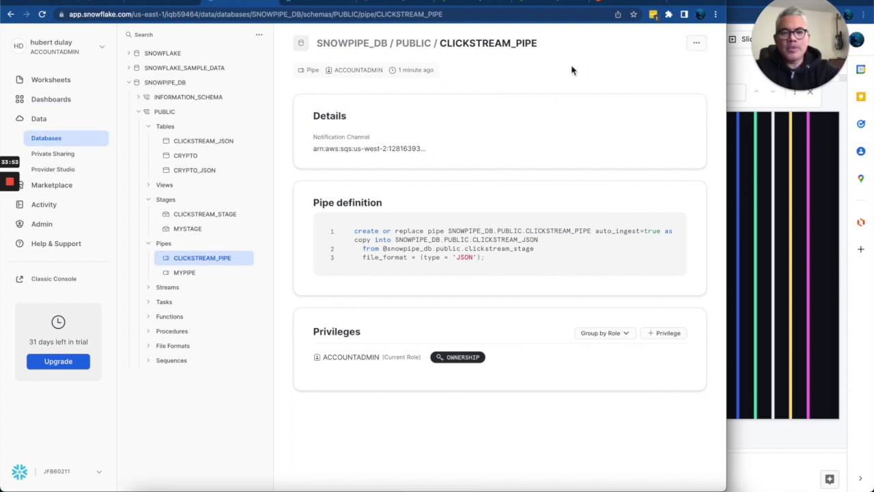
{"action": "left_click", "coordinate": [315, 5]}
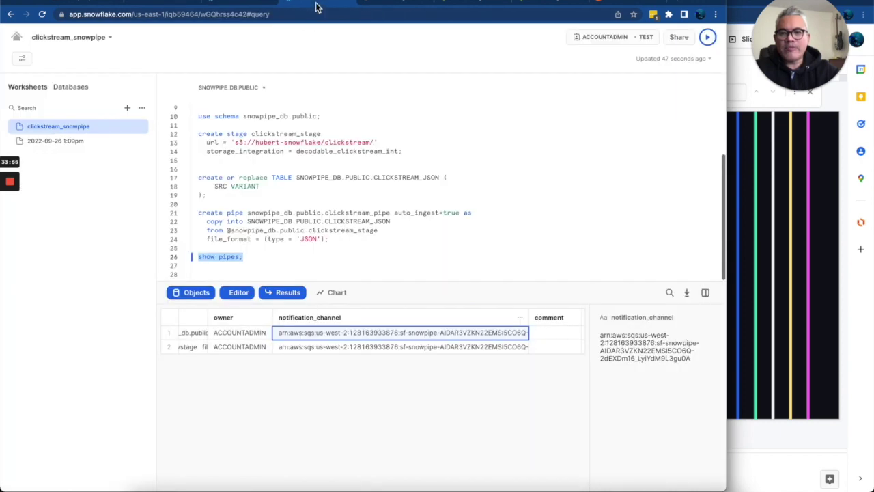
- Read the Step 4 instructions in the Snowflake documentation on which fields to complete for the S3 event notification
{"action": "left_click", "coordinate": [391, 4]}
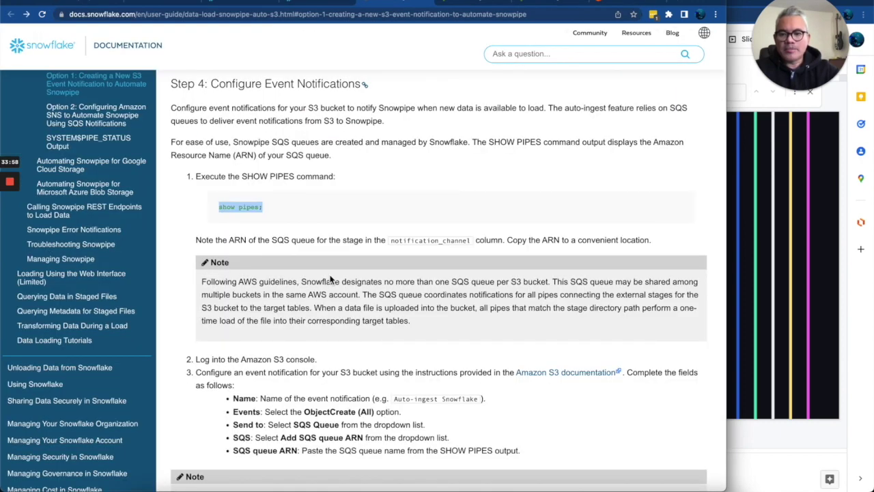
{"action": "scroll", "coordinate": [330, 279], "scroll_direction": "down", "scroll_amount": 4}
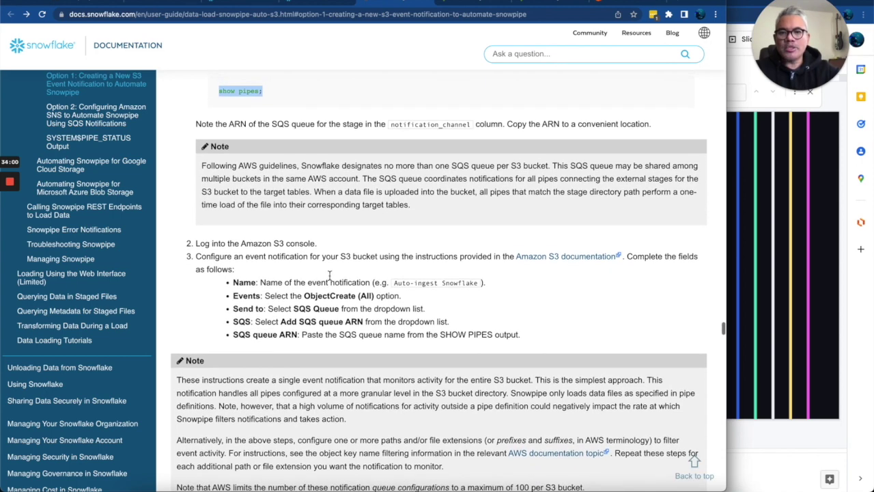
{"action": "scroll", "coordinate": [330, 279], "scroll_direction": "down", "scroll_amount": 1}
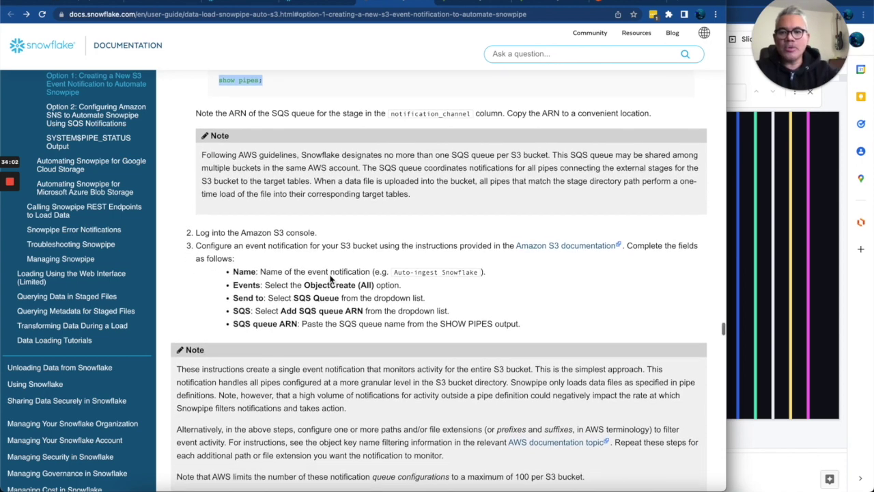
{"action": "scroll", "coordinate": [216, 242], "scroll_direction": "down", "scroll_amount": 2}
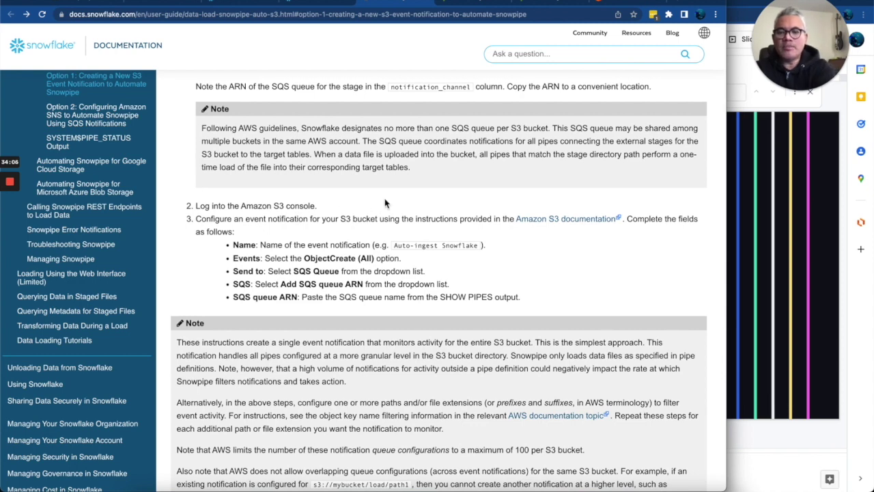
{"action": "scroll", "coordinate": [385, 200], "scroll_direction": "down", "scroll_amount": 4}
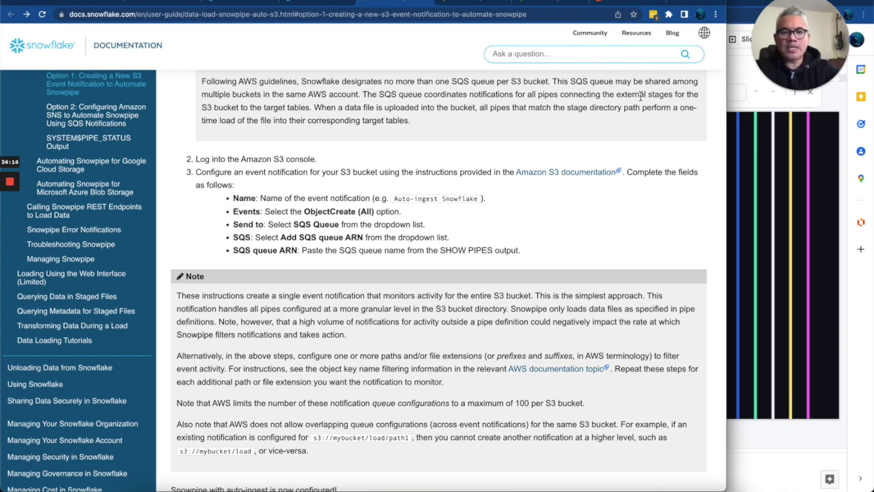
- Open the parent bucket of the clickstream/ folder in the Amazon S3 console and check the Events setting required by the Snowflake documentation
{"action": "left_click", "coordinate": [619, 4]}
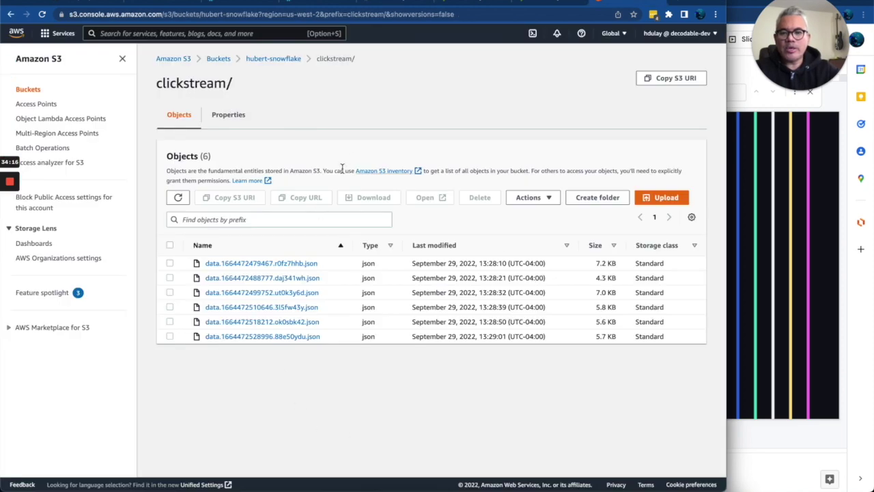
{"action": "left_click", "coordinate": [271, 65]}
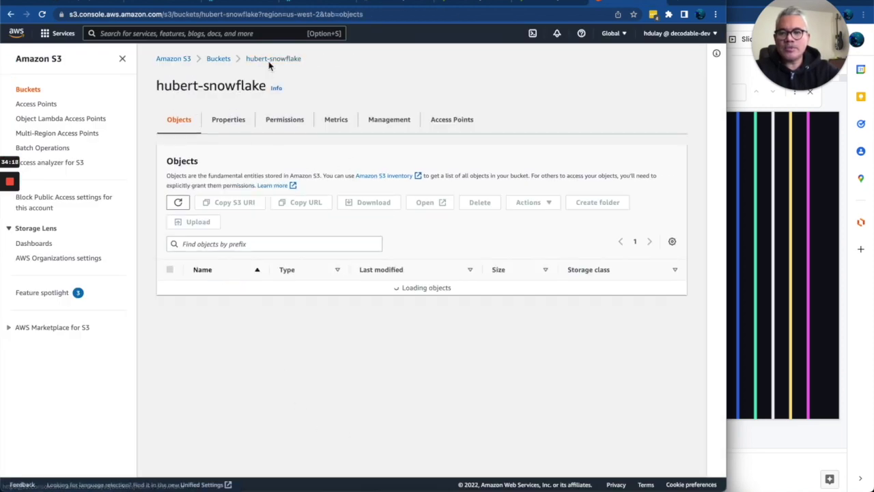
{"action": "left_click", "coordinate": [377, 4]}
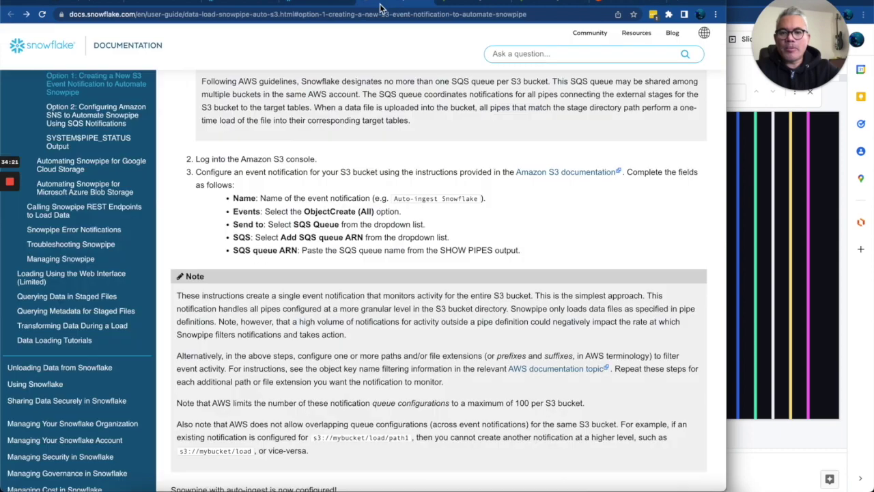
{"action": "triple_click", "coordinate": [241, 213]}
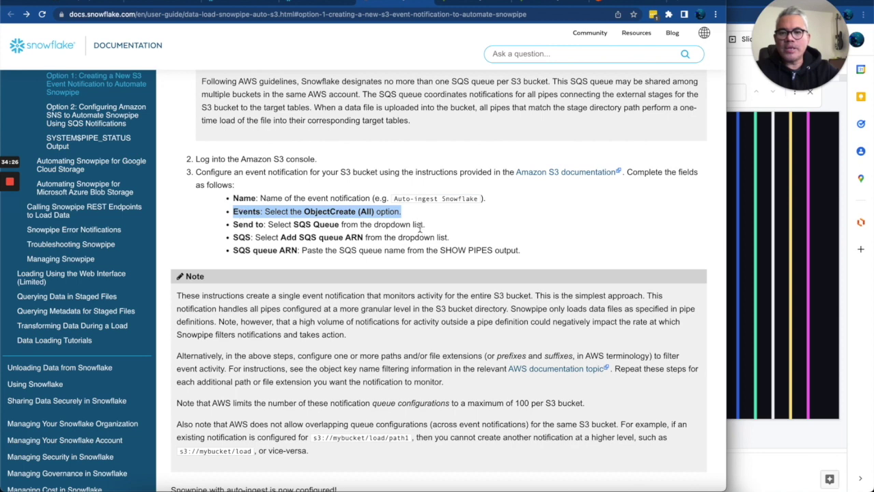
{"action": "left_click", "coordinate": [617, 4]}
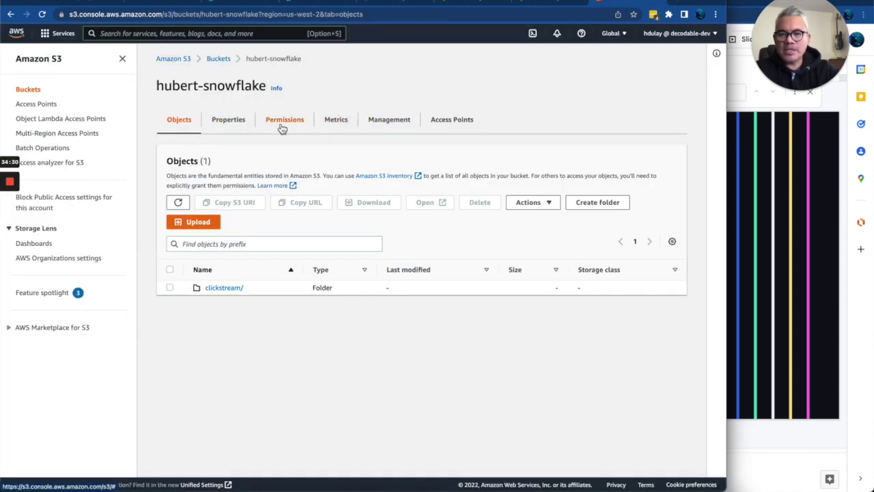
- Open the Amazon S3 documentation on enabling event notifications that is linked from Step 4 of the Snowflake documentation
{"action": "left_click", "coordinate": [403, 4]}
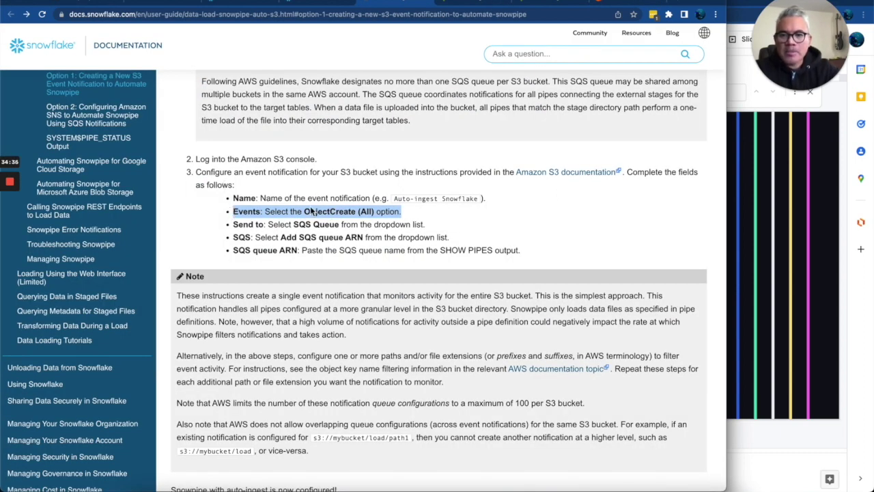
{"action": "scroll", "coordinate": [319, 196], "scroll_direction": "up", "scroll_amount": 2}
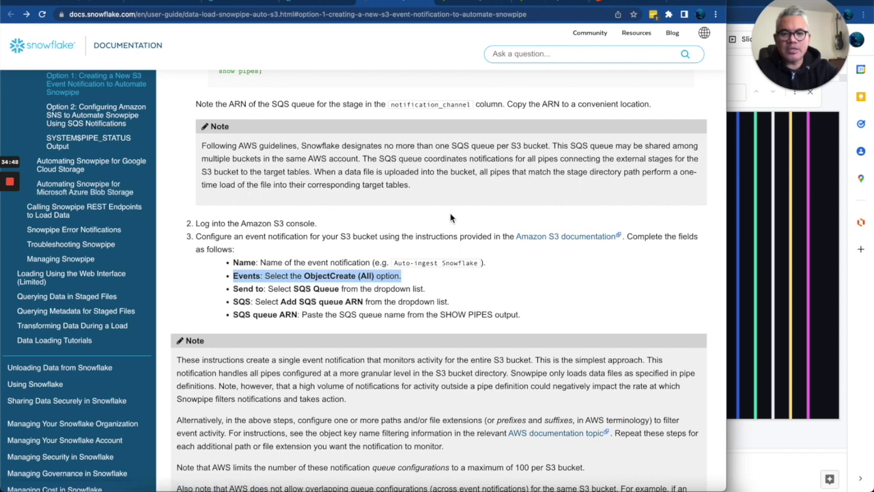
{"action": "mouse_move", "coordinate": [11, 188]}
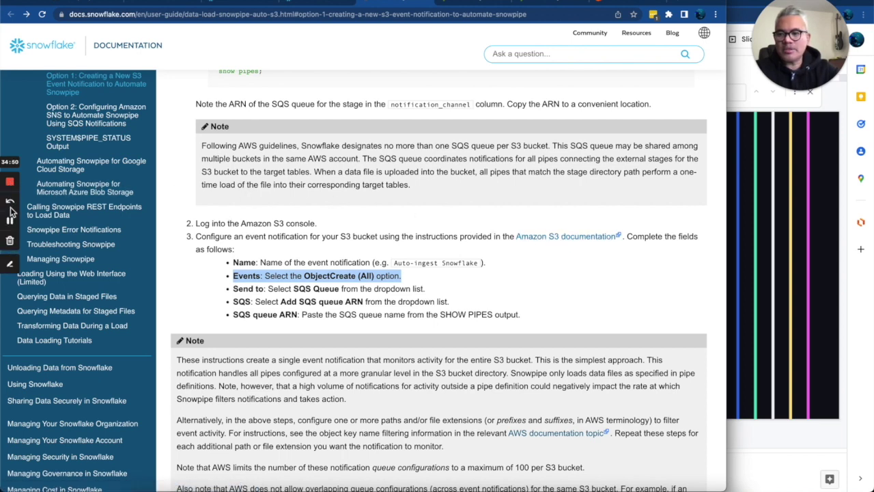
{"action": "left_click", "coordinate": [412, 4]}
{"action": "left_click", "coordinate": [365, 3]}
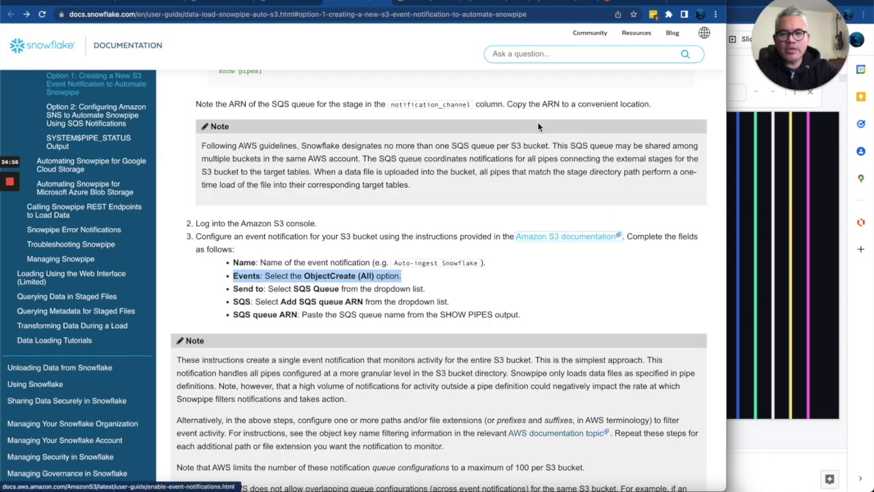
{"action": "left_click", "coordinate": [429, 4]}
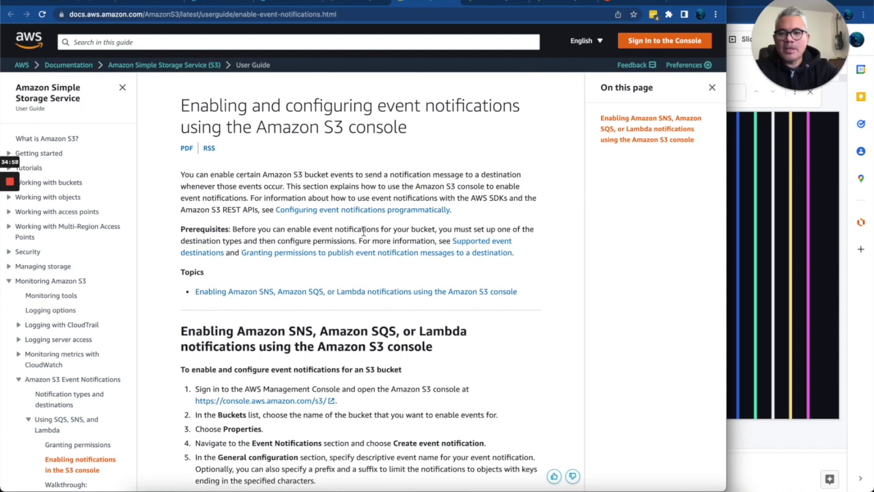
- Read the procedure for enabling Amazon SNS, Amazon SQS, or Lambda notifications using the Amazon S3 console, including the Properties step
{"action": "scroll", "coordinate": [363, 232], "scroll_direction": "down", "scroll_amount": 3}
{"action": "scroll", "coordinate": [364, 232], "scroll_direction": "down", "scroll_amount": 2}
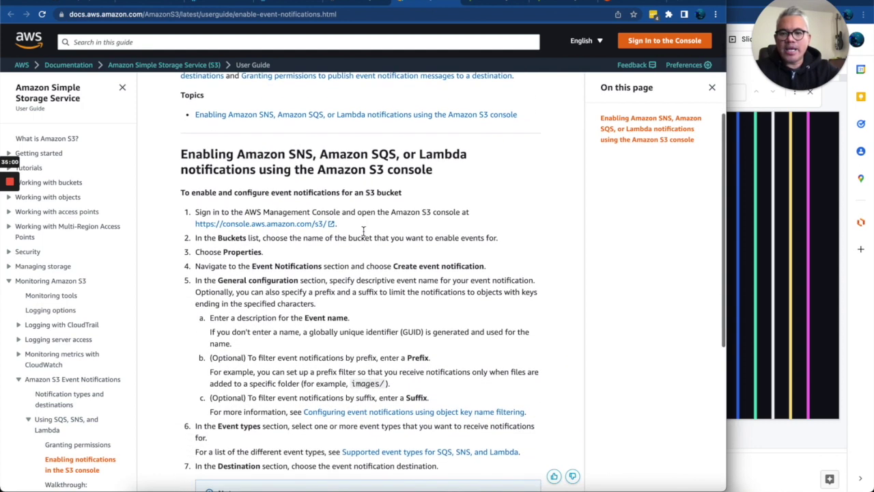
{"action": "scroll", "coordinate": [364, 234], "scroll_direction": "down", "scroll_amount": 1}
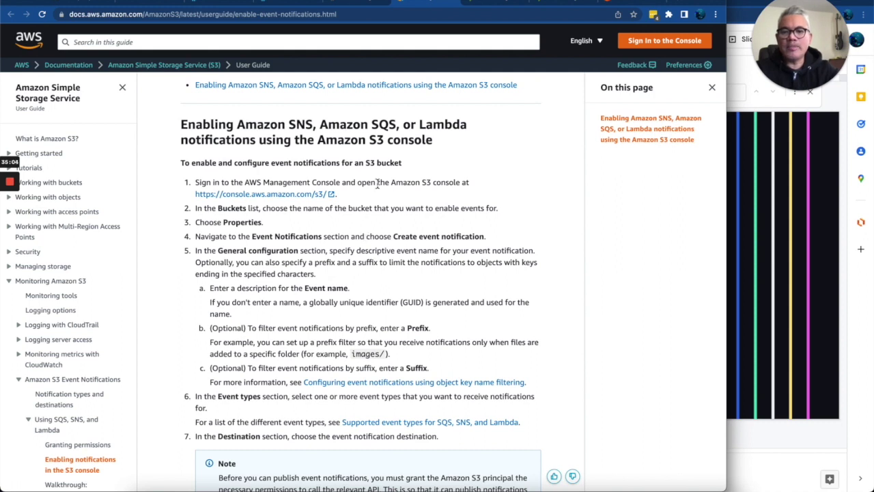
{"action": "double_click", "coordinate": [383, 130]}
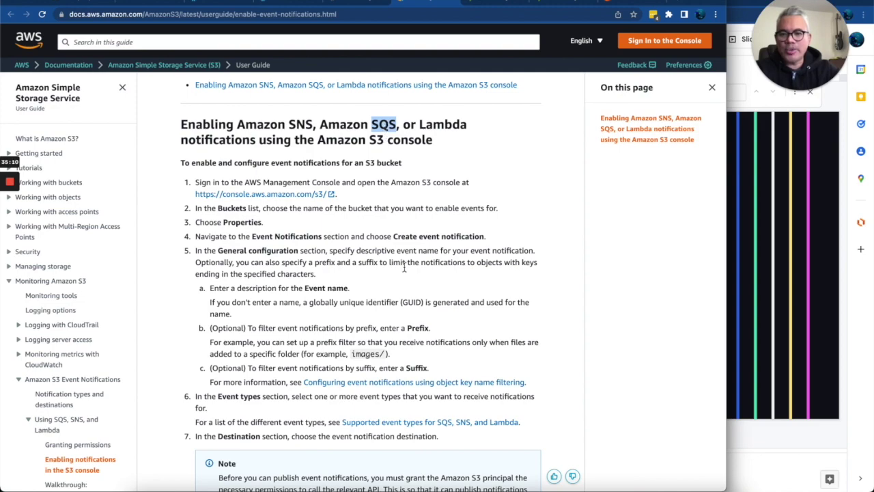
{"action": "scroll", "coordinate": [403, 268], "scroll_direction": "down", "scroll_amount": 7}
{"action": "scroll", "coordinate": [405, 270], "scroll_direction": "up", "scroll_amount": 6}
{"action": "scroll", "coordinate": [405, 270], "scroll_direction": "up", "scroll_amount": 3}
{"action": "scroll", "coordinate": [405, 270], "scroll_direction": "down", "scroll_amount": 3}
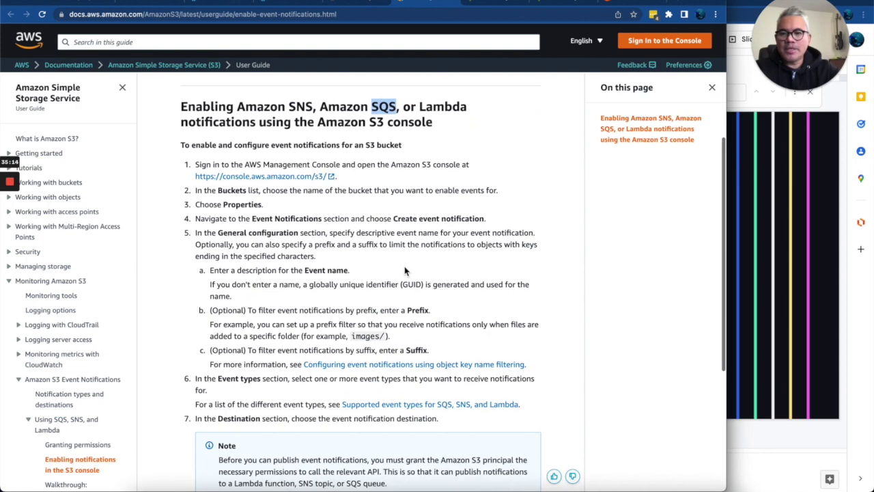
{"action": "double_click", "coordinate": [240, 205]}
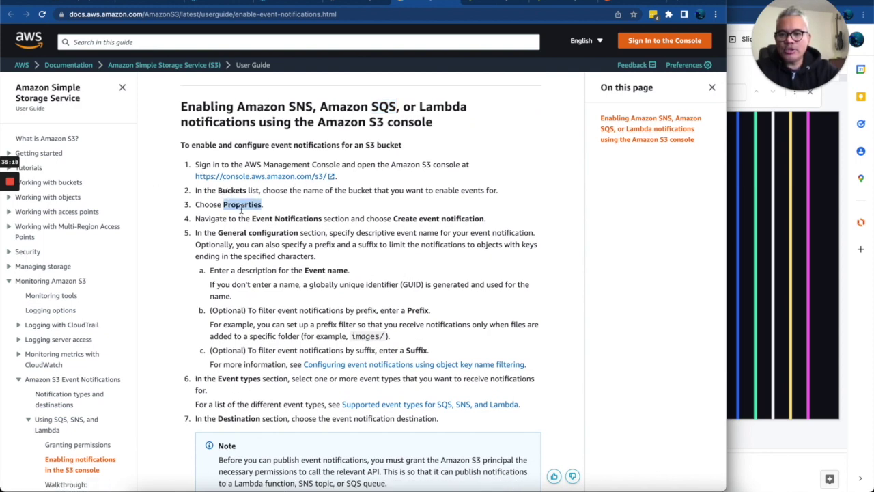
- Switch to the Amazon S3 console and open the properties of the bucket containing the clickstream/ folder
{"action": "left_click", "coordinate": [741, 20]}
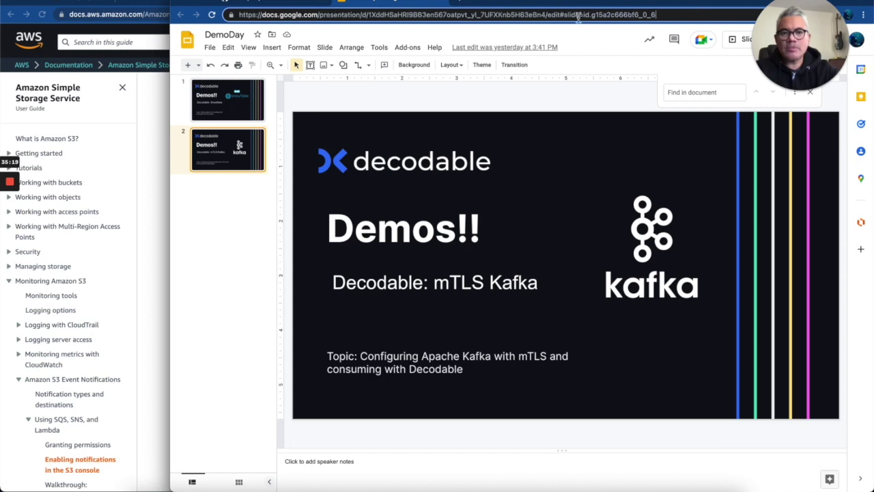
{"action": "left_click", "coordinate": [166, 130]}
{"action": "left_click", "coordinate": [614, 5]}
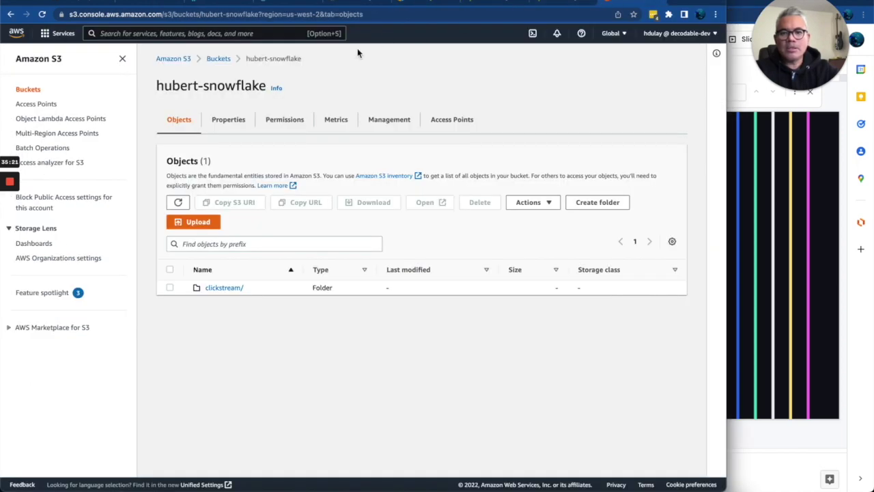
{"action": "left_click", "coordinate": [230, 128]}
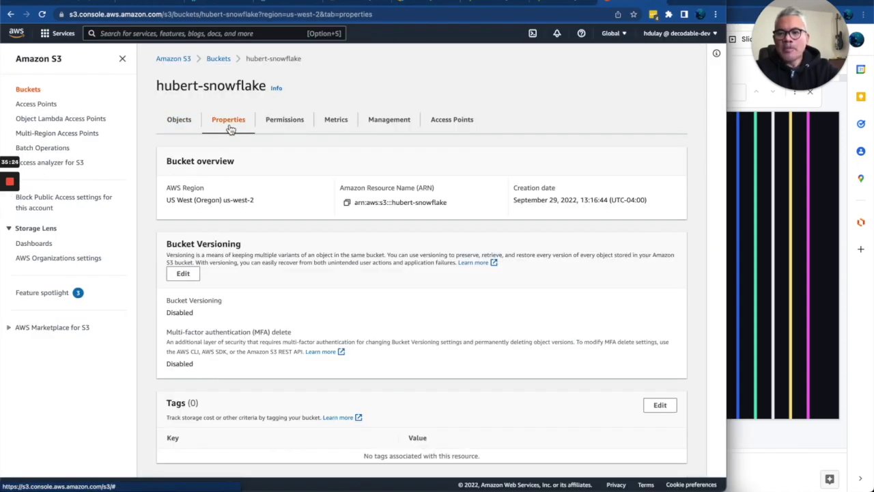
- Check the Event Notifications instructions in the Amazon S3 documentation and start creating an event notification for the bucket
{"action": "left_click", "coordinate": [422, 5]}
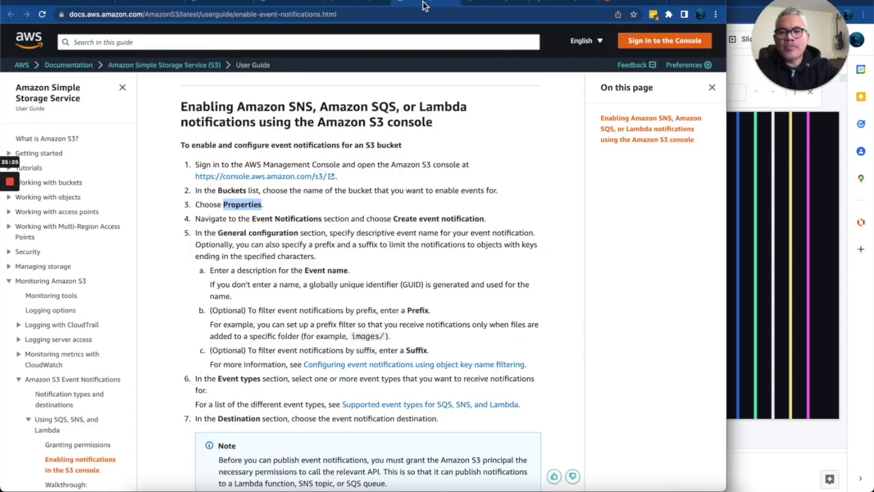
{"action": "scroll", "coordinate": [355, 270], "scroll_direction": "down", "scroll_amount": 2}
{"action": "scroll", "coordinate": [355, 270], "scroll_direction": "down", "scroll_amount": 2}
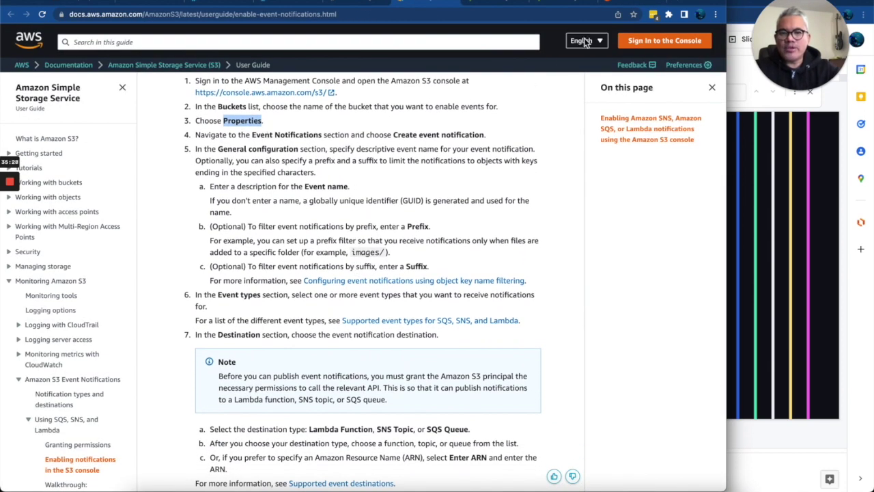
{"action": "left_click", "coordinate": [629, 5]}
{"action": "scroll", "coordinate": [333, 201], "scroll_direction": "down", "scroll_amount": 10}
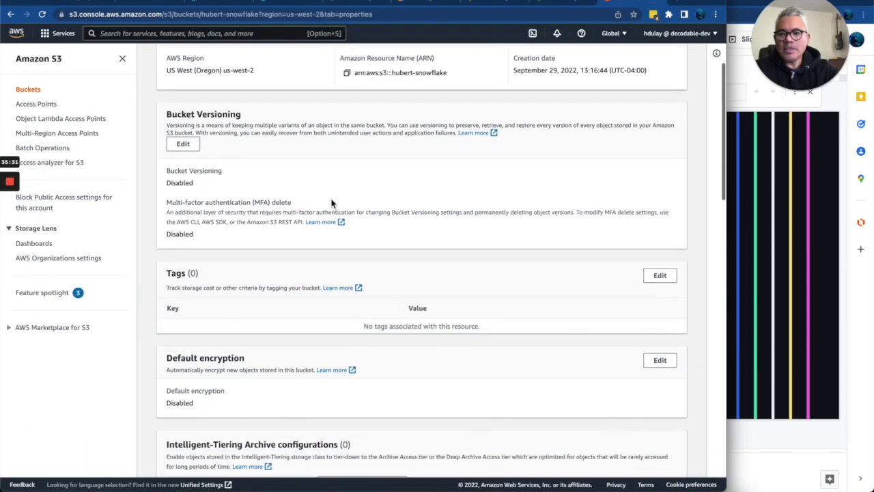
{"action": "scroll", "coordinate": [332, 202], "scroll_direction": "down", "scroll_amount": 10}
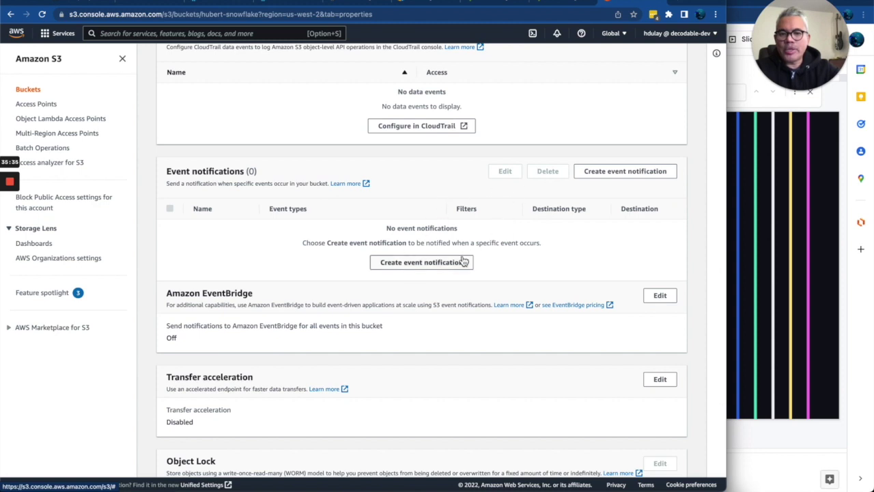
{"action": "left_click", "coordinate": [441, 265]}
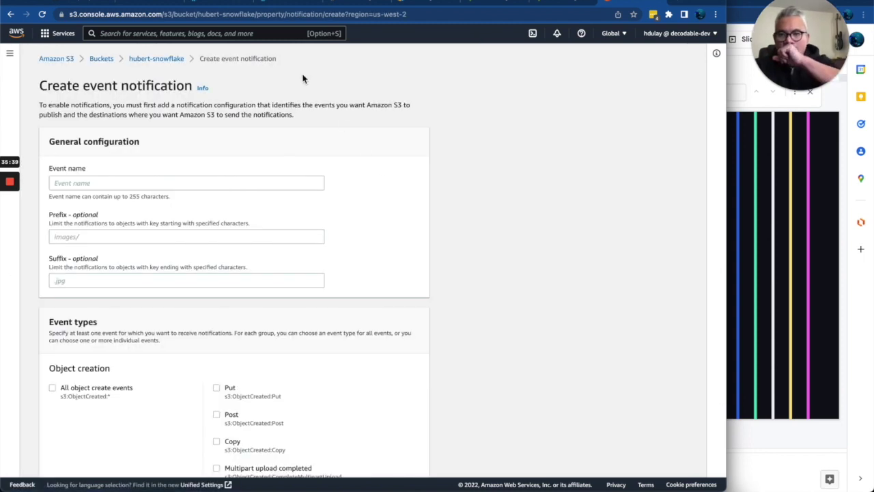
- Review the General configuration instructions and name the event notification with the owner's first name followed by "-s3-snowflake-clickstream"
{"action": "left_click", "coordinate": [413, 3]}
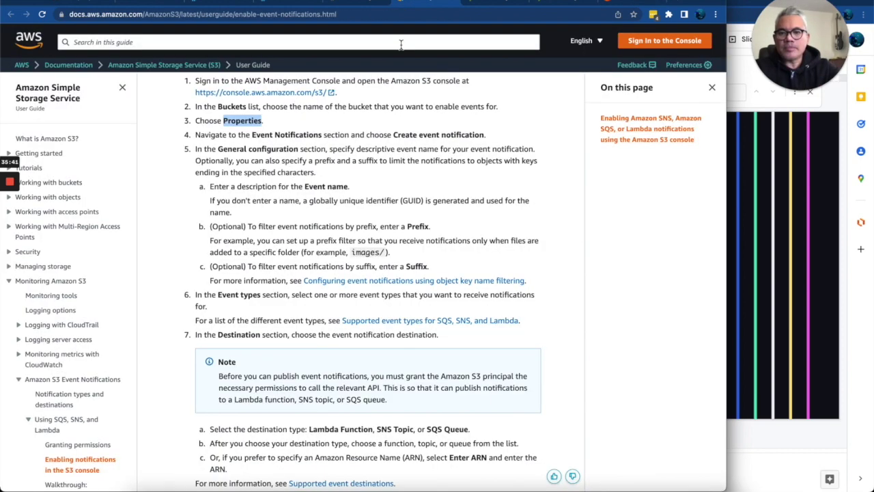
{"action": "scroll", "coordinate": [257, 192], "scroll_direction": "down", "scroll_amount": 1}
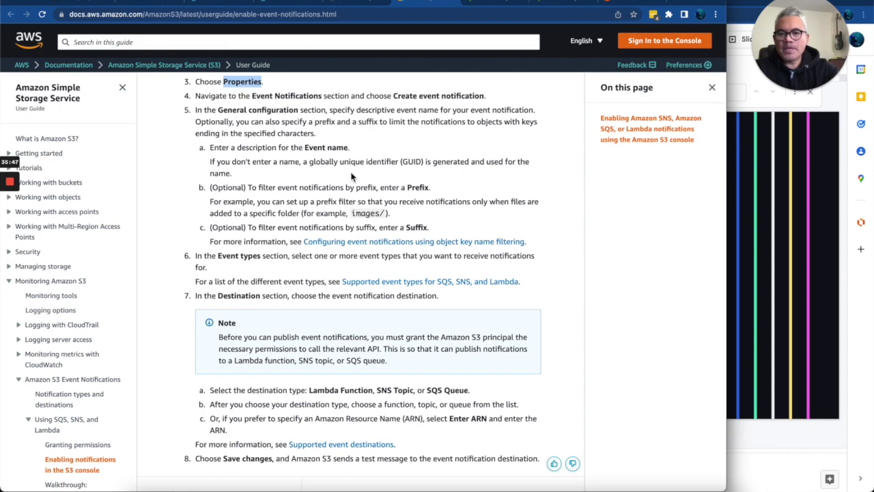
{"action": "left_click", "coordinate": [618, 4]}
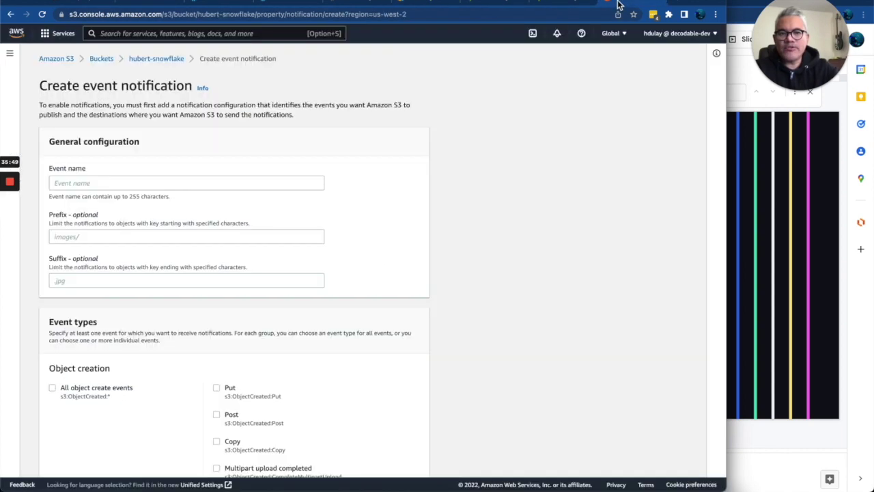
{"action": "left_click", "coordinate": [114, 185]}
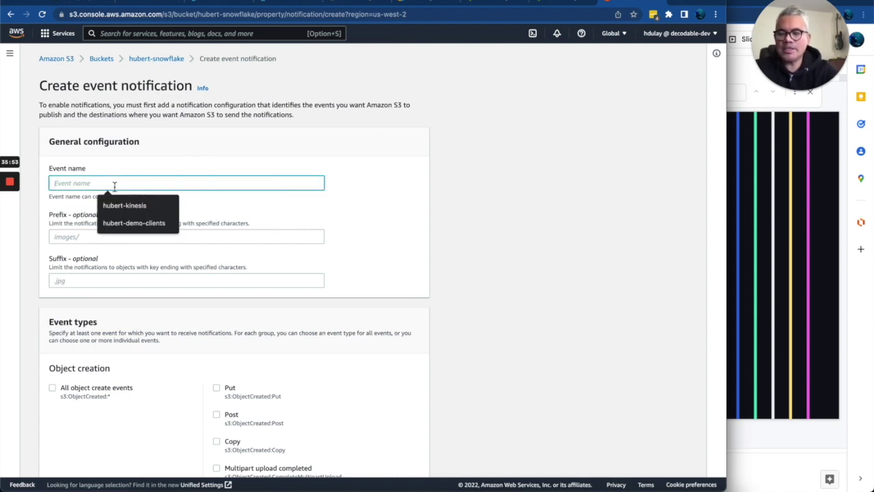
{"action": "type", "text": "hub"}
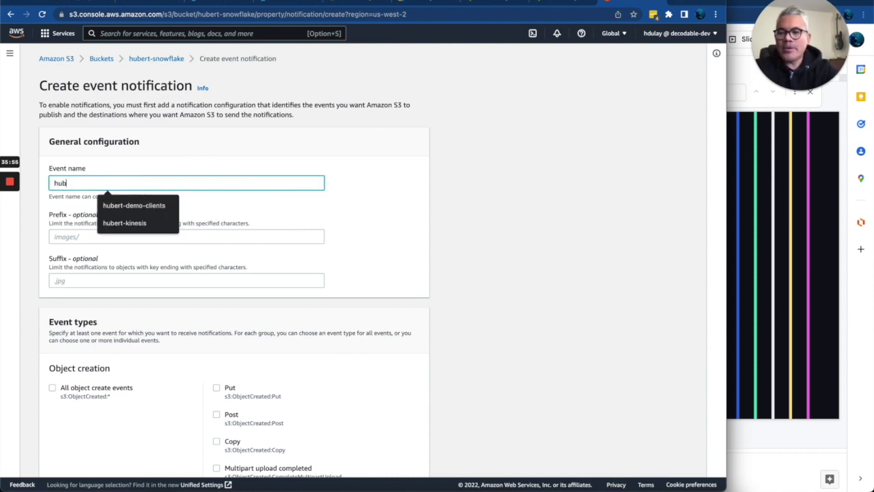
{"action": "type", "text": "ert-s3-snowflake-clickstream"}
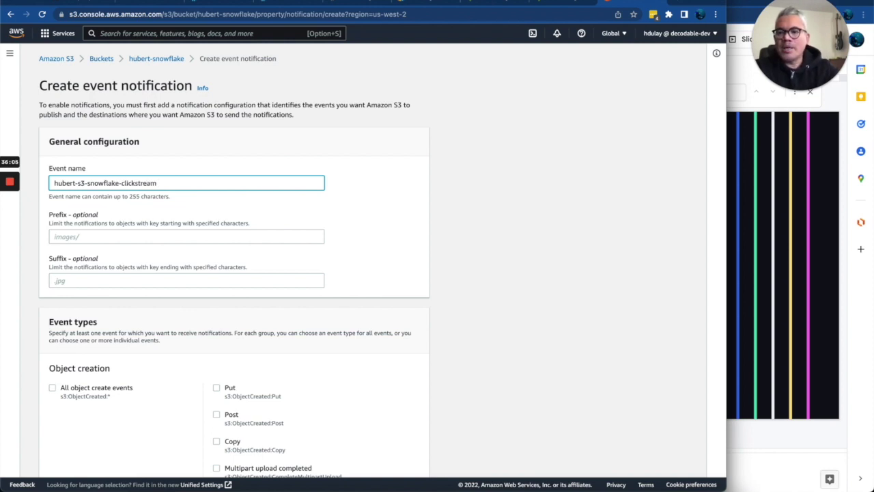
{"action": "key", "text": "super+a"}
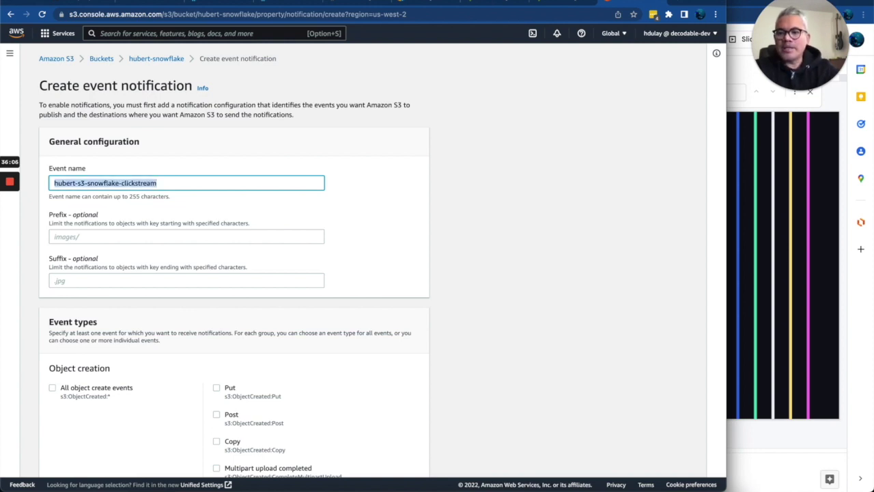
{"action": "left_click", "coordinate": [77, 236]}
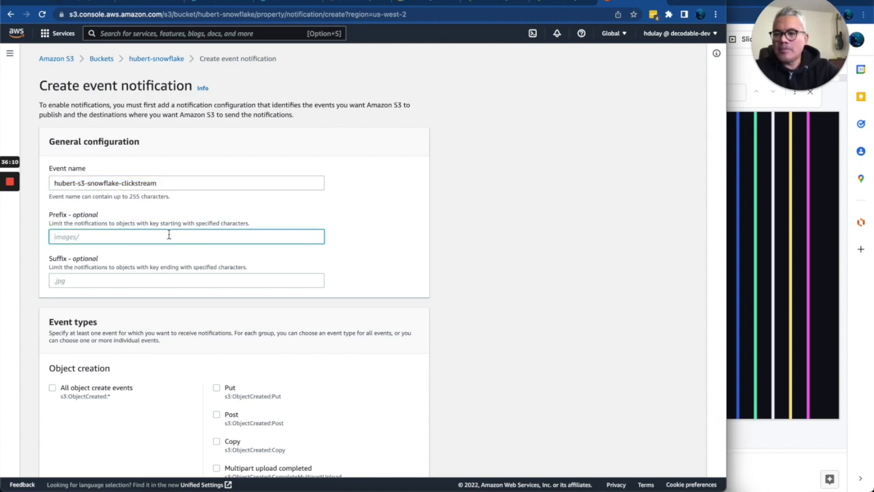
{"action": "type", "text": "clickstream"}
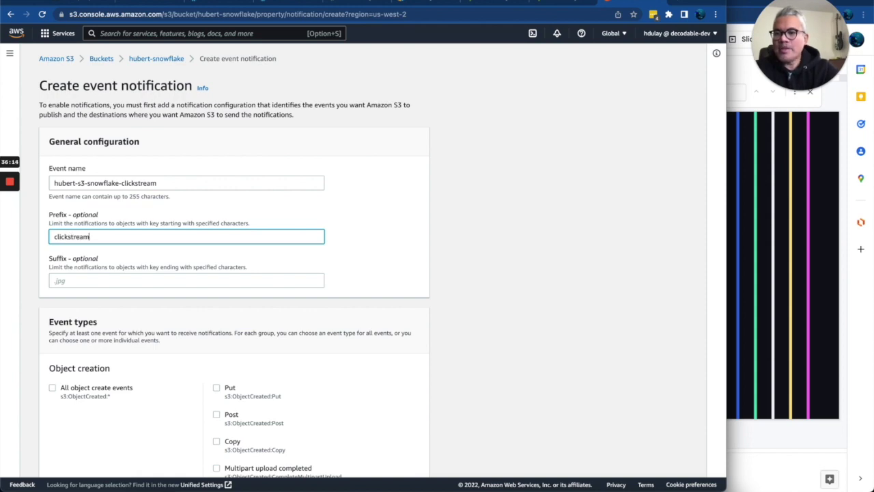
{"action": "left_click", "coordinate": [428, 3]}
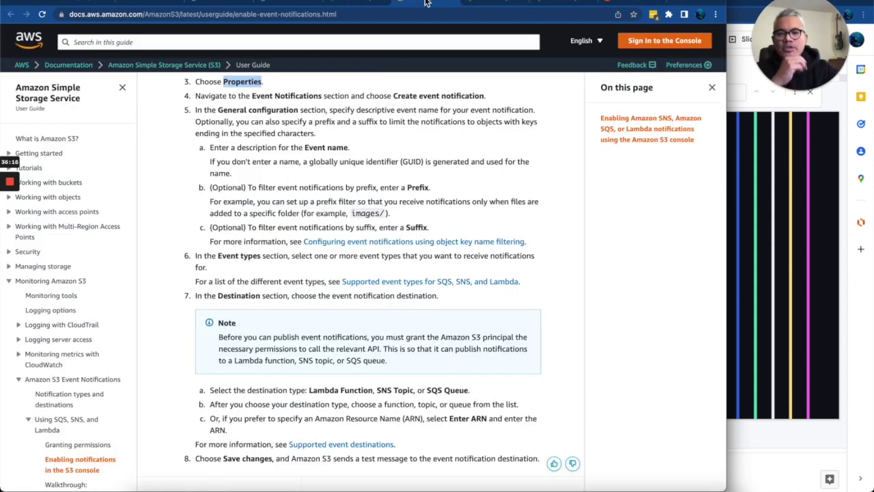
{"action": "double_click", "coordinate": [362, 211]}
{"action": "scroll", "coordinate": [364, 208], "scroll_direction": "down", "scroll_amount": 1}
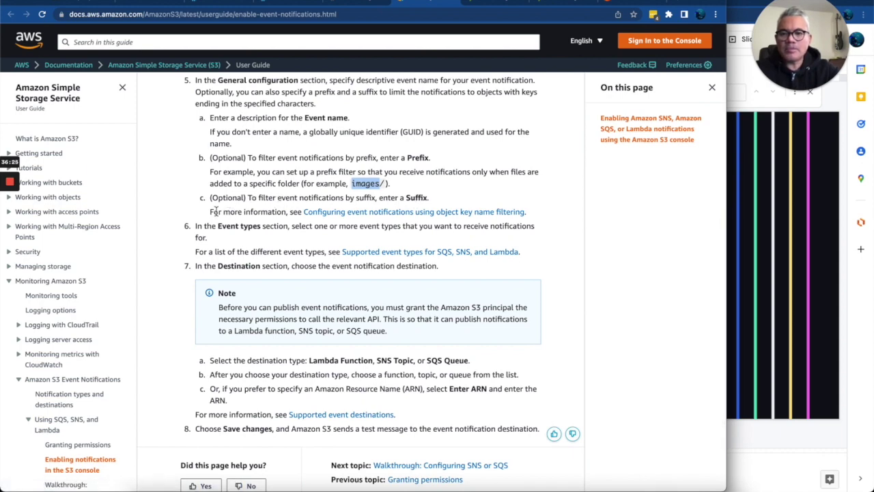
{"action": "left_click", "coordinate": [624, 4]}
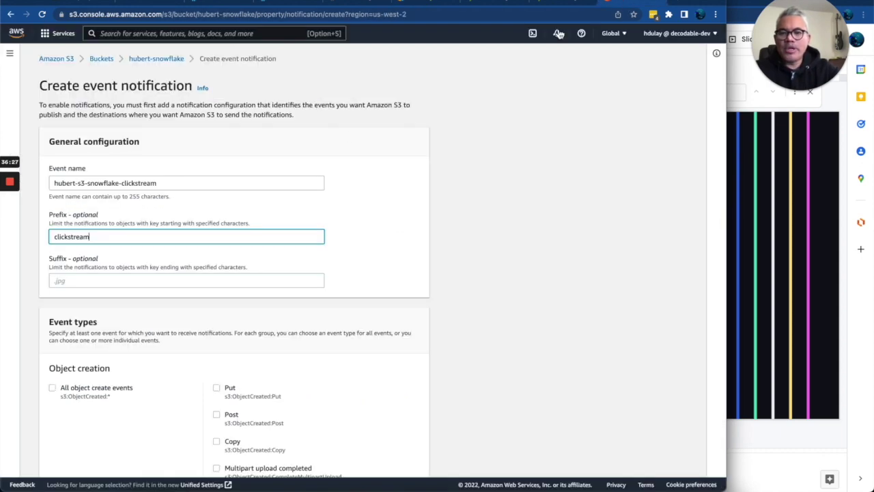
{"action": "double_click", "coordinate": [113, 239]}
{"action": "key", "text": "BackSpace"}
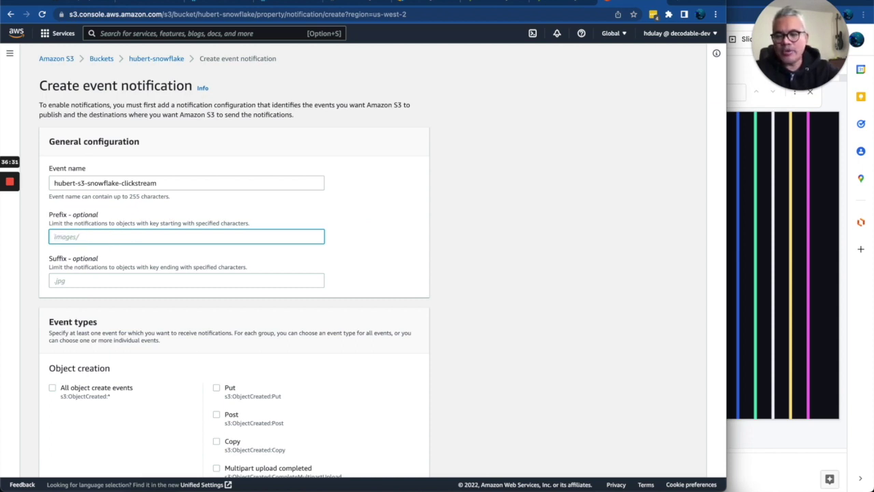
- Check the clickstream/ path in the stage URL and in STORAGE_ALLOWED_LOCATIONS in the clickstream_snowpipe worksheet in Snowflake
{"action": "scroll", "coordinate": [365, 241], "scroll_direction": "down", "scroll_amount": 5}
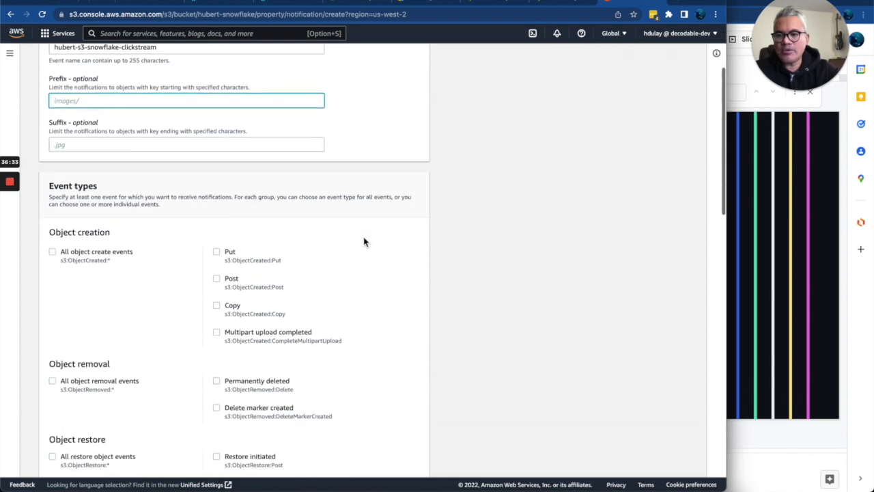
{"action": "scroll", "coordinate": [364, 241], "scroll_direction": "down", "scroll_amount": 1}
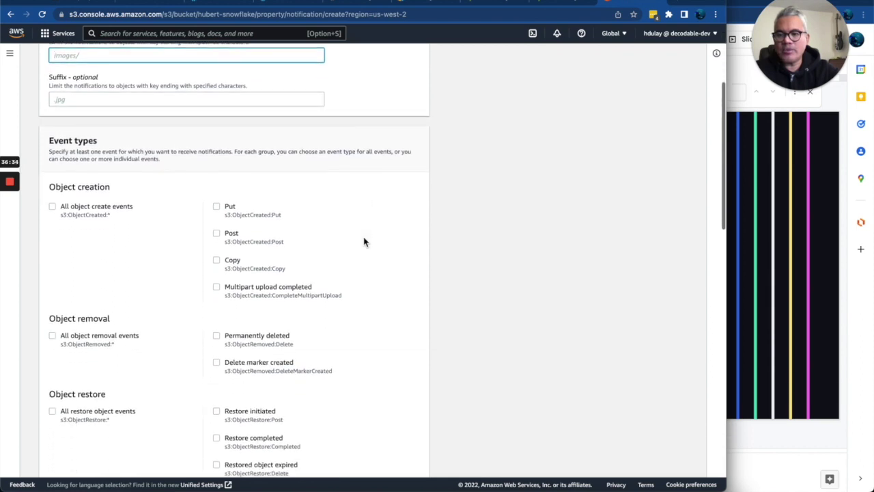
{"action": "left_click", "coordinate": [266, 4]}
{"action": "scroll", "coordinate": [342, 183], "scroll_direction": "up", "scroll_amount": 2}
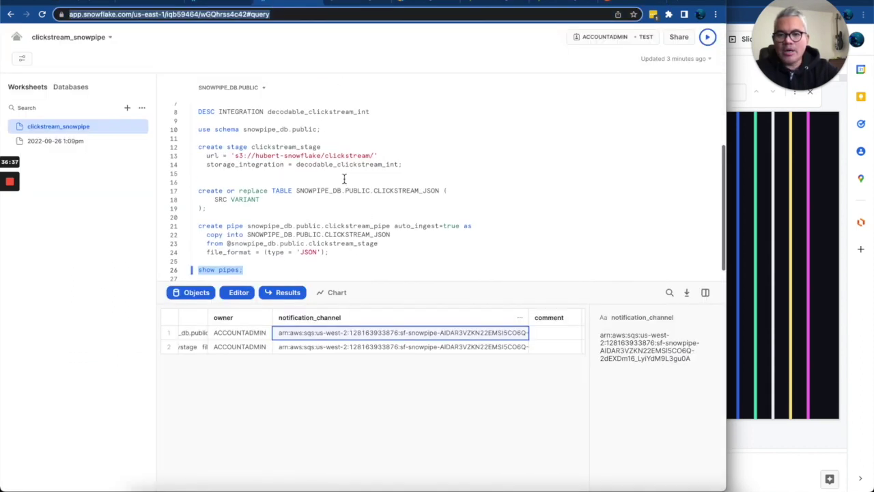
{"action": "double_click", "coordinate": [355, 156]}
{"action": "scroll", "coordinate": [443, 191], "scroll_direction": "up", "scroll_amount": 6}
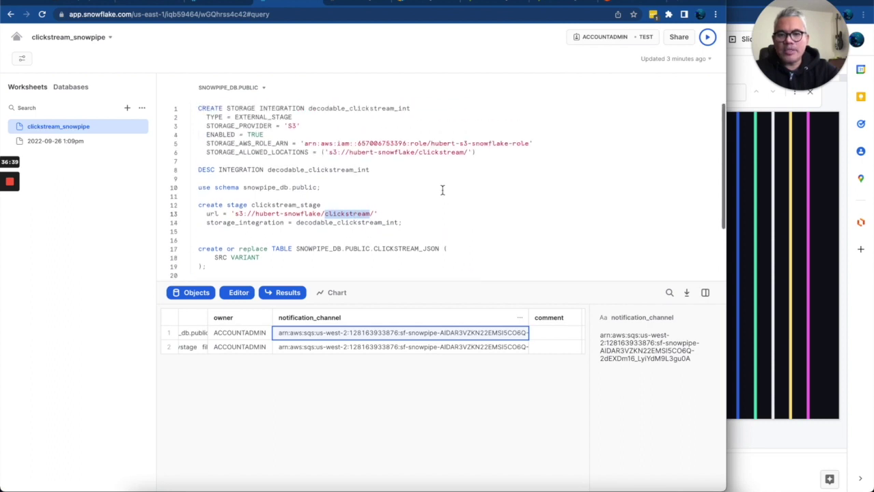
{"action": "left_click", "coordinate": [442, 153]}
{"action": "double_click", "coordinate": [442, 153]}
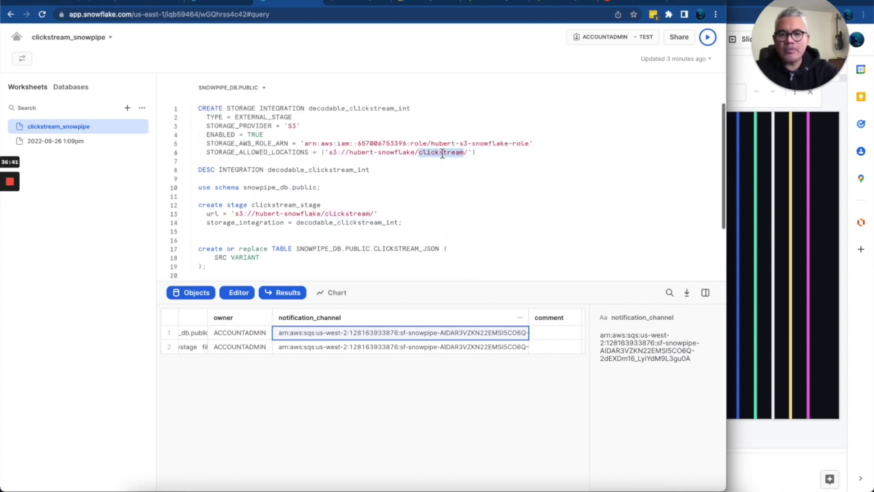
{"action": "left_click", "coordinate": [431, 216]}
{"action": "scroll", "coordinate": [431, 216], "scroll_direction": "down", "scroll_amount": 3}
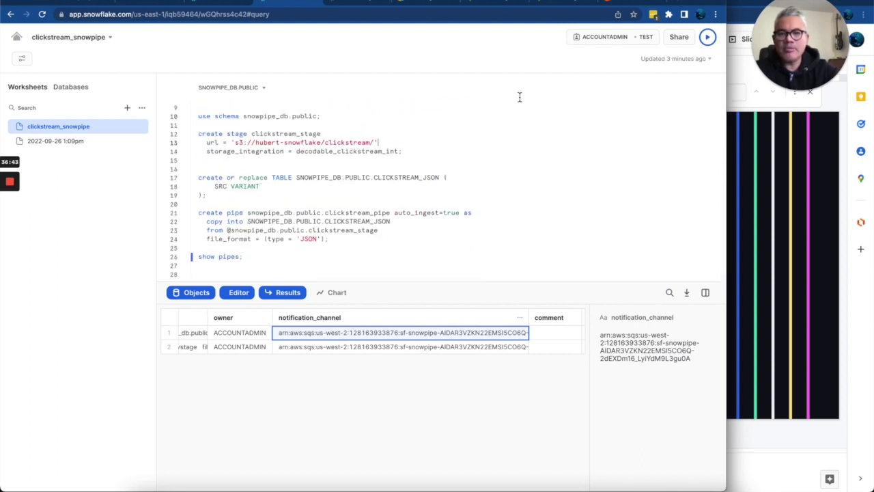
- Compare the S3 console's event types with the Events requirement in the Snowflake documentation and the event types step in the Amazon S3 documentation
{"action": "left_click", "coordinate": [625, 4]}
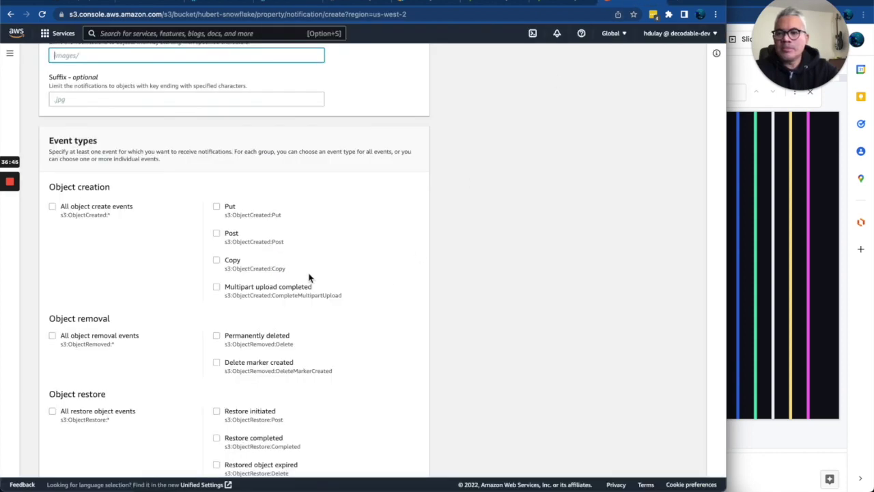
{"action": "scroll", "coordinate": [309, 278], "scroll_direction": "down", "scroll_amount": 2}
{"action": "left_click", "coordinate": [418, 6]}
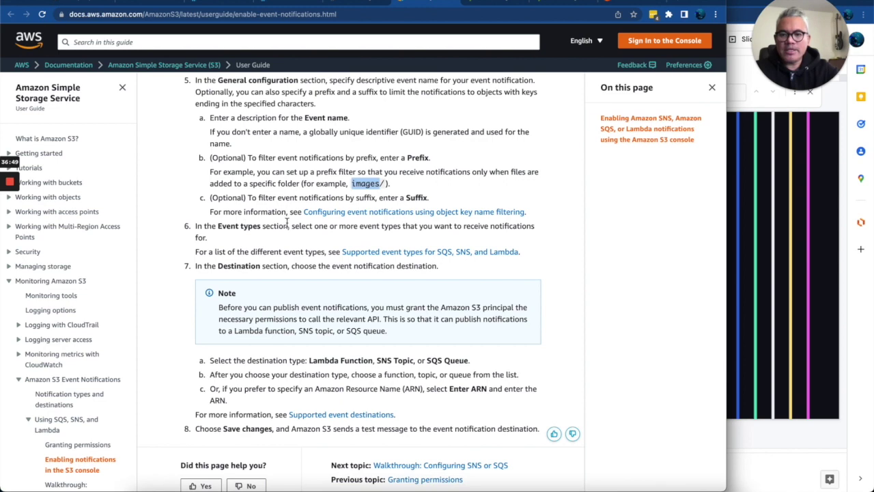
{"action": "left_click", "coordinate": [349, 4]}
{"action": "left_click", "coordinate": [332, 275]}
{"action": "scroll", "coordinate": [332, 274], "scroll_direction": "down", "scroll_amount": 1}
{"action": "left_click_drag", "start_coordinate": [418, 235], "coordinate": [230, 233]}
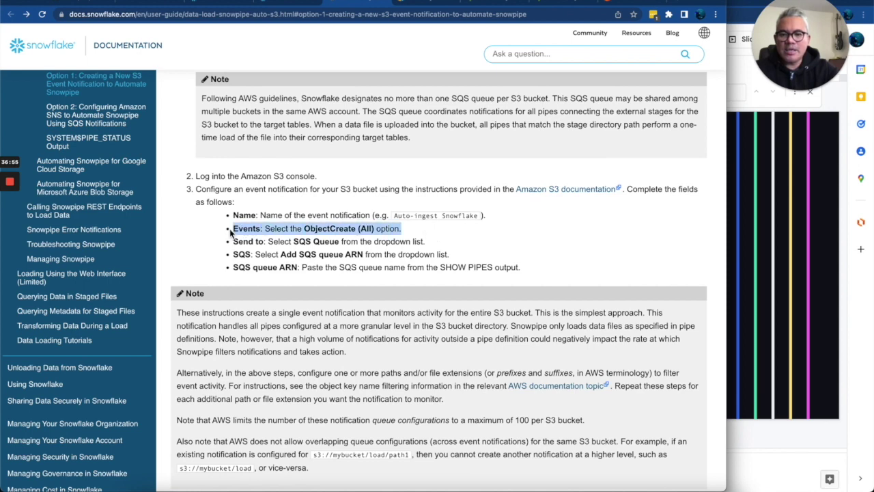
{"action": "left_click", "coordinate": [443, 237]}
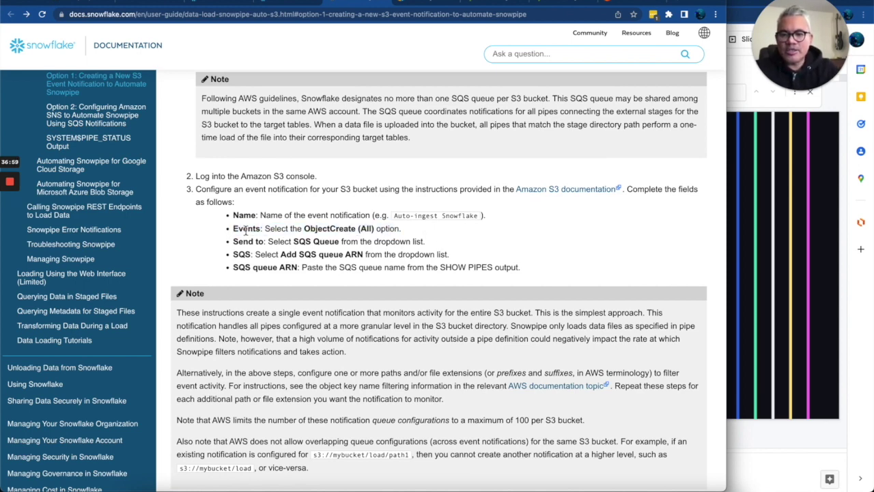
{"action": "left_click", "coordinate": [418, 5]}
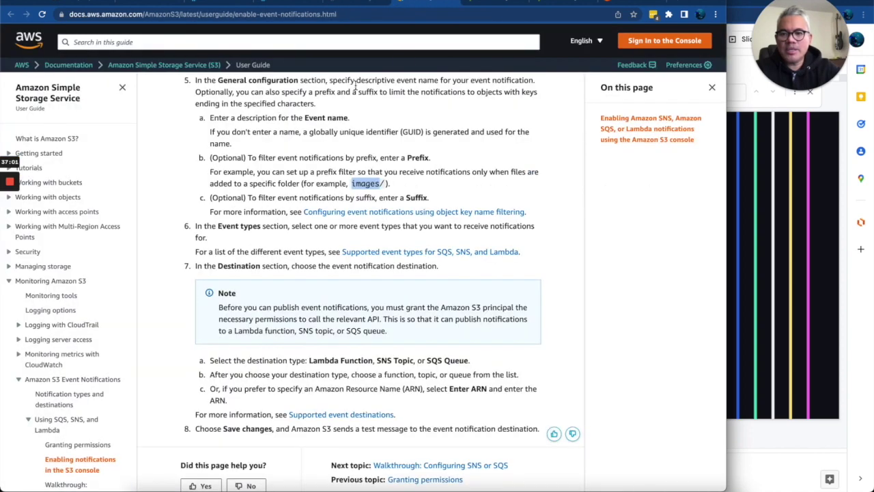
{"action": "left_click", "coordinate": [616, 5]}
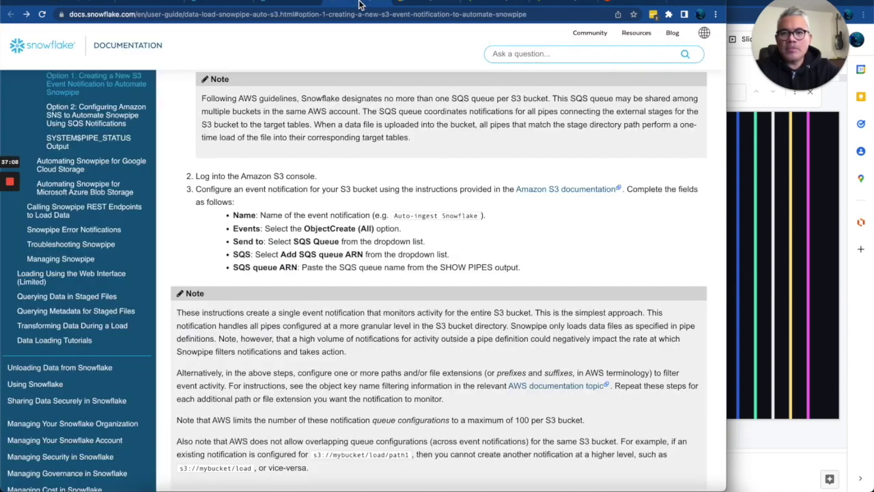
- Set the event notification's destination to SQS queue, consulting the Send to and SQS settings in the Snowflake documentation
{"action": "left_click", "coordinate": [362, 4]}
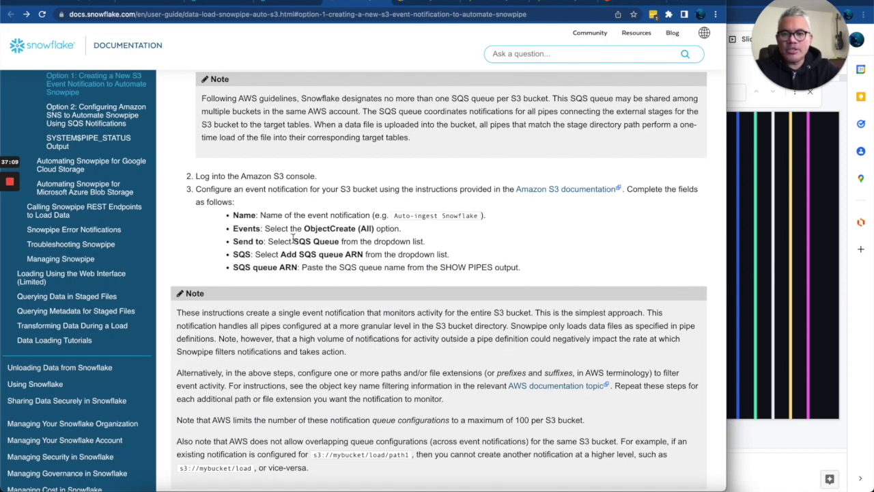
{"action": "left_click", "coordinate": [625, 6]}
{"action": "scroll", "coordinate": [72, 307], "scroll_direction": "down", "scroll_amount": 5}
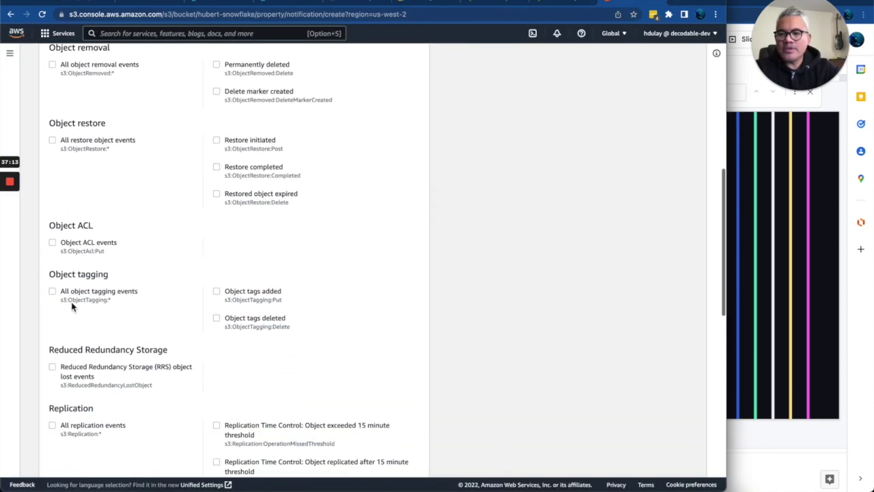
{"action": "scroll", "coordinate": [73, 307], "scroll_direction": "down", "scroll_amount": 6}
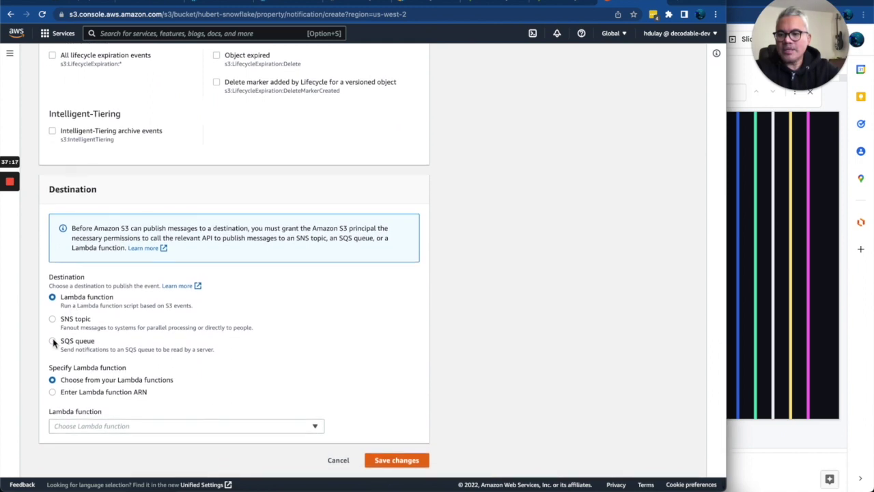
{"action": "left_click", "coordinate": [53, 343]}
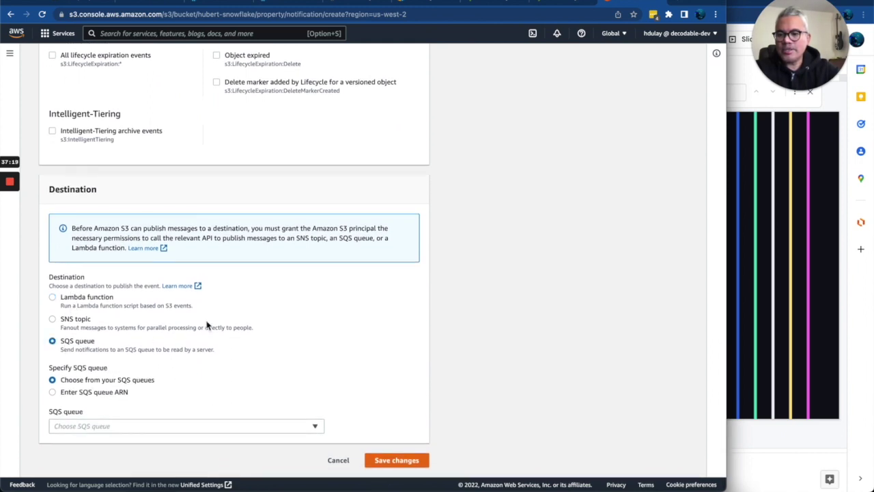
{"action": "left_click", "coordinate": [418, 4]}
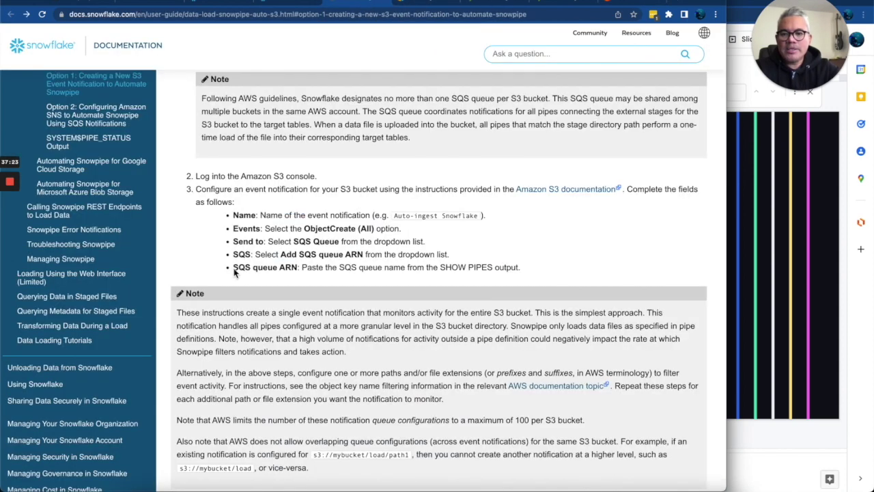
- Check the SQS queue ARN requirement in the Snowflake documentation and copy clickstream_pipe's notification_channel ARN from the show pipes results
{"action": "left_click_drag", "start_coordinate": [233, 267], "coordinate": [295, 268]}
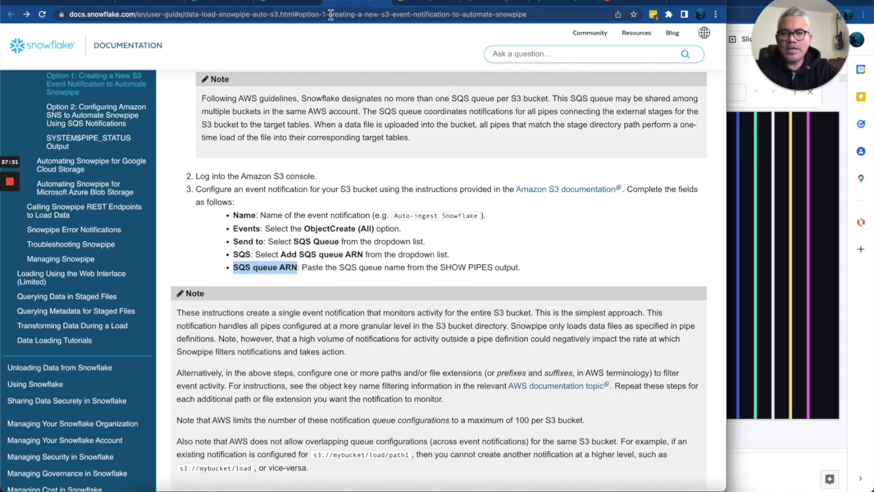
{"action": "left_click", "coordinate": [292, 5]}
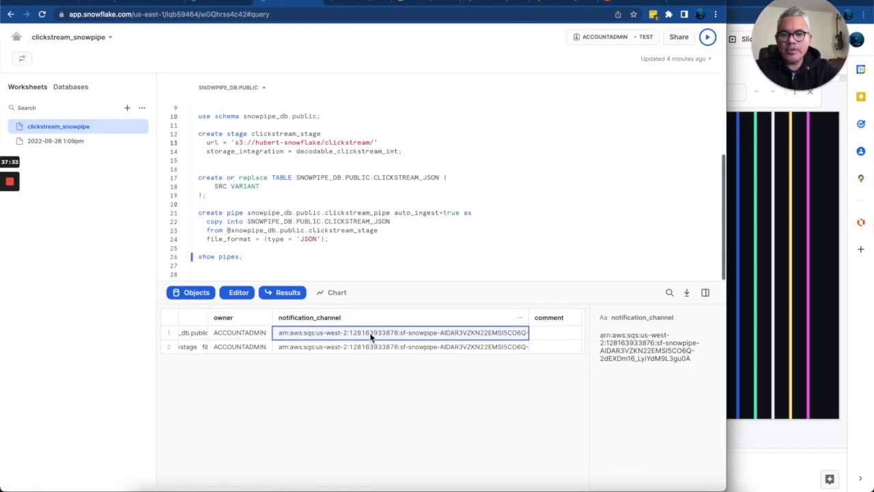
{"action": "mouse_move", "coordinate": [686, 334]}
{"action": "left_click", "coordinate": [686, 318]}
- Specify the SQS queue by ARN in the S3 event notification's destination, paste the copied ARN and save the notification
{"action": "left_click", "coordinate": [625, 5]}
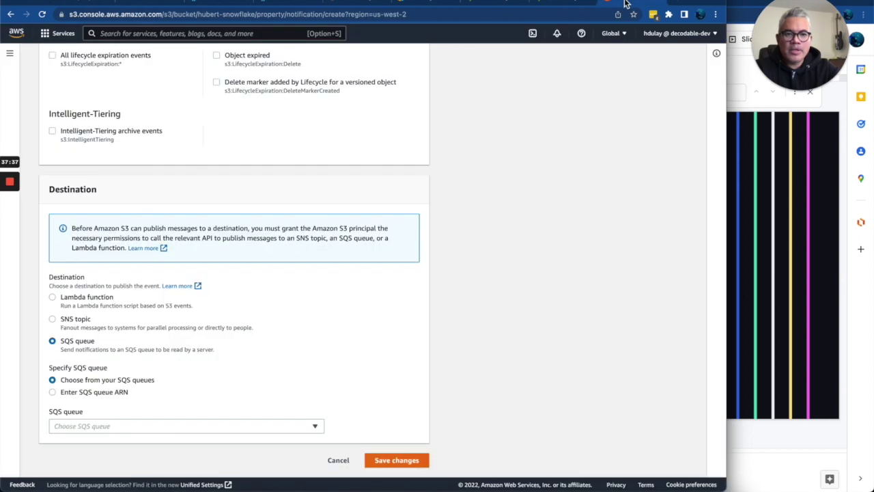
{"action": "left_click", "coordinate": [77, 392]}
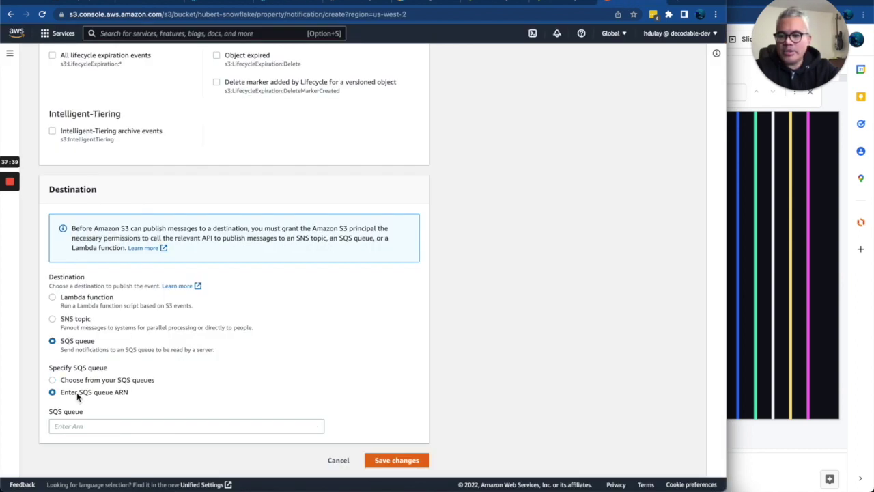
{"action": "left_click", "coordinate": [114, 427]}
{"action": "key", "text": "super+v"}
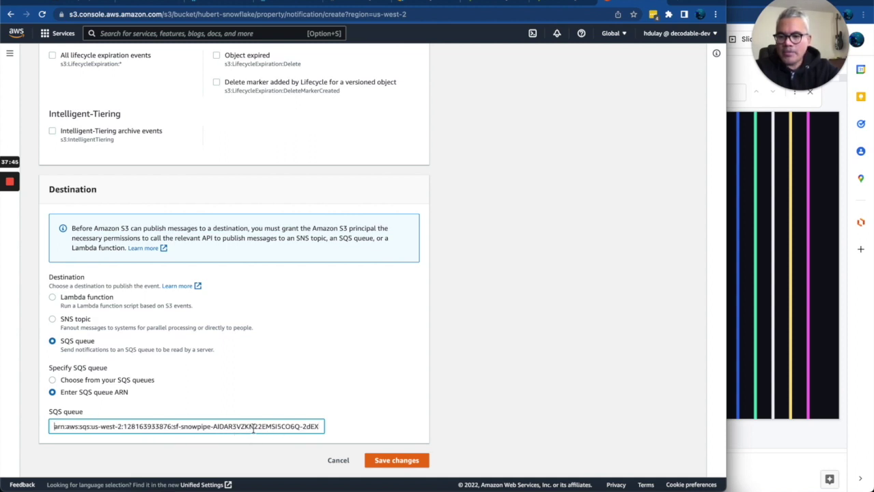
{"action": "left_click", "coordinate": [409, 460]}
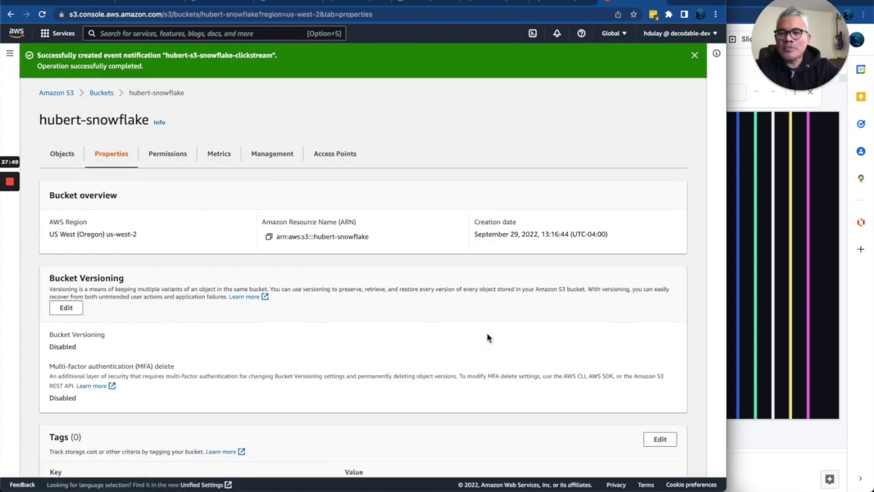
- Look through the bucket's properties in the S3 console and the destination and save steps in the Amazon S3 documentation
{"action": "scroll", "coordinate": [488, 337], "scroll_direction": "down", "scroll_amount": 15}
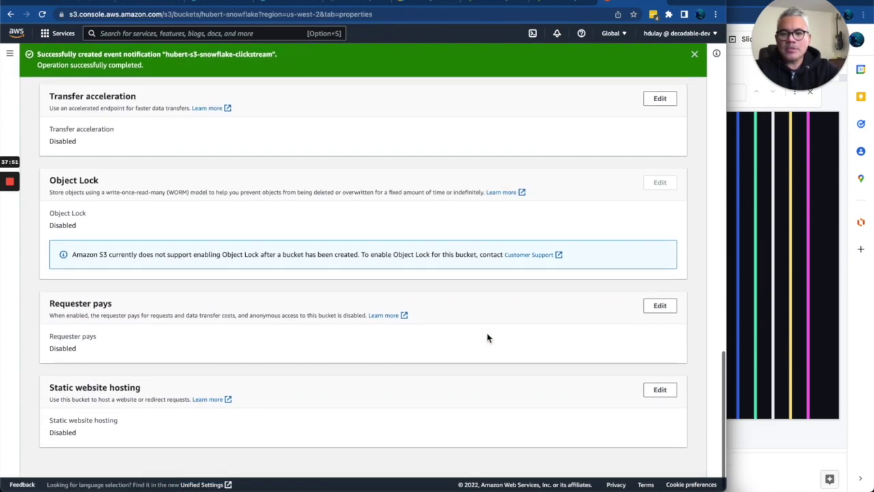
{"action": "scroll", "coordinate": [487, 338], "scroll_direction": "up", "scroll_amount": 15}
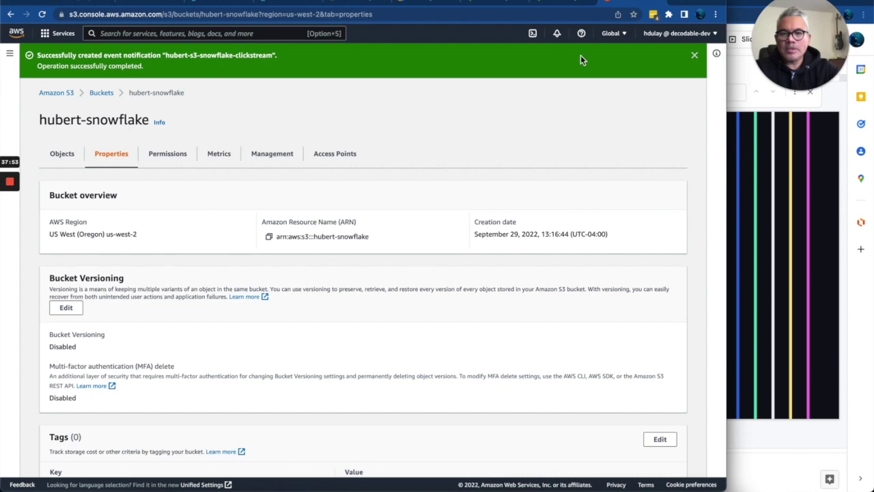
{"action": "left_click", "coordinate": [347, 5]}
{"action": "left_click", "coordinate": [403, 5]}
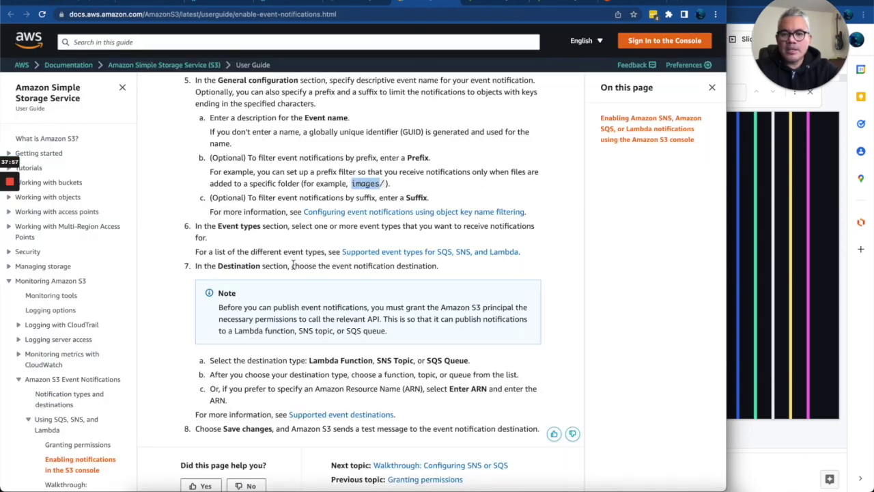
{"action": "scroll", "coordinate": [289, 278], "scroll_direction": "down", "scroll_amount": 3}
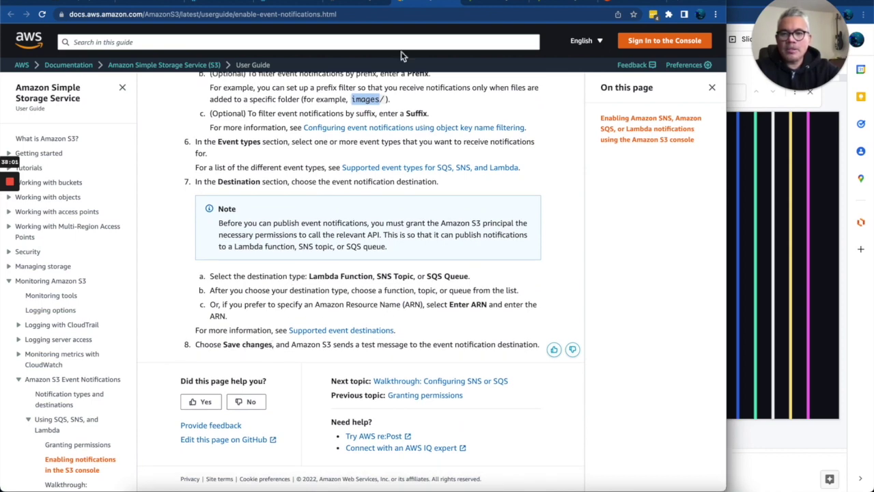
{"action": "left_click", "coordinate": [620, 6]}
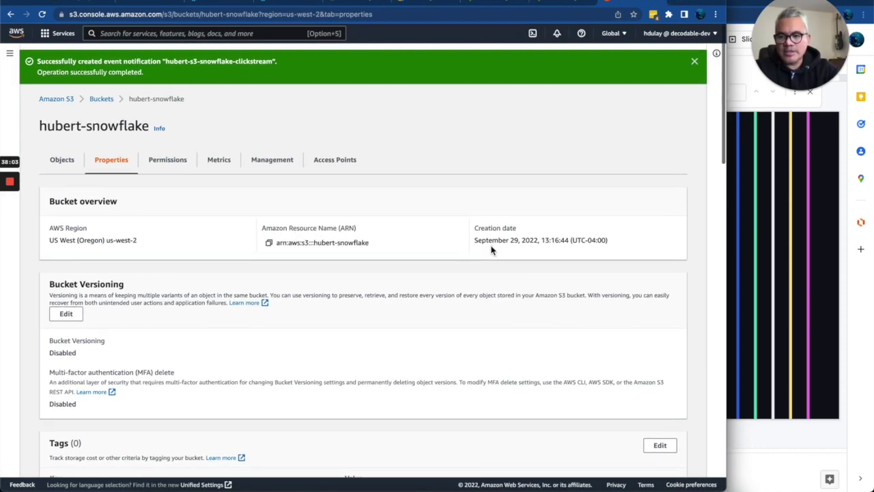
{"action": "scroll", "coordinate": [492, 250], "scroll_direction": "down", "scroll_amount": 15}
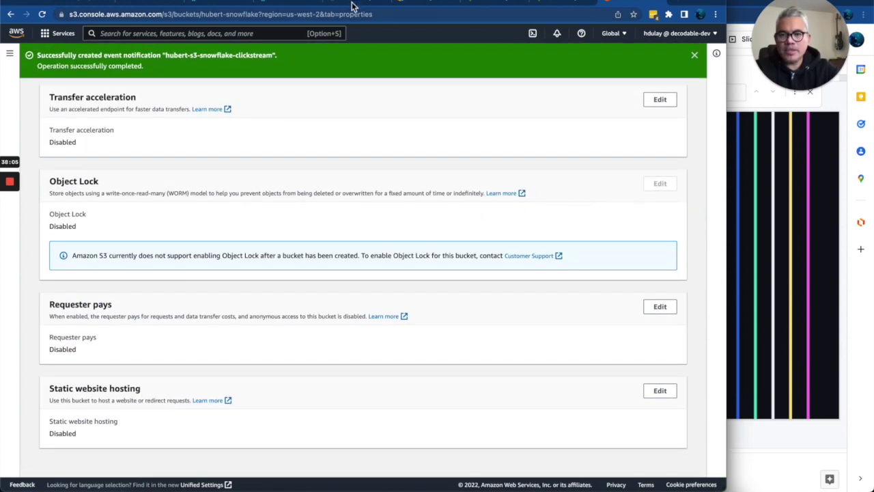
- Read the auto-ingest completion note that follows the event notification instructions in the Snowflake documentation
{"action": "left_click", "coordinate": [353, 6]}
{"action": "left_click", "coordinate": [356, 245]}
{"action": "scroll", "coordinate": [357, 245], "scroll_direction": "down", "scroll_amount": 3}
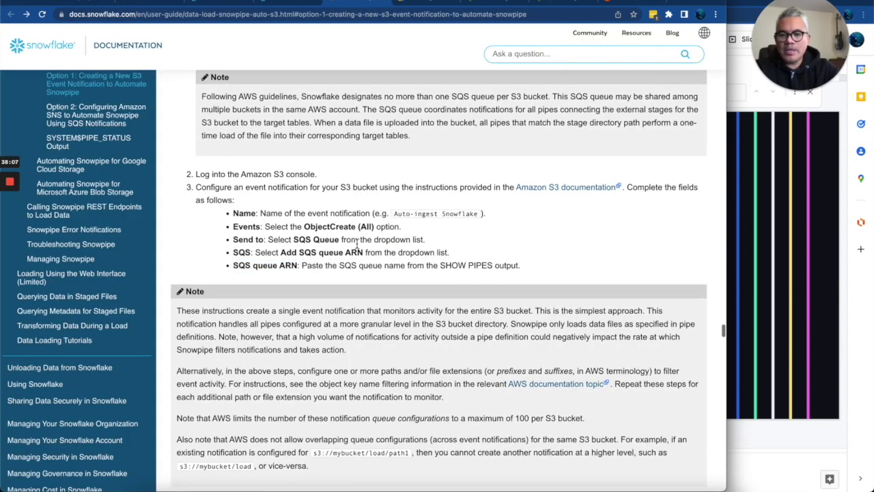
{"action": "scroll", "coordinate": [357, 247], "scroll_direction": "up", "scroll_amount": 3}
{"action": "scroll", "coordinate": [356, 248], "scroll_direction": "down", "scroll_amount": 4}
{"action": "left_click_drag", "start_coordinate": [349, 258], "coordinate": [172, 258]}
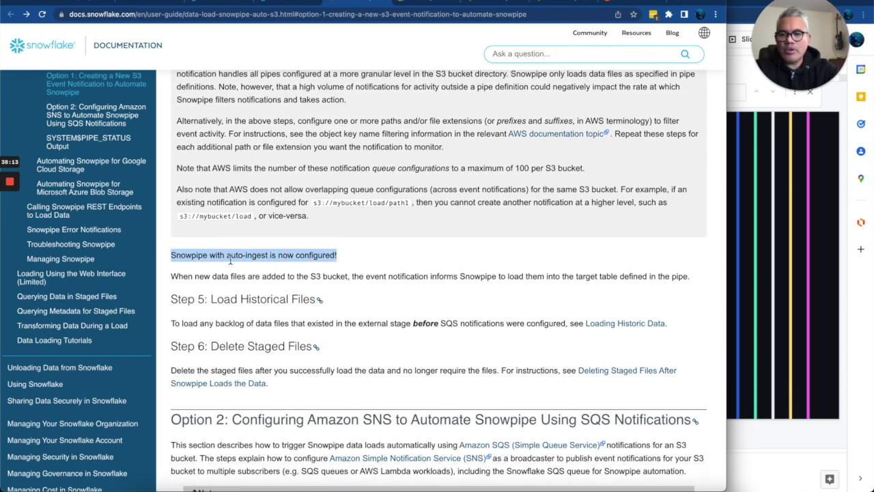
{"action": "left_click", "coordinate": [381, 257]}
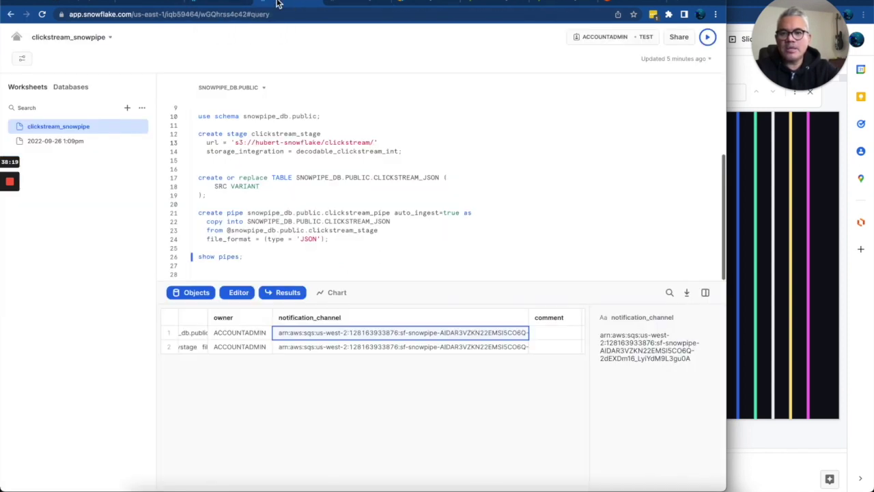
- Open the data preview of the CLICKSTREAM_JSON table in SNOWPIPE_DB's PUBLIC schema in Snowflake
{"action": "left_click", "coordinate": [212, 5]}
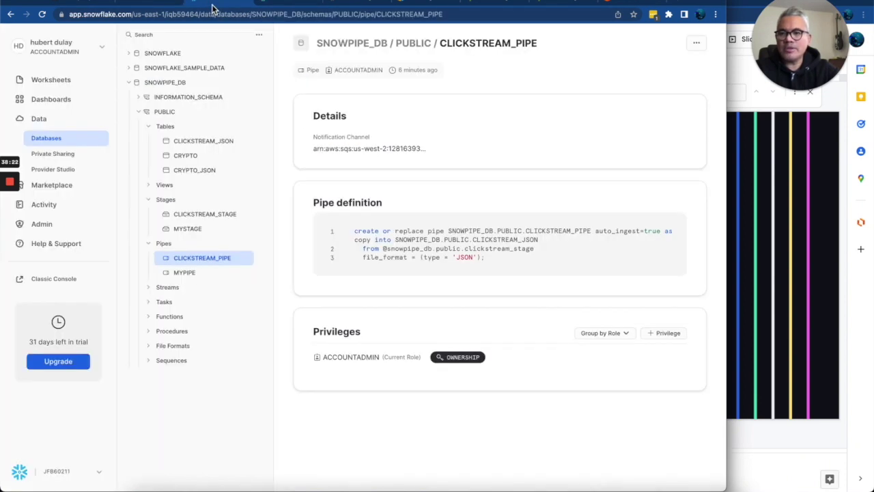
{"action": "left_click", "coordinate": [203, 144]}
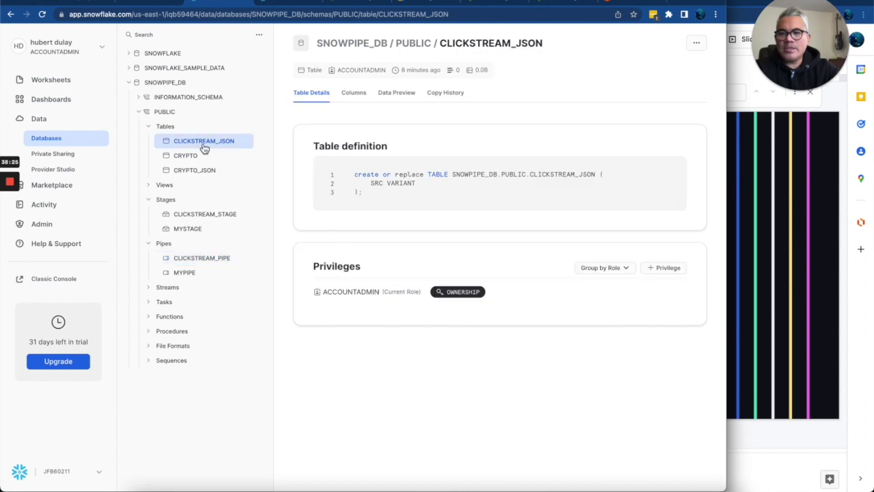
{"action": "left_click", "coordinate": [405, 99]}
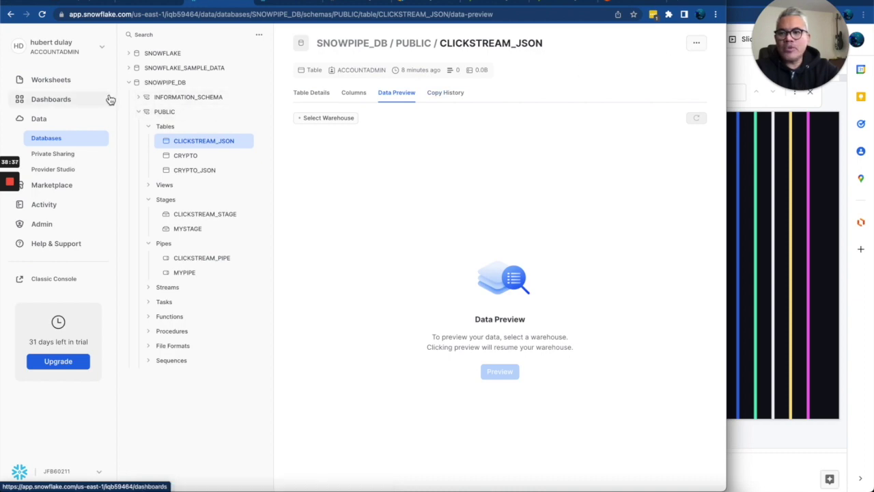
- Switch to Visual Studio Code and copy the "create warehouse test" statement from the snowflake README.md
{"action": "key", "text": "super+Tab"}
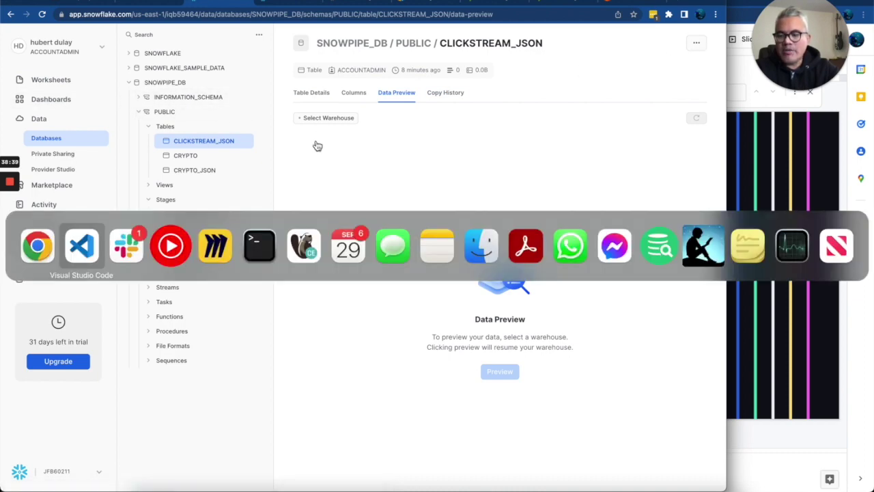
{"action": "scroll", "coordinate": [310, 192], "scroll_direction": "down", "scroll_amount": 3}
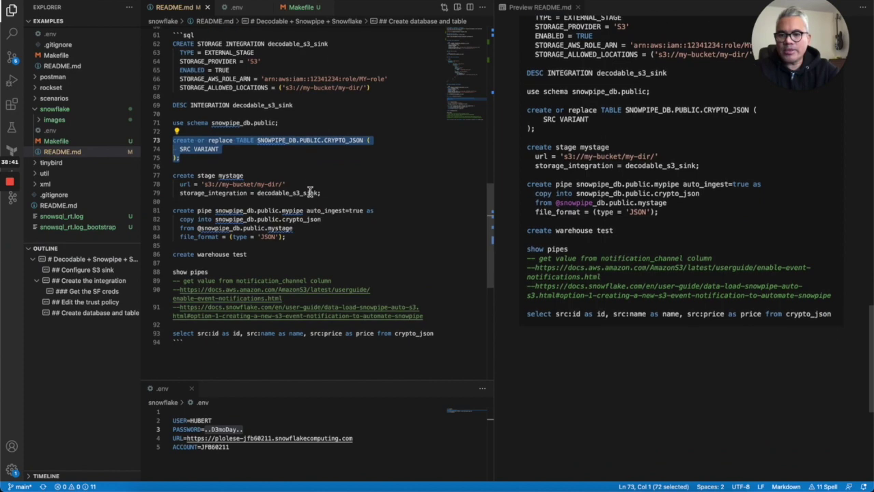
{"action": "left_click", "coordinate": [264, 254]}
{"action": "key", "text": "super+shift+Left"}
{"action": "key", "text": "super+c"}
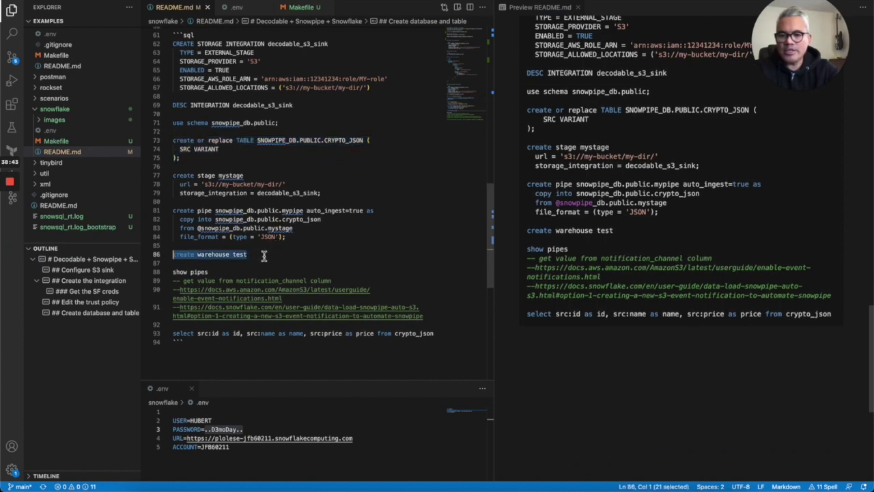
- Add the copied "create warehouse test" statement below show pipes in Snowflake's clickstream_snowpipe worksheet, followed by blank lines
{"action": "key", "text": "super+Tab"}
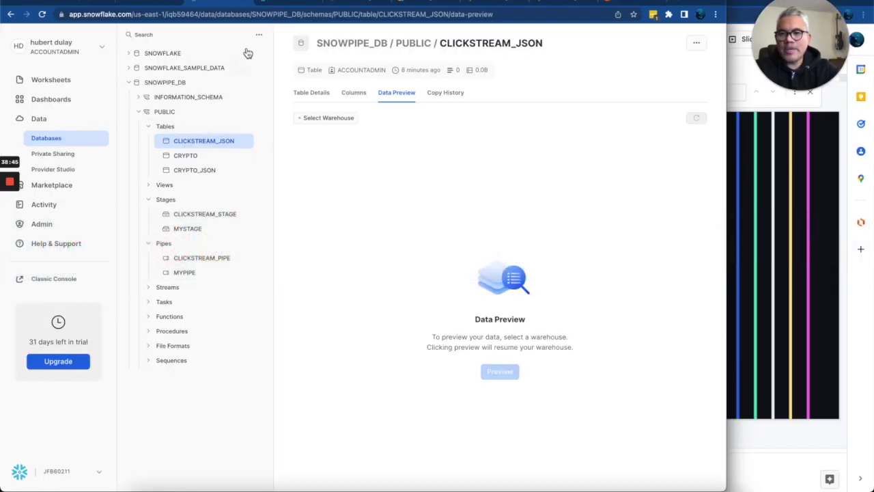
{"action": "left_click", "coordinate": [279, 2]}
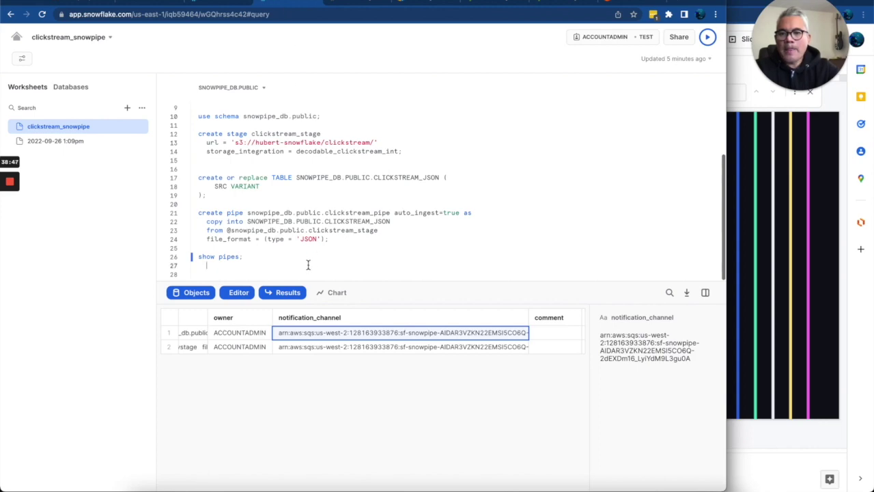
{"action": "left_click", "coordinate": [283, 274]}
{"action": "key", "text": "super+v"}
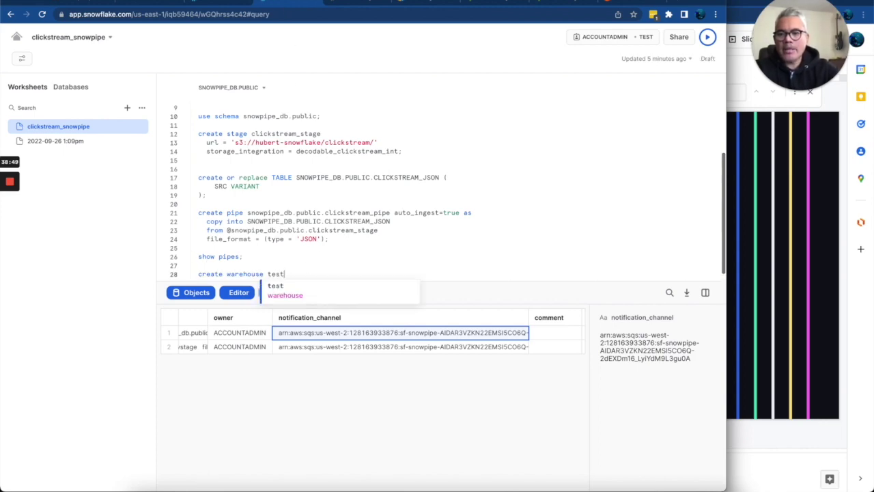
{"action": "key", "text": "Return"}
{"action": "key", "text": "Return"}
{"action": "key", "text": "Return"}
{"action": "key", "text": "super+s"}
{"action": "key", "text": "Escape"}
{"action": "double_click", "coordinate": [274, 250]}
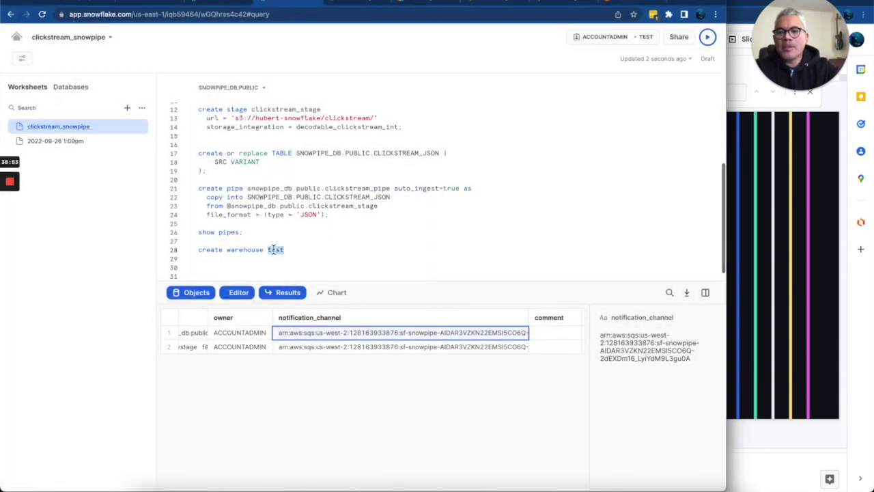
- Preview the CLICKSTREAM_JSON table's data using the TEST warehouse
{"action": "left_click", "coordinate": [217, 5]}
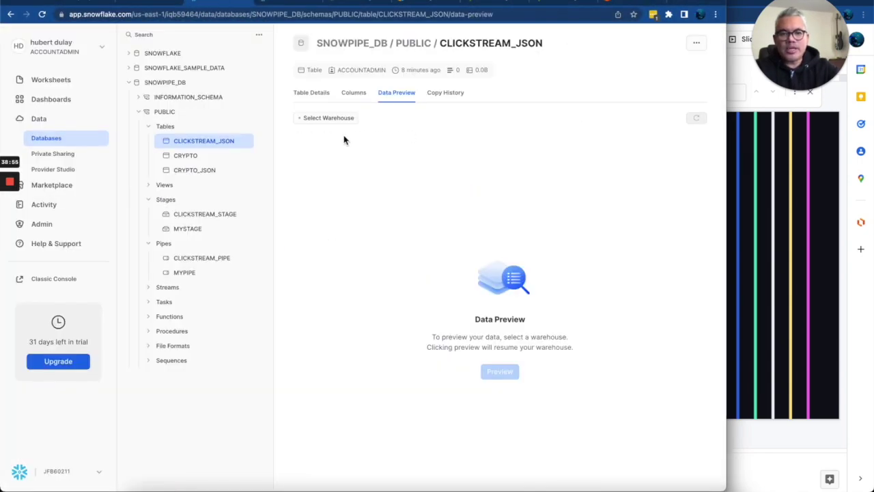
{"action": "left_click", "coordinate": [328, 120]}
{"action": "left_click", "coordinate": [324, 164]}
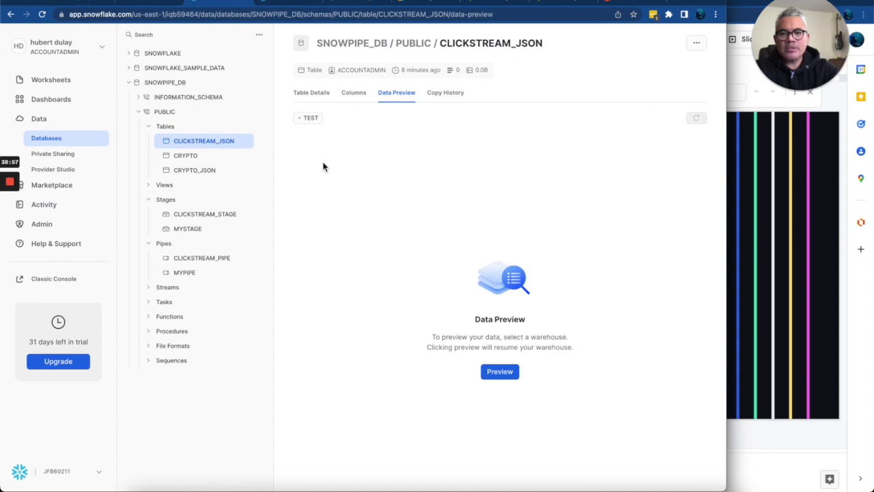
{"action": "left_click", "coordinate": [500, 370]}
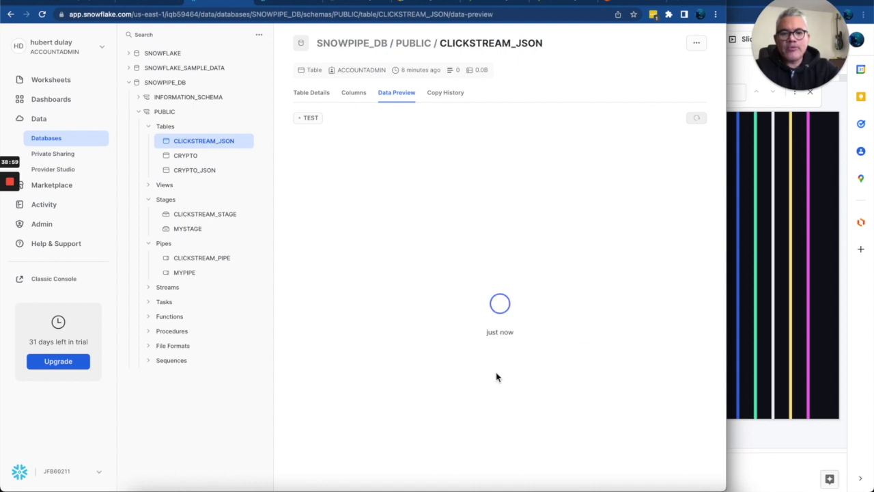
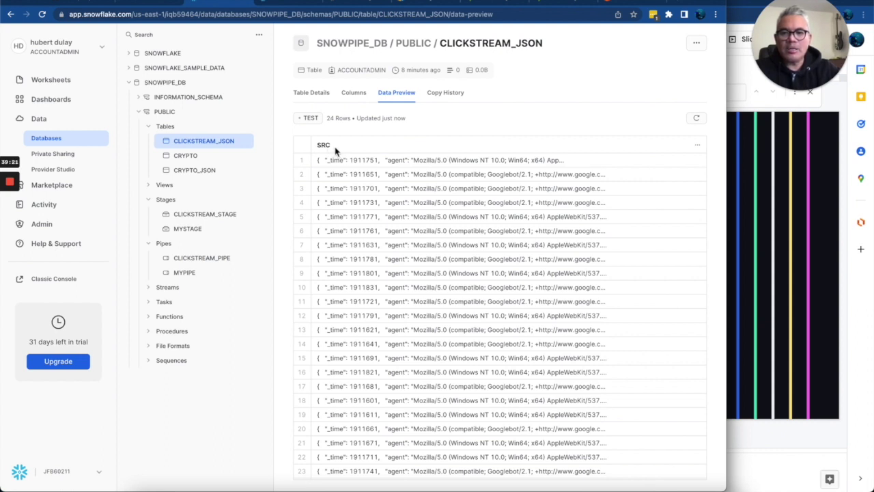
- Switch to Visual Studio Code and copy the select query on crypto_json from the end of README.md
{"action": "left_click", "coordinate": [284, 7]}
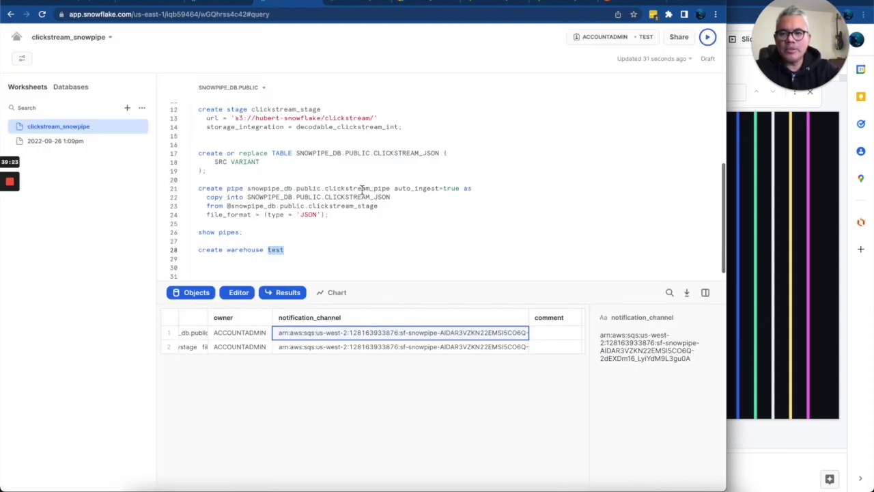
{"action": "key", "text": "super+Tab"}
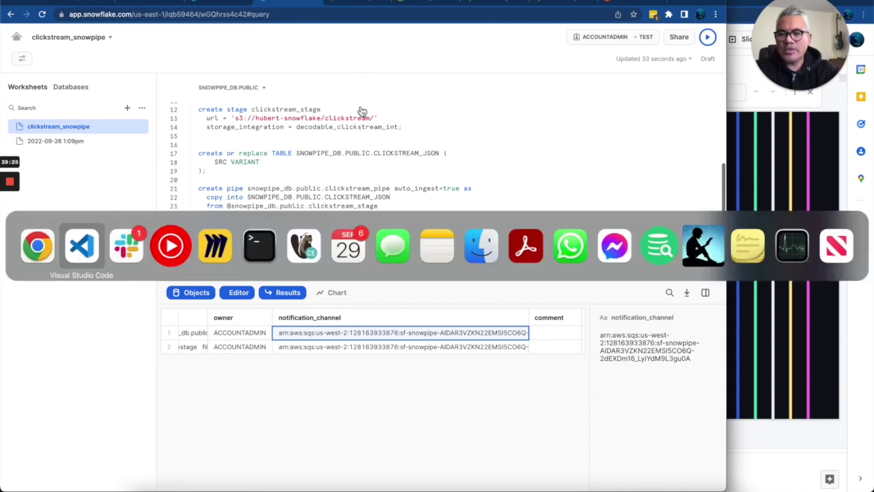
{"action": "scroll", "coordinate": [348, 159], "scroll_direction": "down", "scroll_amount": 5}
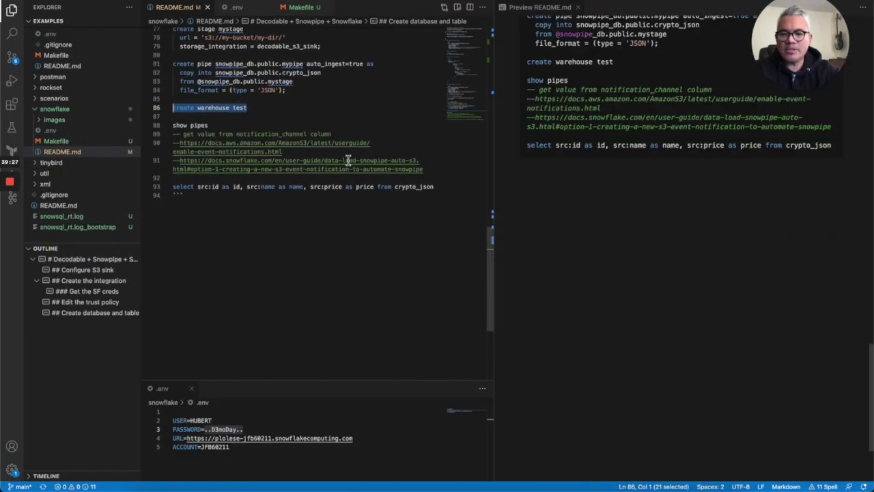
{"action": "left_click", "coordinate": [435, 157]}
{"action": "key", "text": "shift+Home"}
{"action": "key", "text": "super+c"}
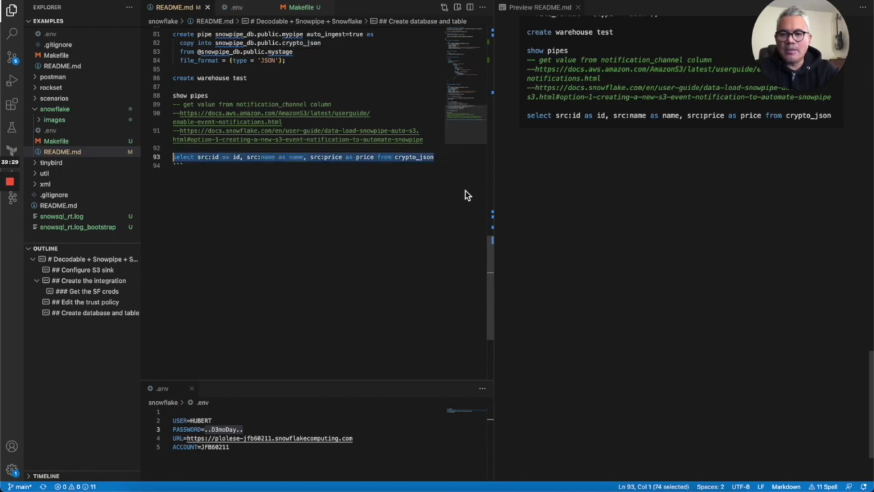
- Paste the crypto_json select query below the create warehouse statement in Snowflake's clickstream_snowpipe worksheet, followed by blank lines
{"action": "key", "text": "super+Tab"}
{"action": "left_click", "coordinate": [391, 244]}
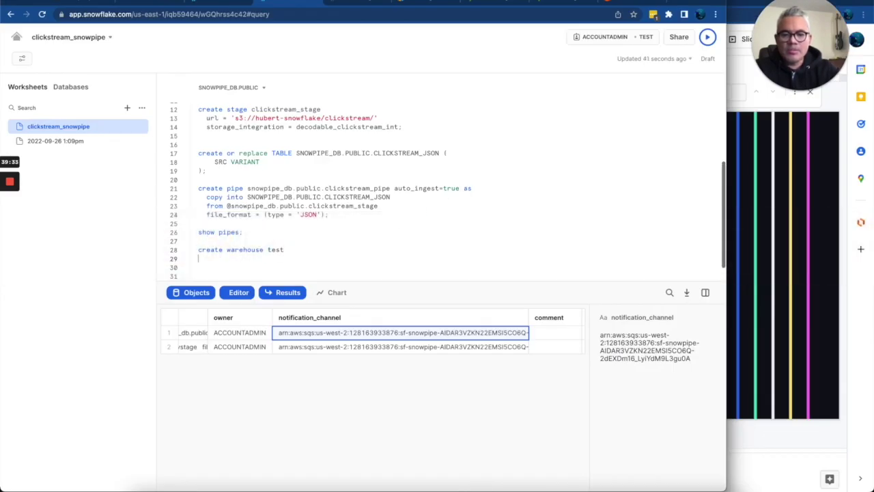
{"action": "key", "text": "super+v"}
{"action": "key", "text": "Return"}
{"action": "key", "text": "Return"}
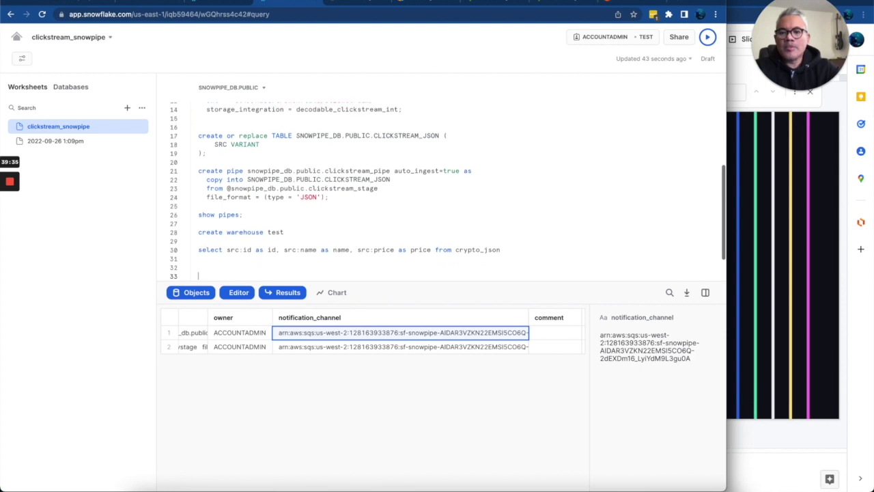
- In the select query, replace src:id as id with src:ip as ip, copying the field name from Decodable's s3_to_snowflake_sink schema
{"action": "double_click", "coordinate": [233, 250]}
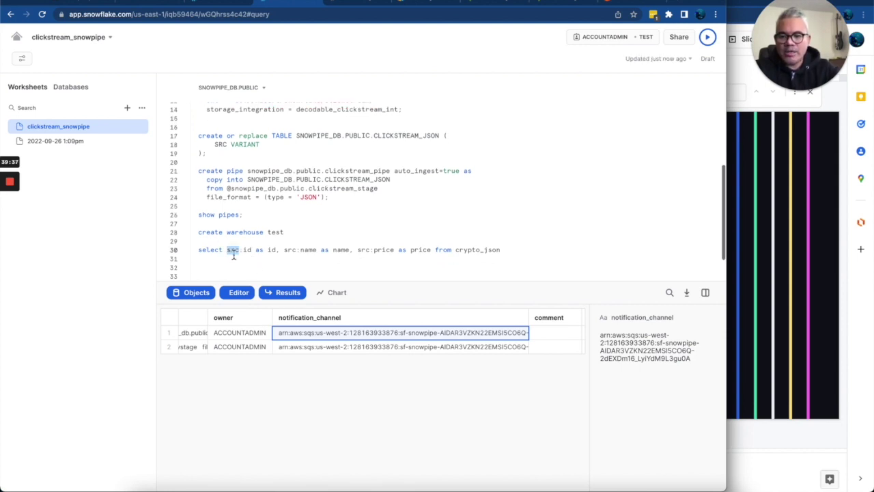
{"action": "left_click", "coordinate": [242, 250]}
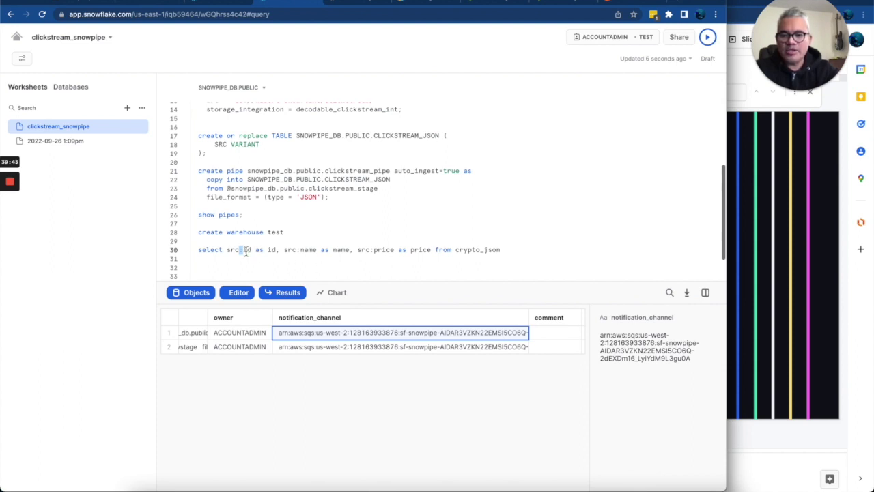
{"action": "double_click", "coordinate": [247, 250]}
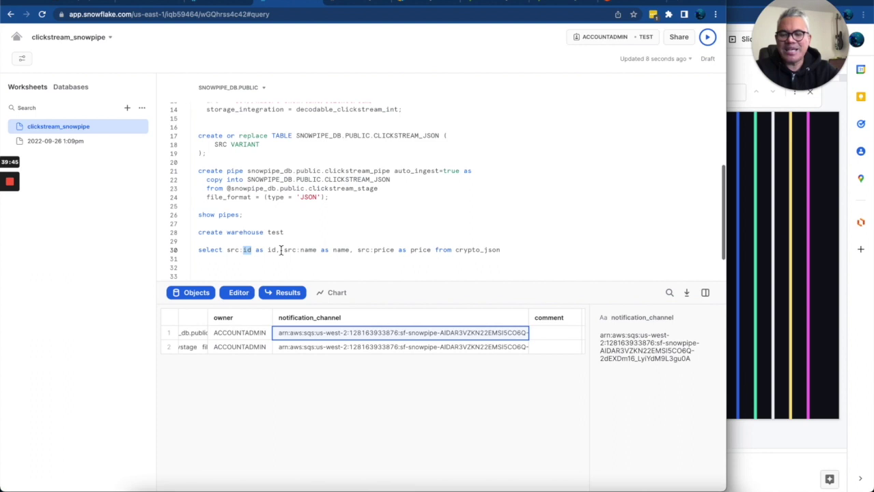
{"action": "left_click", "coordinate": [140, 5]}
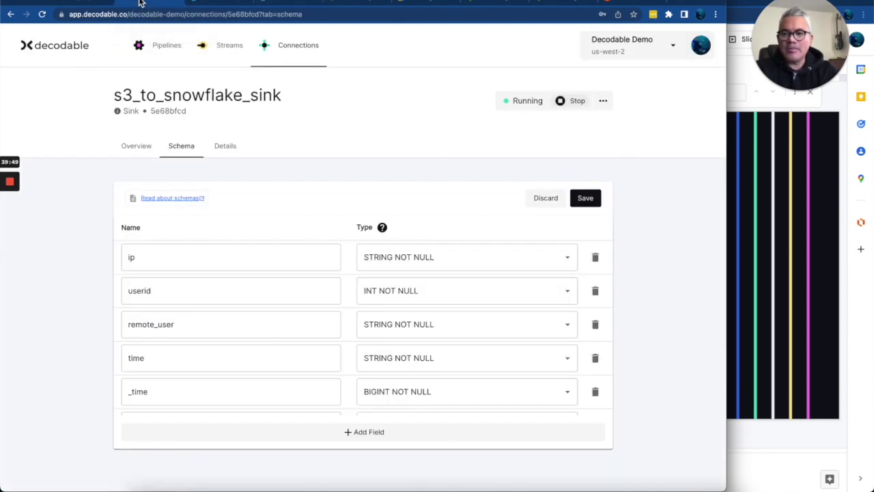
{"action": "double_click", "coordinate": [151, 254]}
{"action": "key", "text": "super+c"}
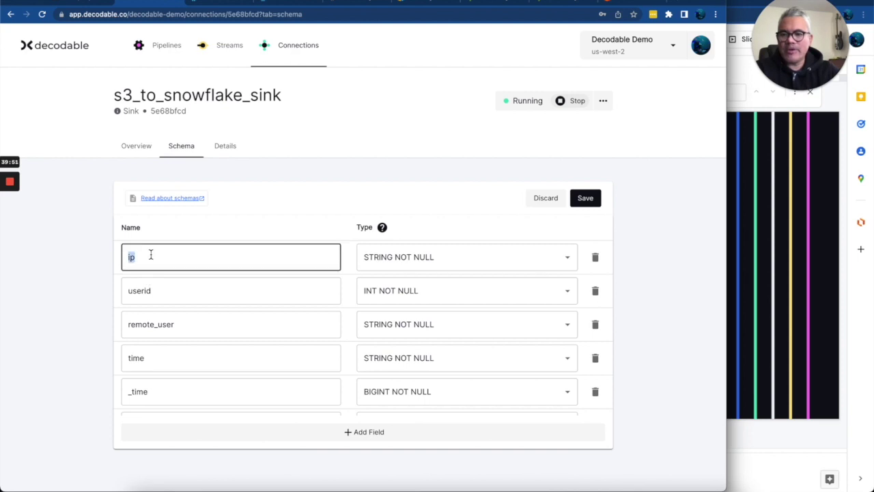
{"action": "left_click", "coordinate": [290, 3]}
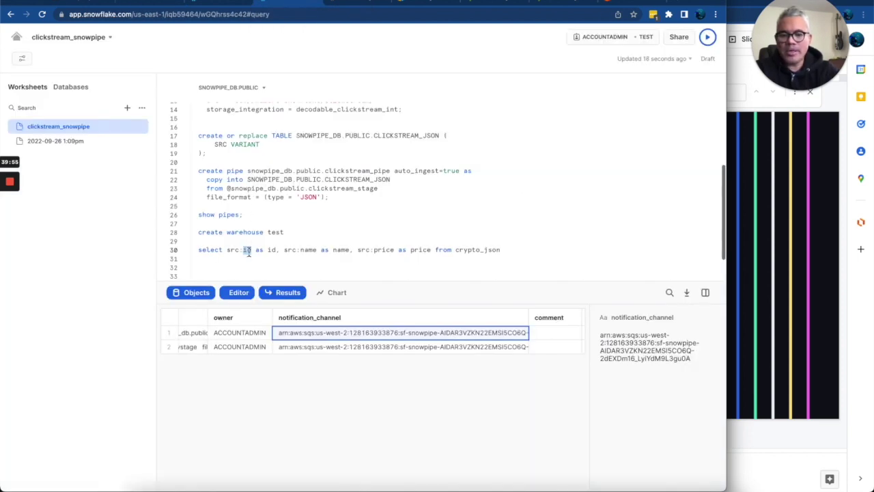
{"action": "key", "text": "super+v"}
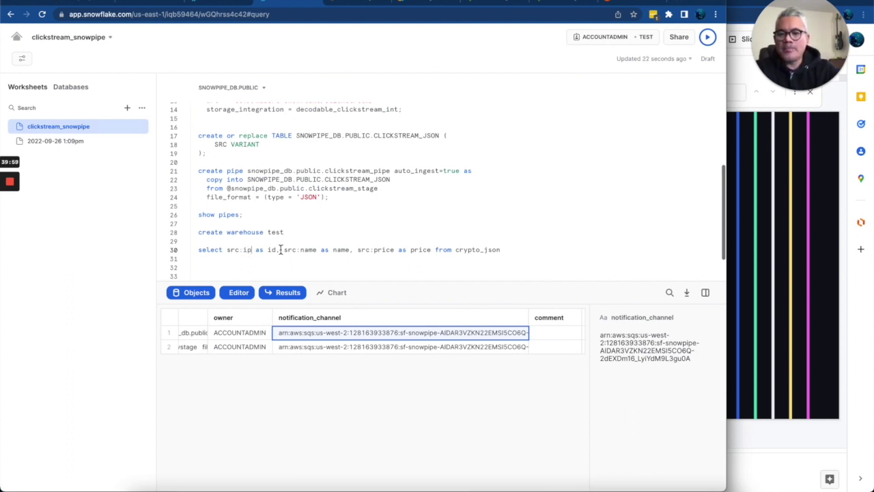
{"action": "type", "text": "ip"}
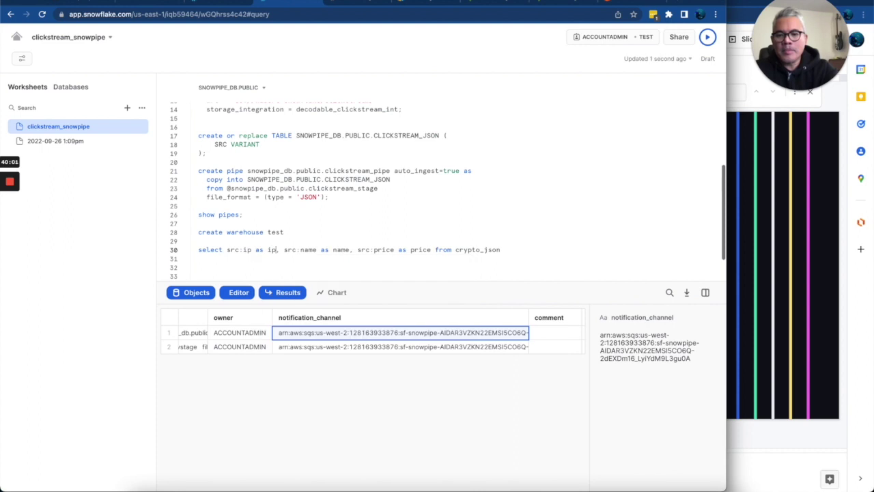
- Check the Decodable sink schema for the user field, and change src:name as name to src:userid as userid in the Snowflake query
{"action": "left_click", "coordinate": [143, 3]}
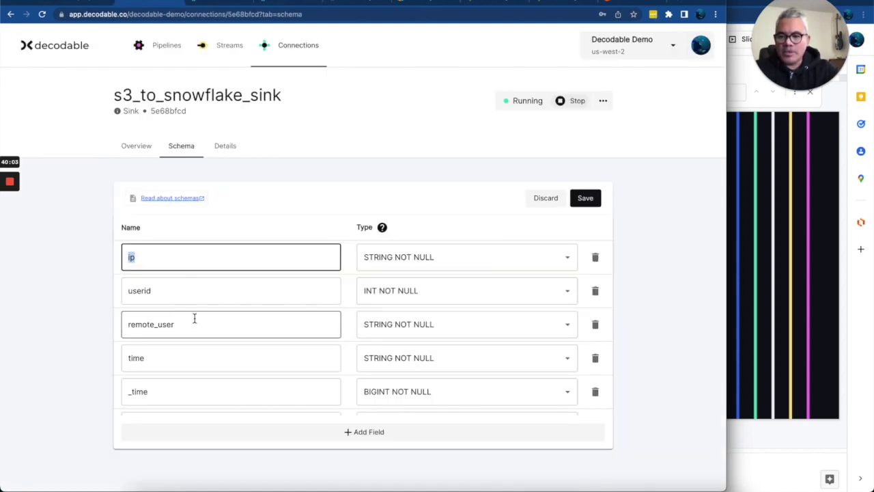
{"action": "scroll", "coordinate": [193, 314], "scroll_direction": "down", "scroll_amount": 3}
{"action": "scroll", "coordinate": [193, 315], "scroll_direction": "up", "scroll_amount": 1}
{"action": "scroll", "coordinate": [193, 314], "scroll_direction": "up", "scroll_amount": 2}
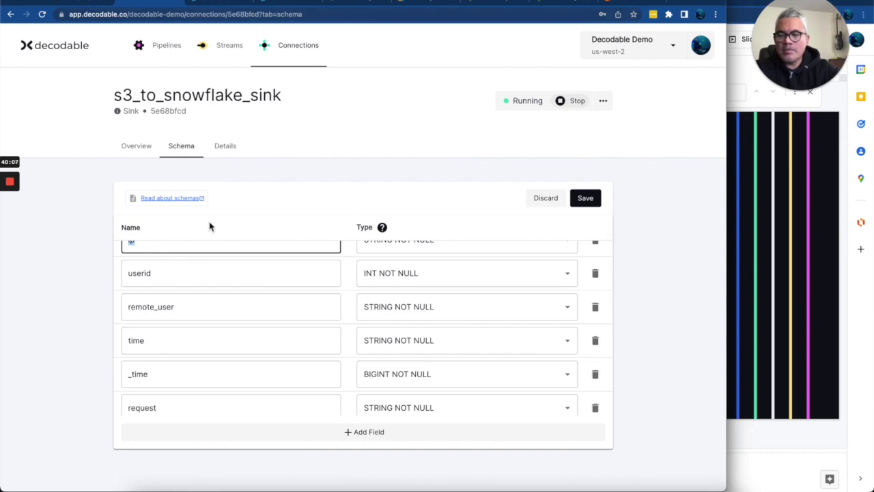
{"action": "scroll", "coordinate": [205, 293], "scroll_direction": "down", "scroll_amount": 1}
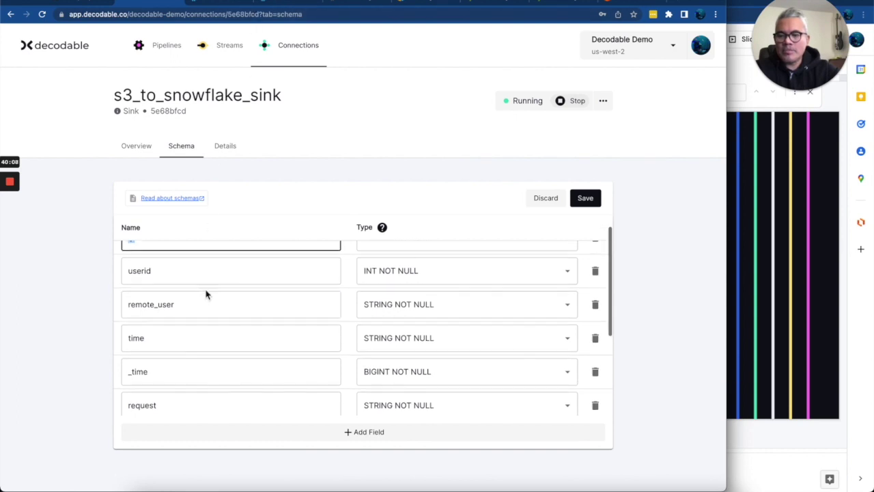
{"action": "left_click", "coordinate": [269, 5]}
{"action": "double_click", "coordinate": [308, 251]}
{"action": "type", "text": "userid"}
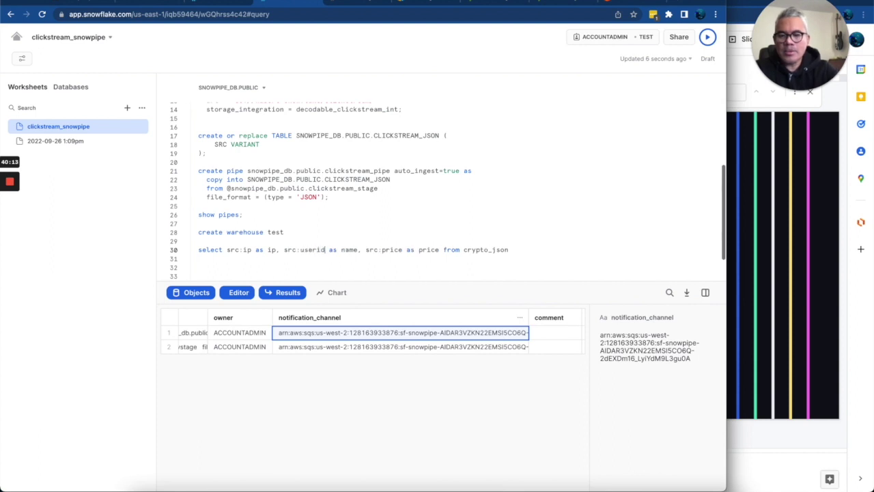
{"action": "double_click", "coordinate": [349, 250]}
{"action": "type", "text": "userid"}
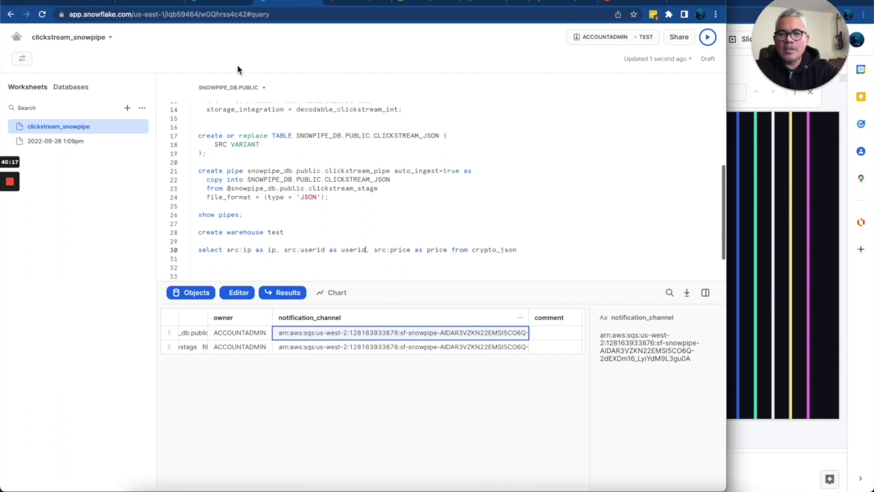
- Copy the request field name from the Decodable sink schema and replace src:price as price with src:request as request in the Snowflake query
{"action": "left_click", "coordinate": [162, 4]}
{"action": "scroll", "coordinate": [164, 354], "scroll_direction": "down", "scroll_amount": 4}
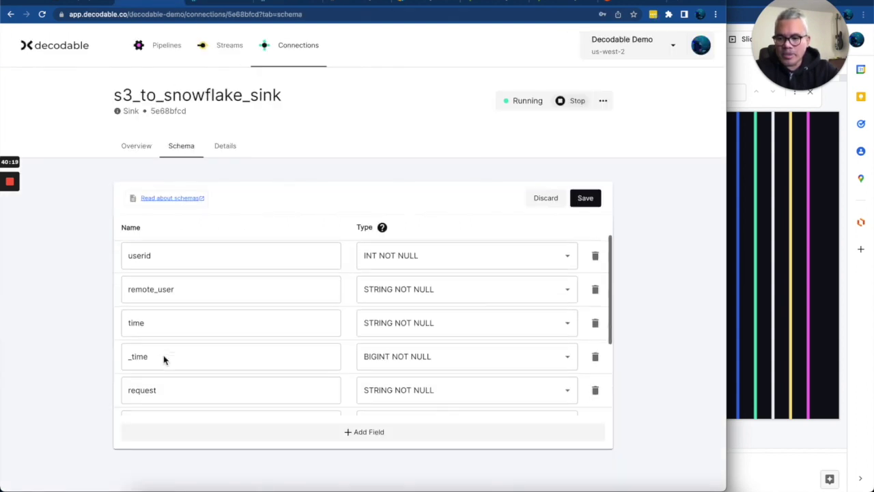
{"action": "double_click", "coordinate": [149, 290]}
{"action": "key", "text": "ctrl+c"}
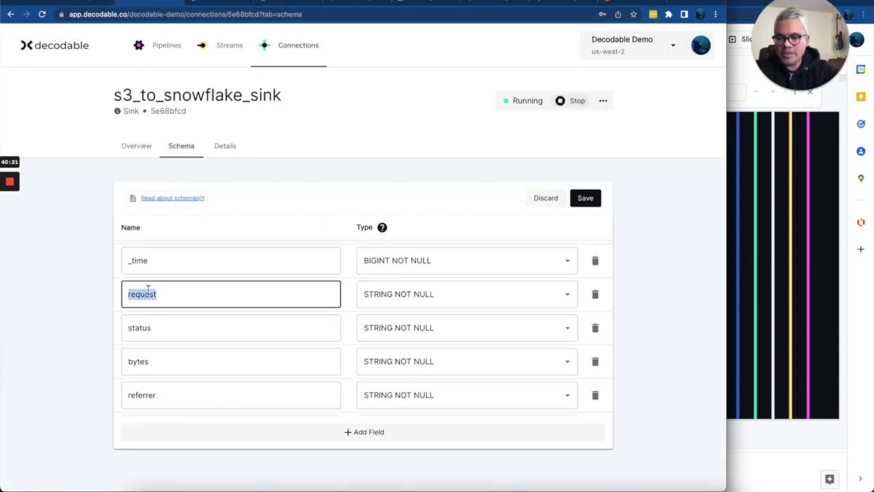
{"action": "left_click", "coordinate": [274, 5]}
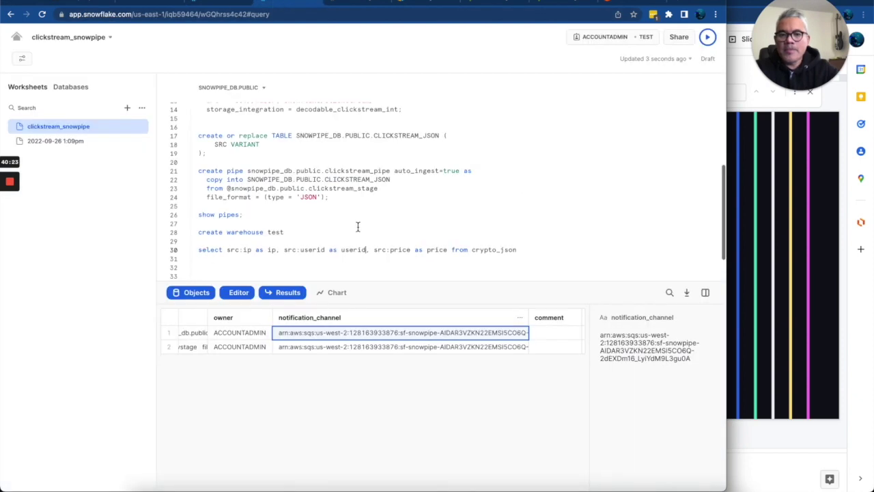
{"action": "double_click", "coordinate": [400, 250]}
{"action": "key", "text": "ctrl+v"}
{"action": "double_click", "coordinate": [447, 250]}
{"action": "key", "text": "ctrl+v"}
- Look up the agent field in the Decodable sink schema and add ", src:agent as agent" before the query's from clause in Snowflake
{"action": "left_click", "coordinate": [164, 5]}
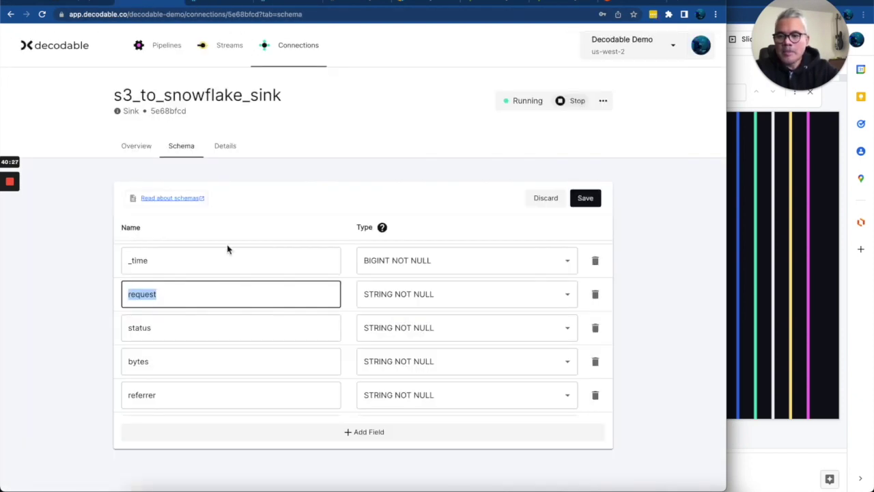
{"action": "scroll", "coordinate": [232, 298], "scroll_direction": "down", "scroll_amount": 1}
{"action": "double_click", "coordinate": [146, 399]}
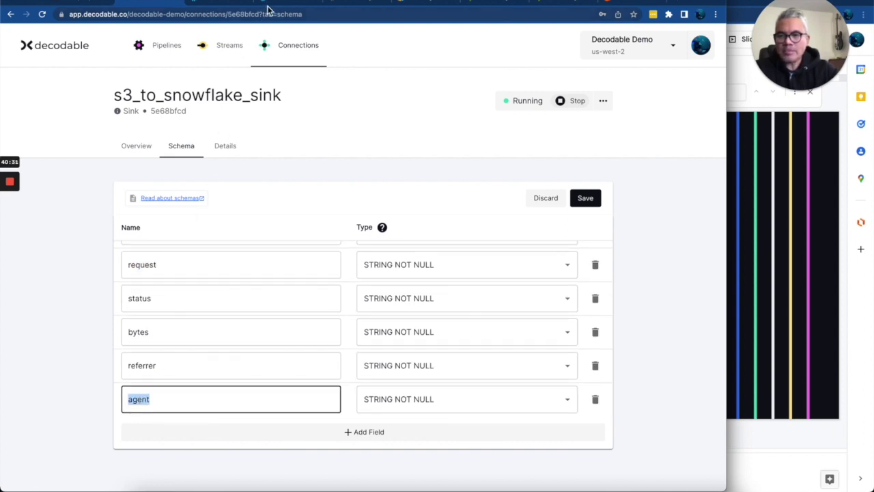
{"action": "left_click", "coordinate": [268, 9]}
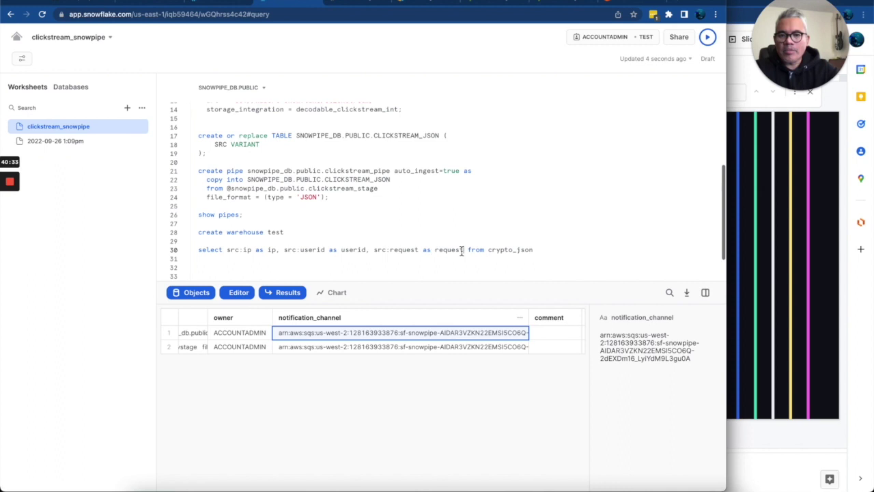
{"action": "type", "text": ", src:agent as agent"}
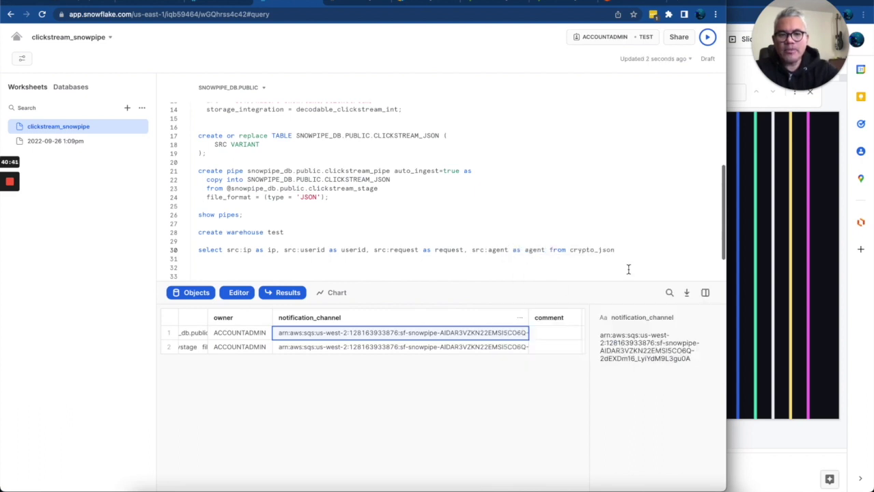
- Replace crypto_json in the query with the table name CLICKSTREAM_JSON and put the from clause on its own line
{"action": "double_click", "coordinate": [412, 135]}
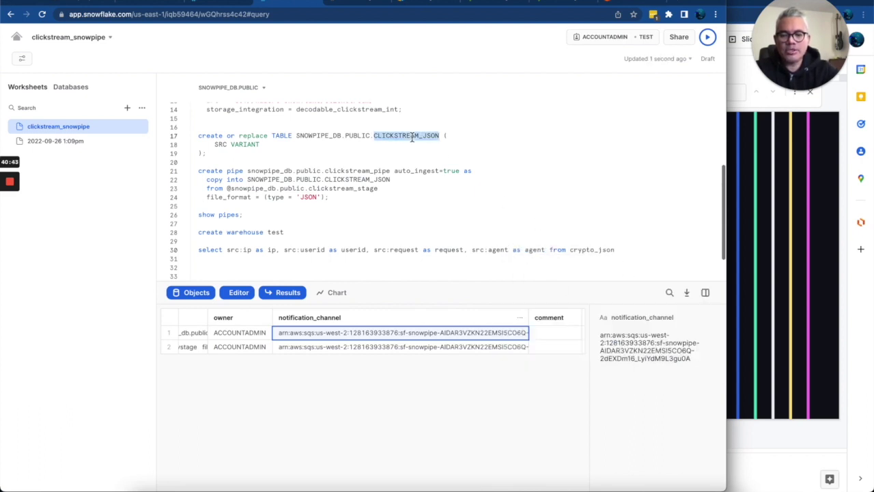
{"action": "key", "text": "ctrl+c"}
{"action": "double_click", "coordinate": [582, 249]}
{"action": "key", "text": "ctrl+v"}
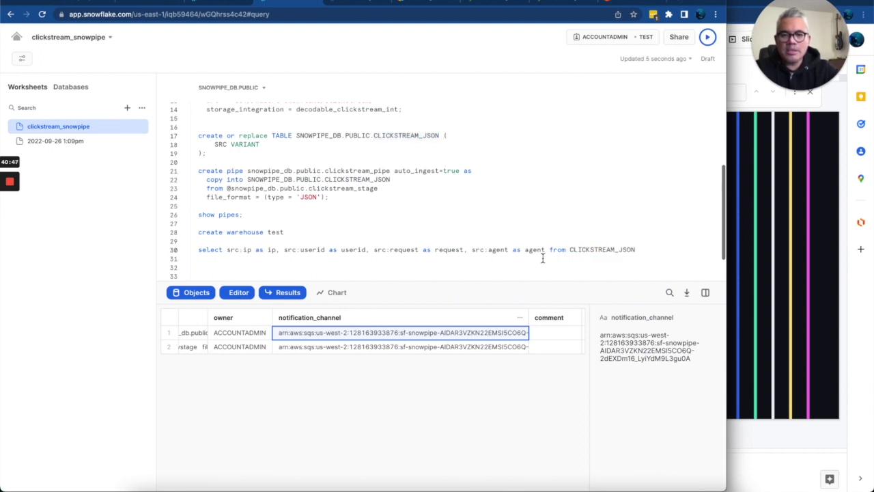
{"action": "left_click", "coordinate": [550, 250]}
{"action": "key", "text": "Return"}
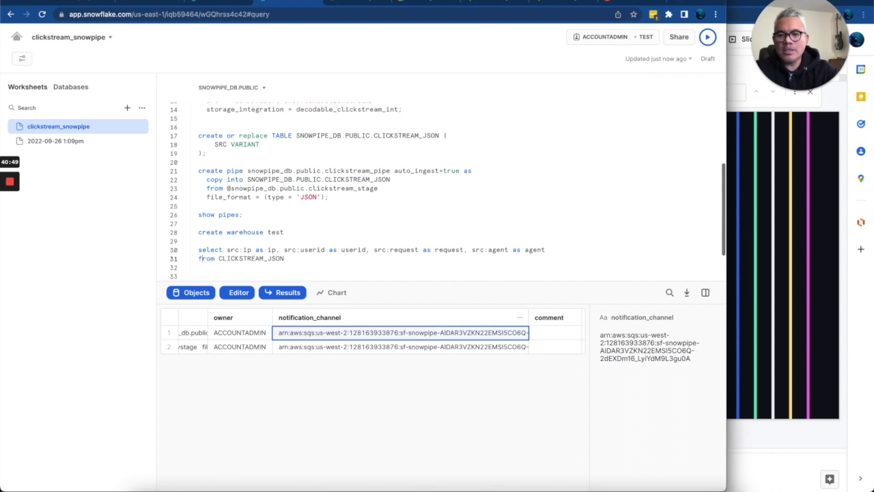
- Run only the select query on CLICKSTREAM_JSON, narrow the worksheets sidebar, and look through the returned rows and columns
{"action": "left_click_drag", "start_coordinate": [284, 259], "coordinate": [198, 250]}
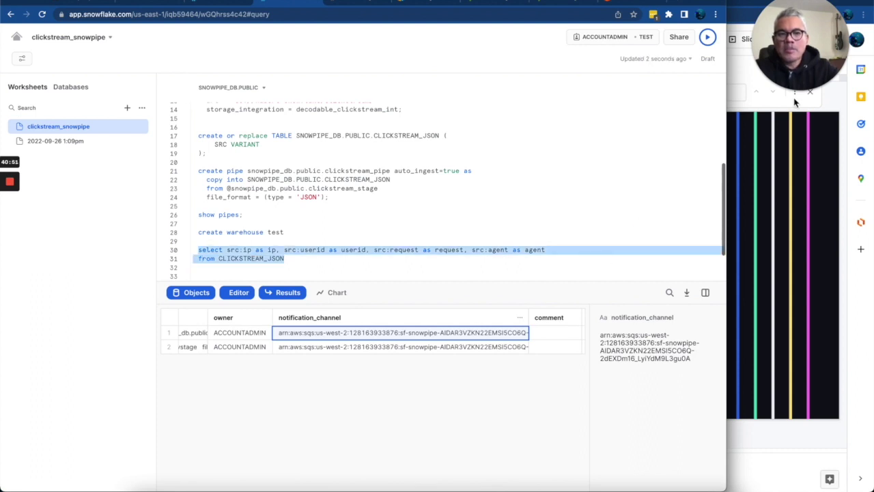
{"action": "key", "text": "super+Return"}
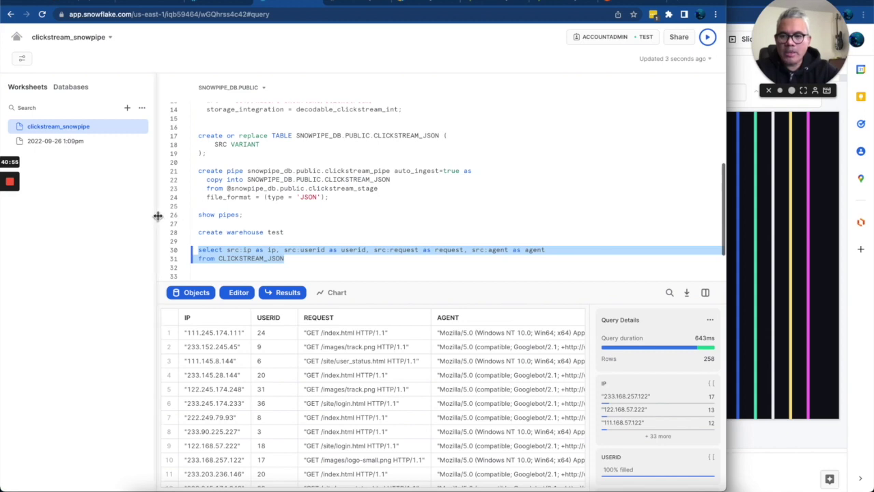
{"action": "left_click_drag", "start_coordinate": [157, 216], "coordinate": [127, 211]}
{"action": "scroll", "coordinate": [307, 351], "scroll_direction": "down", "scroll_amount": 3}
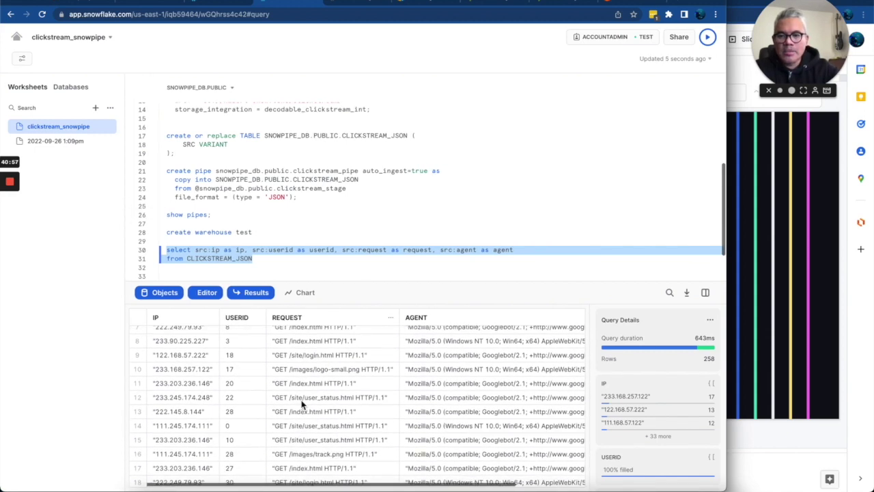
{"action": "scroll", "coordinate": [303, 404], "scroll_direction": "up", "scroll_amount": 3}
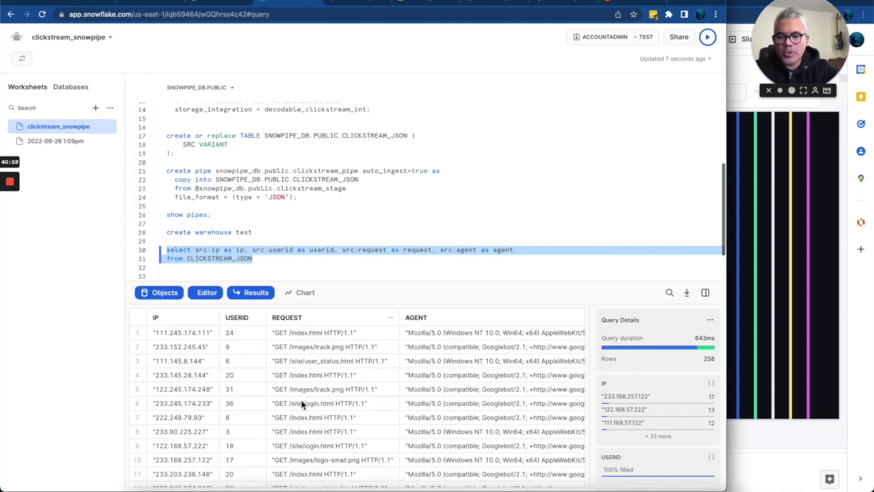
{"action": "scroll", "coordinate": [303, 405], "scroll_direction": "right", "scroll_amount": 3}
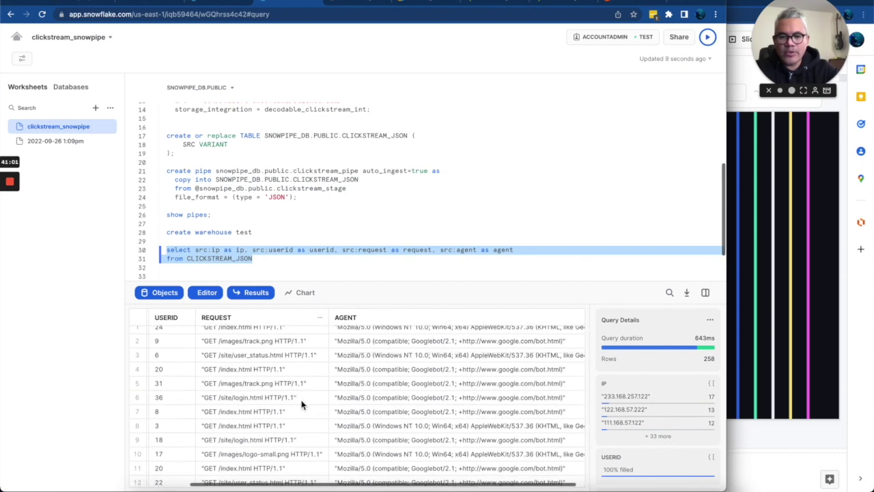
{"action": "scroll", "coordinate": [303, 404], "scroll_direction": "left", "scroll_amount": 2}
{"action": "scroll", "coordinate": [303, 405], "scroll_direction": "left", "scroll_amount": 2}
{"action": "scroll", "coordinate": [303, 404], "scroll_direction": "down", "scroll_amount": 2}
{"action": "scroll", "coordinate": [303, 404], "scroll_direction": "up", "scroll_amount": 2}
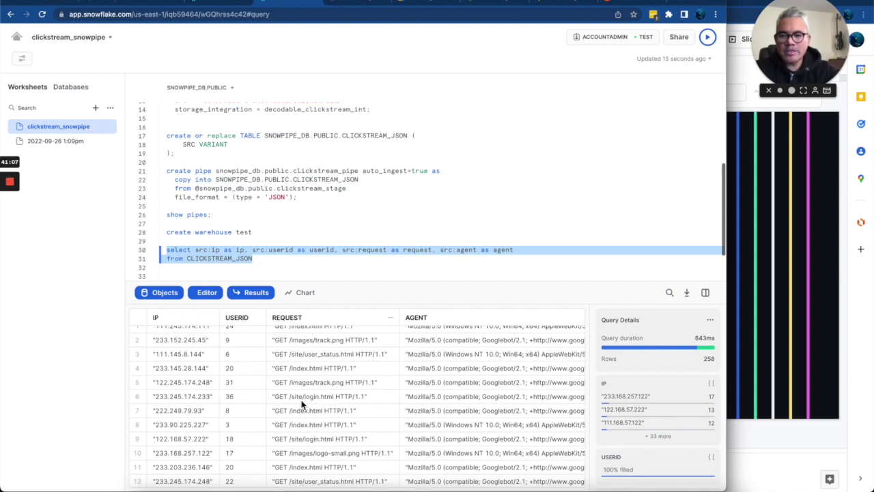
- Switch to Decodable and view the s3_to_snowflake_sink overview, followed by its inbound clickstream_append stream with the data preview
{"action": "left_click", "coordinate": [145, 5]}
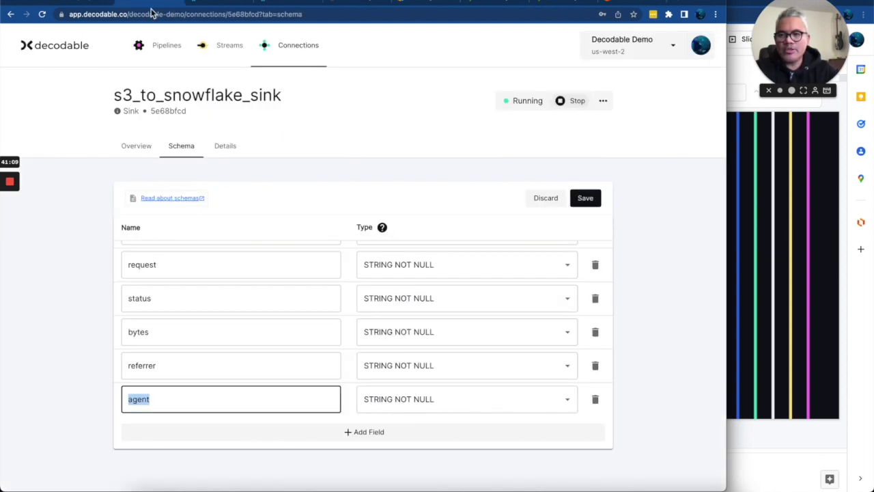
{"action": "left_click", "coordinate": [138, 147]}
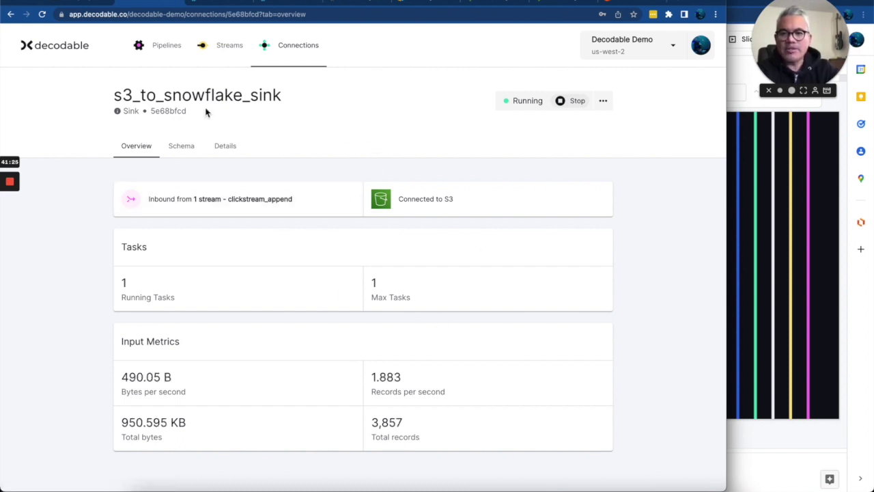
{"action": "double_click", "coordinate": [213, 96]}
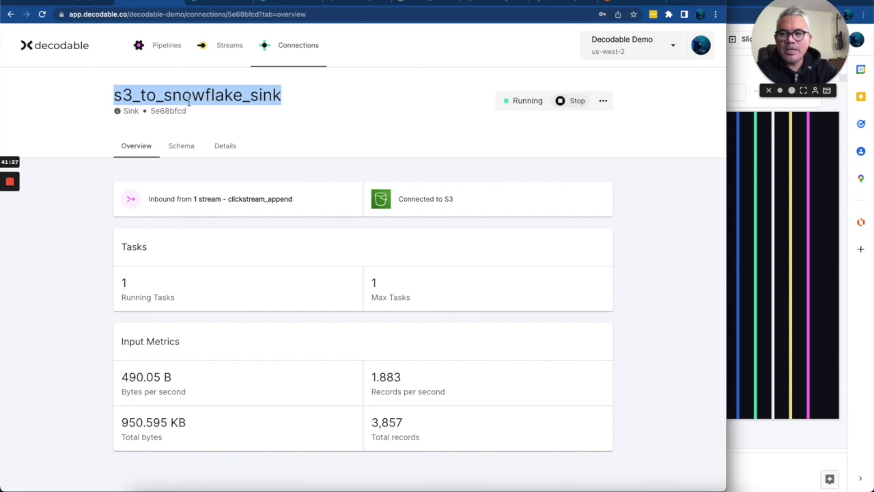
{"action": "double_click", "coordinate": [127, 96]}
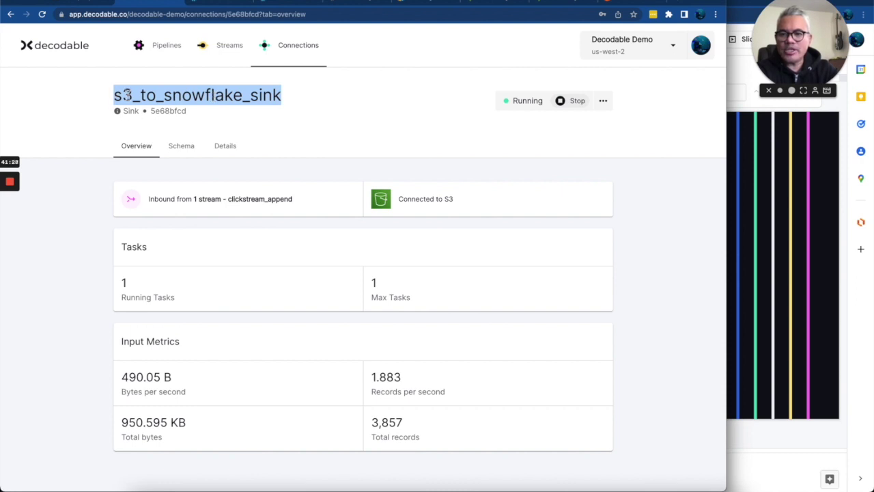
{"action": "left_click", "coordinate": [282, 207]}
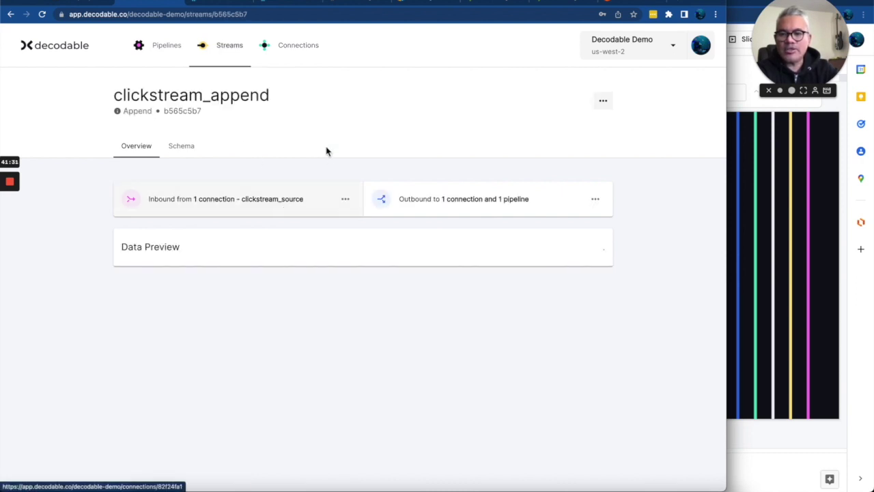
{"action": "double_click", "coordinate": [222, 94]}
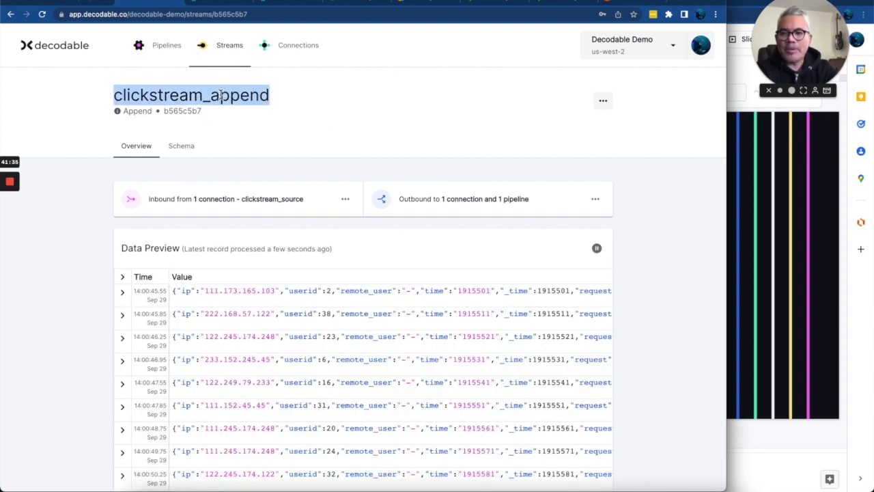
- Open the inbound clickstream_source connection, review its Confluent Cloud configuration details, and return to its overview
{"action": "left_click", "coordinate": [253, 201]}
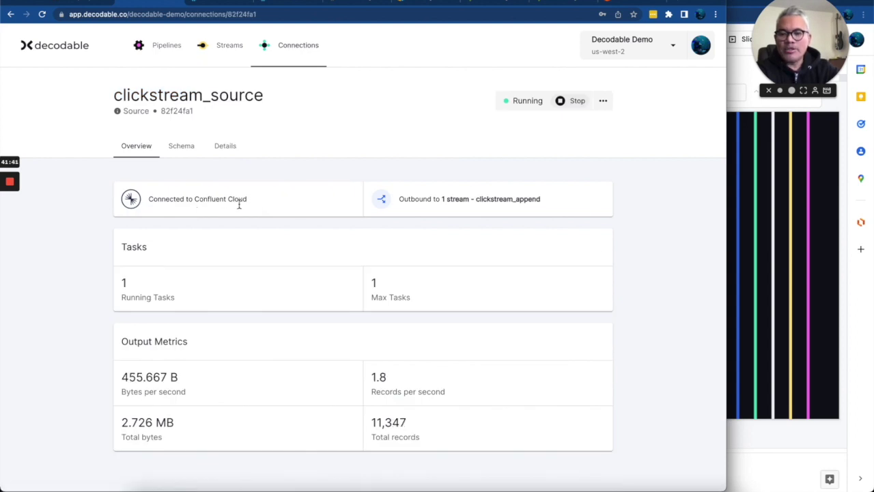
{"action": "left_click", "coordinate": [226, 146]}
{"action": "scroll", "coordinate": [416, 195], "scroll_direction": "down", "scroll_amount": 5}
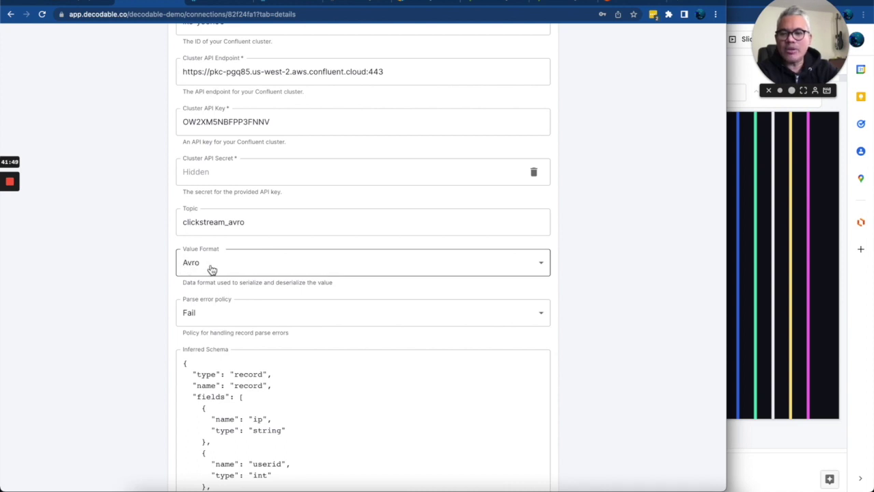
{"action": "scroll", "coordinate": [211, 270], "scroll_direction": "up", "scroll_amount": 5}
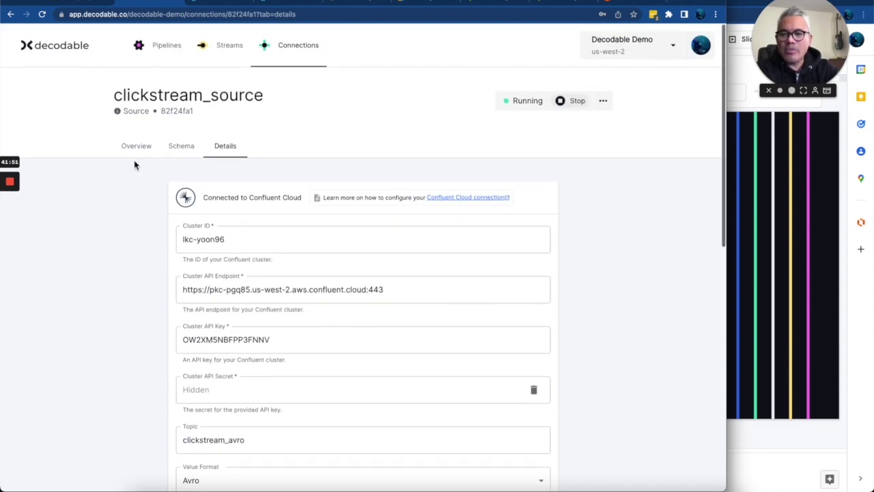
{"action": "left_click", "coordinate": [130, 151]}
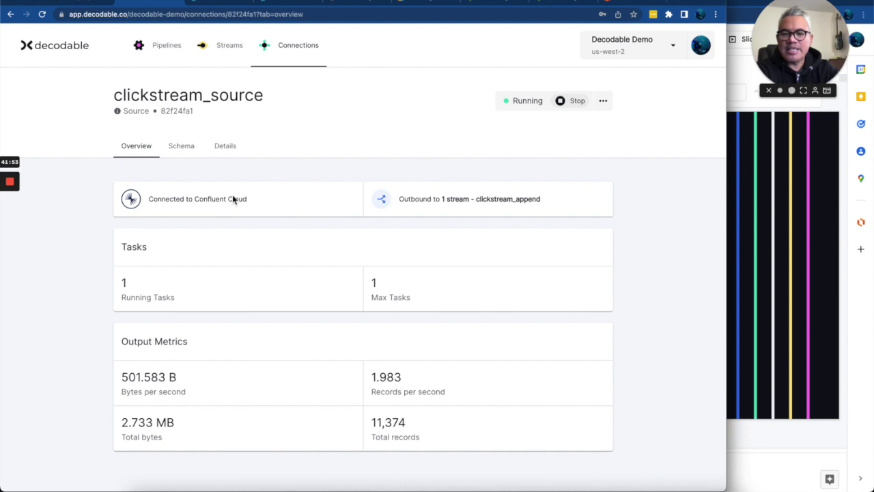
- Follow the flow from the clickstream_append data preview to its outbound s3_to_snowflake_sink connection and view the sink's S3 configuration details
{"action": "left_click", "coordinate": [465, 203]}
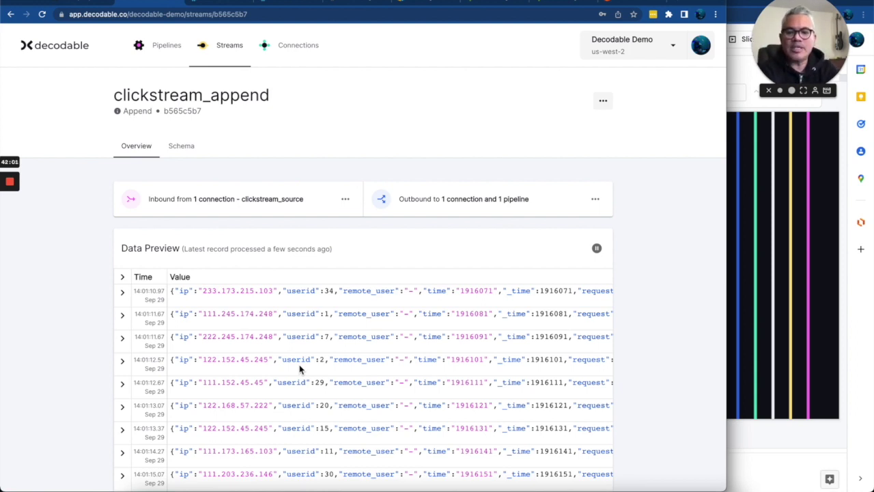
{"action": "scroll", "coordinate": [300, 369], "scroll_direction": "down", "scroll_amount": 2}
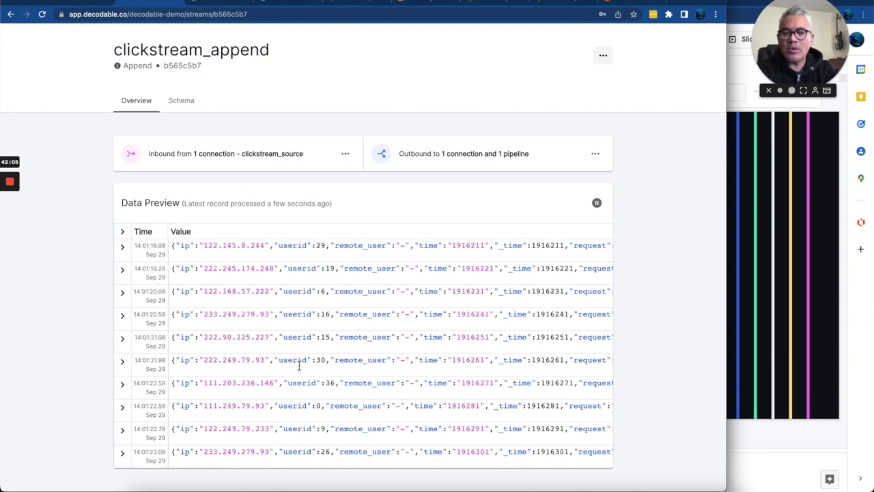
{"action": "left_click", "coordinate": [529, 155]}
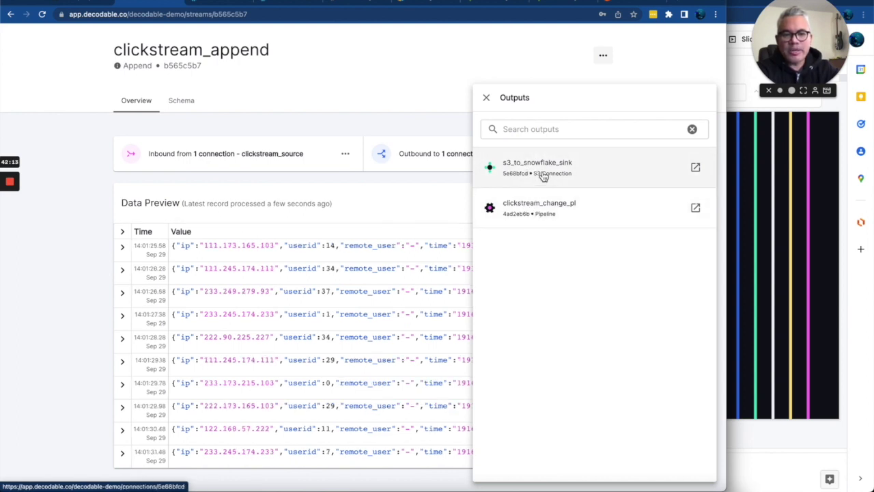
{"action": "left_click", "coordinate": [543, 174]}
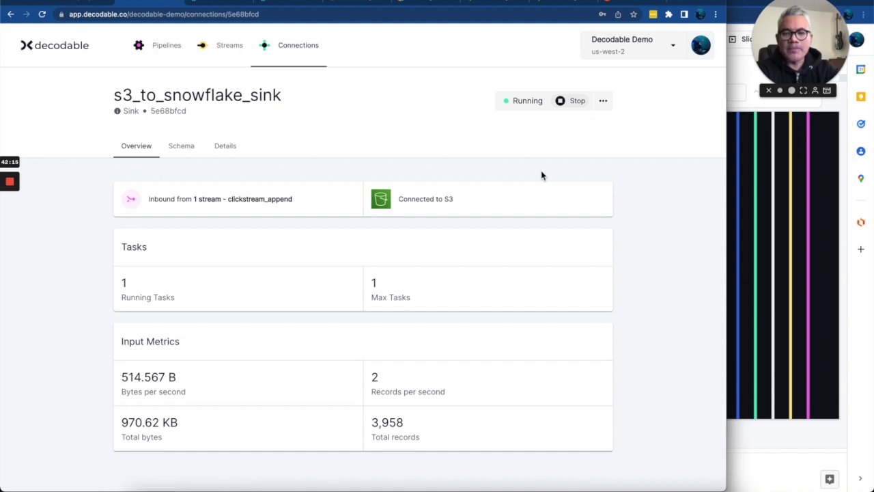
{"action": "left_click", "coordinate": [226, 146]}
{"action": "scroll", "coordinate": [356, 222], "scroll_direction": "down", "scroll_amount": 3}
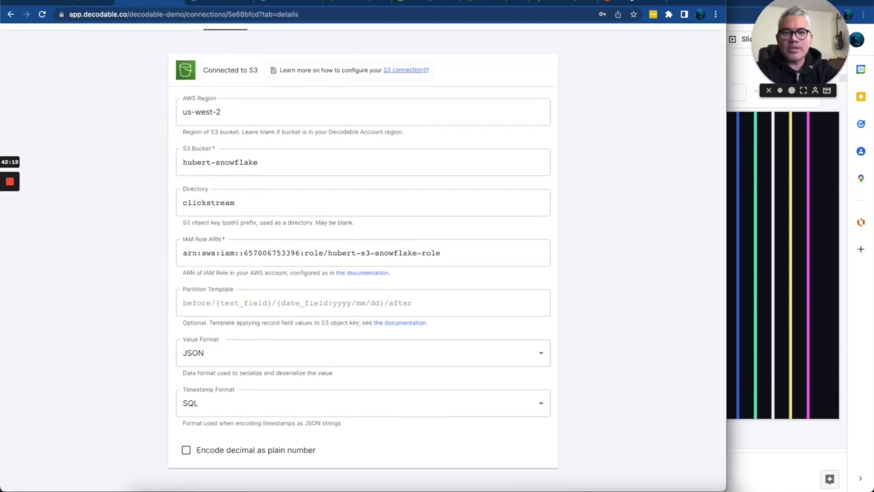
- Switch to the Amazon S3 console, dismiss the success notification, and open the clickstream/ folder among the bucket's objects
{"action": "left_click", "coordinate": [623, 4]}
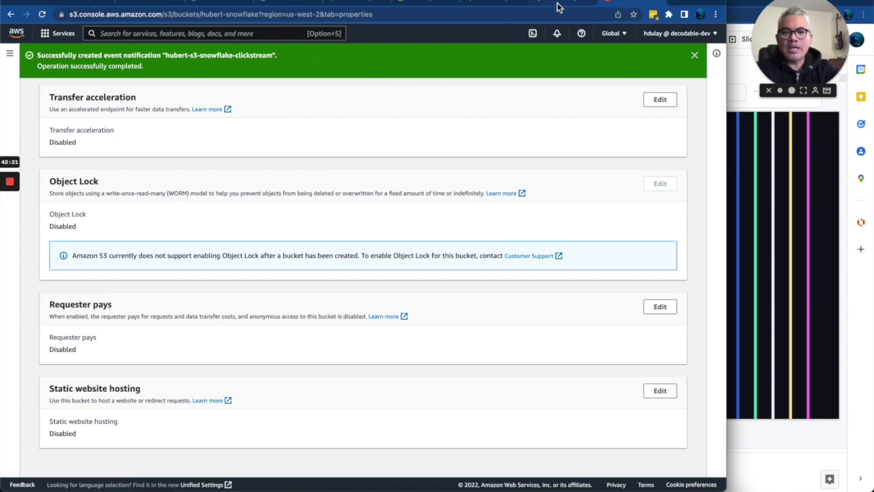
{"action": "left_click", "coordinate": [695, 55]}
{"action": "scroll", "coordinate": [337, 220], "scroll_direction": "up", "scroll_amount": 2}
{"action": "scroll", "coordinate": [337, 219], "scroll_direction": "up", "scroll_amount": 10}
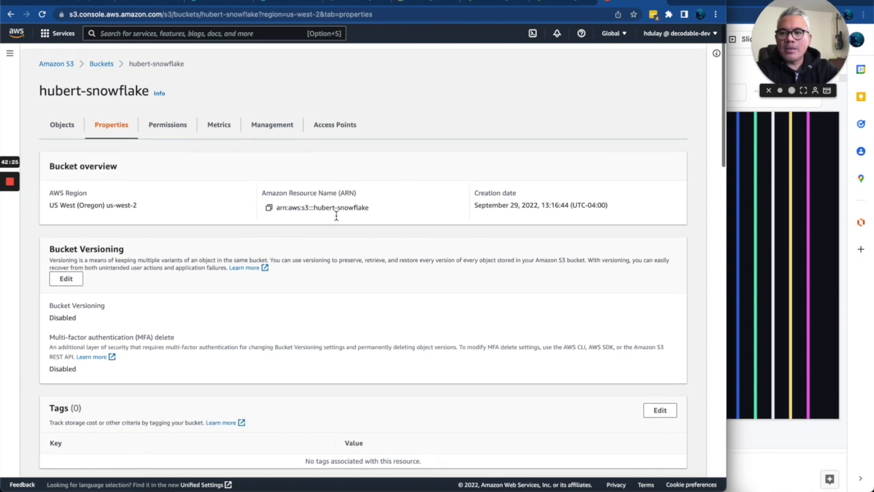
{"action": "left_click", "coordinate": [63, 120]}
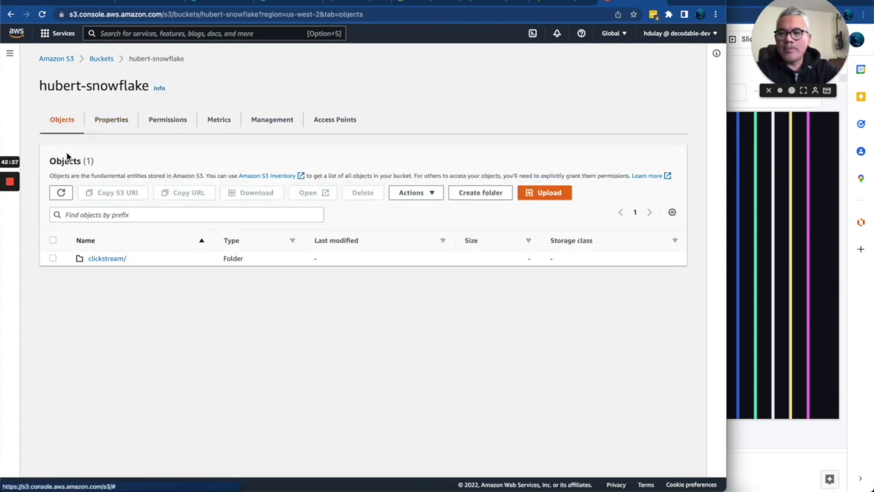
{"action": "left_click", "coordinate": [97, 260]}
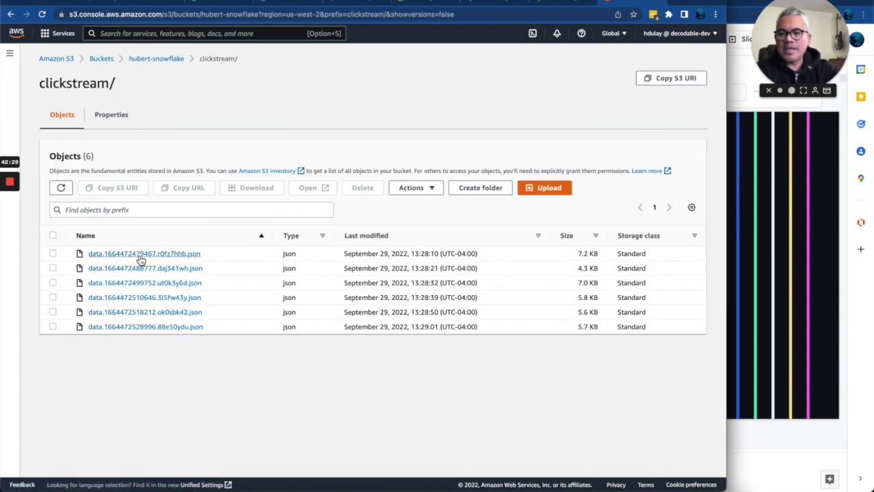
- Open data.1664472479467.r0fz7hhb.json to view its clickstream records, close it, and clear the file's selection in the folder
{"action": "left_click", "coordinate": [53, 253]}
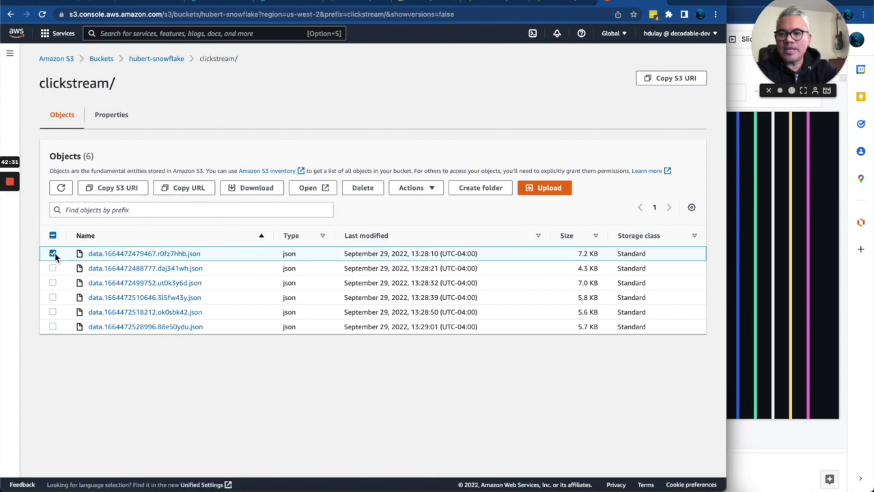
{"action": "left_click", "coordinate": [325, 193]}
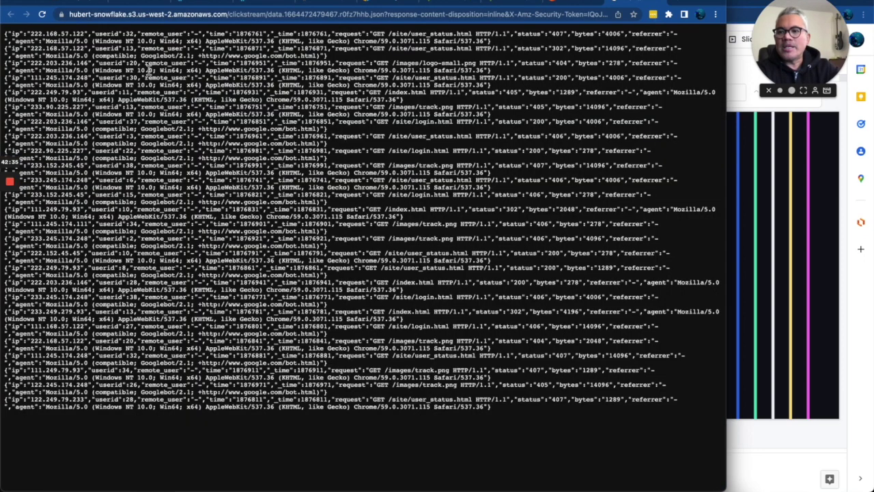
{"action": "left_click_drag", "start_coordinate": [149, 68], "coordinate": [391, 244]}
{"action": "left_click", "coordinate": [391, 244]}
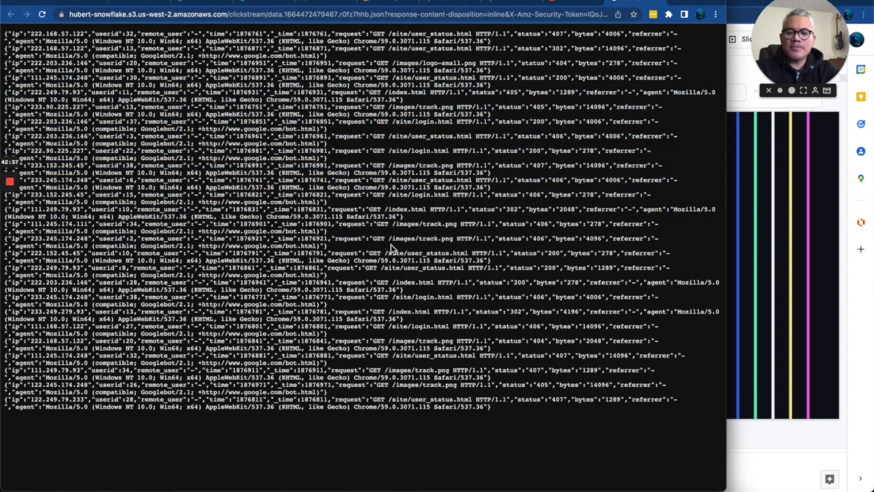
{"action": "key", "text": "super+w"}
{"action": "left_click", "coordinate": [52, 253]}
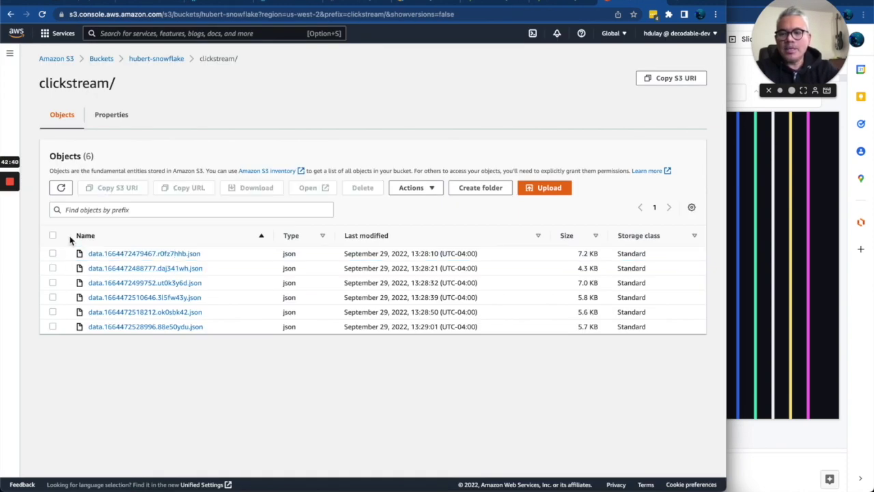
- Switch to the Snowflake clickstream_snowpipe worksheet, review its SQL statements, and deselect the select query
{"action": "left_click", "coordinate": [277, 5]}
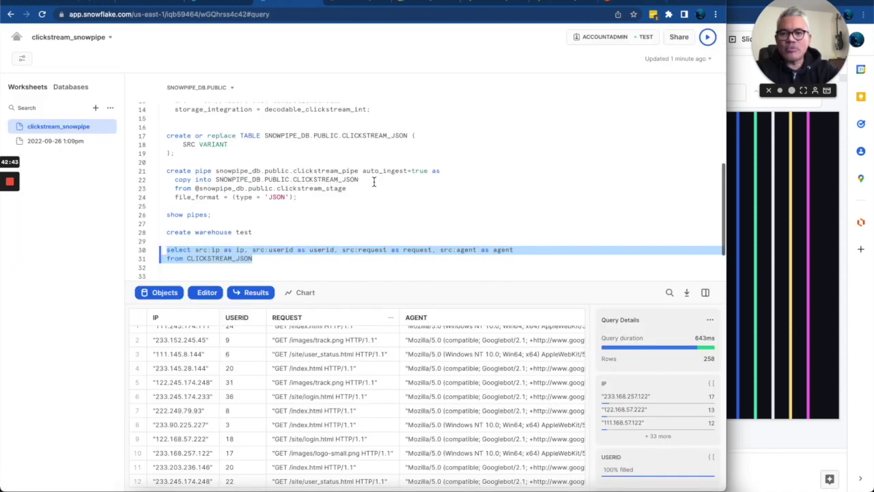
{"action": "scroll", "coordinate": [374, 181], "scroll_direction": "up", "scroll_amount": 5}
{"action": "scroll", "coordinate": [374, 181], "scroll_direction": "down", "scroll_amount": 6}
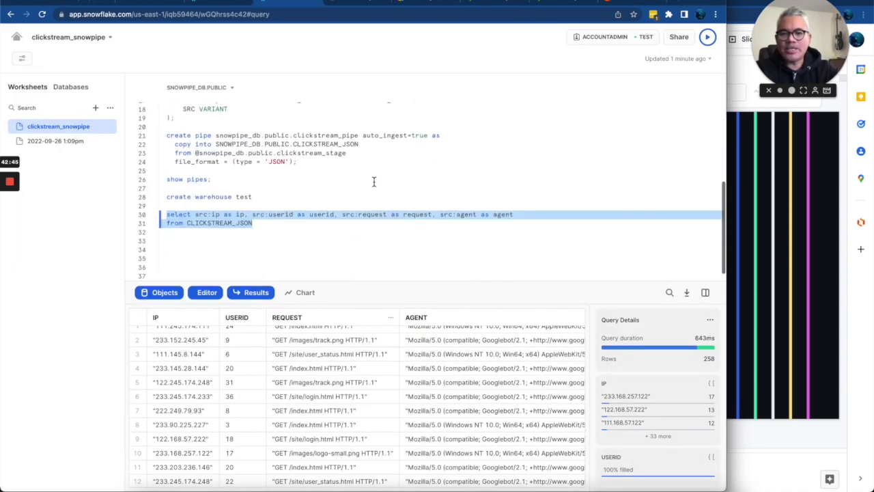
{"action": "left_click", "coordinate": [306, 230]}
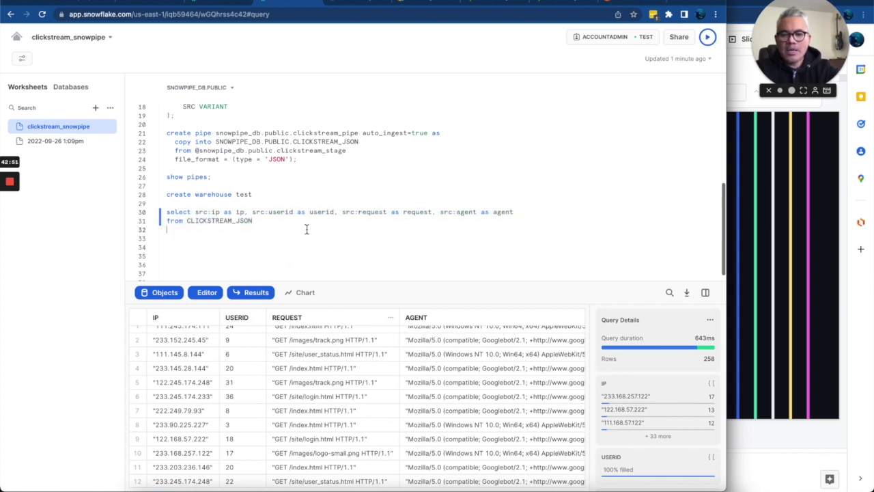
- Examine the query results by inspecting the first row's USERID and IP values and looking across the REQUEST and AGENT columns
{"action": "scroll", "coordinate": [208, 385], "scroll_direction": "up", "scroll_amount": 1}
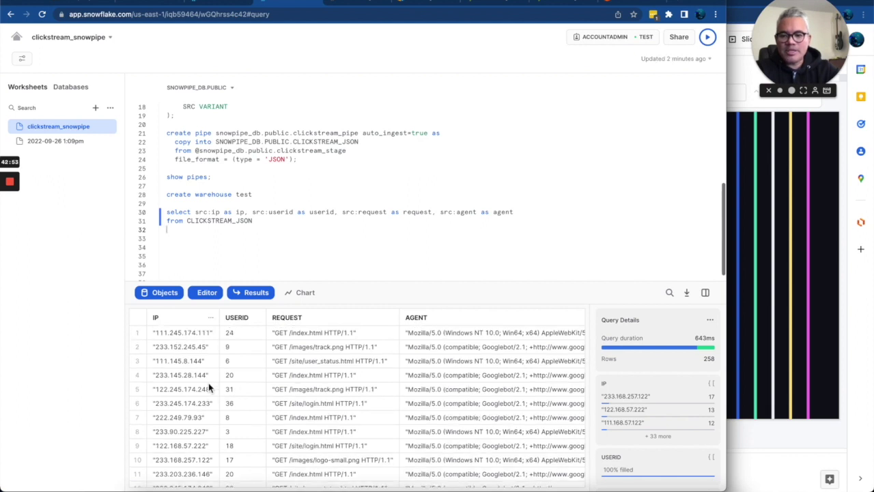
{"action": "left_click", "coordinate": [243, 335]}
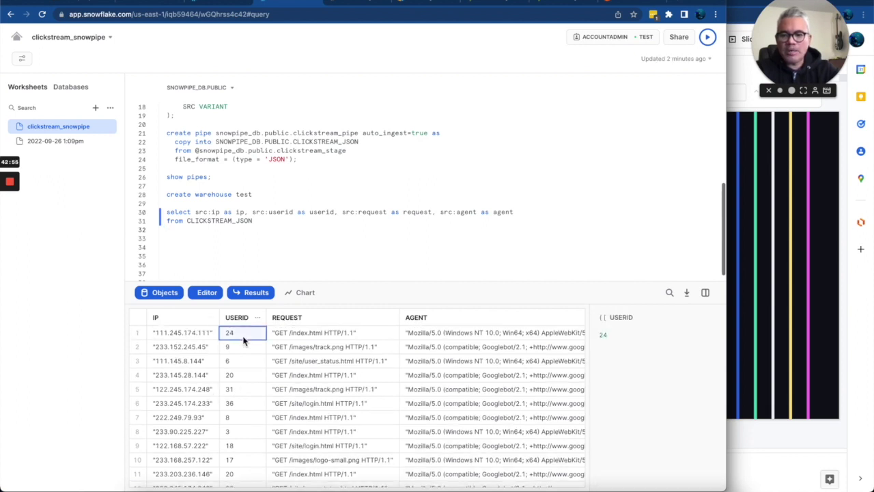
{"action": "left_click", "coordinate": [205, 334]}
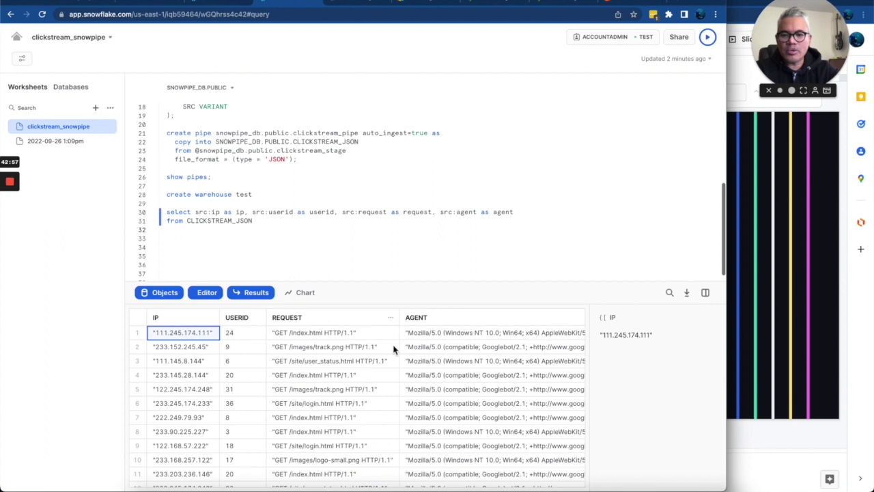
{"action": "scroll", "coordinate": [486, 358], "scroll_direction": "right", "scroll_amount": 5}
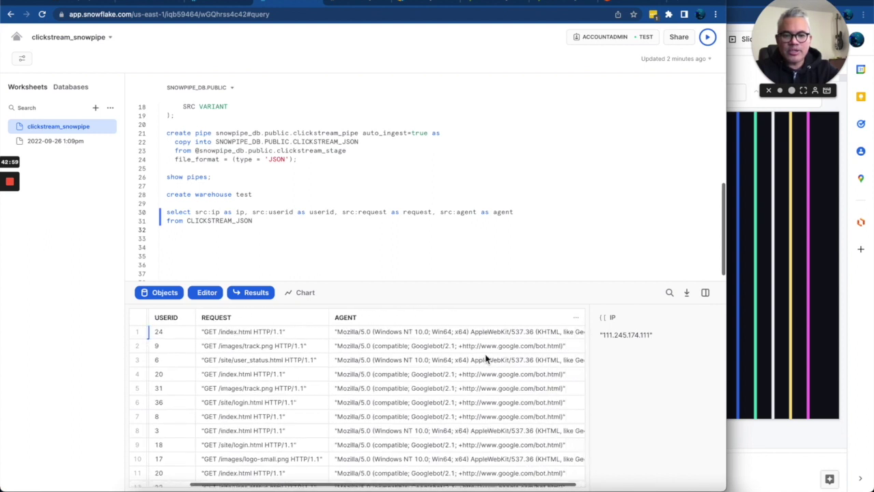
{"action": "scroll", "coordinate": [487, 358], "scroll_direction": "left", "scroll_amount": 5}
{"action": "scroll", "coordinate": [486, 358], "scroll_direction": "down", "scroll_amount": 1}
{"action": "scroll", "coordinate": [486, 358], "scroll_direction": "up", "scroll_amount": 1}
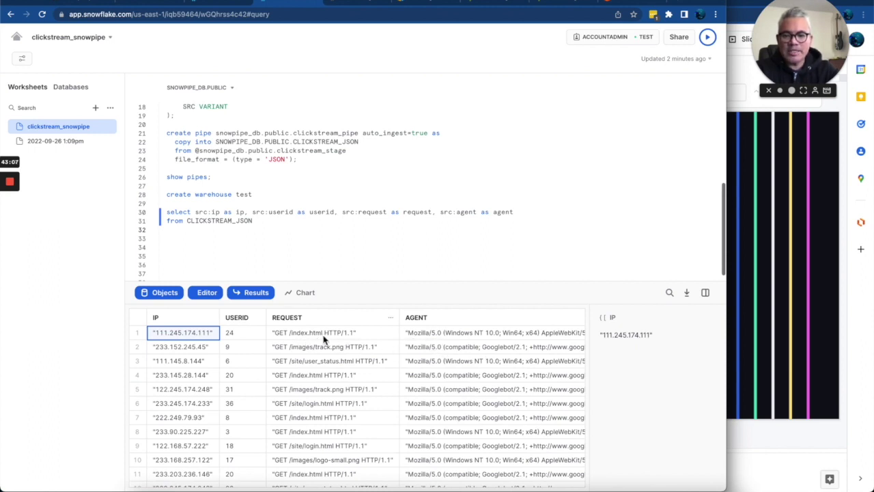
{"action": "scroll", "coordinate": [325, 339], "scroll_direction": "down", "scroll_amount": 2}
{"action": "scroll", "coordinate": [324, 340], "scroll_direction": "up", "scroll_amount": 2}
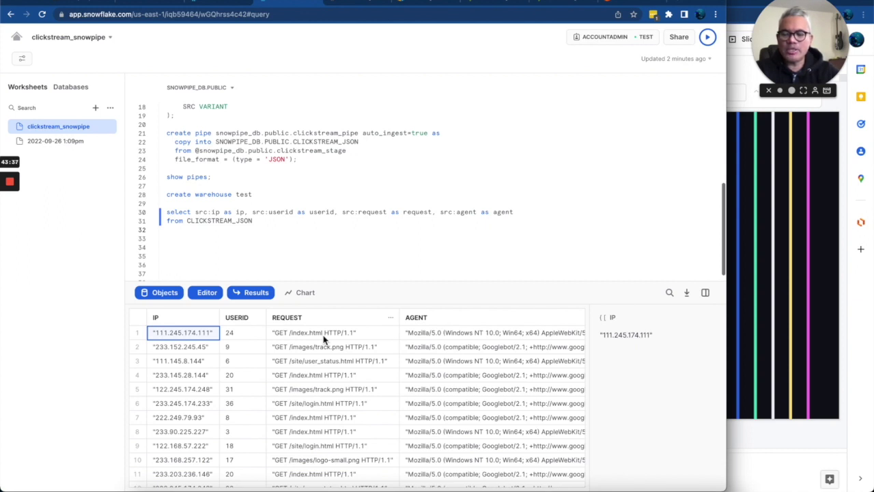
{"action": "left_click", "coordinate": [369, 263]}
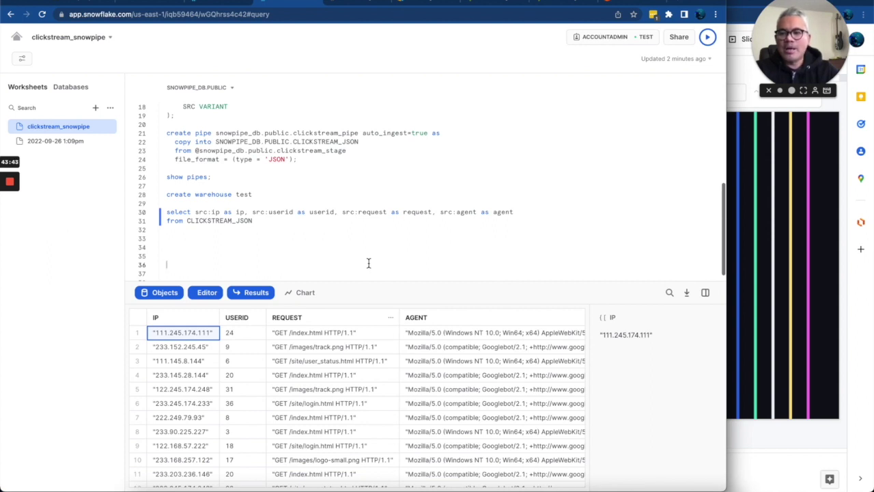